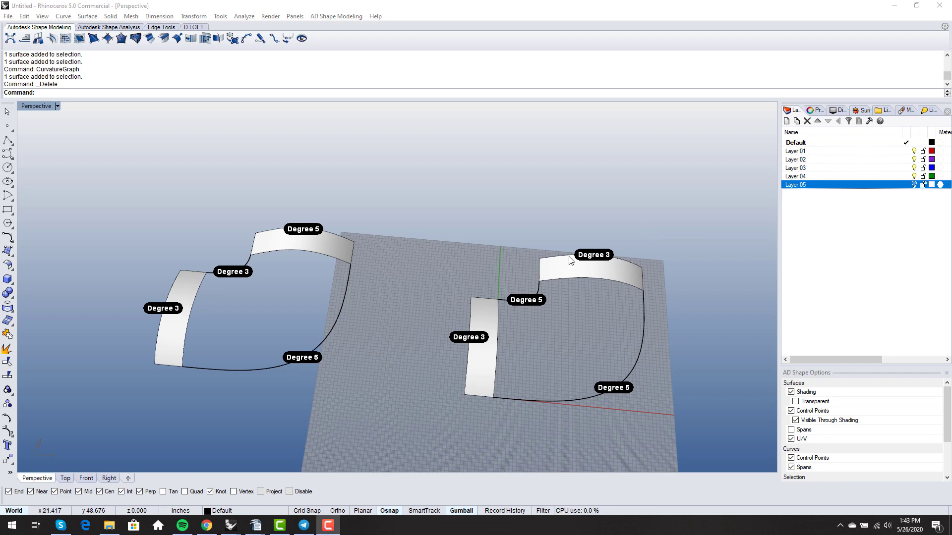
- Show the control points of the two degree 3 surfaces in the curve set on the grid
right_click_drag(572, 261, 496, 252)
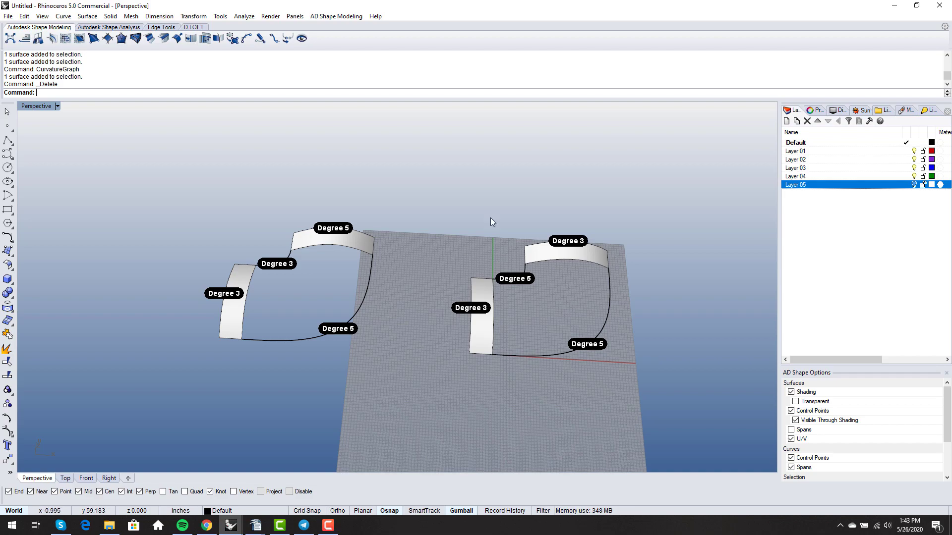
right_click_drag(489, 219, 553, 279)
scroll(550, 293, "up", 5)
scroll(547, 294, "down", 4)
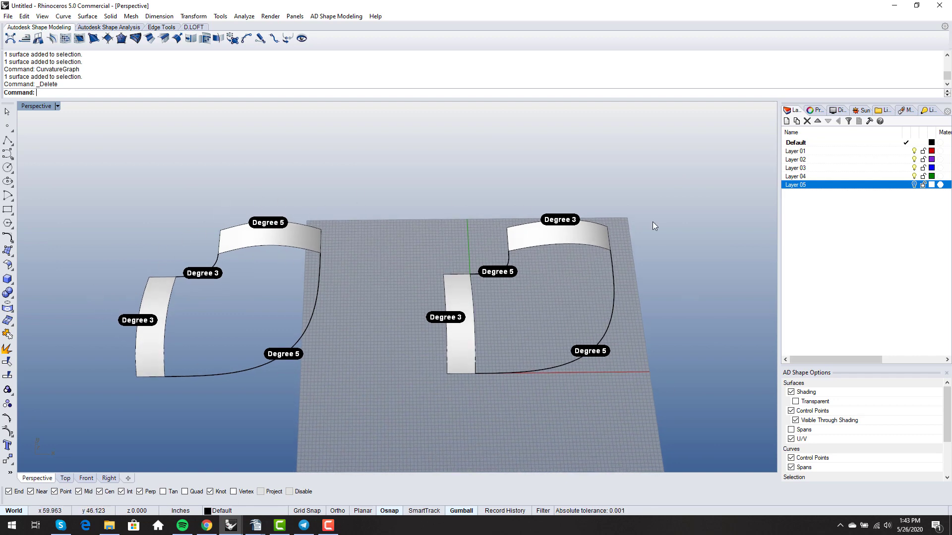
left_click(578, 242)
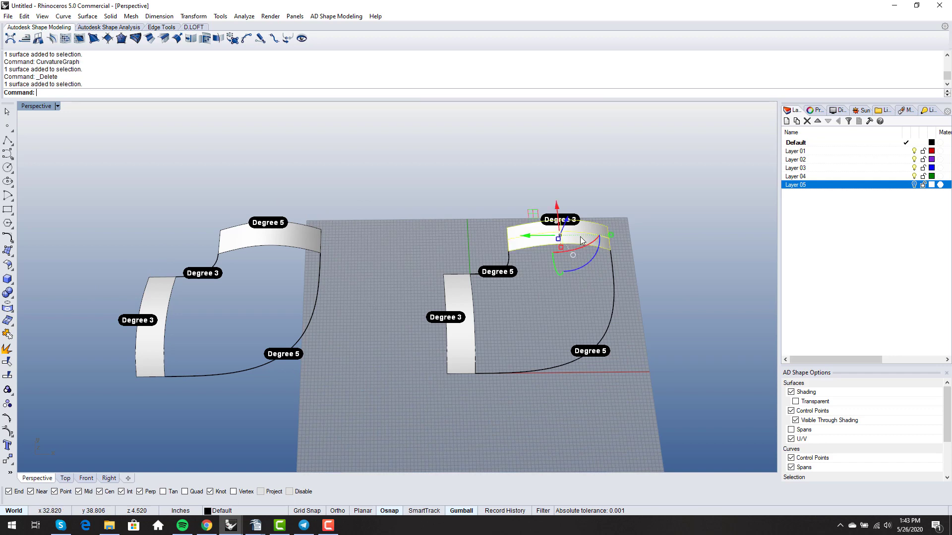
key("F10")
left_click(465, 347)
key("F10")
right_click_drag(516, 333, 497, 339)
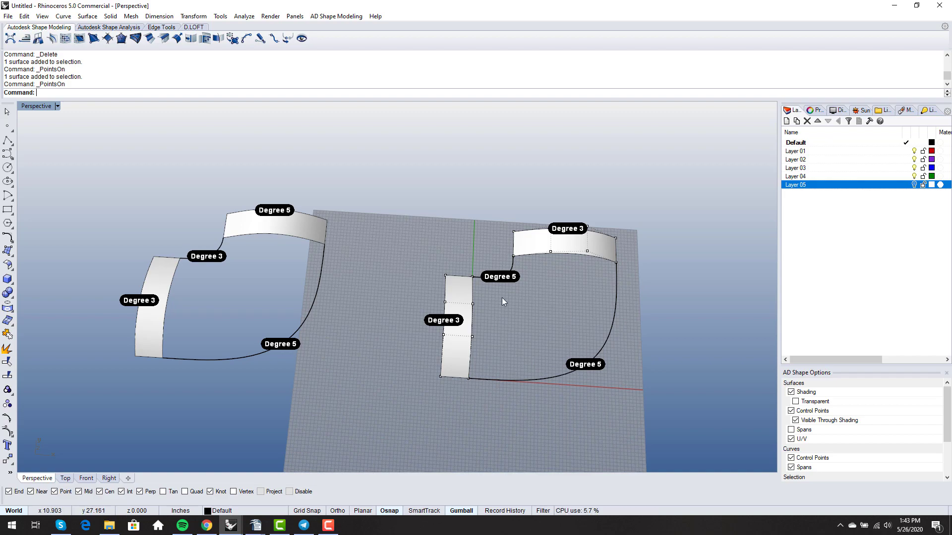
scroll(513, 263, "up", 4)
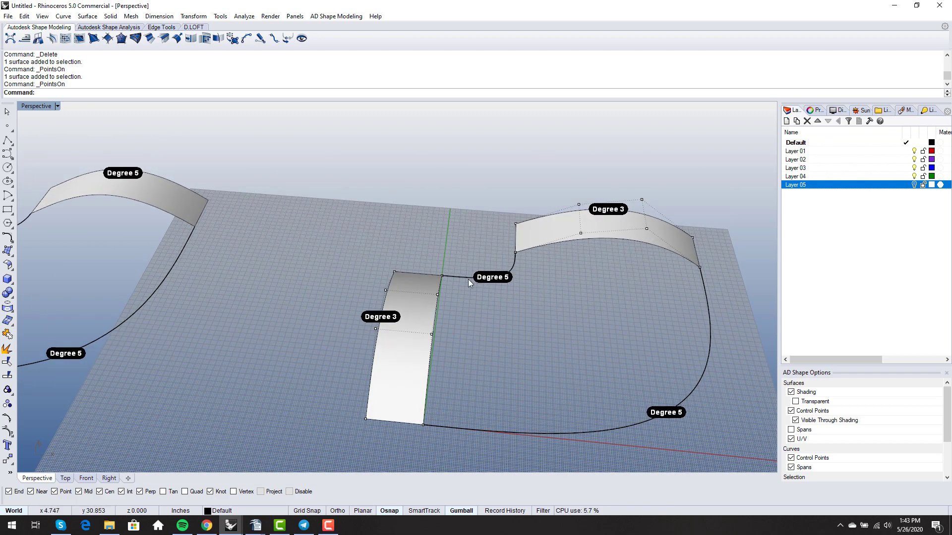
scroll(453, 276, "down", 5)
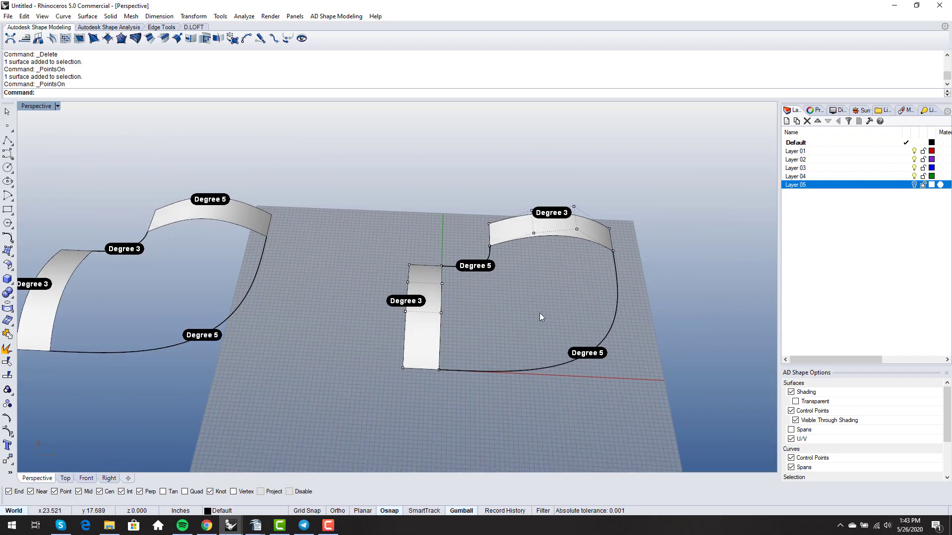
- Show the control points of the degree 5 and degree 3 surfaces in the curve set beside the grid
scroll(540, 314, "down", 2)
right_click_drag(333, 323, 208, 233)
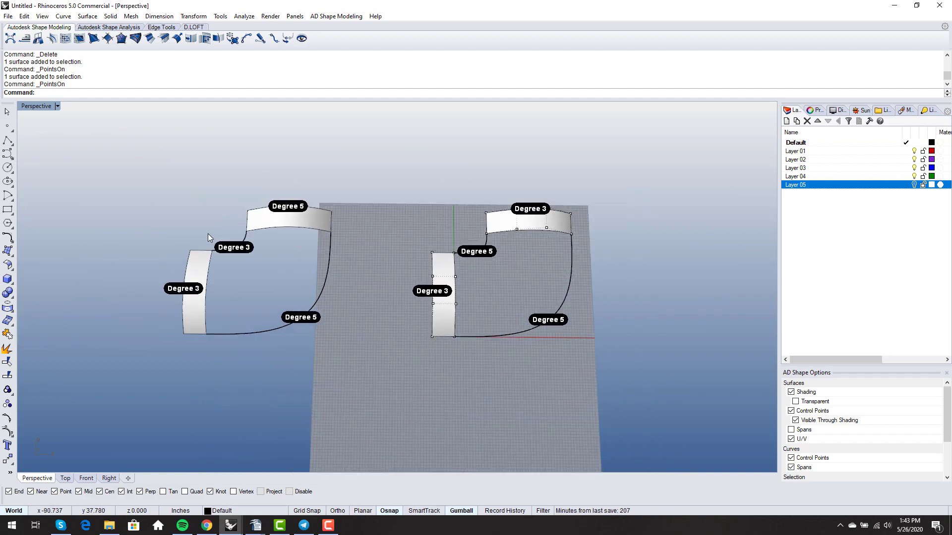
scroll(322, 241, "up", 3)
scroll(350, 256, "down", 3)
scroll(347, 252, "up", 4)
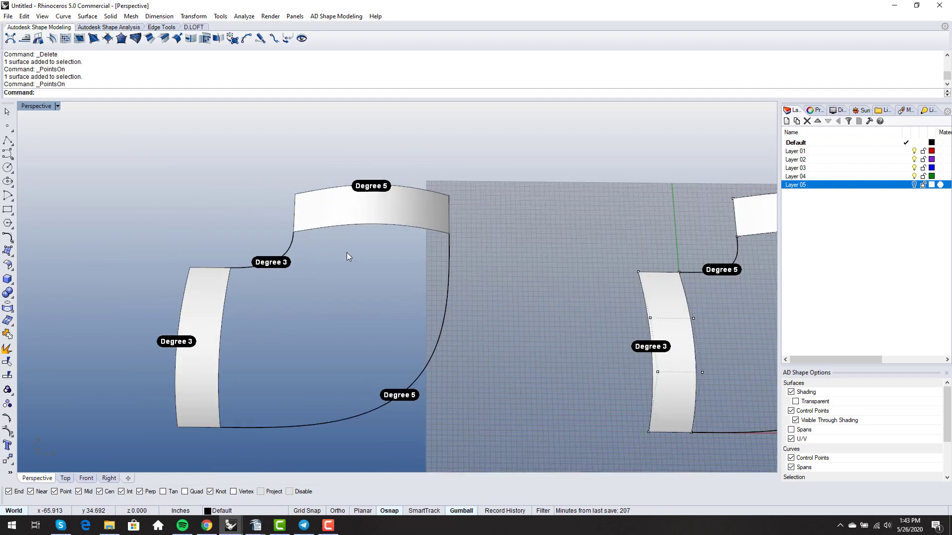
scroll(346, 252, "down", 3)
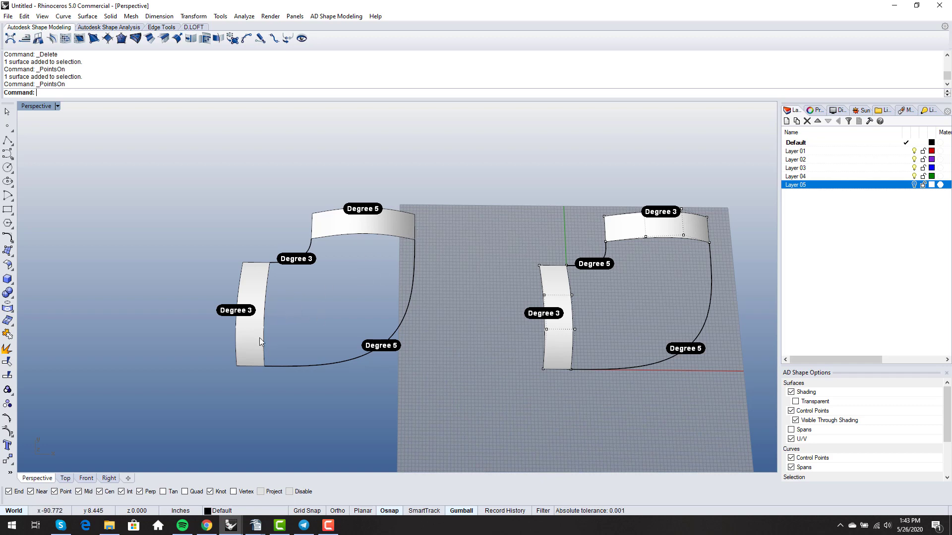
left_click(342, 230)
key("F10")
scroll(351, 241, "up", 4)
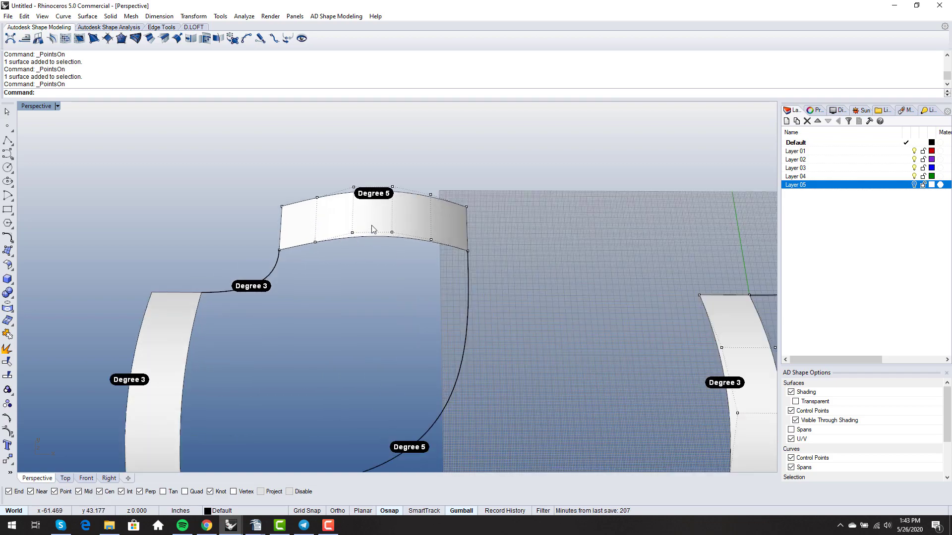
scroll(372, 218, "down", 3)
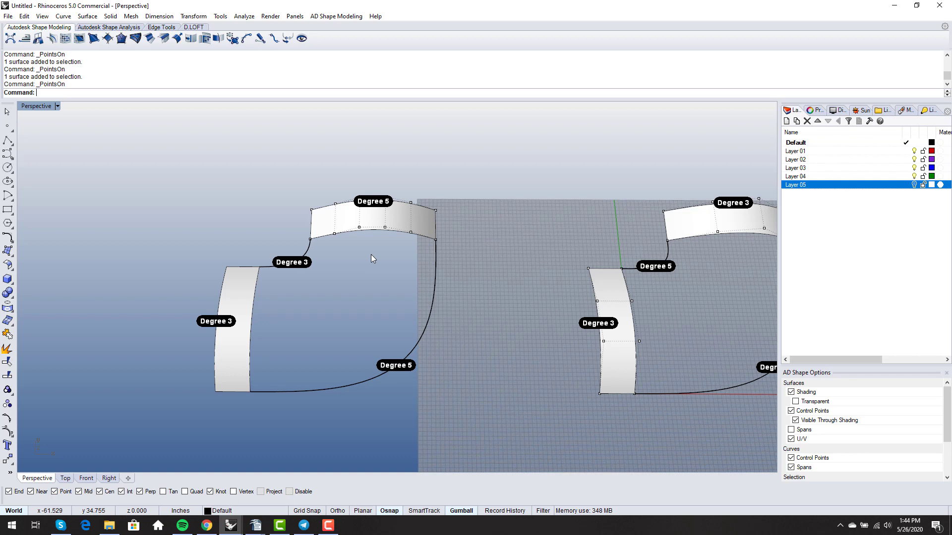
left_click(239, 317)
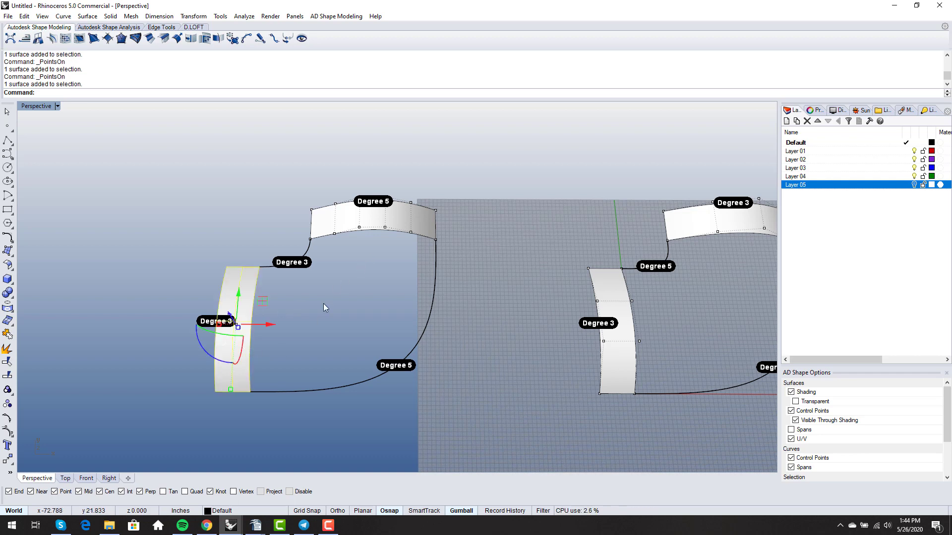
key("F10")
scroll(266, 299, "down", 1)
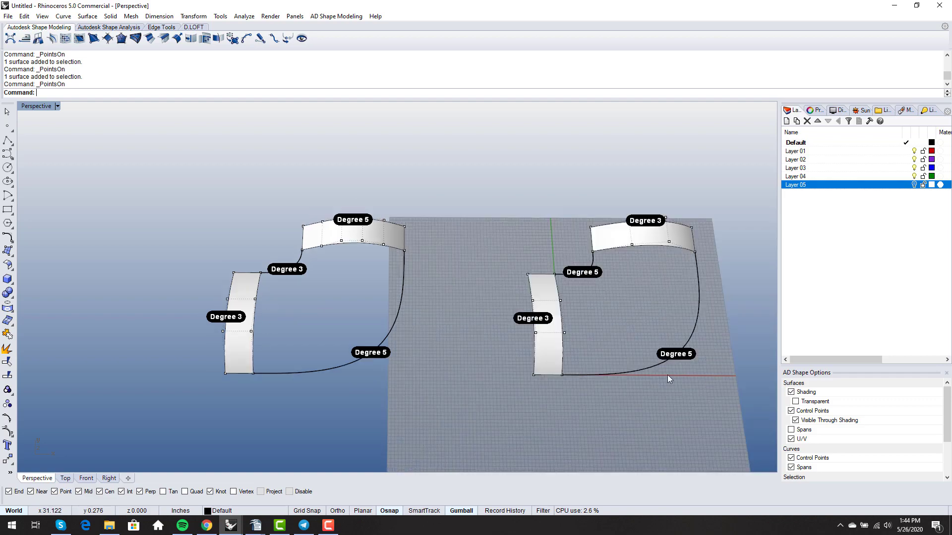
- Show the control points of the short degree 3 curve and the long degree 5 curve in the set beside the grid
scroll(290, 275, "up", 2)
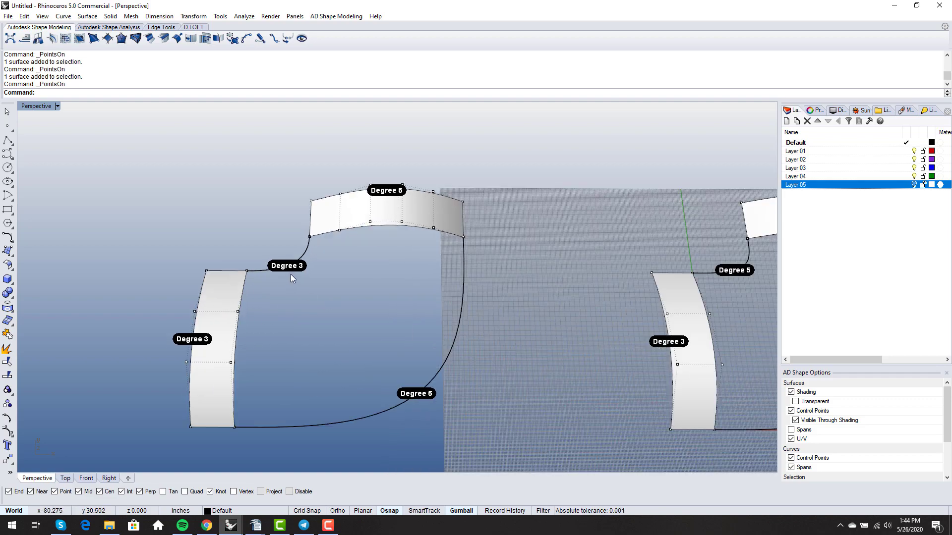
left_click(306, 247)
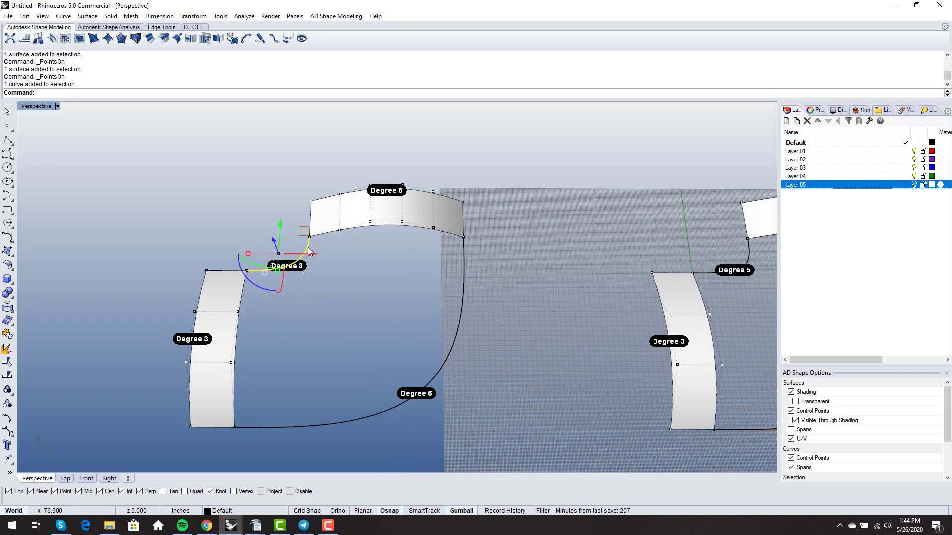
key("F10")
scroll(332, 269, "up", 3)
scroll(307, 268, "up", 2)
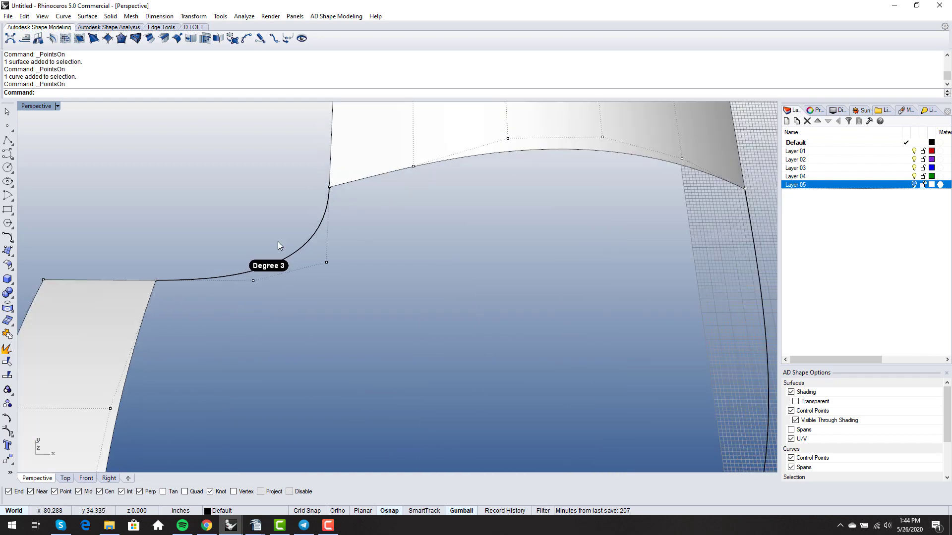
scroll(278, 245, "down", 5)
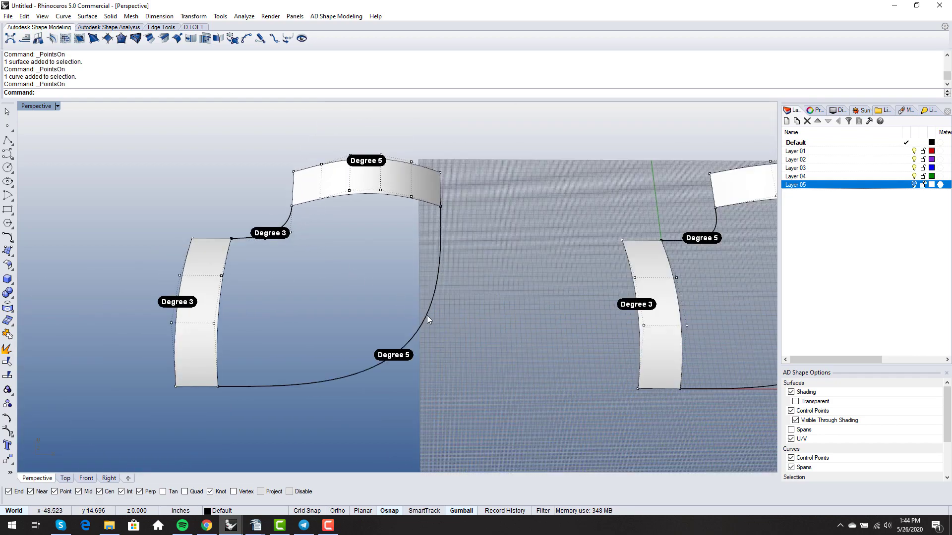
left_click(427, 315)
key("F10")
scroll(396, 290, "down", 2)
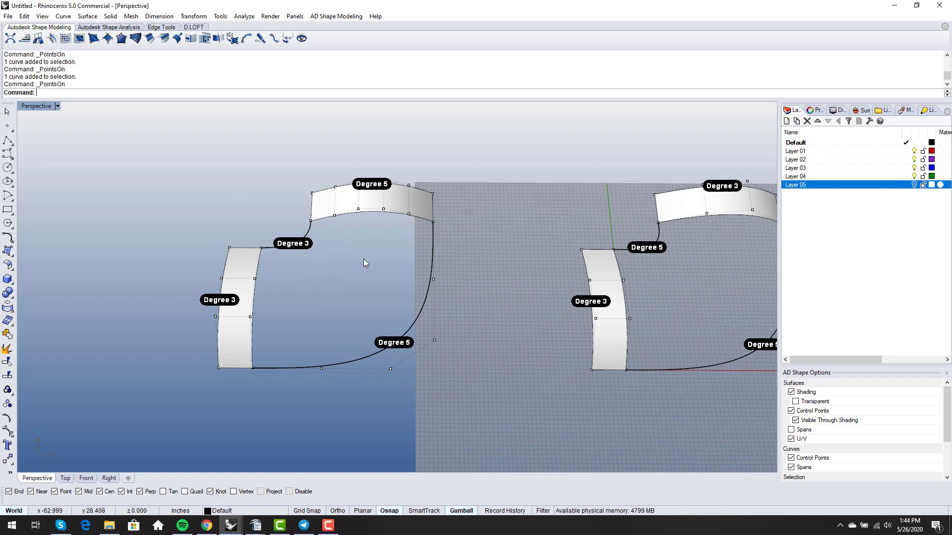
scroll(361, 255, "down", 2)
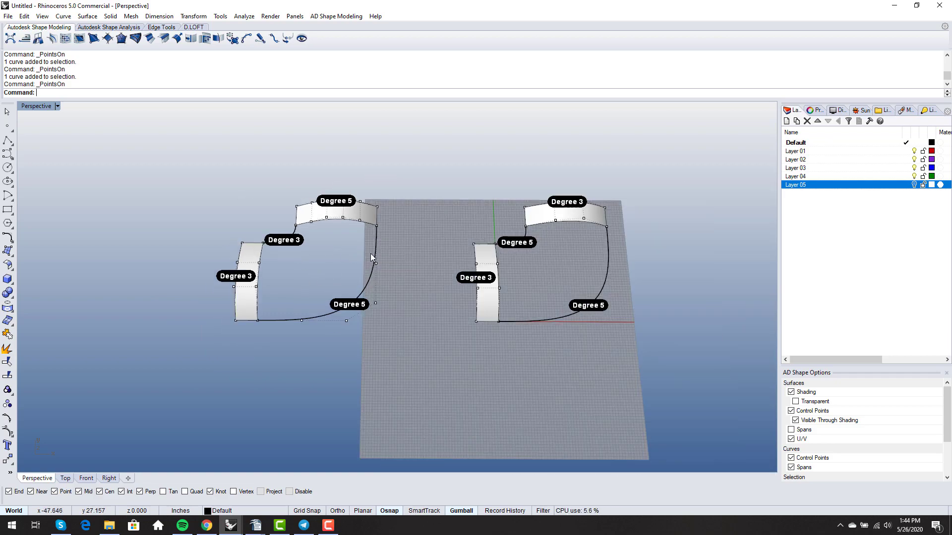
scroll(433, 296, "up", 1)
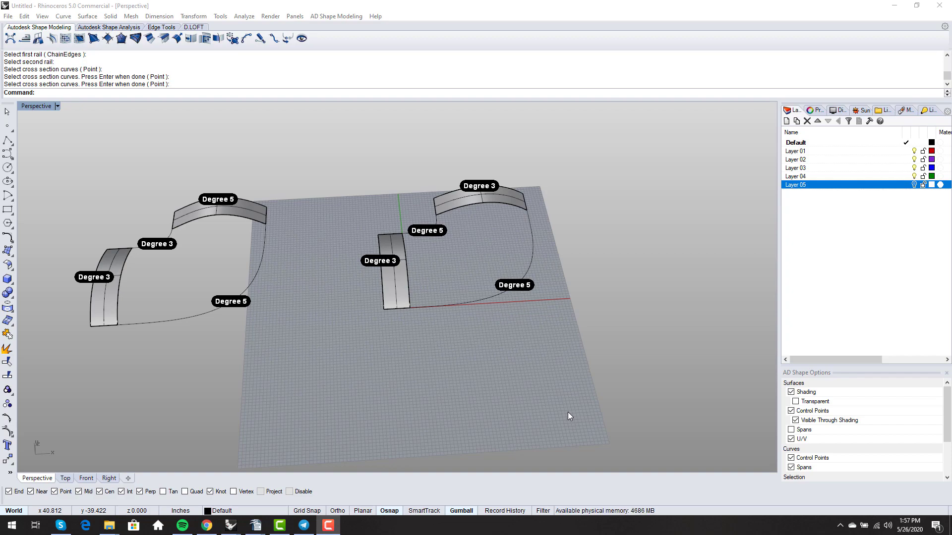
- Create a freeform Sweep1 surface along the short degree 5 curve on the grid, using the facing edges of both degree 3 surfaces as cross sections
mouse_move(412, 265)
right_mouse_down("shift")
mouse_move(361, 272)
mouse_move(399, 275)
right_mouse_up("shift")
scroll(412, 266, "up", 2)
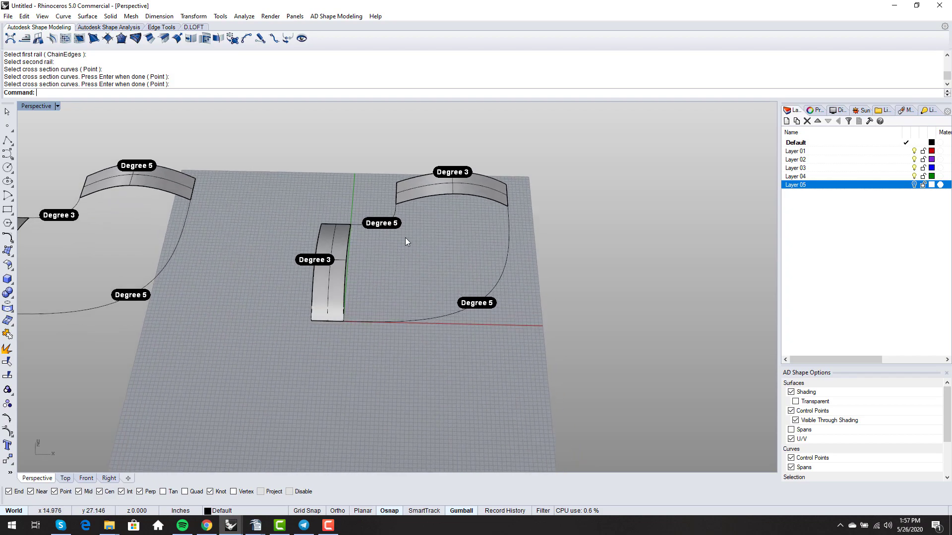
type("Sweep1")
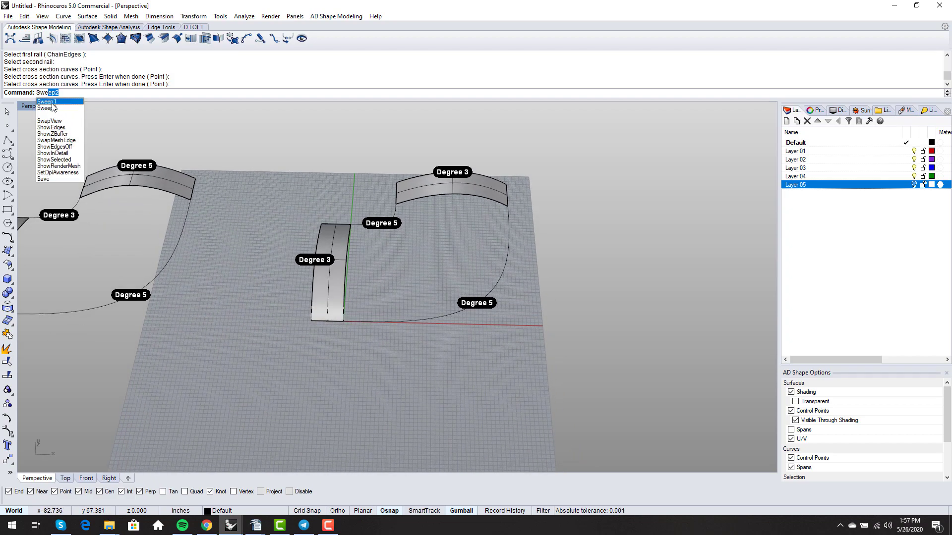
key("Return")
left_click(355, 224)
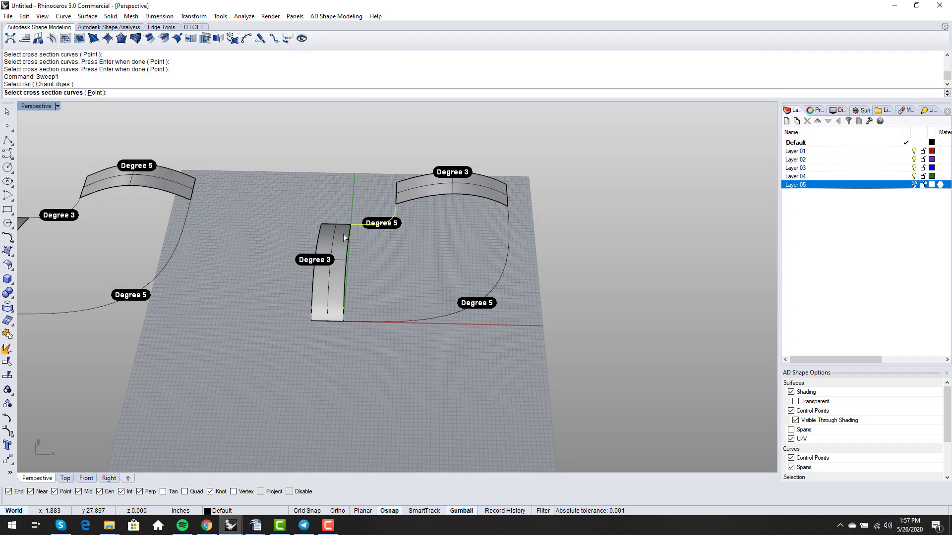
left_click(347, 236)
left_click(428, 197)
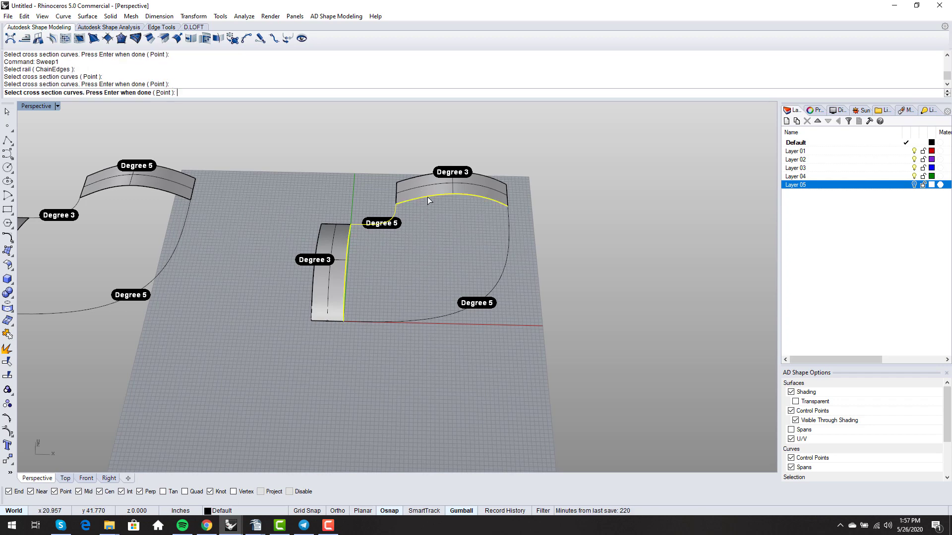
key("Return")
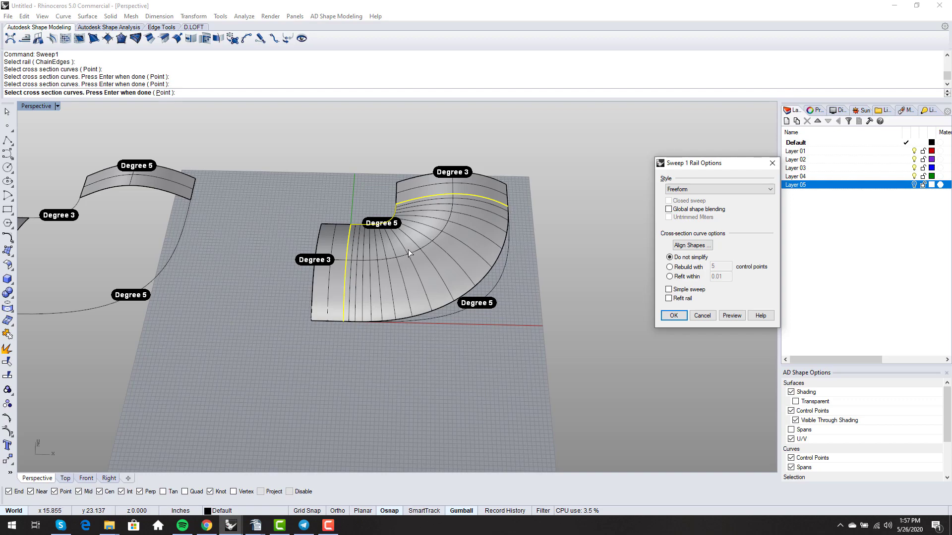
right_click_drag(409, 248, 361, 289)
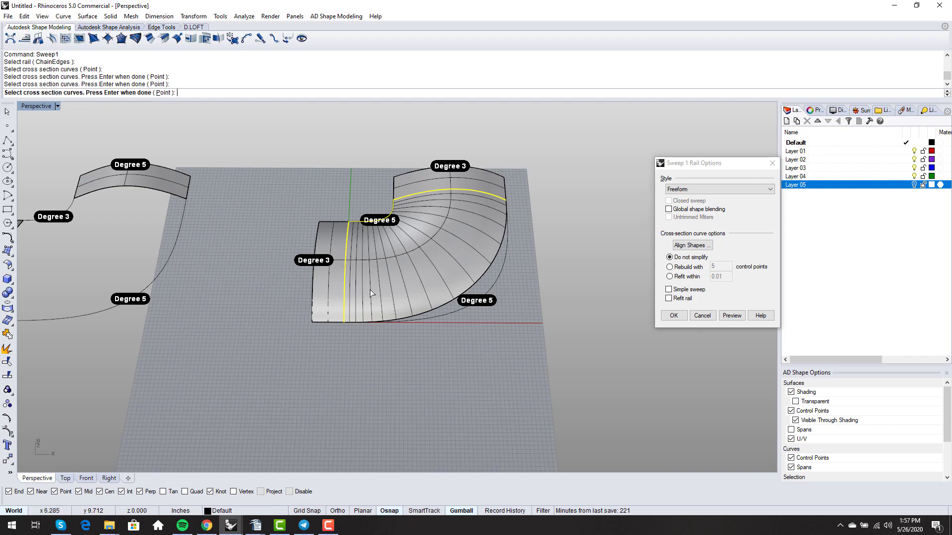
key("Return")
- Show the swept surface's control points and select them all with SelPt to check their count, then clear the selection
key("F10")
right_click_drag(416, 322, 392, 262)
scroll(360, 237, "up", 5)
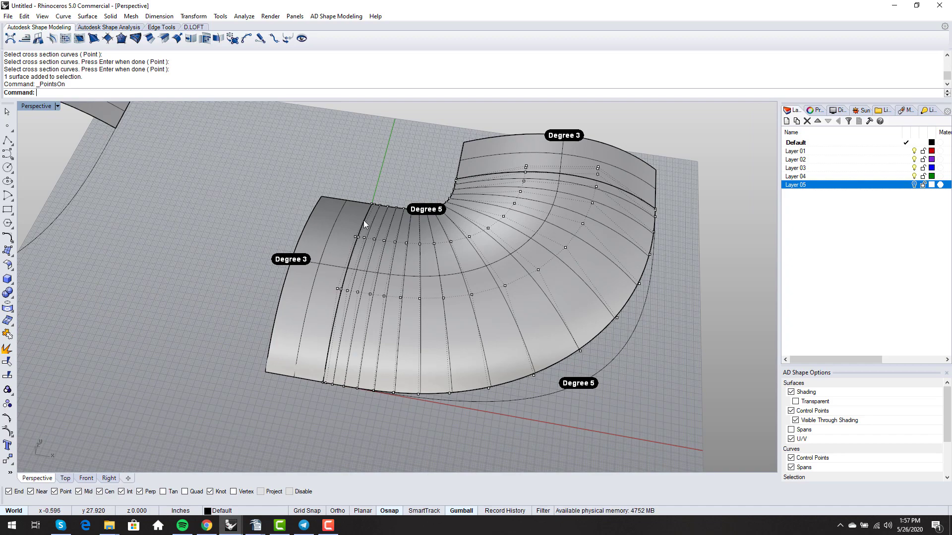
scroll(498, 244, "down", 5)
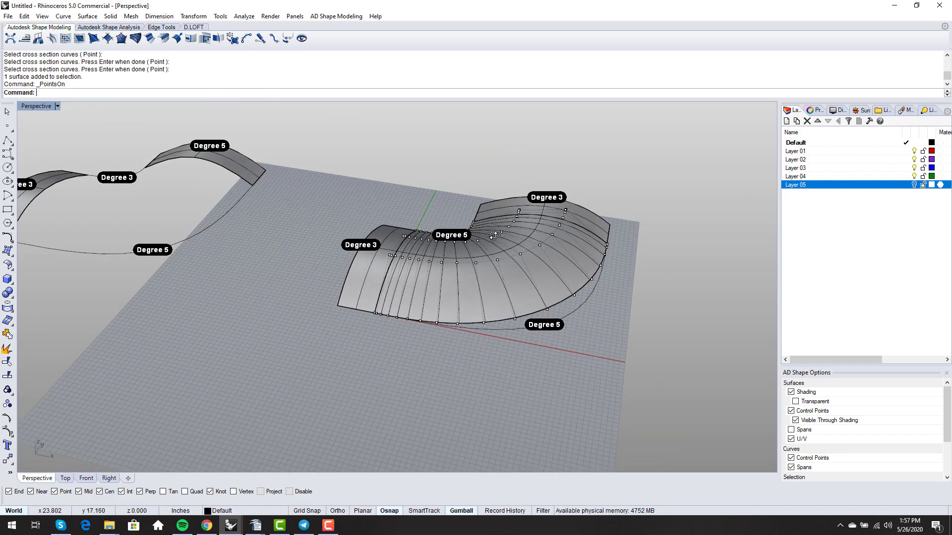
type("SelPt")
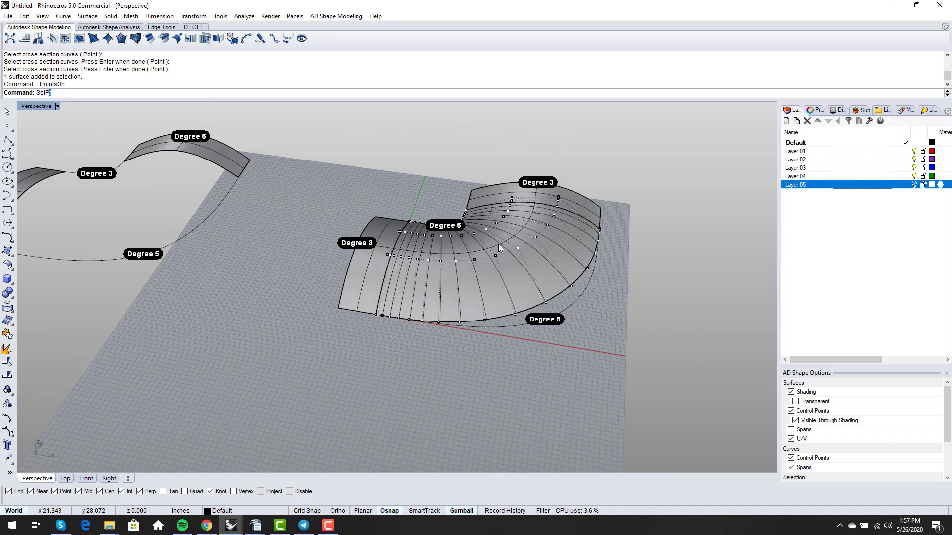
key("Return")
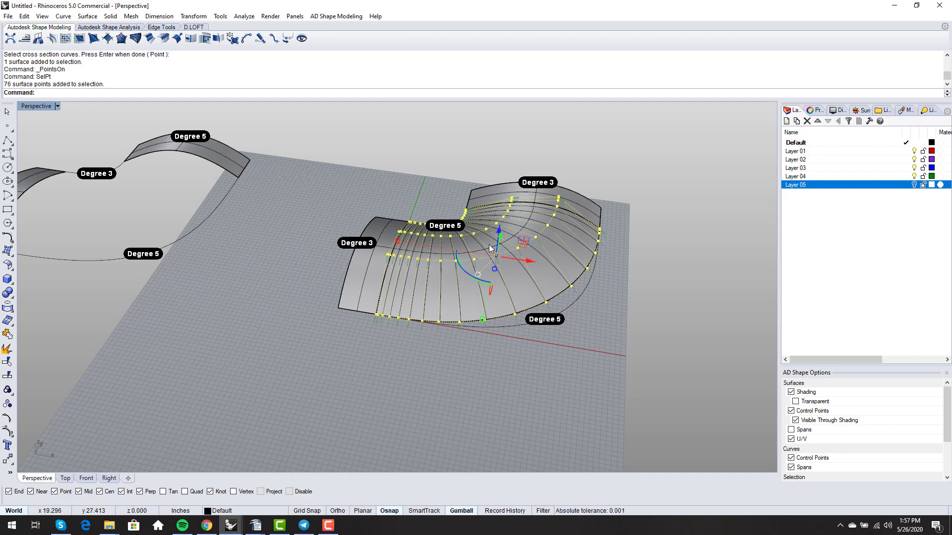
right_click_drag(466, 248, 461, 300)
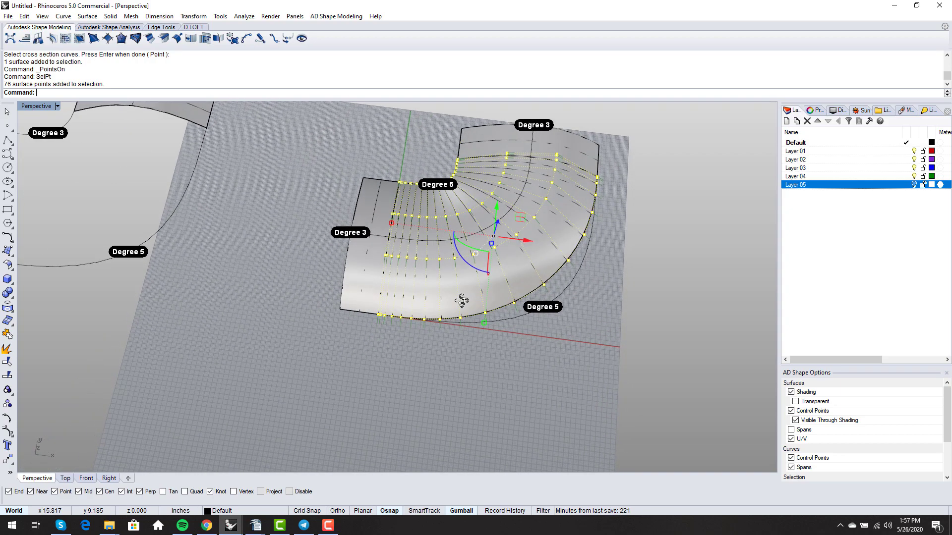
left_click(453, 333)
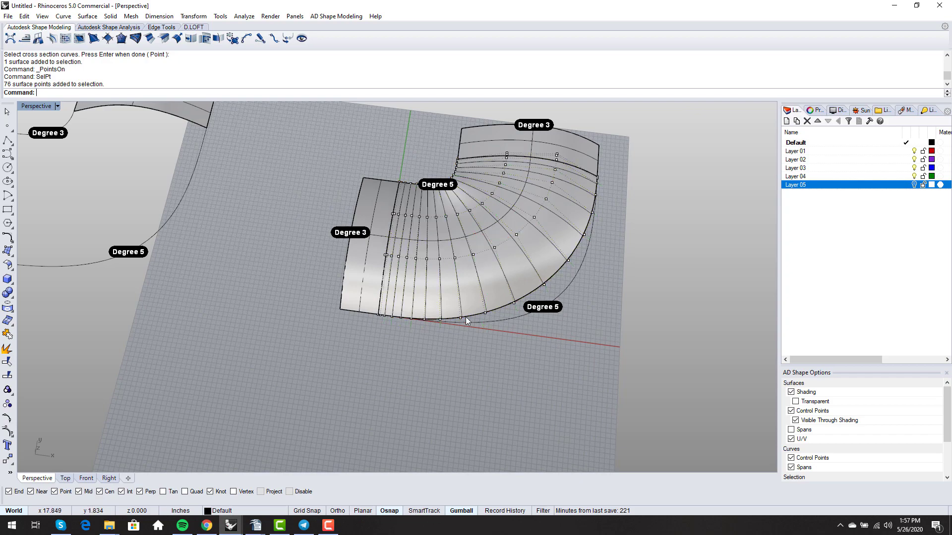
- Turn off the control points and delete the swept surface
key("F11")
left_click(485, 272)
key("Delete")
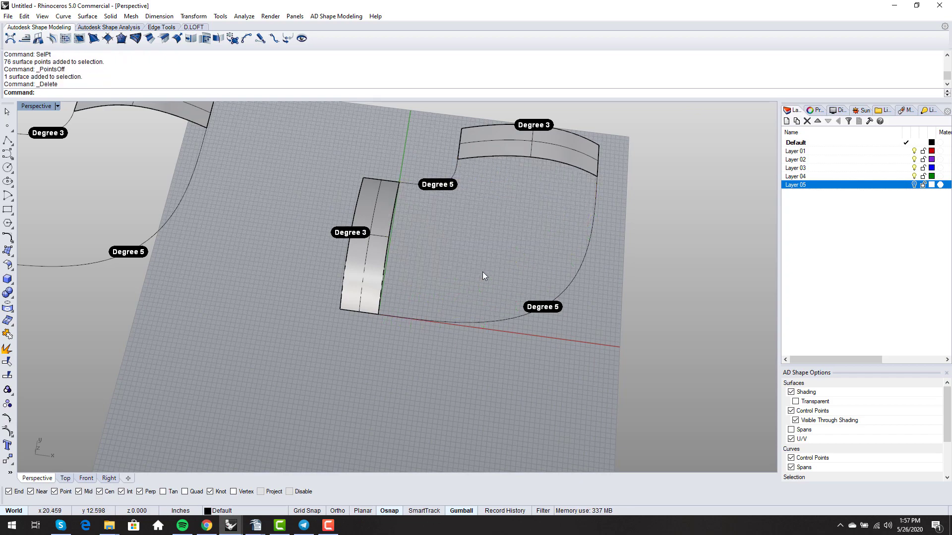
- Create a Simple sweep Sweep1 surface along the short degree 5 curve on the grid, using the facing edges of both degree 3 surfaces as cross sections
type("Sweep2")
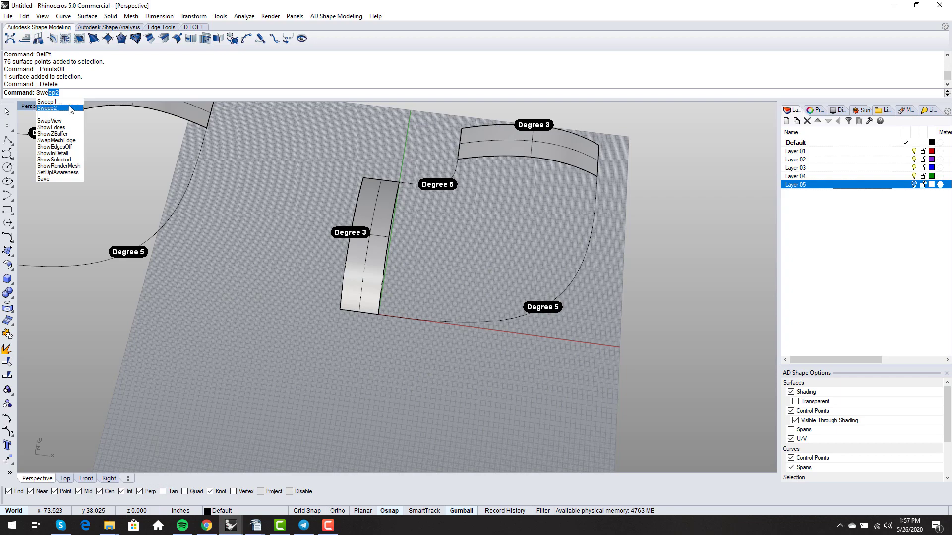
left_click(70, 103)
left_click(406, 183)
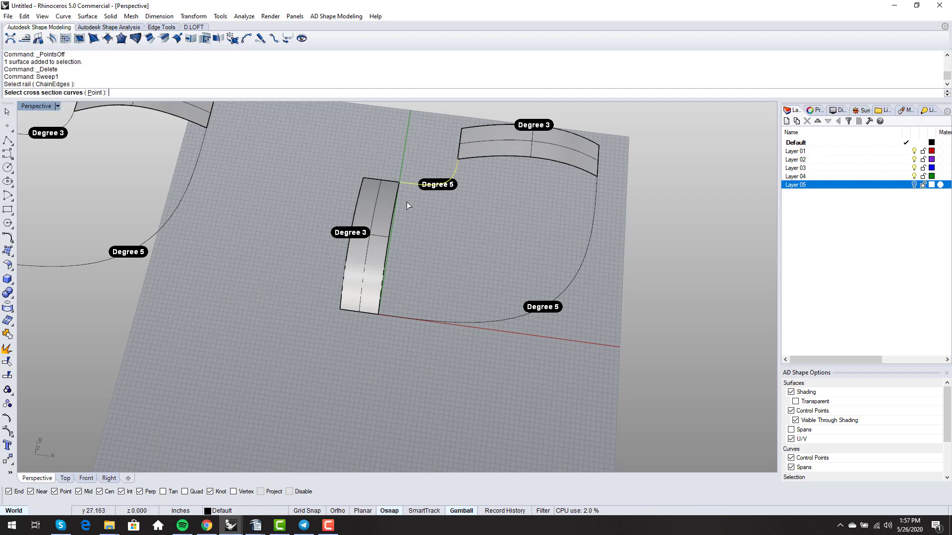
left_click(392, 207)
left_click(473, 156)
key("Return")
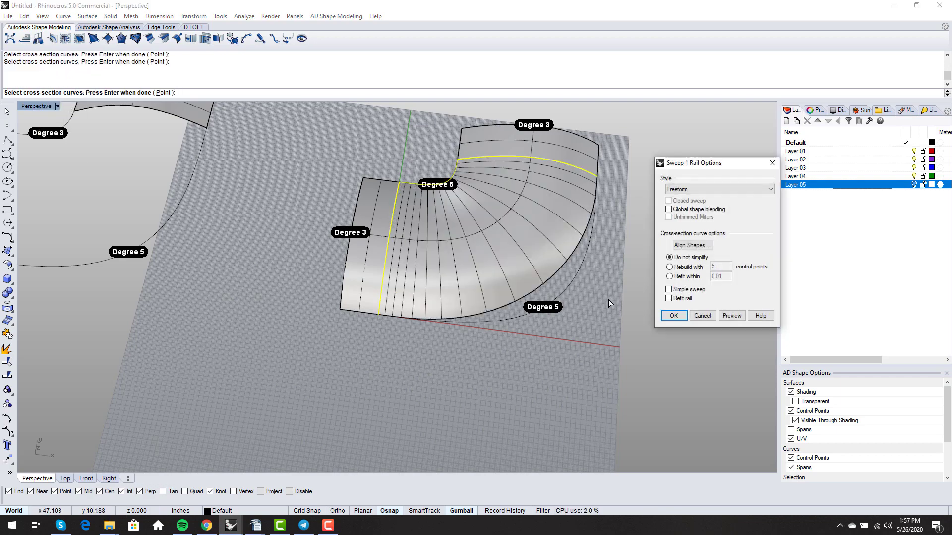
left_click(669, 290)
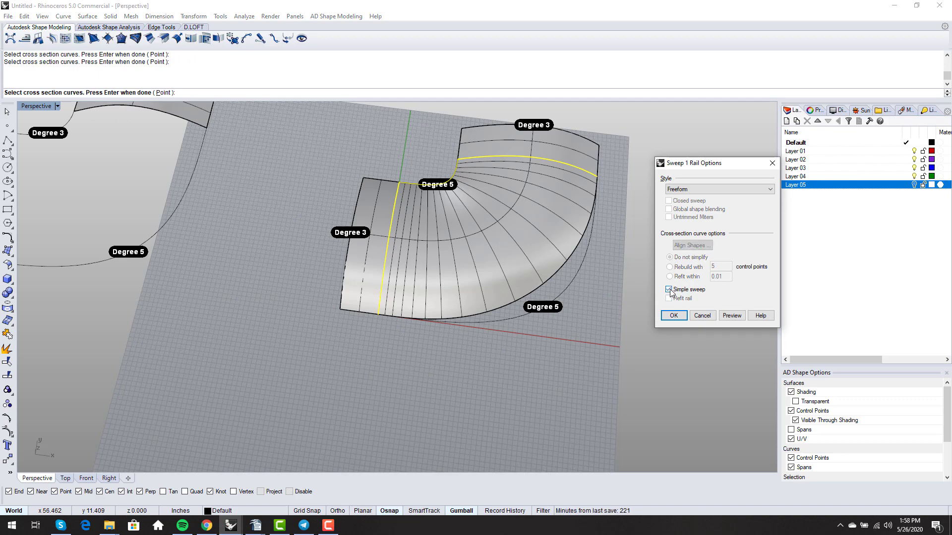
left_click(732, 315)
right_click_drag(565, 354, 459, 256)
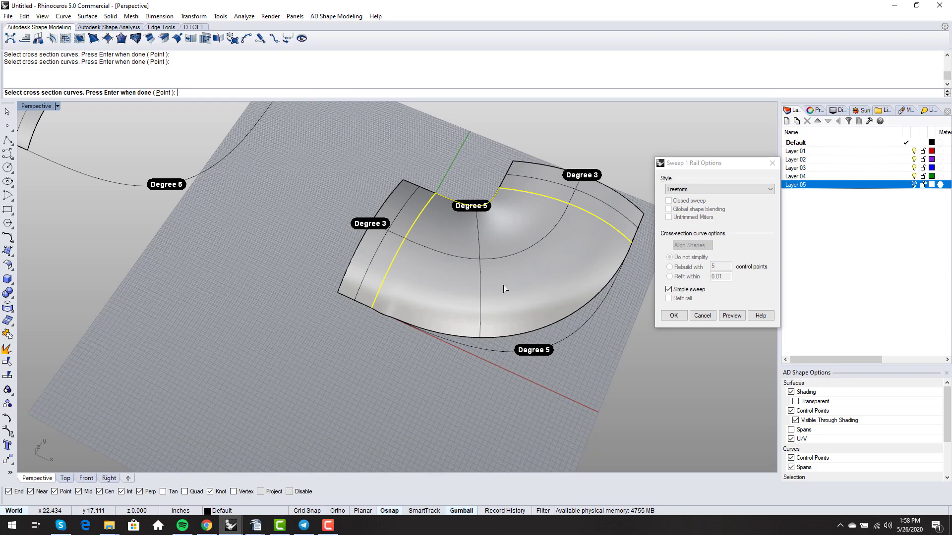
right_click_drag(503, 284, 468, 244)
right_click(514, 299)
- Show the control points of the simple swept surface on the grid and shift its outermost corner control point slightly with the gumball
left_click(481, 281)
key("F10")
scroll(495, 191, "up", 3)
scroll(463, 244, "up", 3)
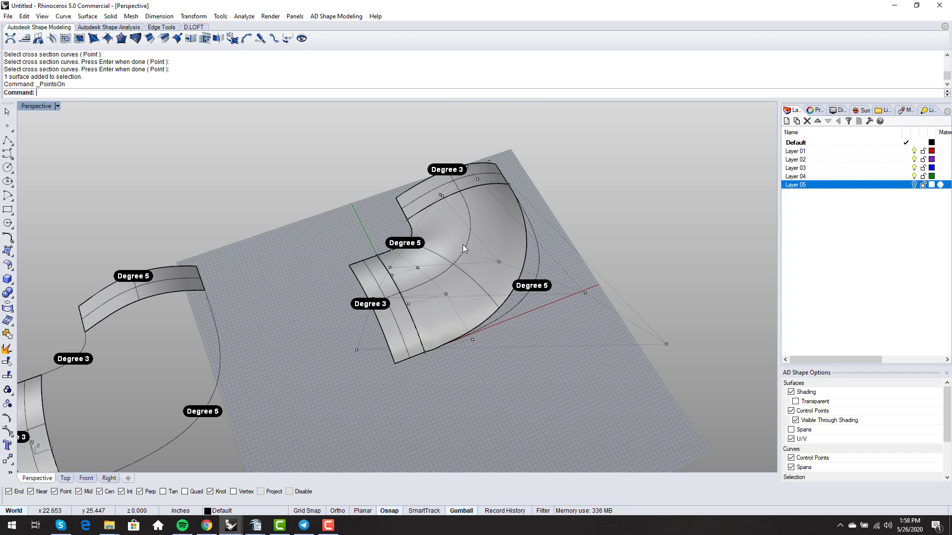
left_click(667, 345)
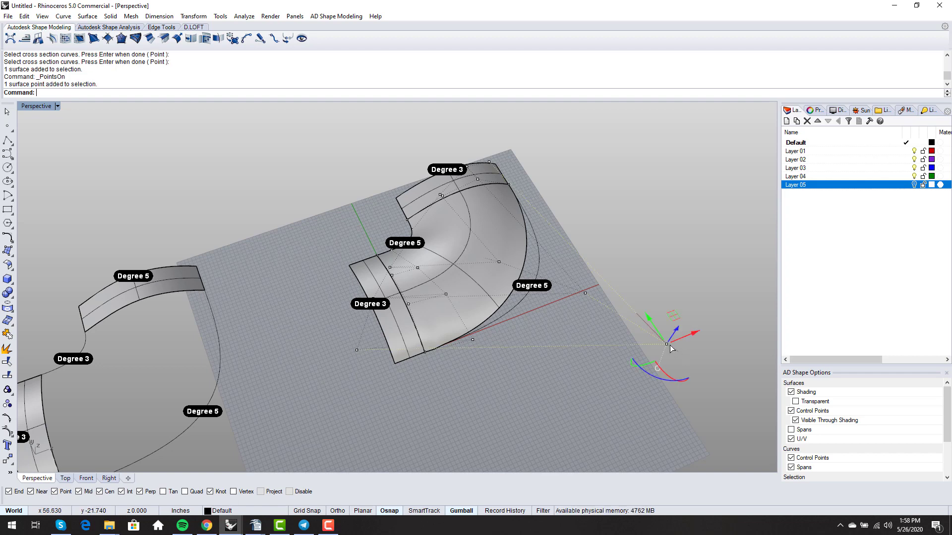
right_click_drag(669, 349, 665, 372)
left_click_drag(672, 333, 687, 334)
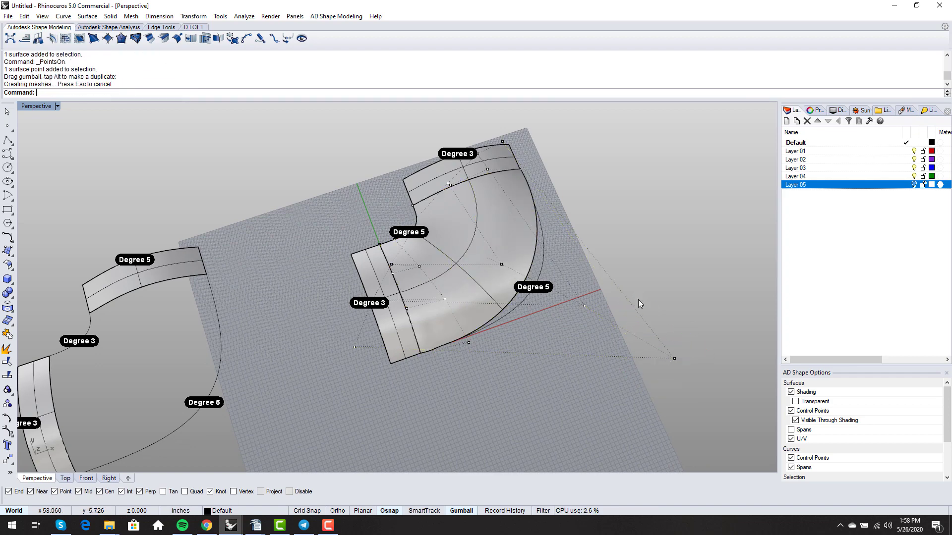
scroll(638, 303, "down", 2)
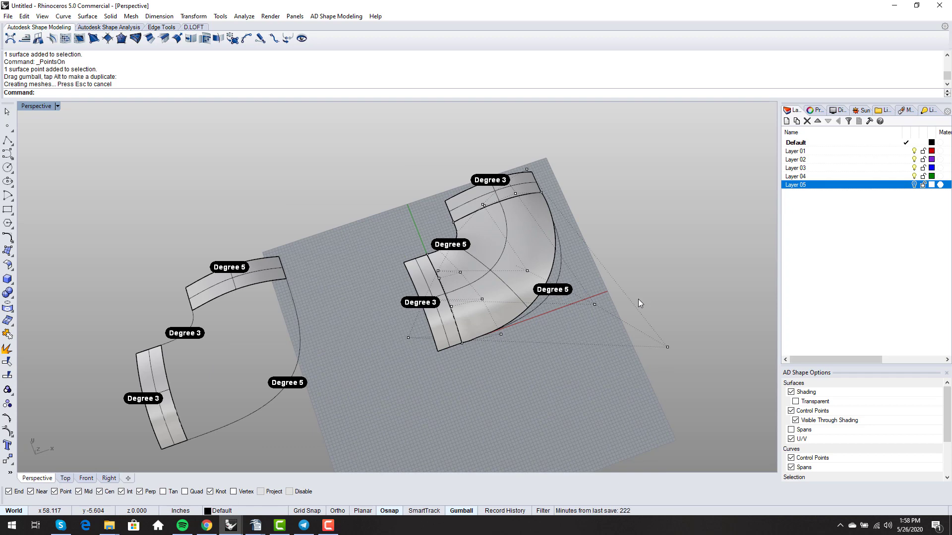
right_click_drag(491, 297, 498, 299)
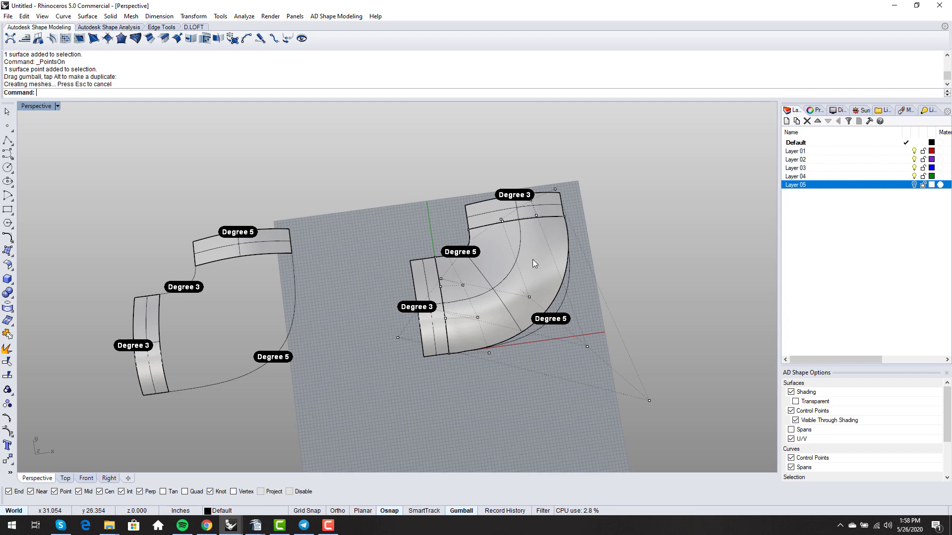
- Hide the control points and delete the simple swept surface on the grid
key("Escape")
left_click(541, 276)
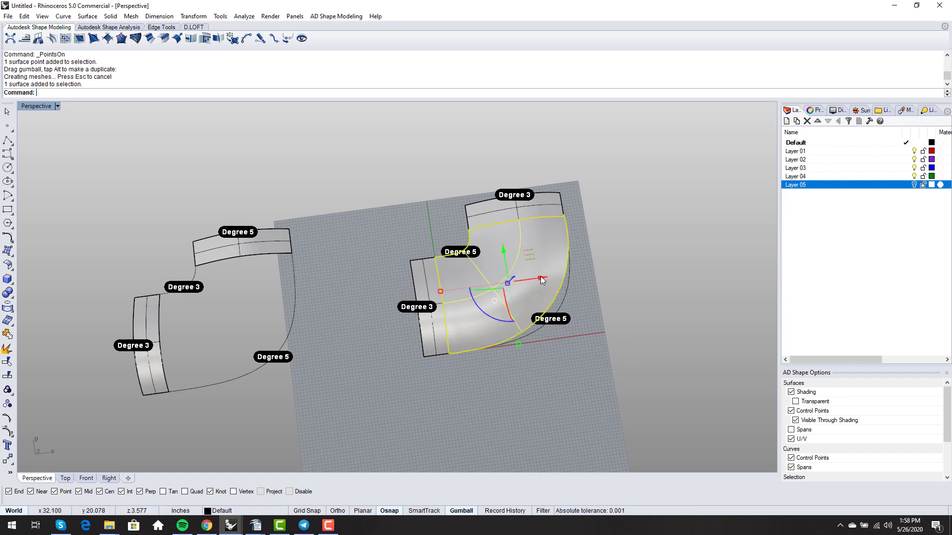
key("Delete")
- Set up a Sweep1 along the short degree 3 curve beside the grid, with the facing edges of the degree 3 and degree 5 surfaces as cross sections
type("Swe")
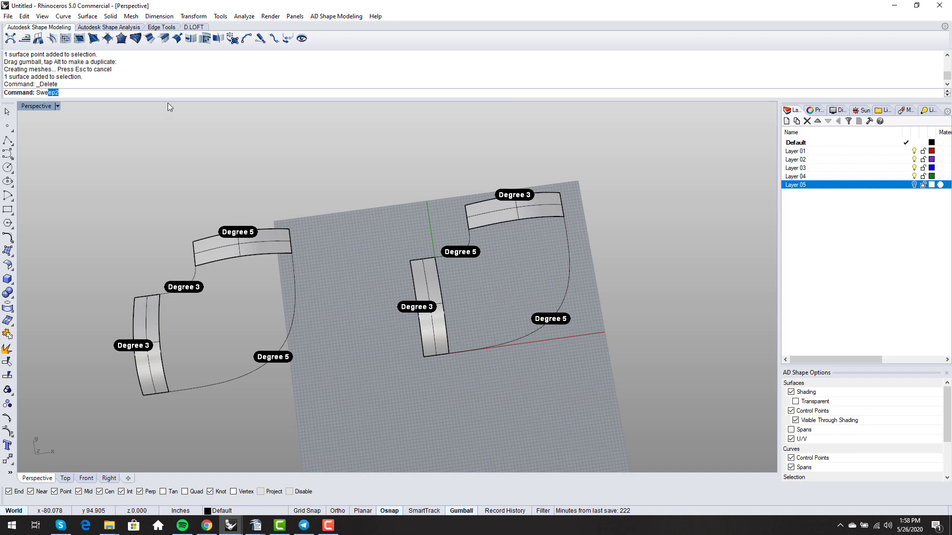
type("ep1")
key("Return")
scroll(349, 329, "down", 3)
scroll(250, 364, "up", 4)
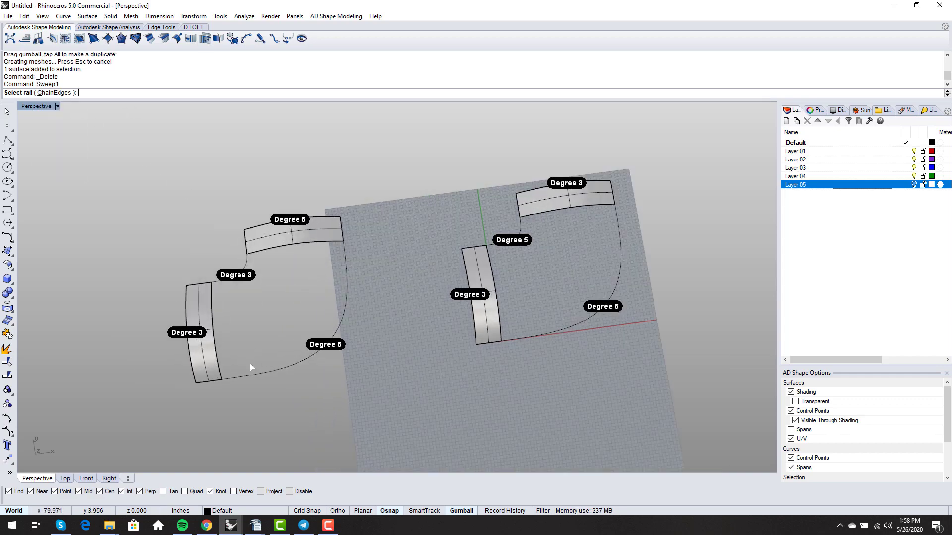
scroll(200, 251, "up", 3)
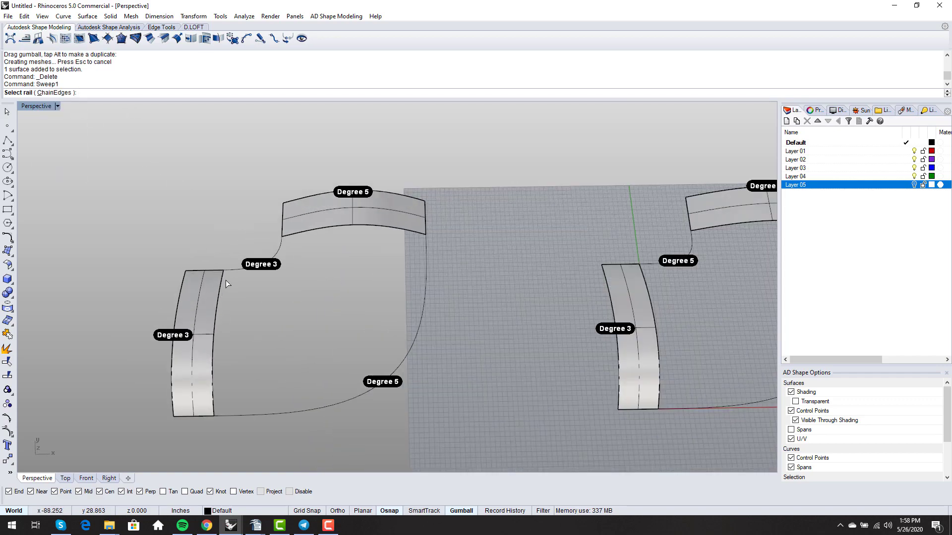
left_click(233, 269)
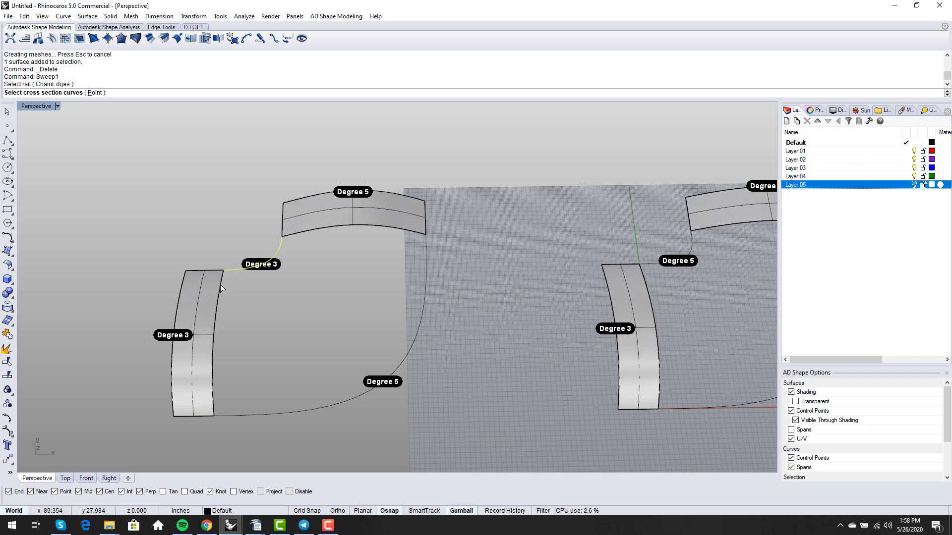
left_click(220, 287)
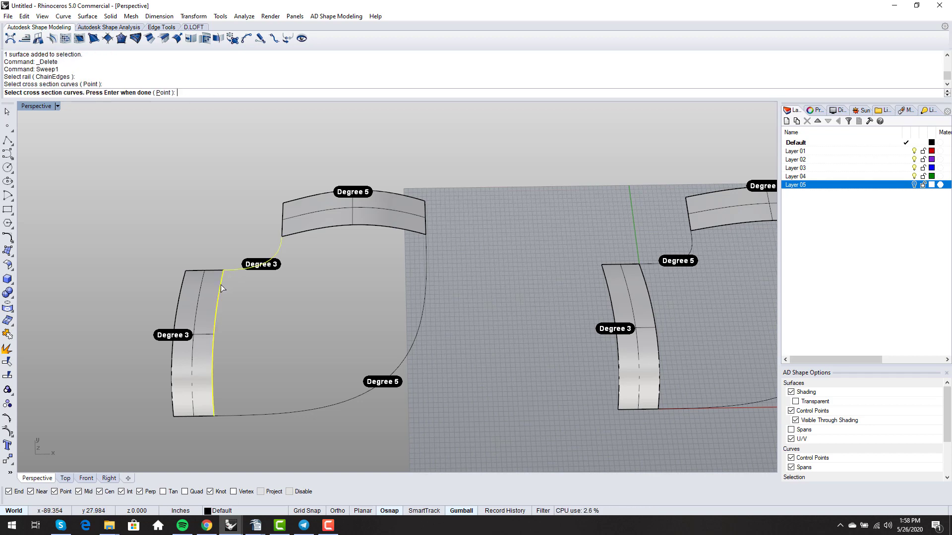
left_click(307, 231)
key("Return")
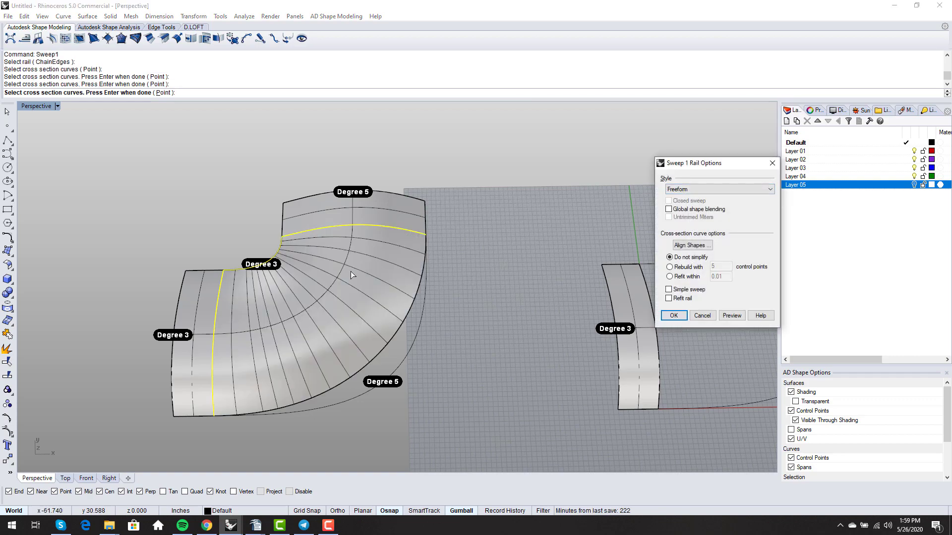
- Enable Simple sweep for the one-rail sweep, preview it and create the surface
right_click_drag(350, 272, 349, 294)
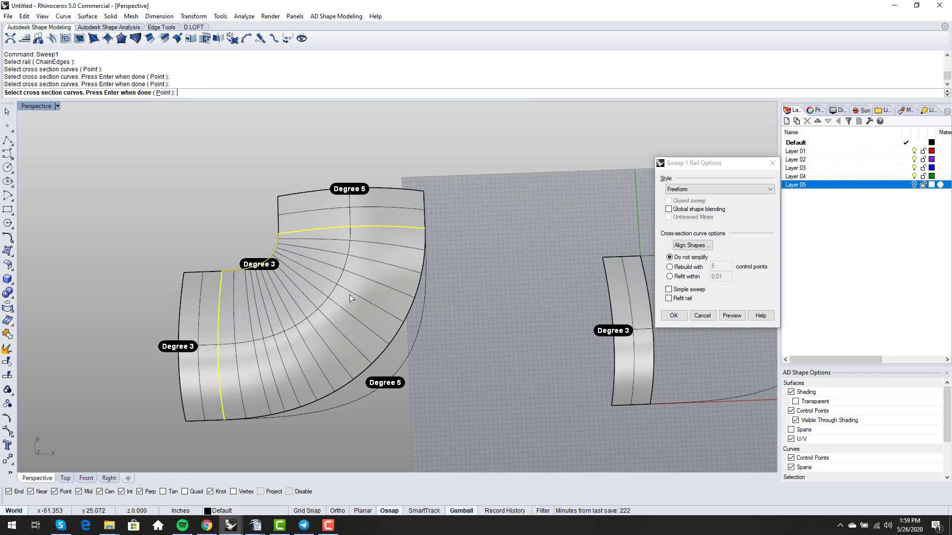
left_click(669, 290)
left_click(669, 290)
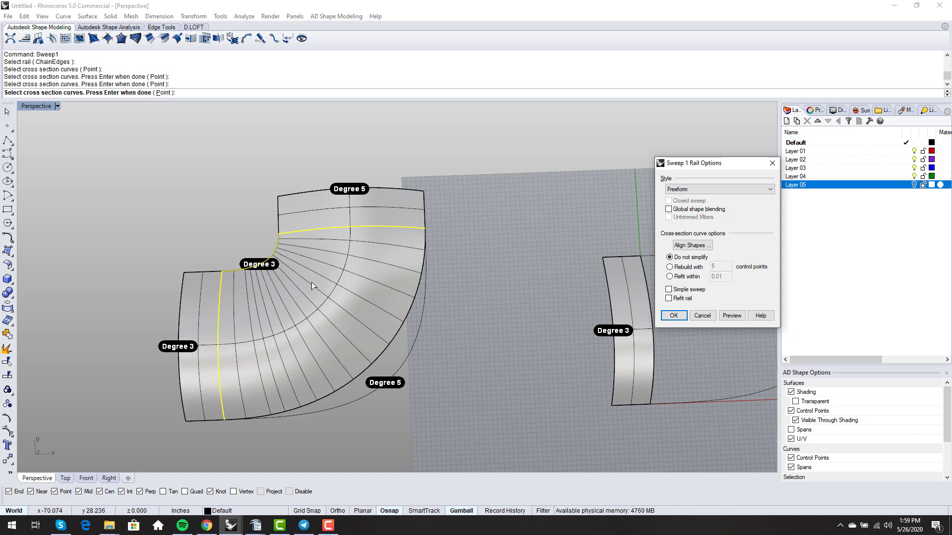
left_click(685, 291)
left_click(730, 318)
right_click_drag(333, 321, 315, 346)
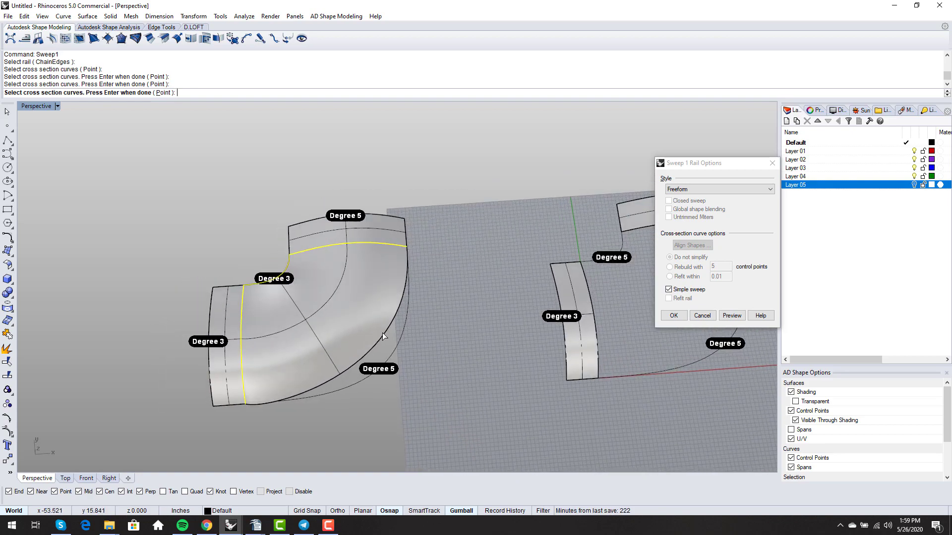
key("Return")
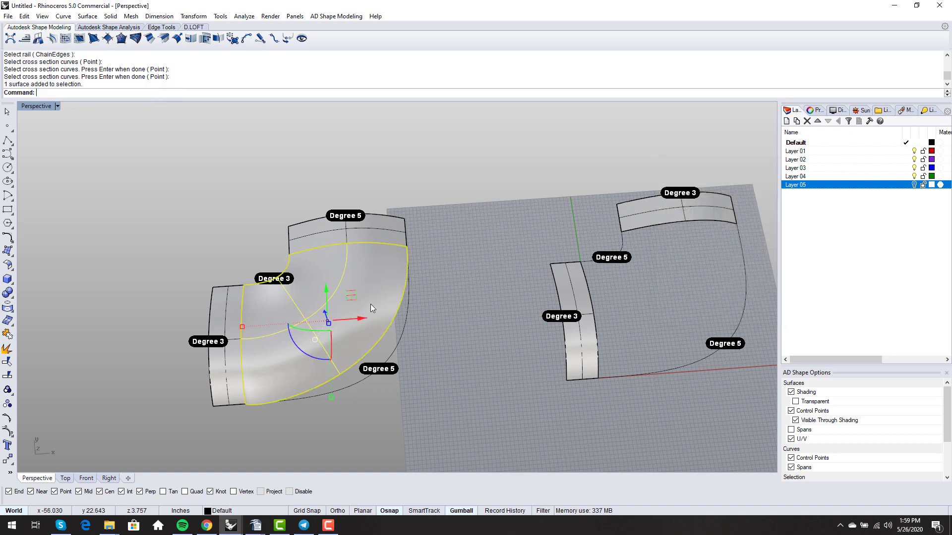
- Show the control points of the swept surface beside the grid and examine their layout between the degree 3 and degree 5 edges
key("F10")
scroll(371, 304, "down", 3)
scroll(370, 304, "up", 4)
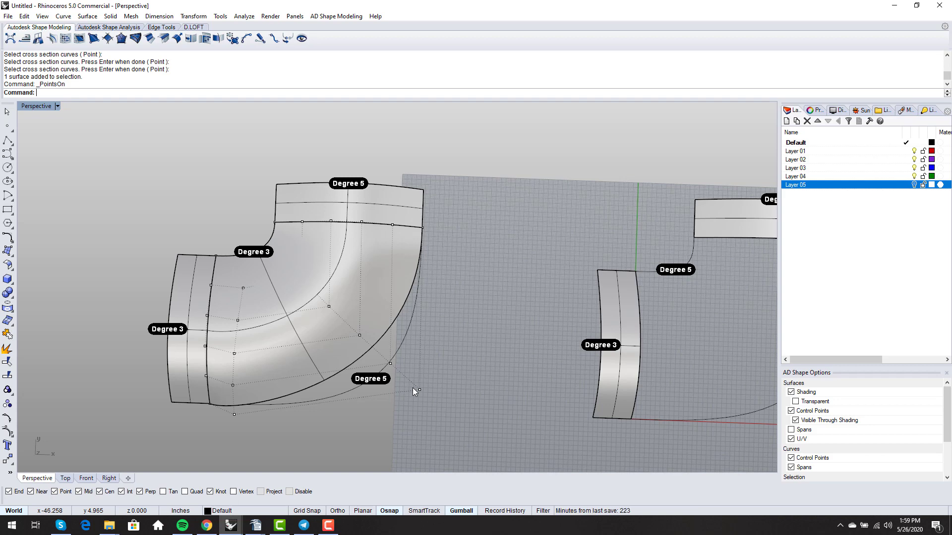
scroll(359, 335, "down", 2)
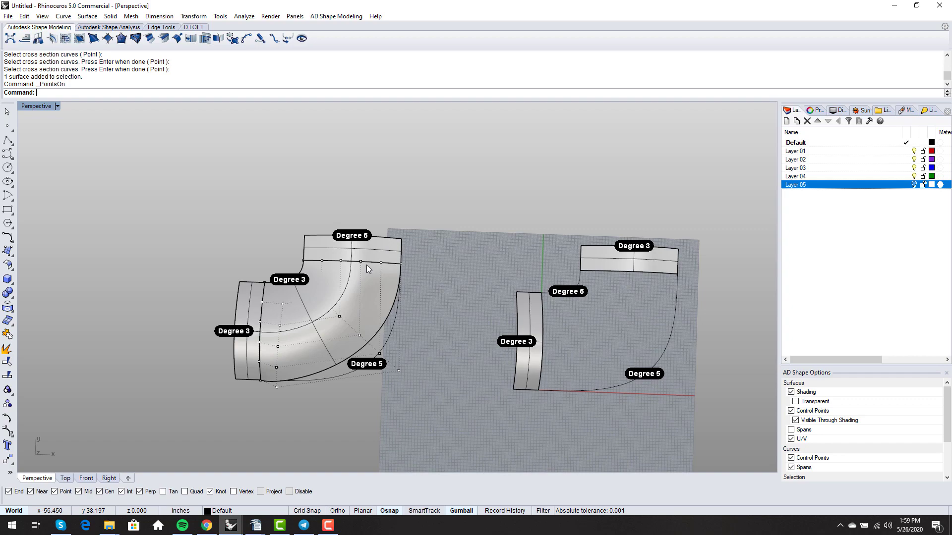
scroll(365, 310, "up", 3)
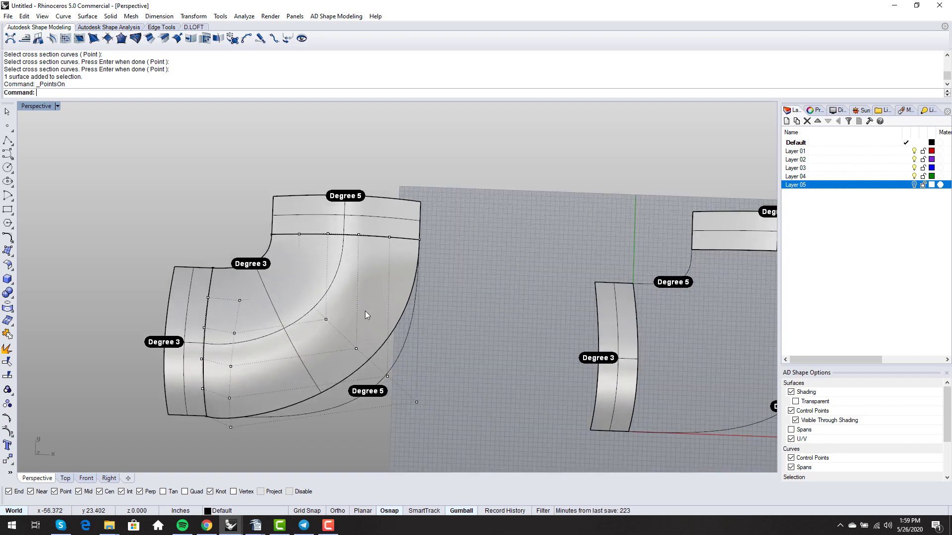
scroll(357, 333, "down", 3)
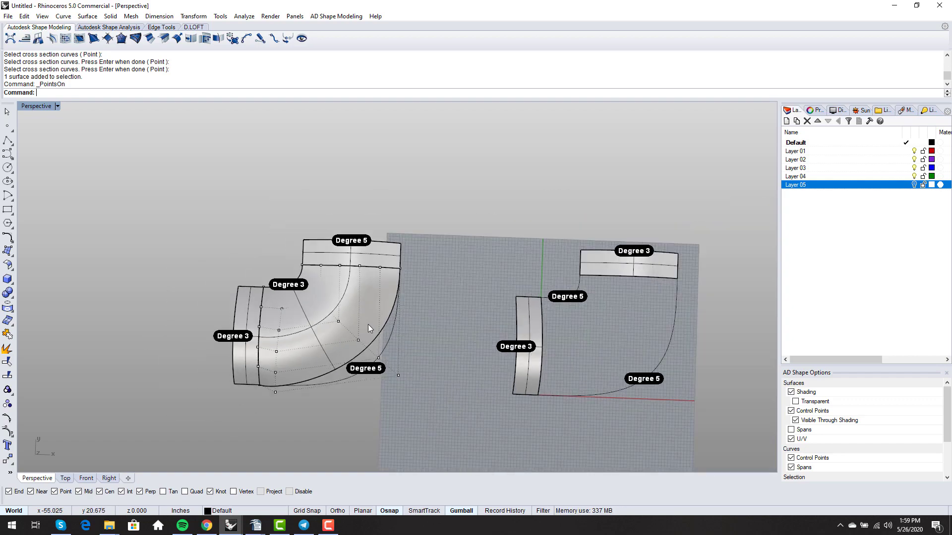
right_click_drag(368, 324, 377, 320)
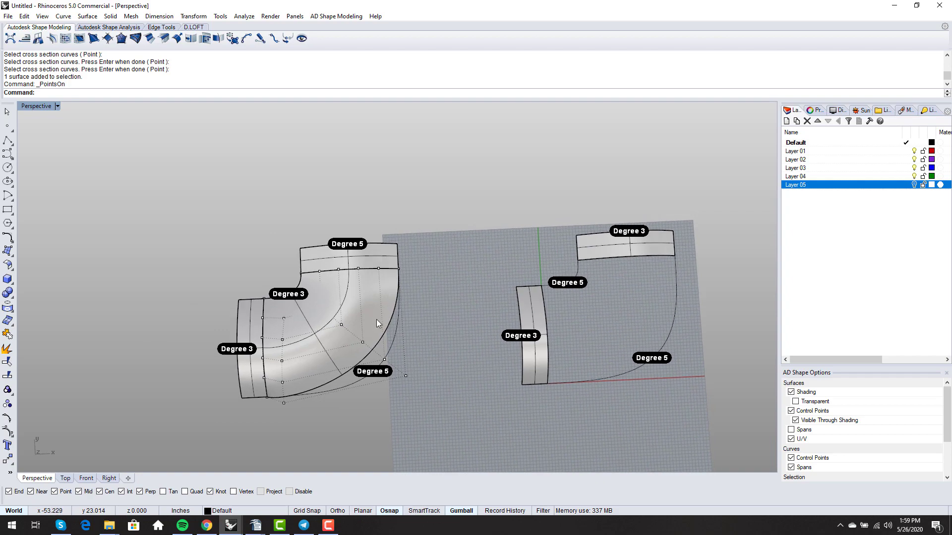
- Turn the swept surface's control points off and on again to inspect the surface with and without them
key("F11")
left_click(334, 326)
scroll(335, 325, "up", 2)
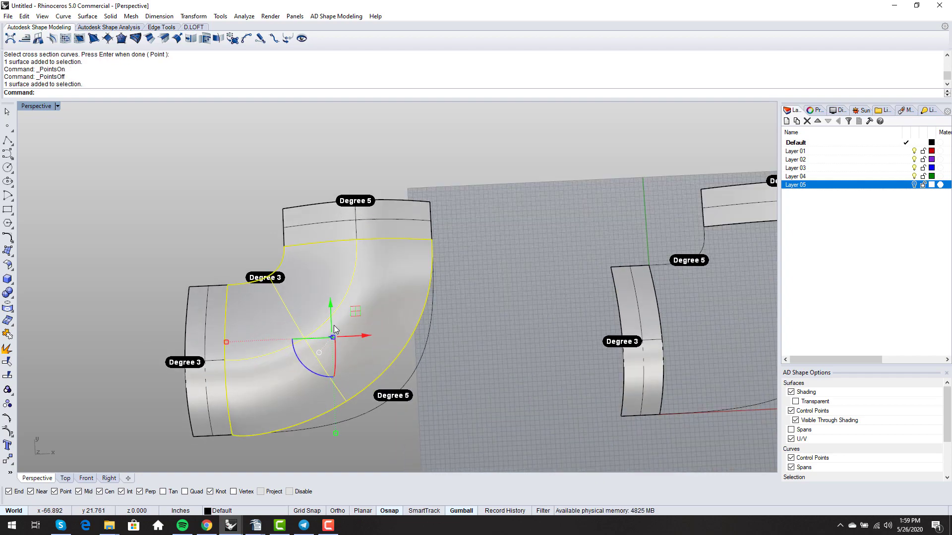
key("F11")
key("F10")
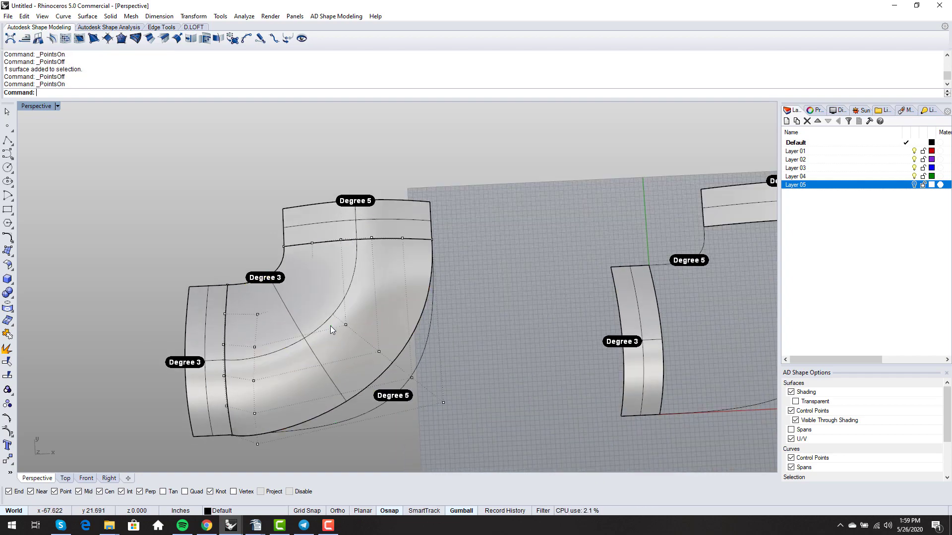
scroll(293, 295, "down", 4)
right_click_drag(293, 295, 286, 349)
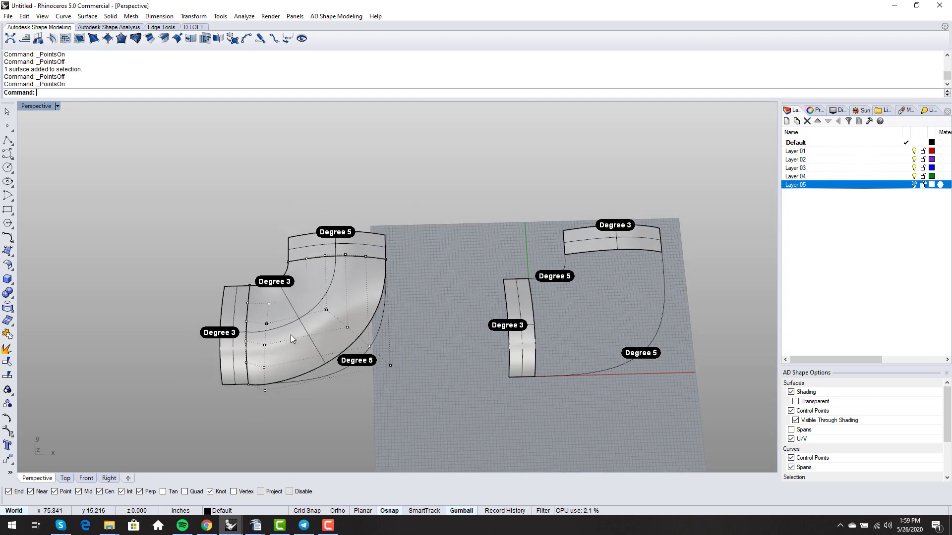
- Turn off the control points and delete the swept surface beside the grid
key("F11")
left_click(322, 359)
key("Delete")
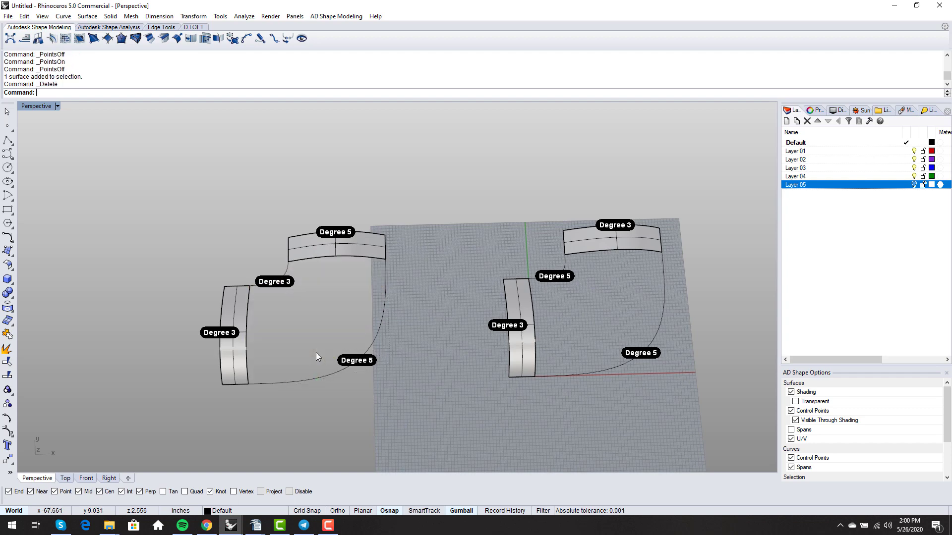
- Start a Sweep2 on the grid model with both degree 5 curves as rails and the two degree 3 surface edges as cross sections
type("Sweep1")
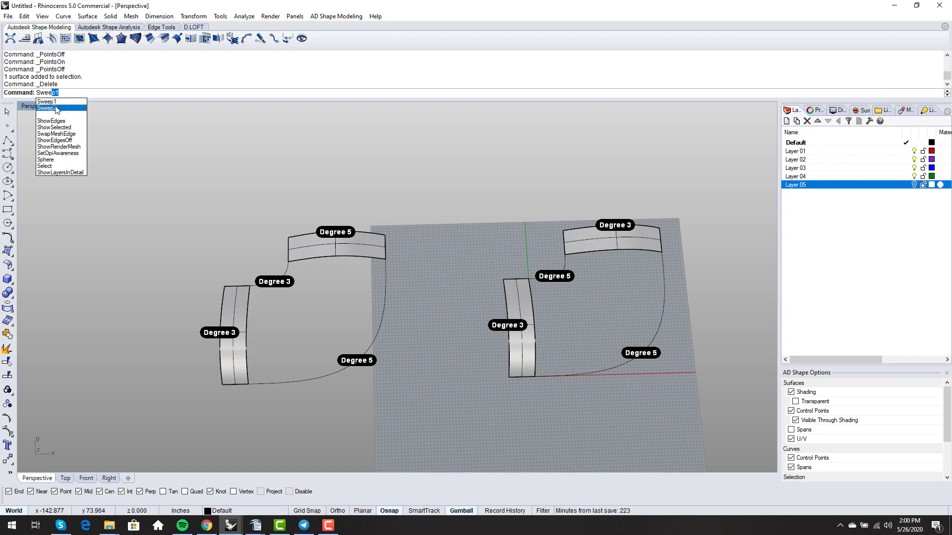
left_click(47, 108)
scroll(366, 258, "down", 3)
scroll(554, 306, "up", 5)
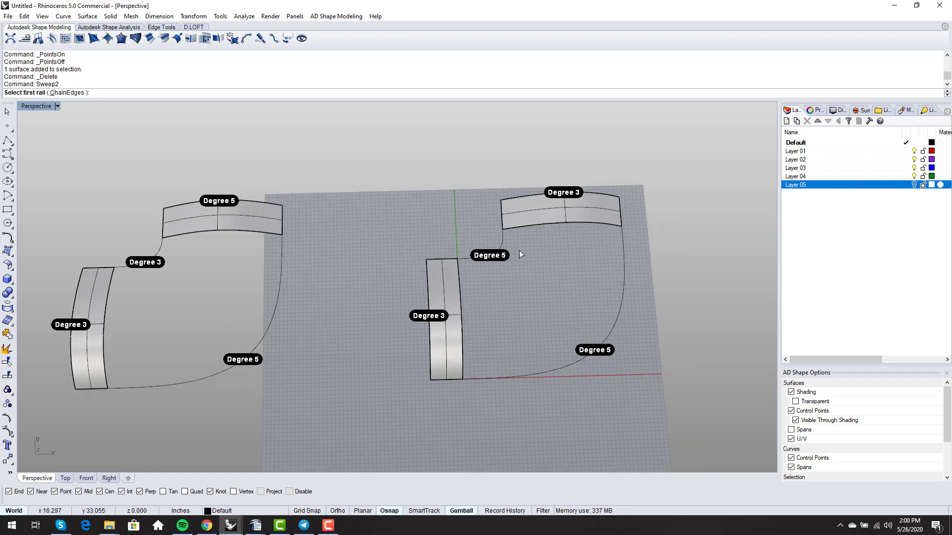
left_click(473, 258)
left_click(498, 378)
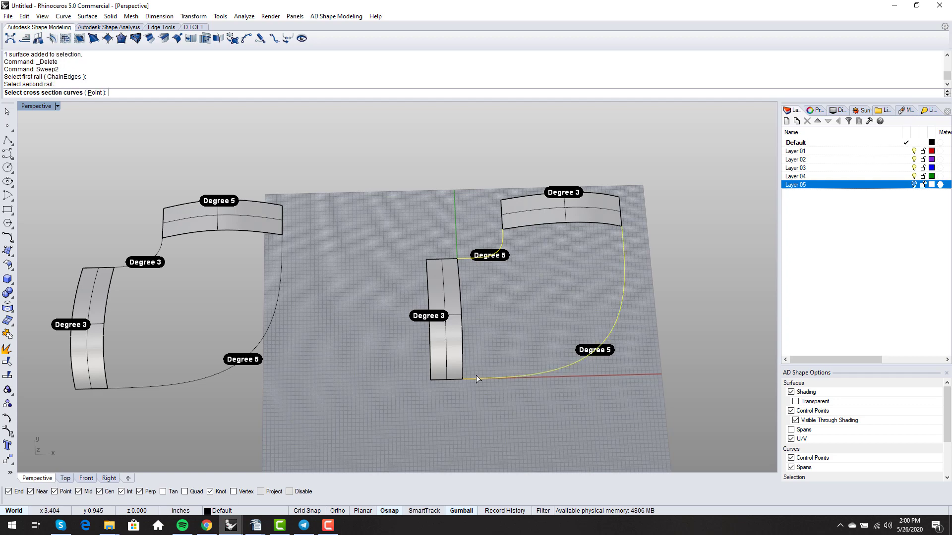
left_click(466, 375)
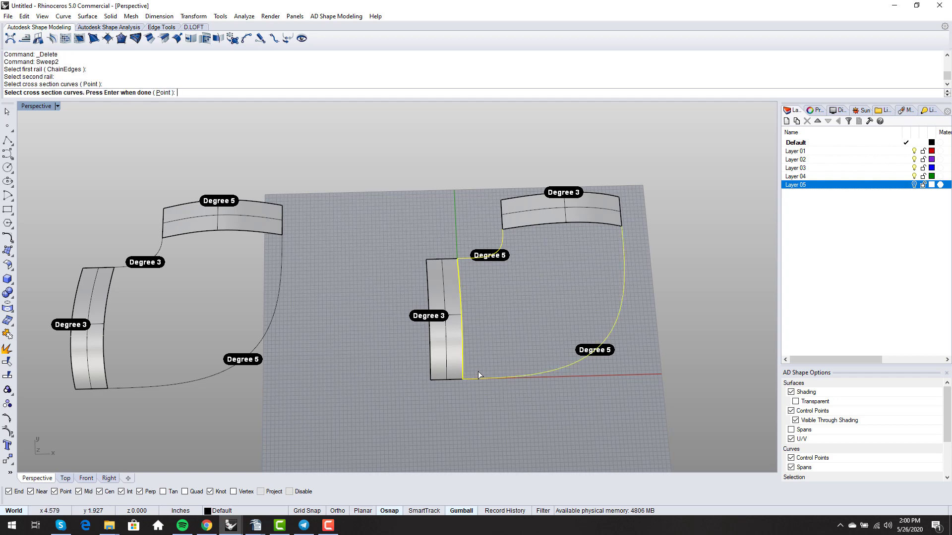
left_click(601, 219)
key("Return")
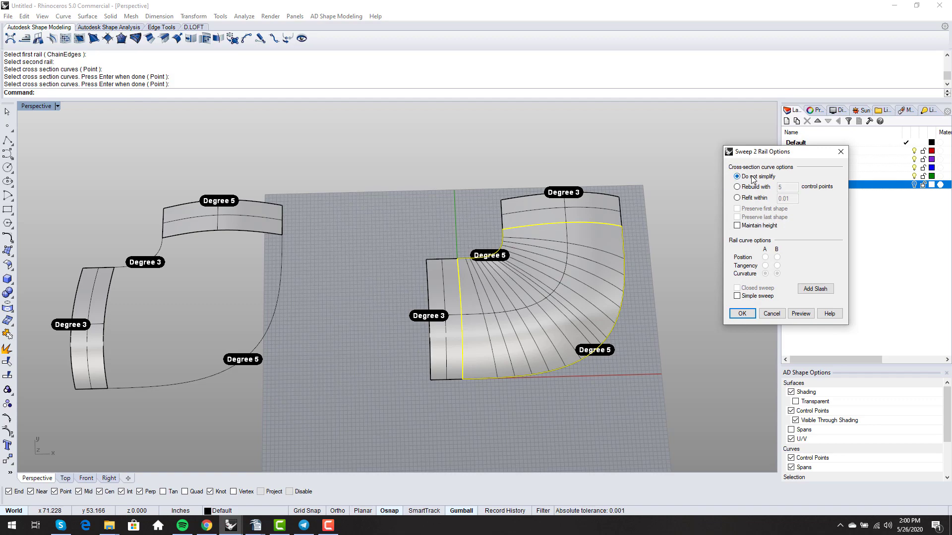
- Inspect the default two-rail sweep preview, enable Simple sweep, preview it again and create the surface
right_click_drag(534, 465, 490, 180)
scroll(496, 309, "up", 6)
right_click_drag(496, 310, 366, 288)
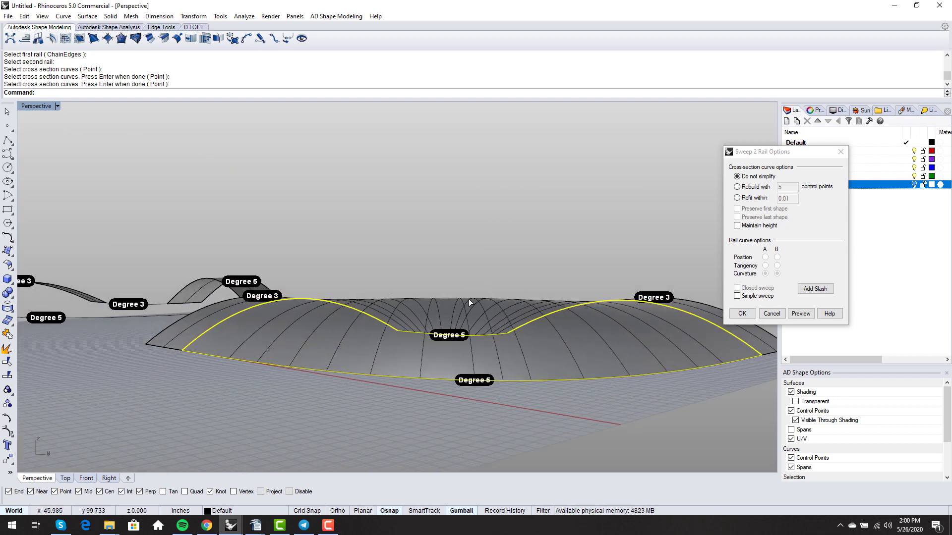
right_click_drag(468, 299, 608, 330)
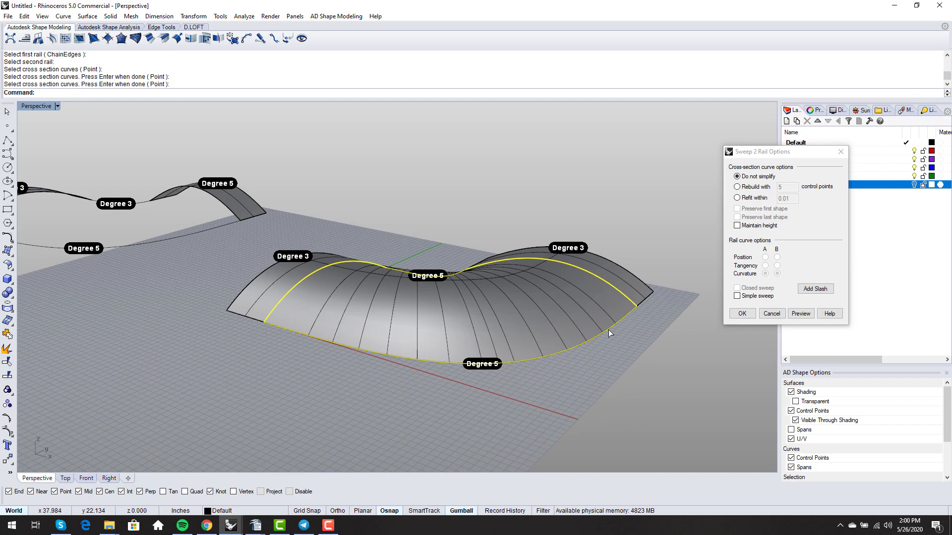
left_click(748, 297)
left_click(749, 298)
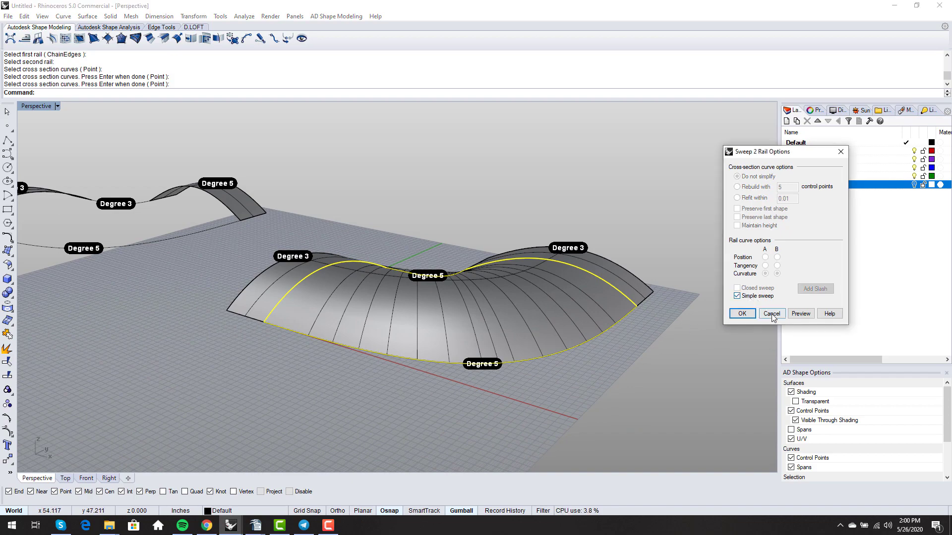
left_click(800, 314)
right_click_drag(486, 415, 435, 395)
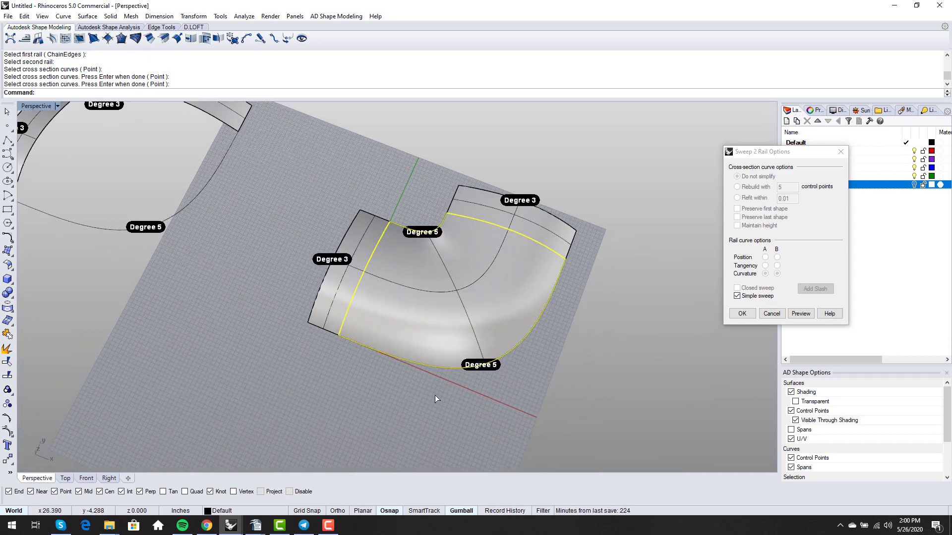
key("Return")
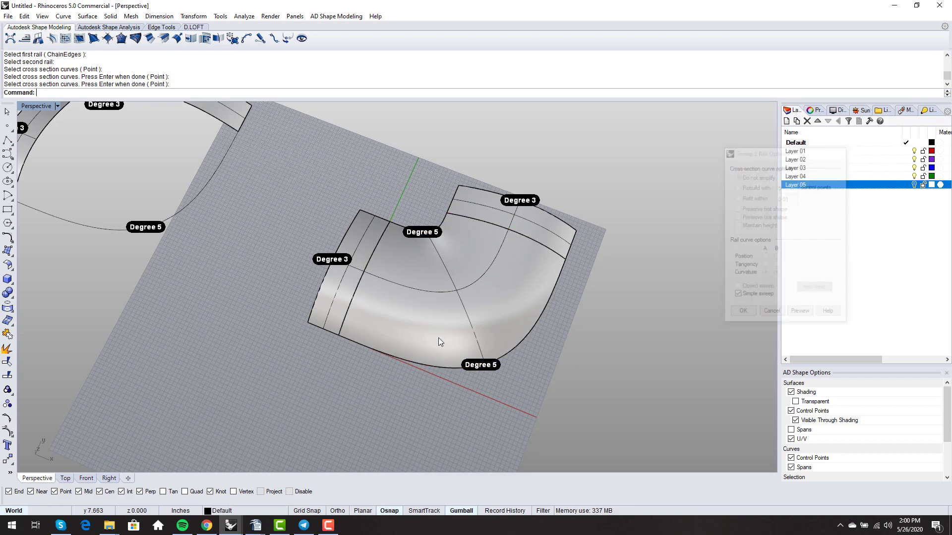
- Show the control points of the two-rail swept surface on the grid and examine them from a low side view
left_click(438, 328)
key("F10")
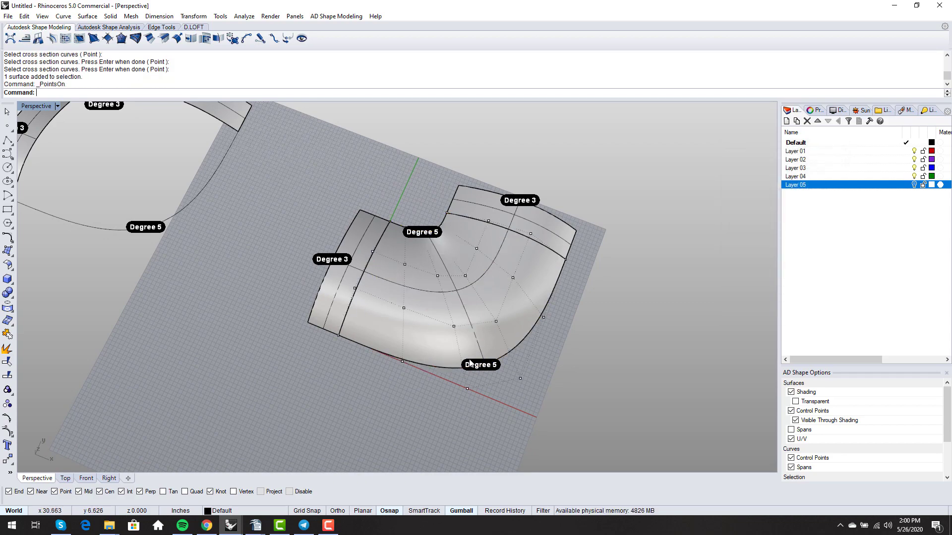
right_click_drag(500, 272, 430, 249)
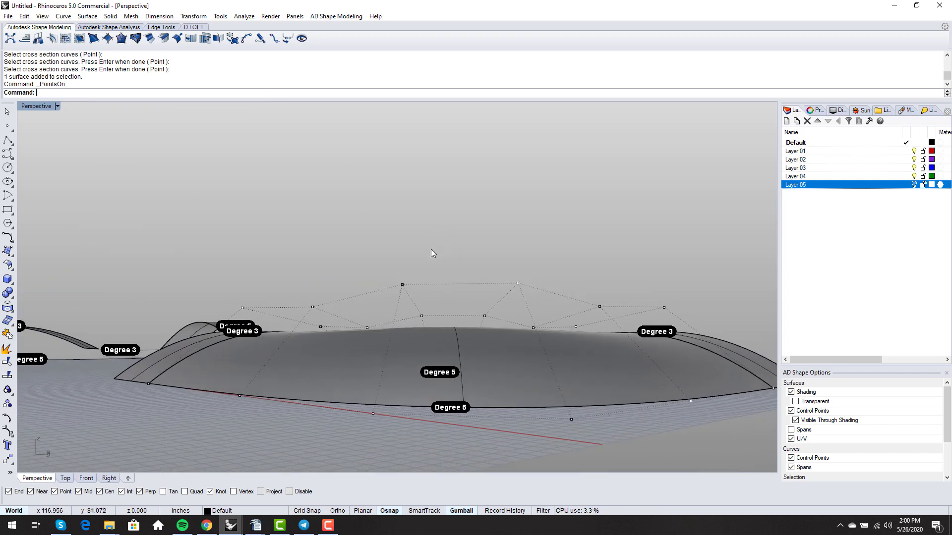
- Select the two highest control points above the middle of the swept surface and lower them vertically
left_click(402, 284)
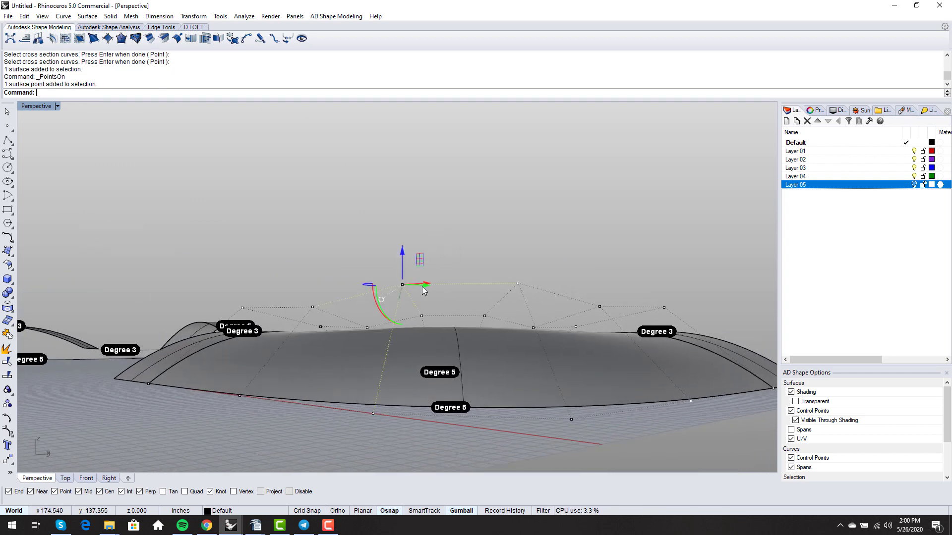
left_click(517, 283, "shift")
right_click_drag(517, 285, 538, 283)
scroll(539, 284, "down", 3)
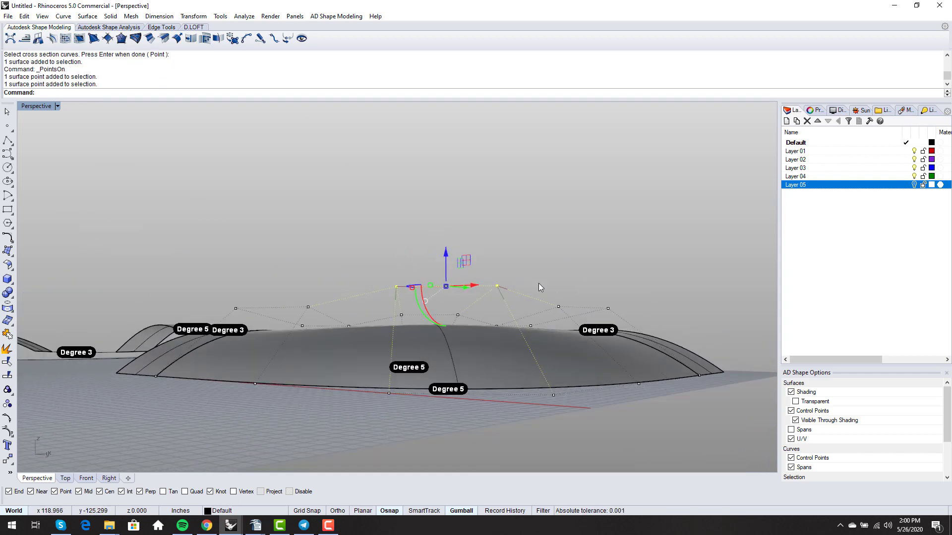
scroll(383, 231, "up", 2)
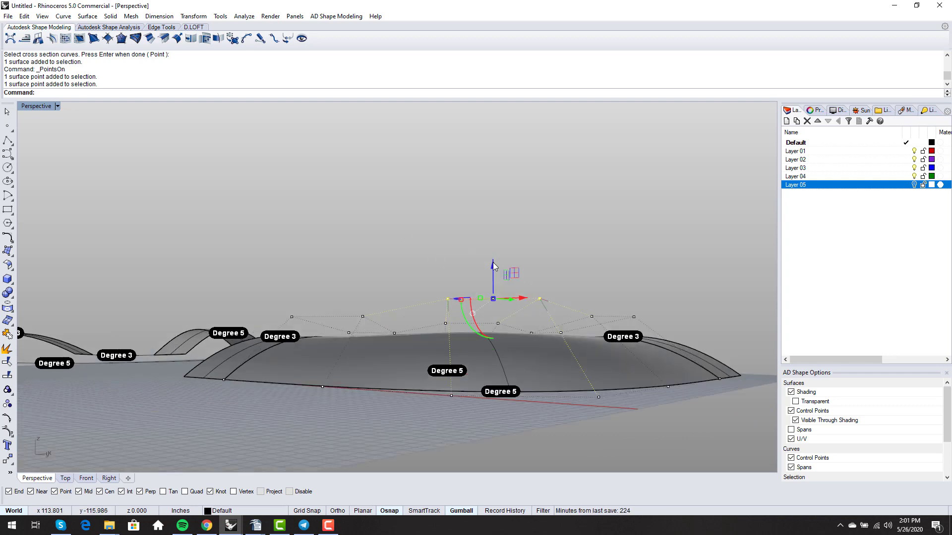
left_click_drag(493, 262, 497, 280)
left_click(481, 281)
- Select a single control point near the inner degree 5 edge and move it slightly in the vertical direction
right_click_drag(481, 280, 437, 266)
scroll(489, 325, "down", 5)
scroll(465, 296, "up", 6)
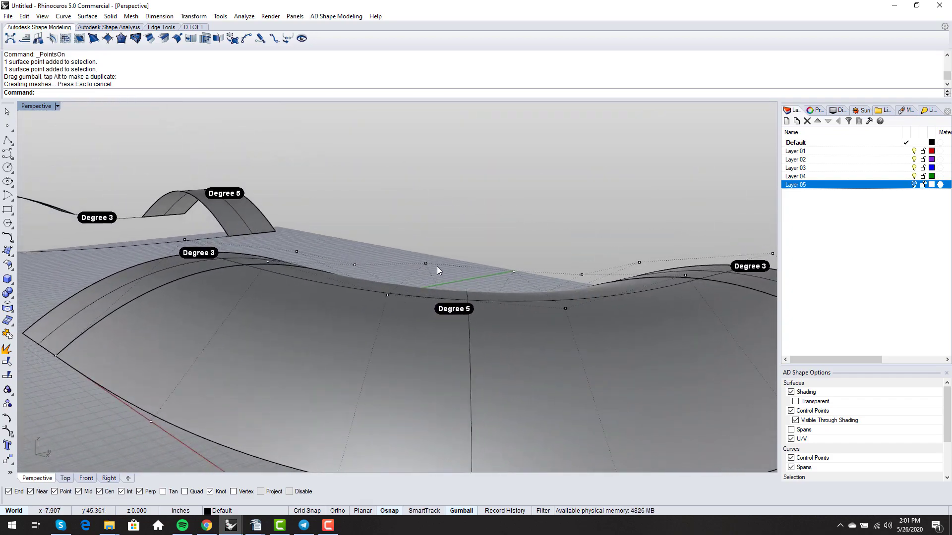
left_click(424, 264)
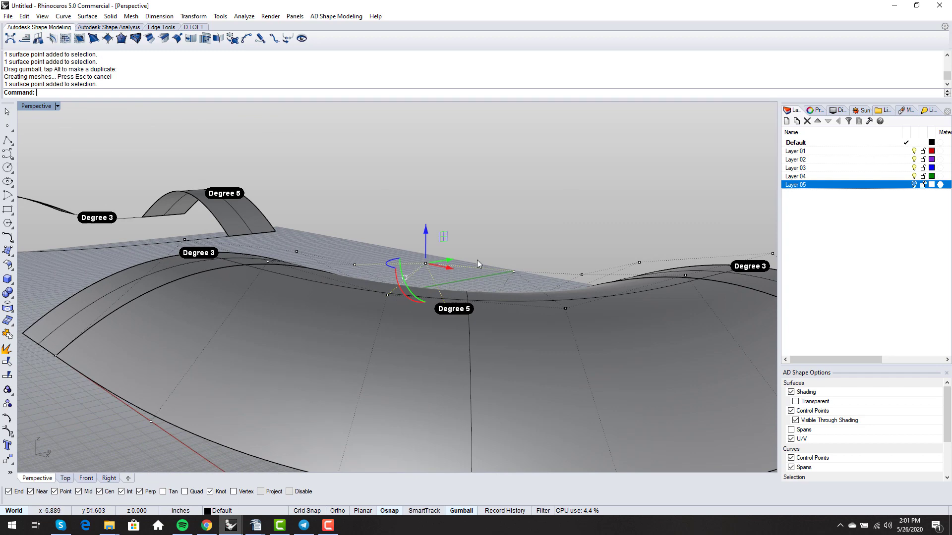
left_click_drag(426, 232, 426, 236)
left_click(430, 297)
scroll(430, 298, "down", 6)
right_click_drag(430, 297, 451, 357)
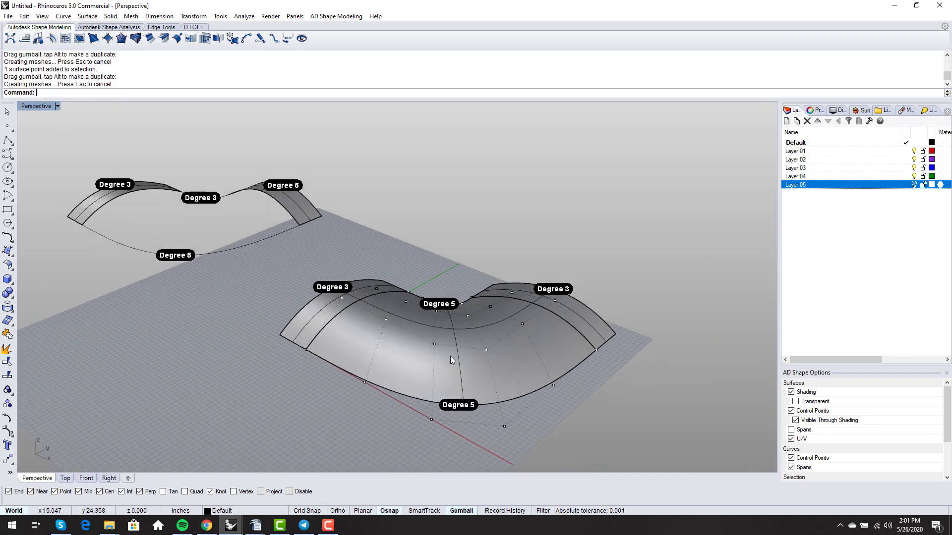
- Turn off the control points and delete the edited two-rail swept surface
key("Escape")
left_click(451, 354)
key("Delete")
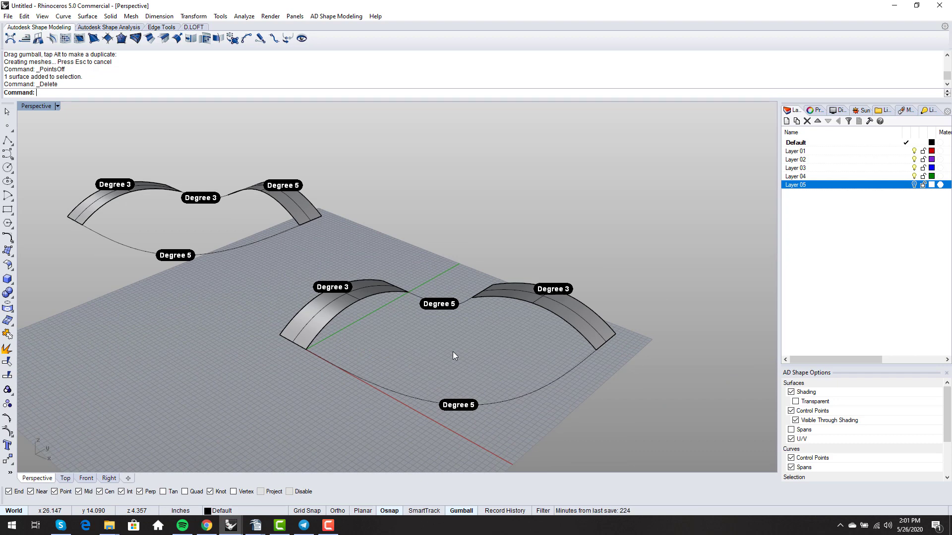
- Start a Sweep2 using the two degree 3 surface edges as rails and both degree 5 curves as cross sections
type("Sweep2")
key("Return")
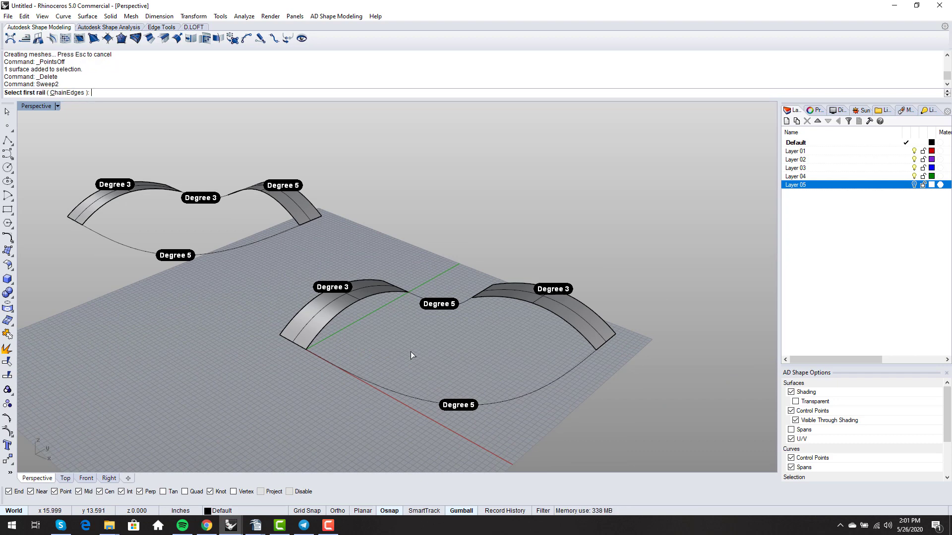
left_click(322, 338)
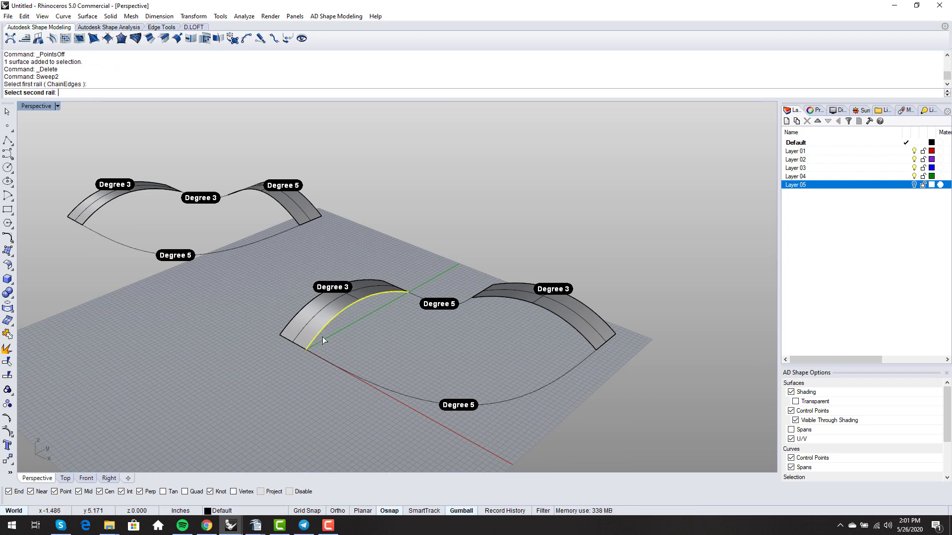
left_click(589, 340)
left_click(589, 364)
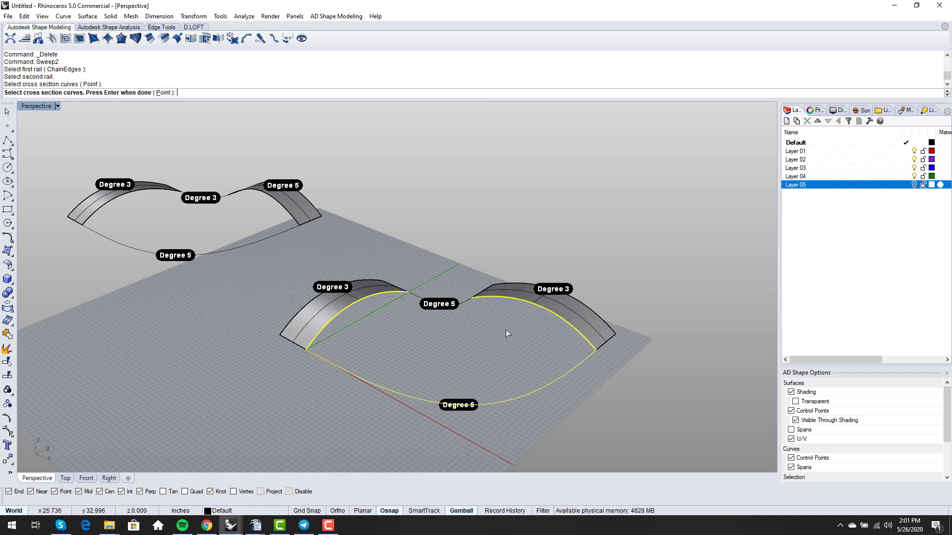
left_click(469, 302)
key("Return")
- Set rails A and B to Tangency, inspect the sweep preview and create the surface
left_click(765, 266)
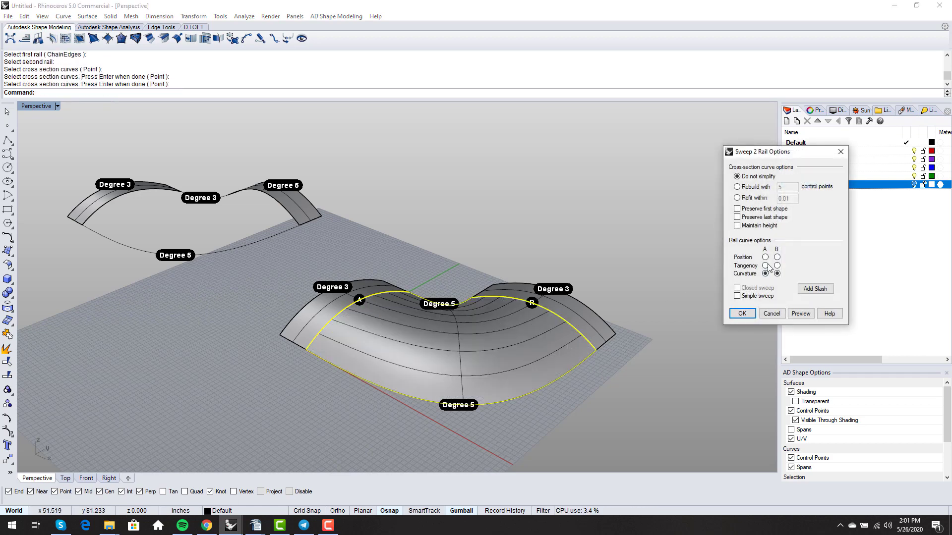
left_click(777, 266)
right_click_drag(490, 357, 439, 365)
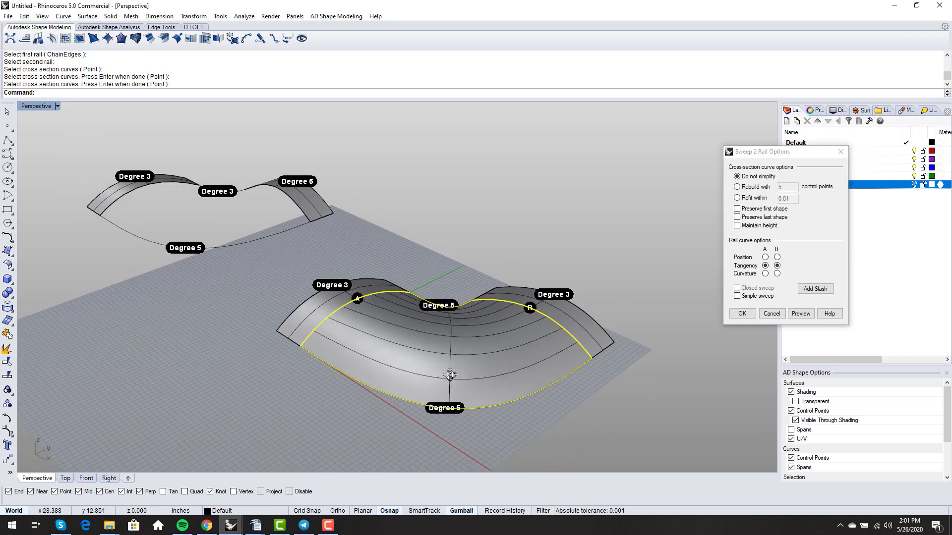
right_click_drag(409, 325, 446, 369)
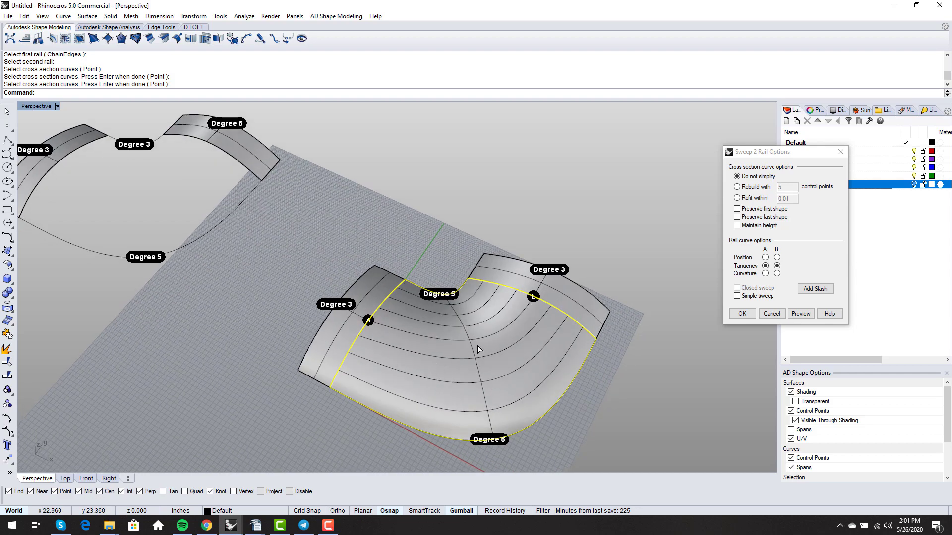
key("Return")
- Show the control points of the tangent swept surface and select all of them with SelPt to examine their density
left_click(490, 388)
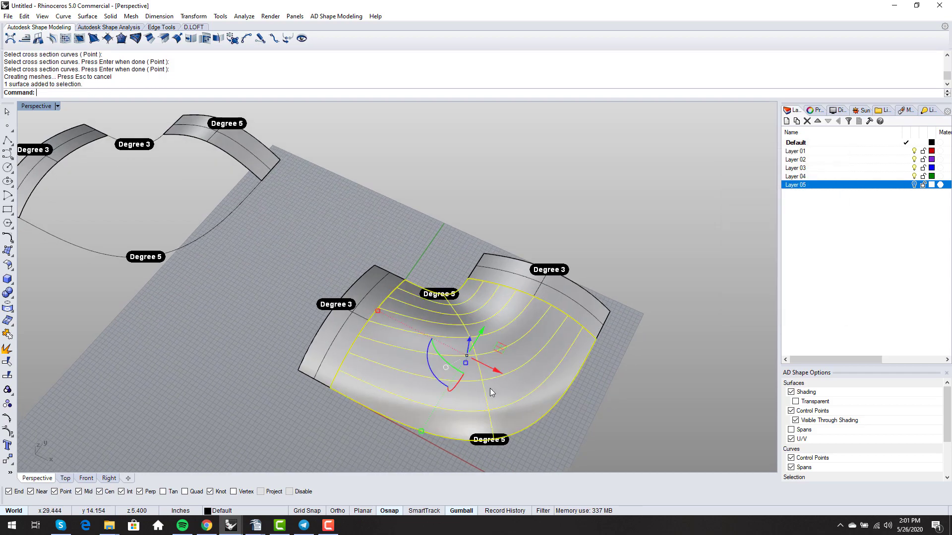
key("F10")
right_click_drag(507, 403, 479, 343)
right_click_drag(487, 377, 487, 386)
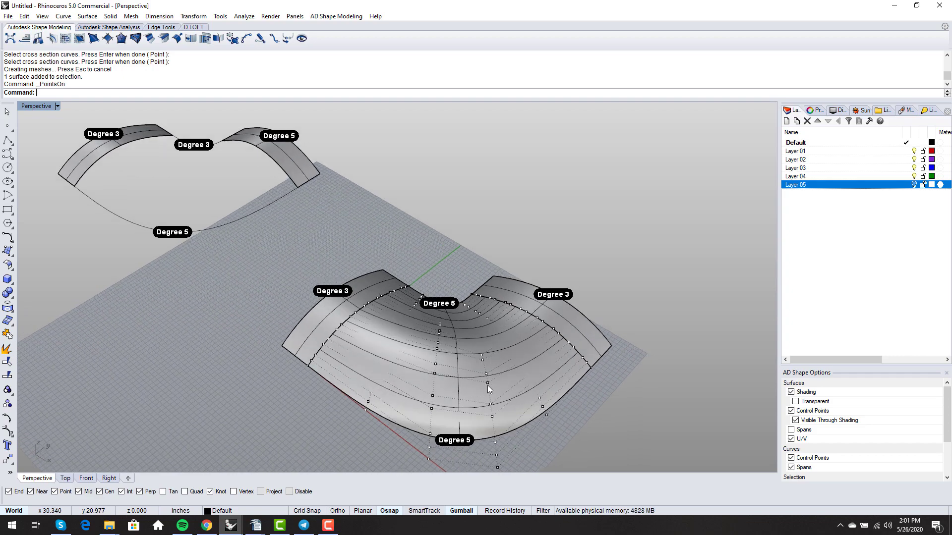
right_click_drag(481, 339, 487, 367)
type("Sel")
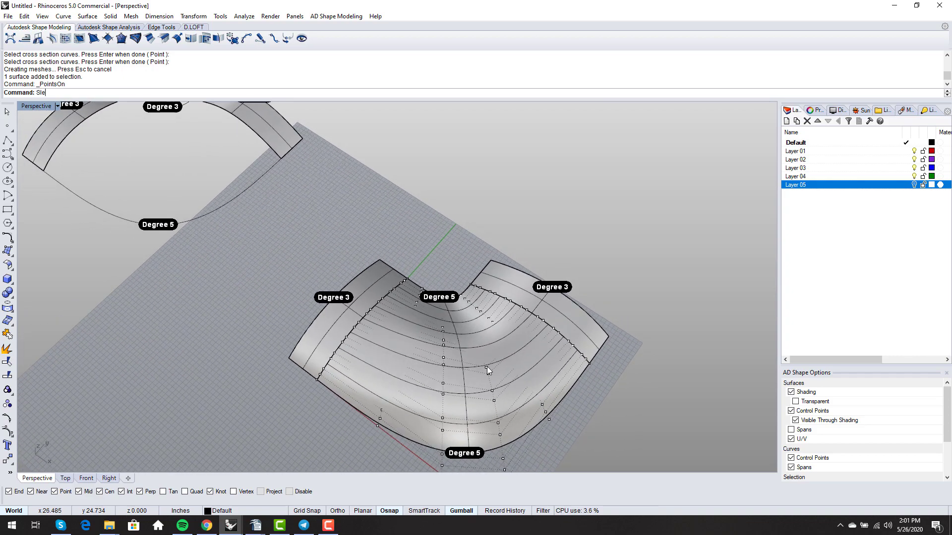
key("Return")
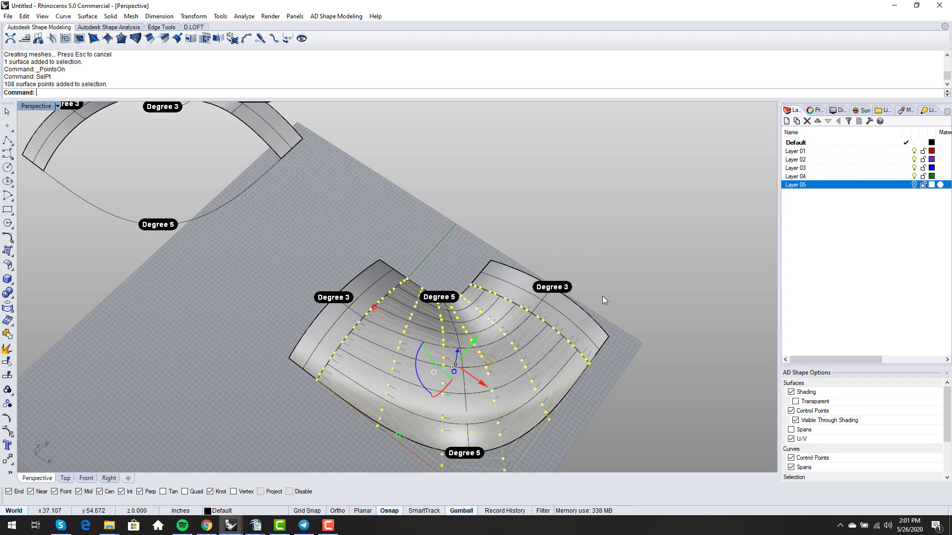
right_click_drag(606, 285, 592, 257)
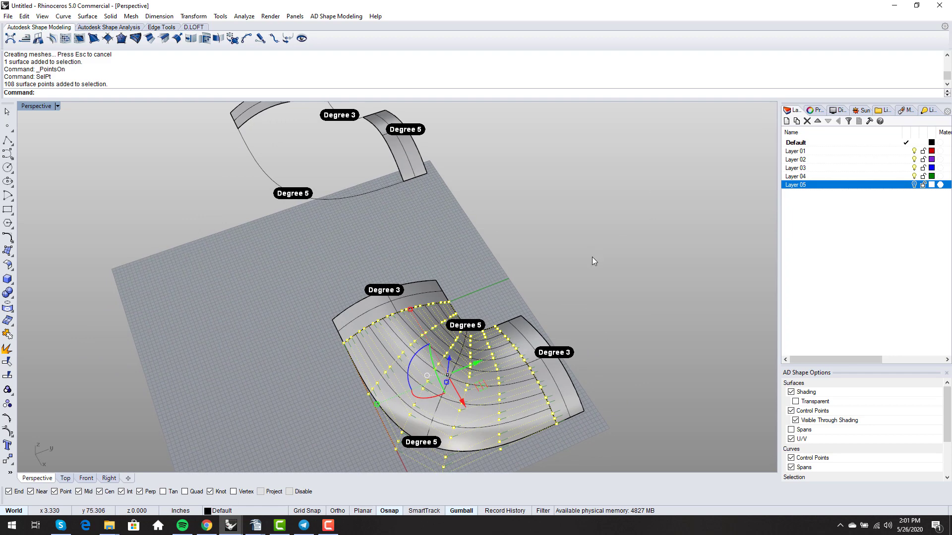
- Turn off the control points and delete the tangent swept surface
key("F11")
left_click(428, 357)
key("Delete")
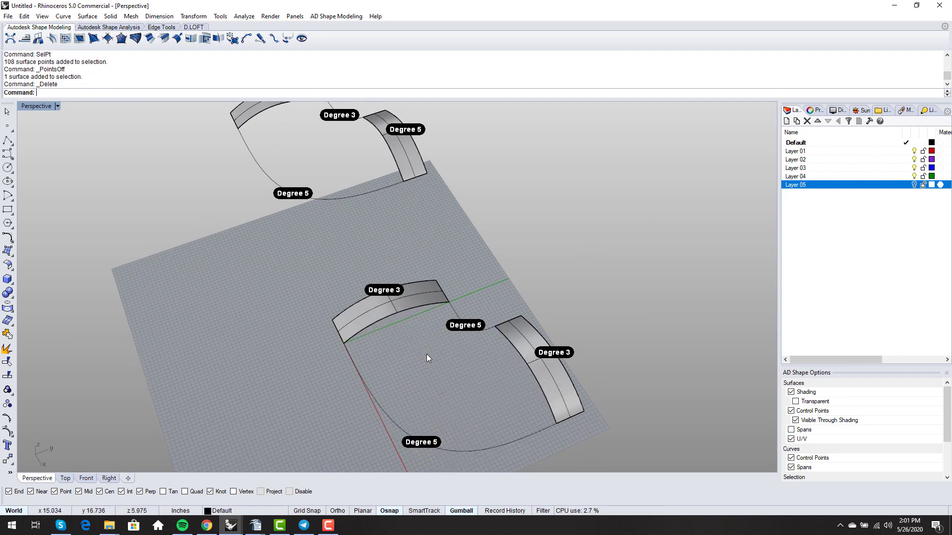
- Set up another Sweep2 with the same degree 3 surface edges as rails and the degree 5 curves as cross sections
type("Sweep2")
key("Return")
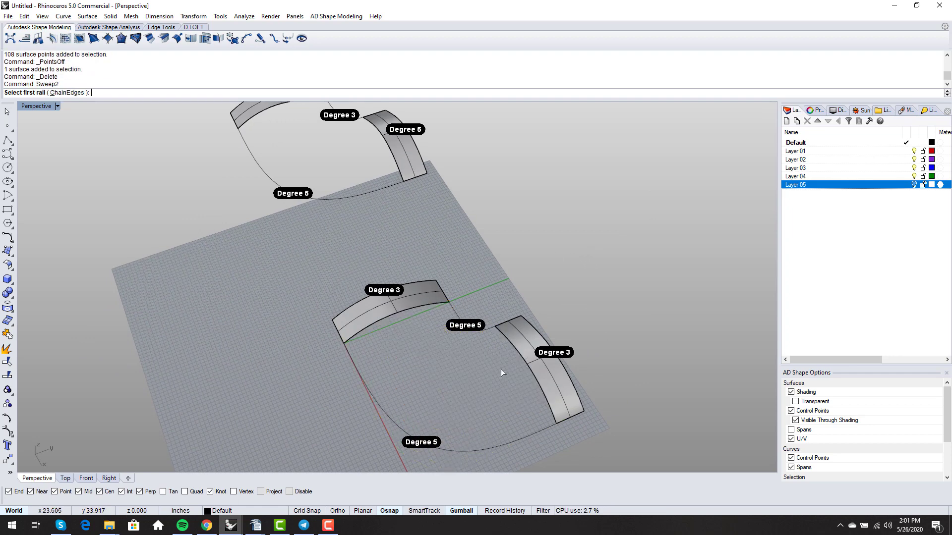
left_click(542, 398)
left_click(368, 332)
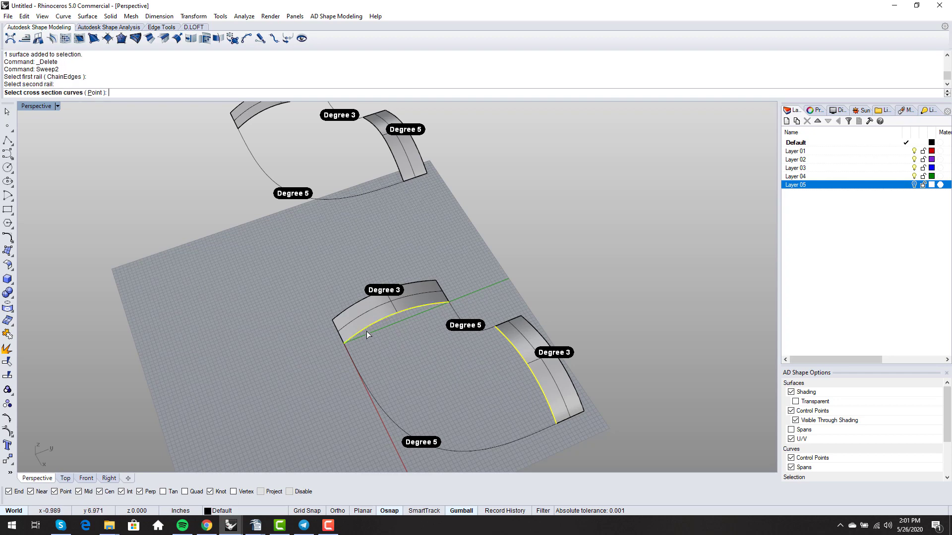
left_click(462, 450)
left_click(488, 333)
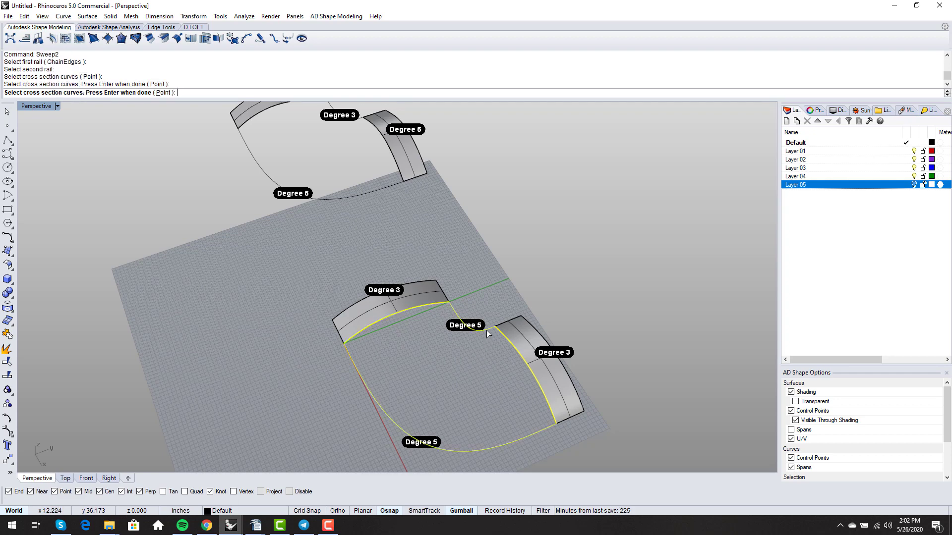
key("Return")
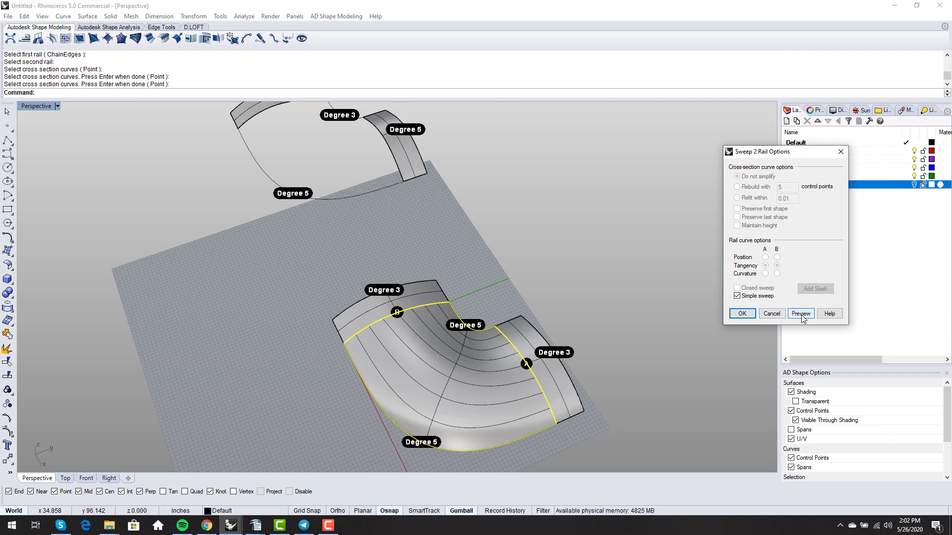
- Preview the Sweep2 with Simple sweep on, inspect the result from several angles and cancel the sweep
left_click(800, 314)
right_click_drag(570, 357, 454, 370)
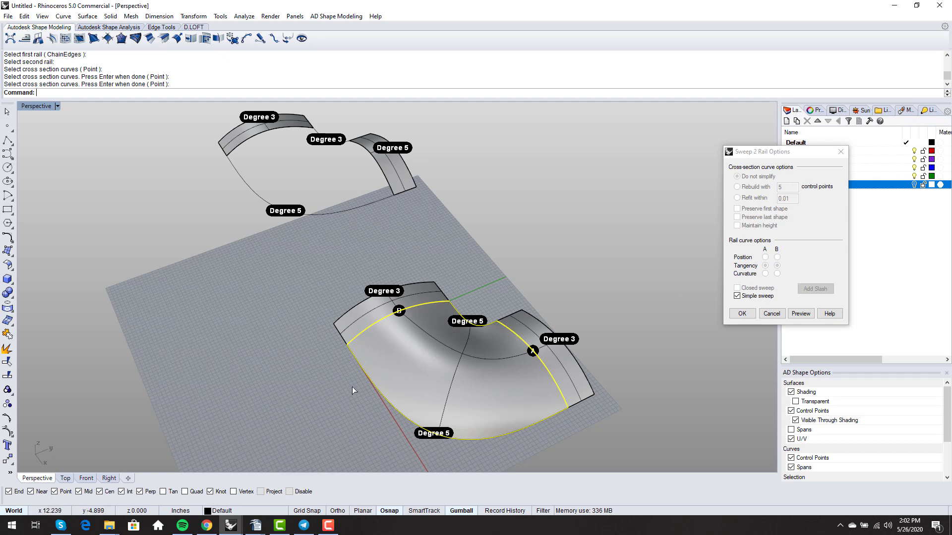
right_click_drag(351, 390, 467, 364)
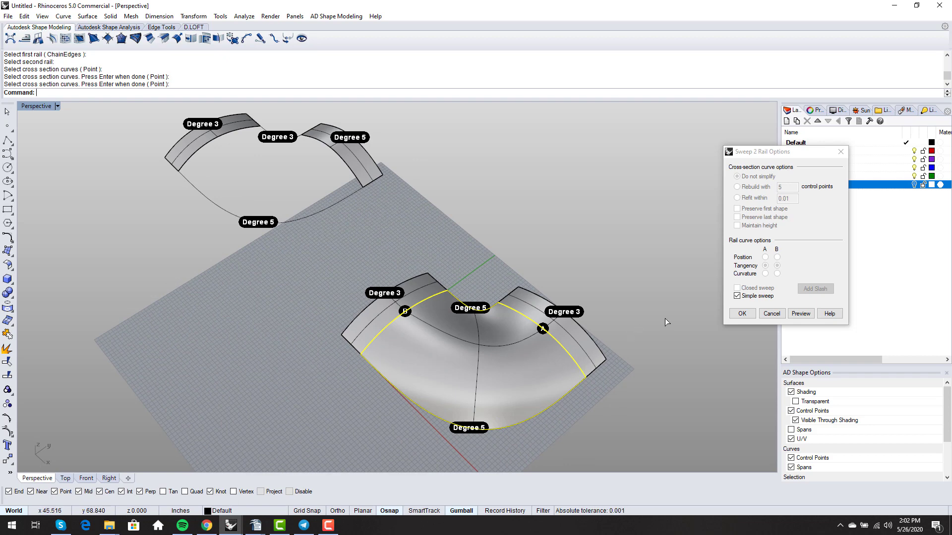
left_click(770, 317)
- Set up a Sweep2 on the mixed-degree set with the degree 5 and degree 3 curves as rails and the two surface edges as cross sections
scroll(439, 346, "down", 5)
right_click_drag(439, 346, 459, 370)
scroll(340, 270, "up", 6)
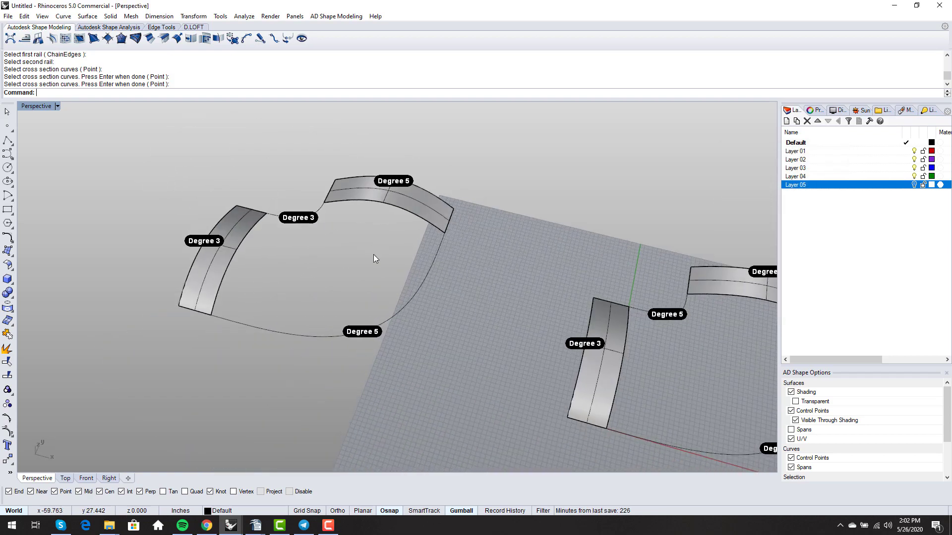
type("Sweep2")
key("Return")
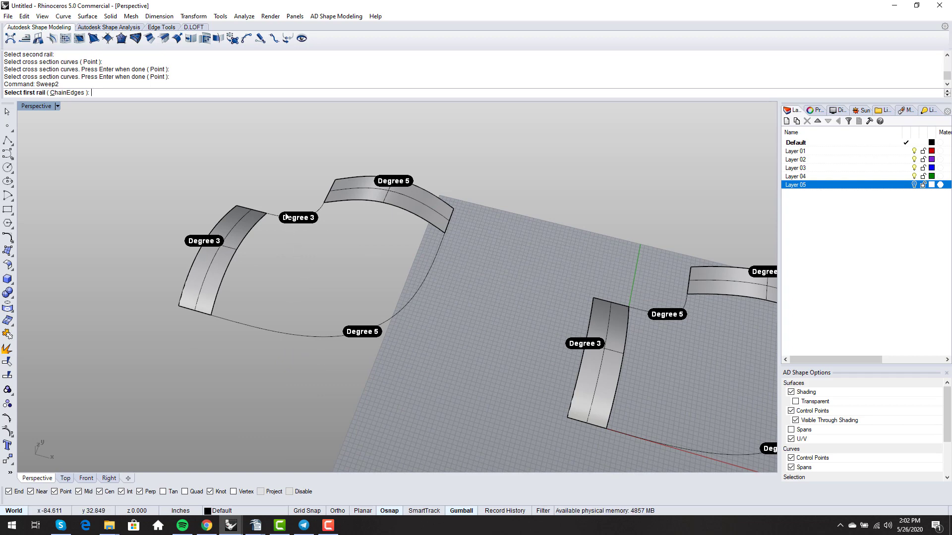
left_click(224, 316)
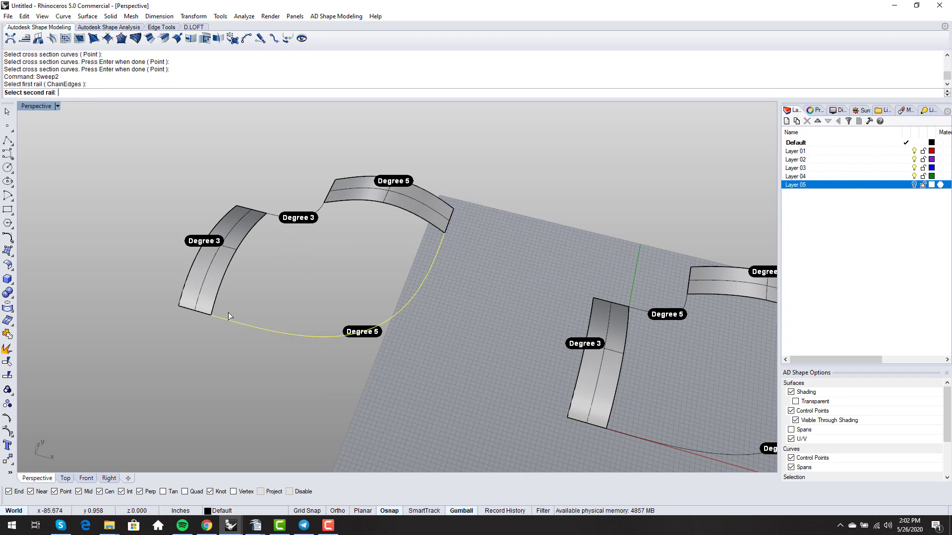
left_click(261, 220)
left_click(261, 220)
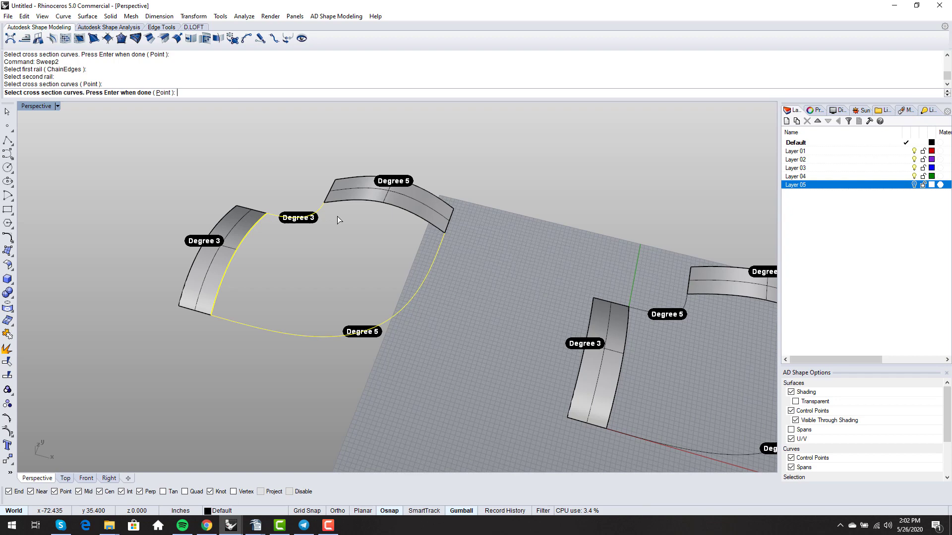
left_click(360, 200)
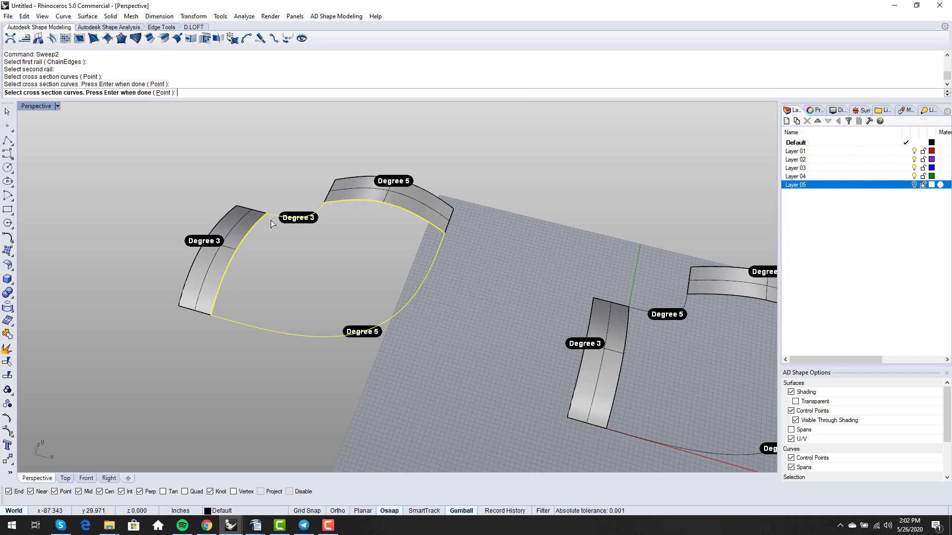
key("Return")
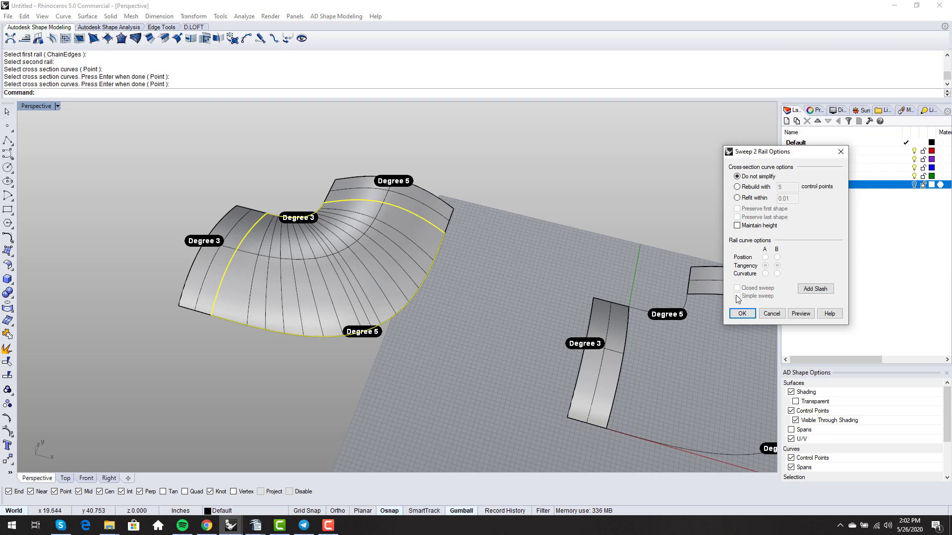
- Inspect the preview of the mixed-degree sweep and create the surface with Do not simplify
right_click_drag(535, 326, 357, 276)
scroll(357, 275, "up", 5)
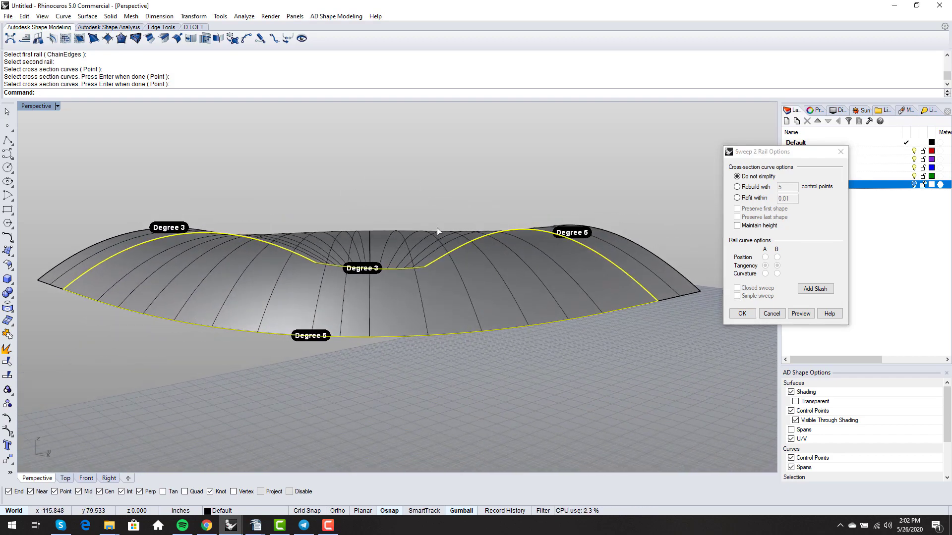
right_click_drag(249, 233, 444, 334)
- Show the control points of the mixed-degree swept surface and examine their density and spacing
left_click(383, 251)
key("F10")
scroll(371, 245, "up", 6)
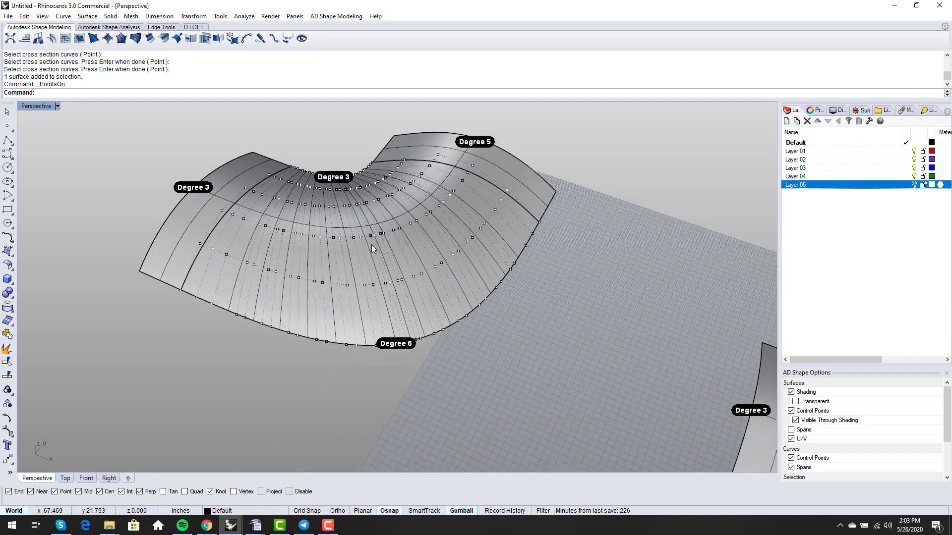
scroll(415, 305, "down", 2)
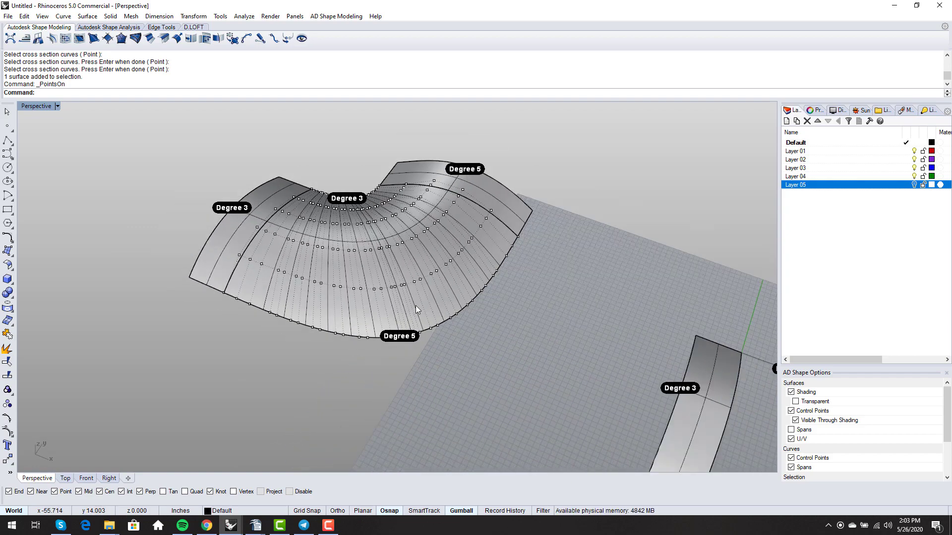
scroll(416, 306, "down", 4)
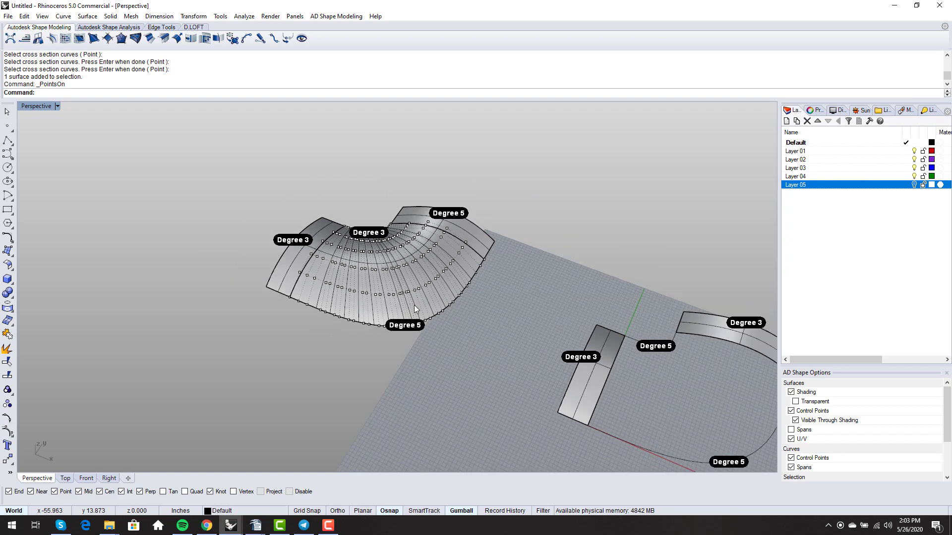
mouse_move(414, 305)
right_mouse_down()
mouse_move(431, 335)
mouse_move(428, 317)
right_mouse_up()
scroll(389, 255, "up", 6)
right_click_drag(388, 255, 439, 281)
scroll(396, 281, "down", 5)
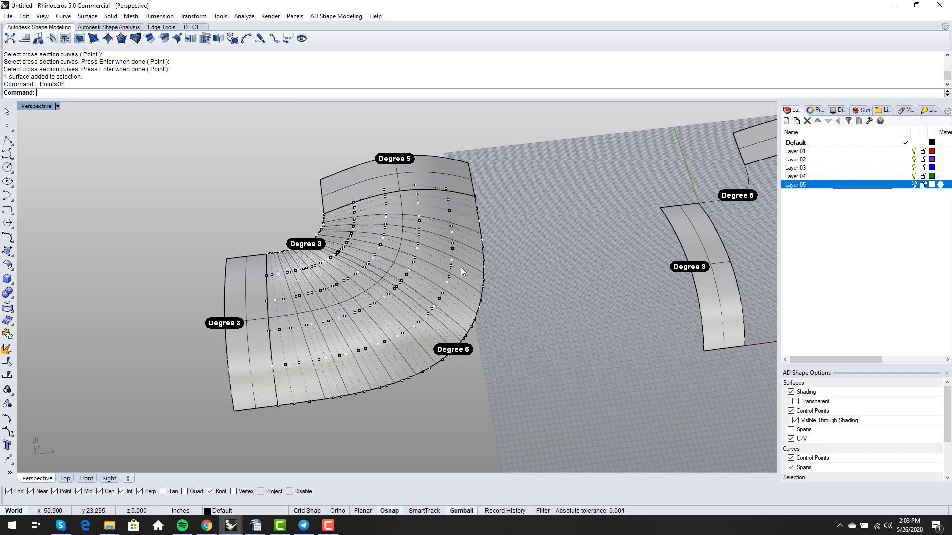
right_click_drag(323, 337, 314, 326)
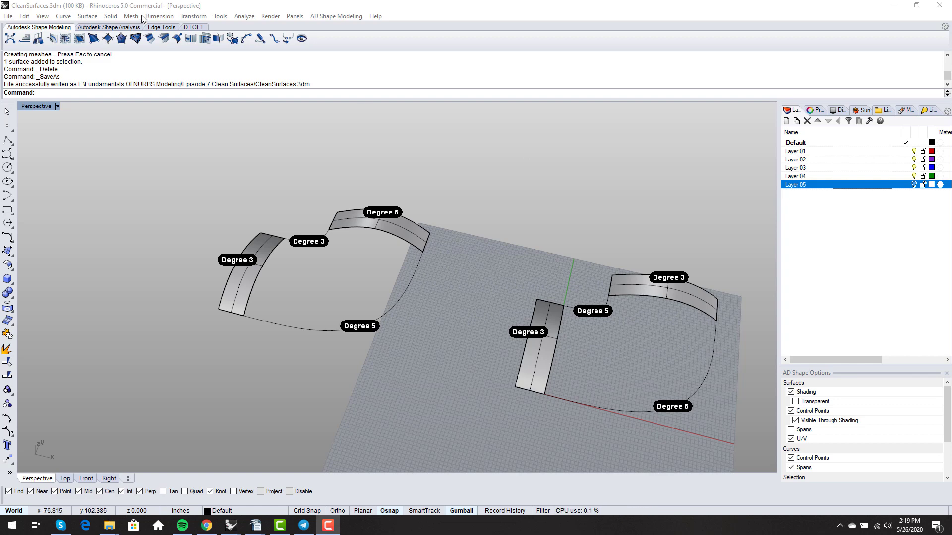
- Set up a NetworkSrf from the two degree 5 curves and the two degree 3 surface edges
left_click(181, 93)
type("NetworkSrf")
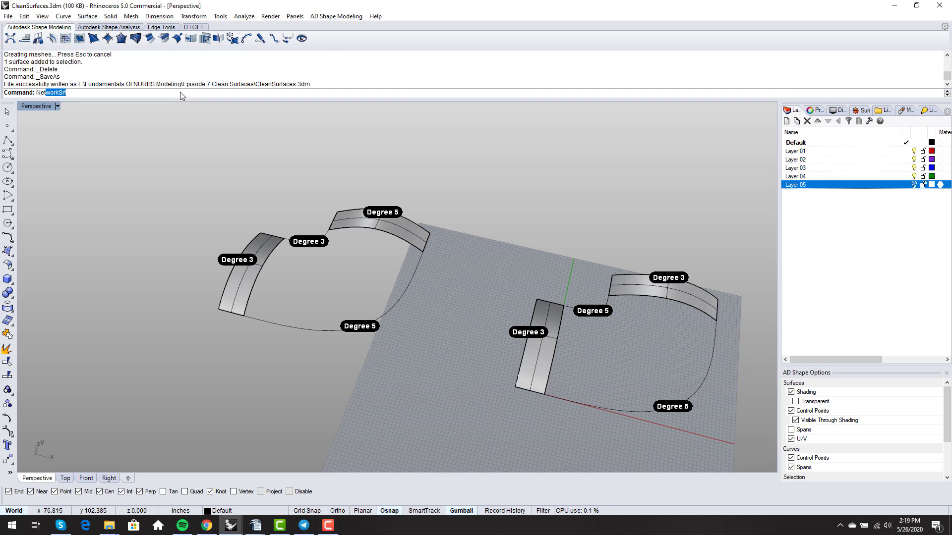
key("Return")
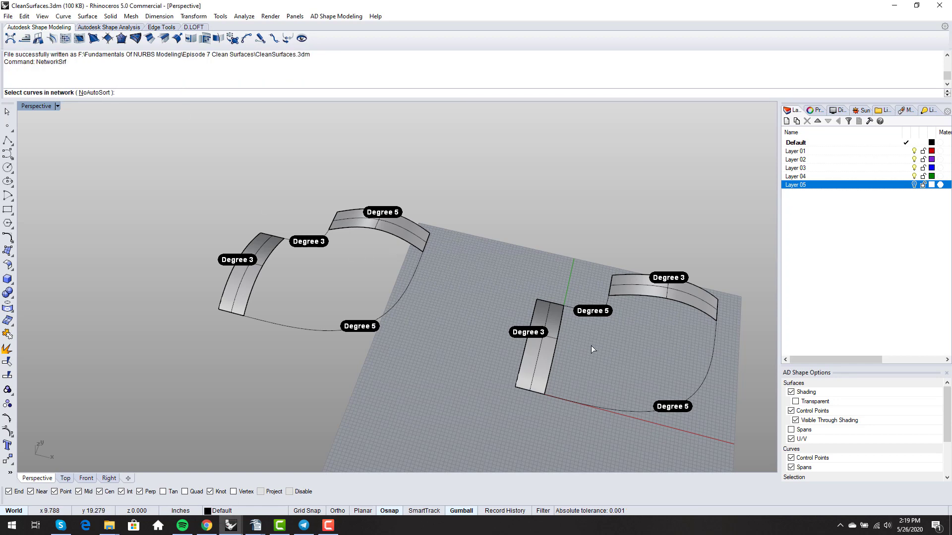
right_click_drag(608, 356, 586, 386)
left_click(589, 400)
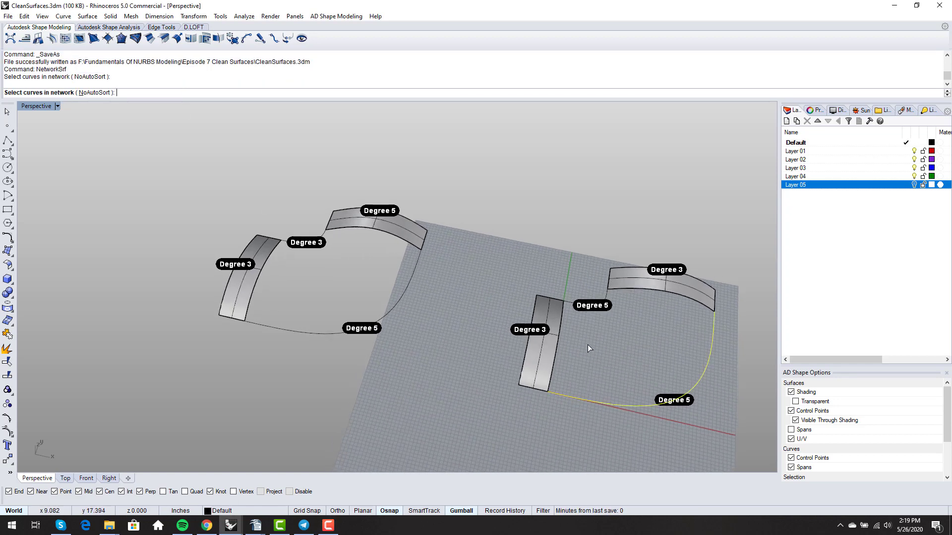
left_click(565, 302)
left_click(560, 313)
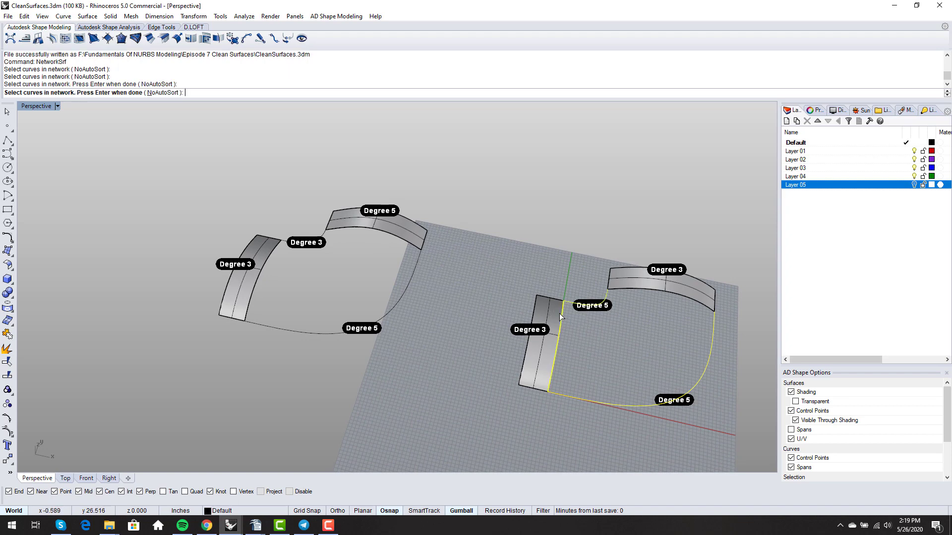
left_click(643, 293)
key("Return")
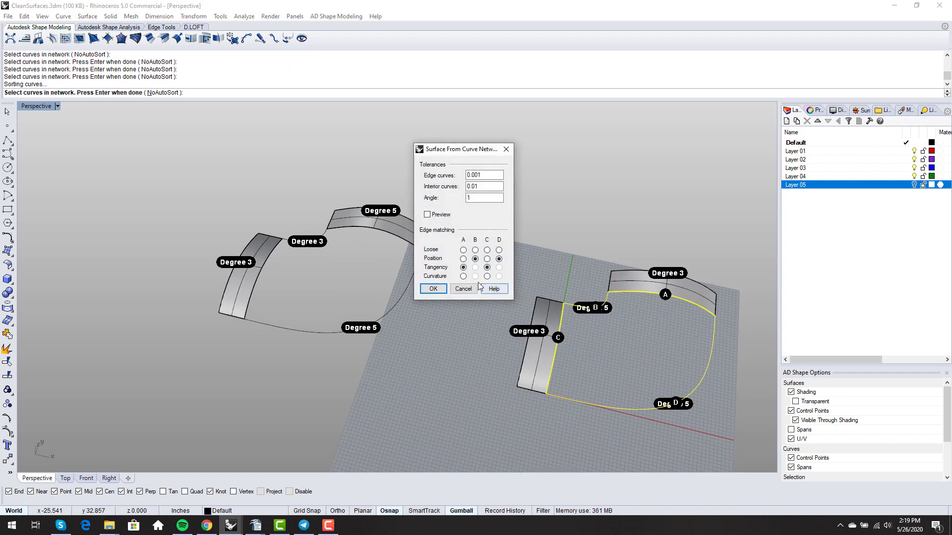
- Preview and inspect the network surface with Tangency on edges A and C and Position on B and D, and create it
left_click(435, 217)
right_click_drag(623, 342, 434, 350)
scroll(653, 354, "up", 8)
scroll(653, 356, "down", 6)
right_click_drag(517, 347, 556, 379)
left_click_drag(483, 152, 307, 153)
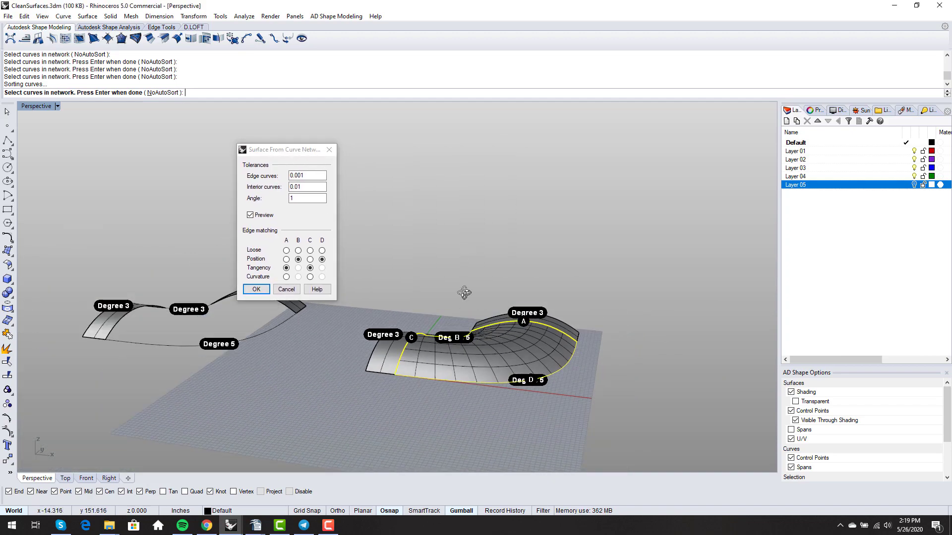
right_click_drag(466, 293, 471, 367)
scroll(474, 271, "up", 5)
scroll(473, 315, "down", 5)
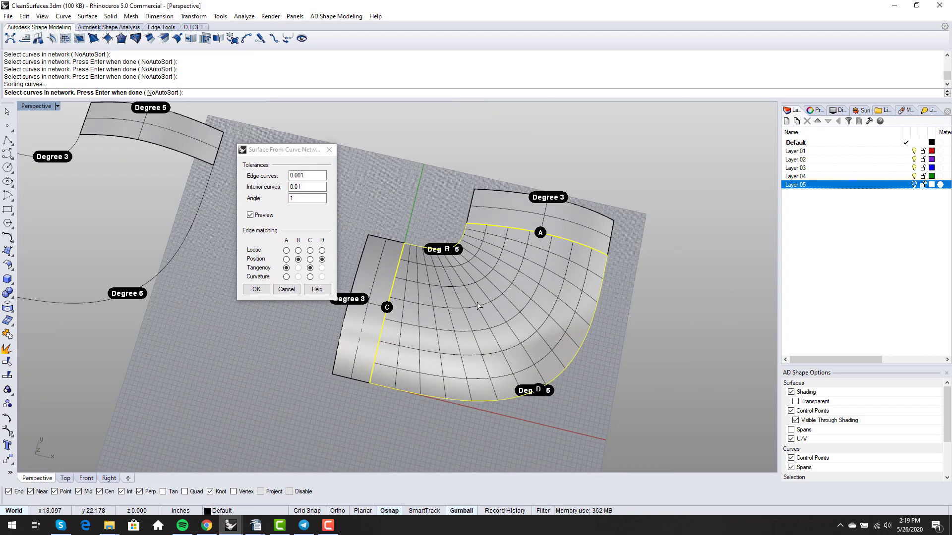
key("Return")
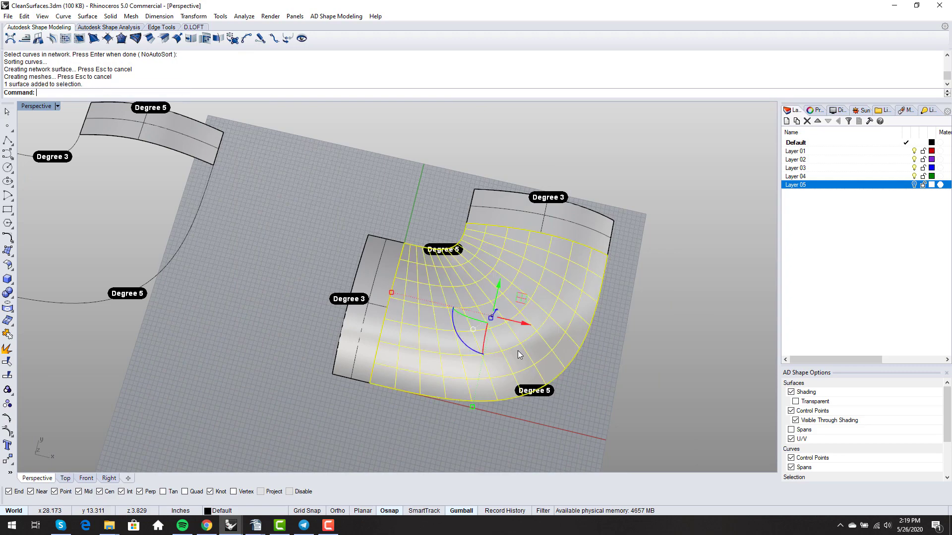
- Show the network surface's control points, select them all with SelPt to examine their density, and clear the selection
key("F10")
right_click_drag(572, 385, 526, 302)
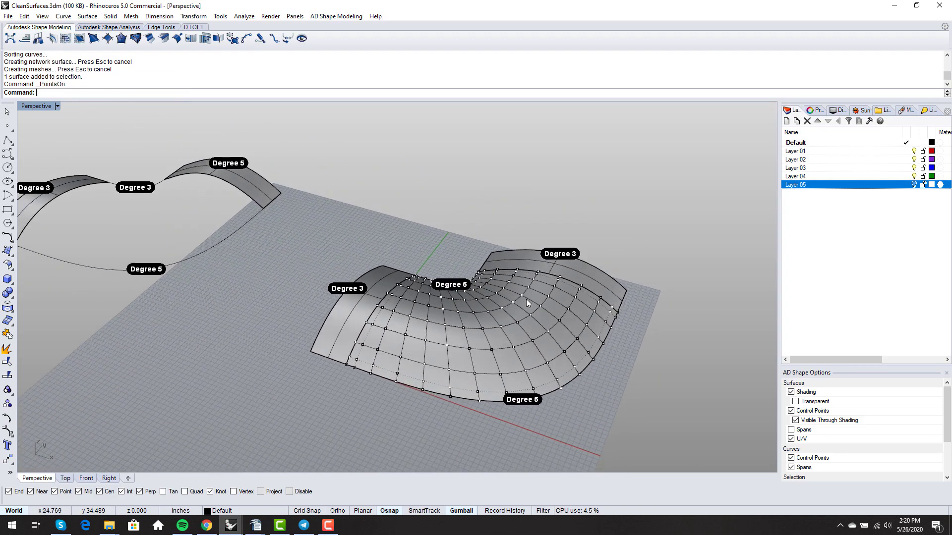
type("SelPt")
key("Return")
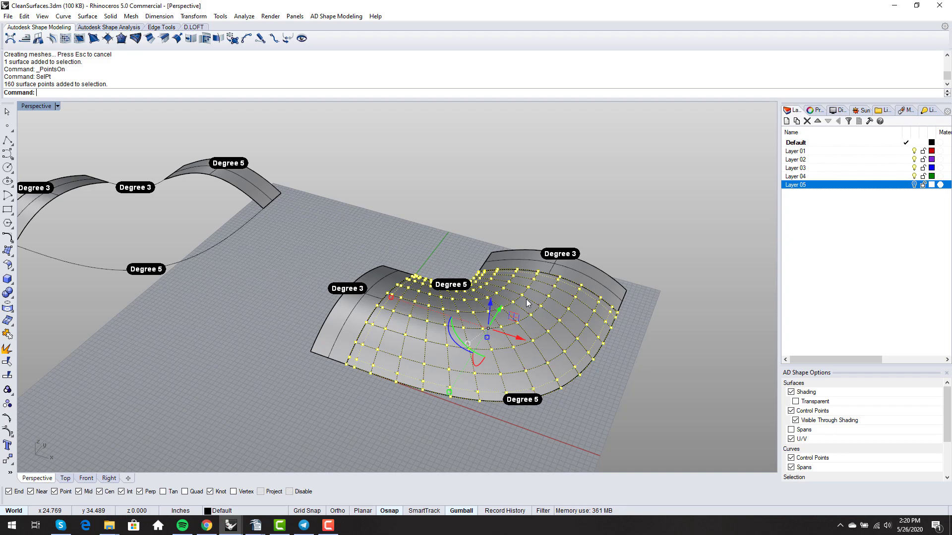
right_click_drag(527, 303, 326, 315)
key("Escape")
- Create a second NetworkSrf from the mixed-degree set's degree 3 and degree 5 curves and its two surface edges
type("NetworkSrf")
key("Return")
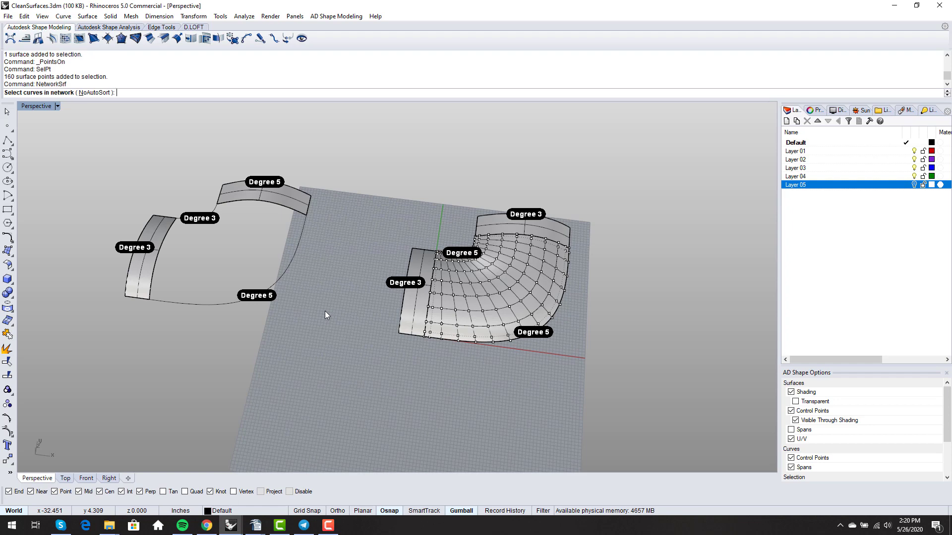
left_click(164, 298)
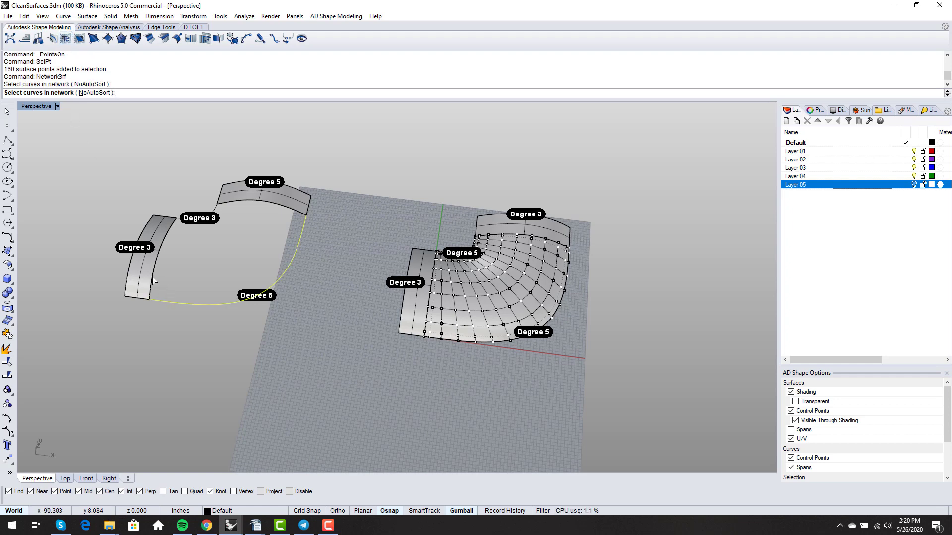
left_click(175, 218)
left_click(180, 221)
left_click(249, 199)
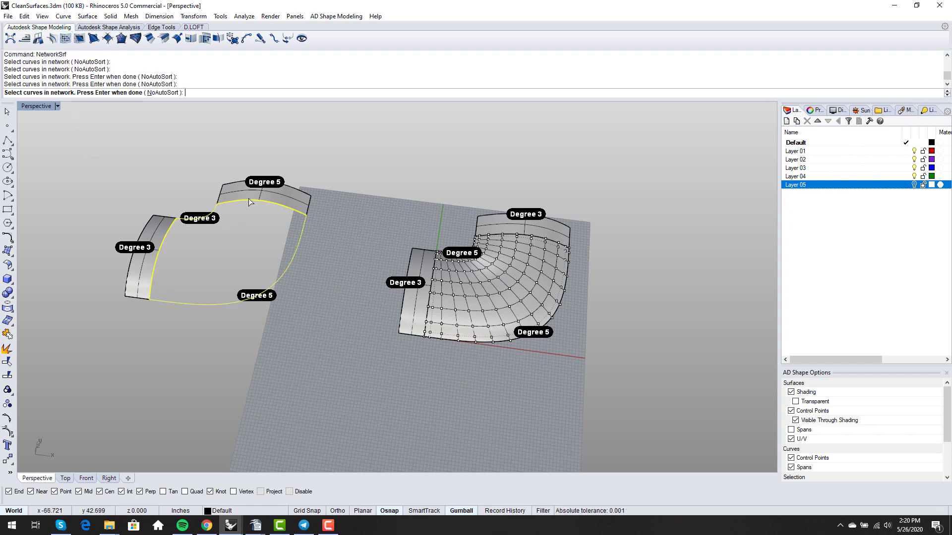
key("Return")
left_click(255, 289)
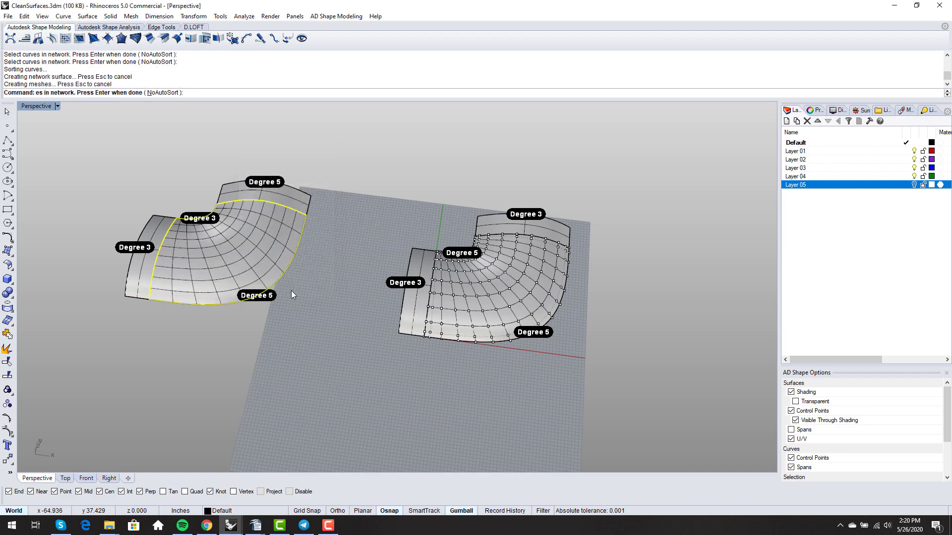
- Turn off the control points and delete the network surface built between the two degree 3 surfaces
right_click_drag(337, 257, 357, 252)
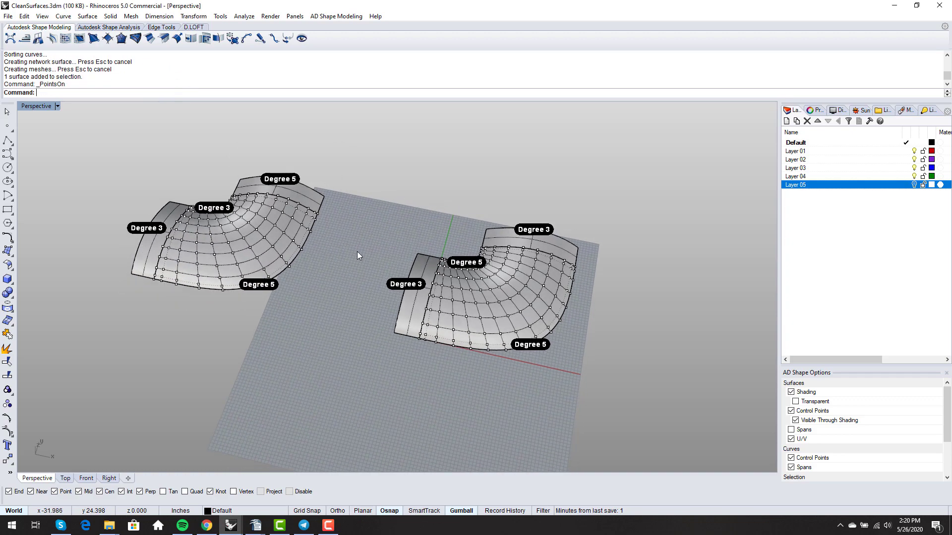
key("F11")
left_click(504, 299)
key("Delete")
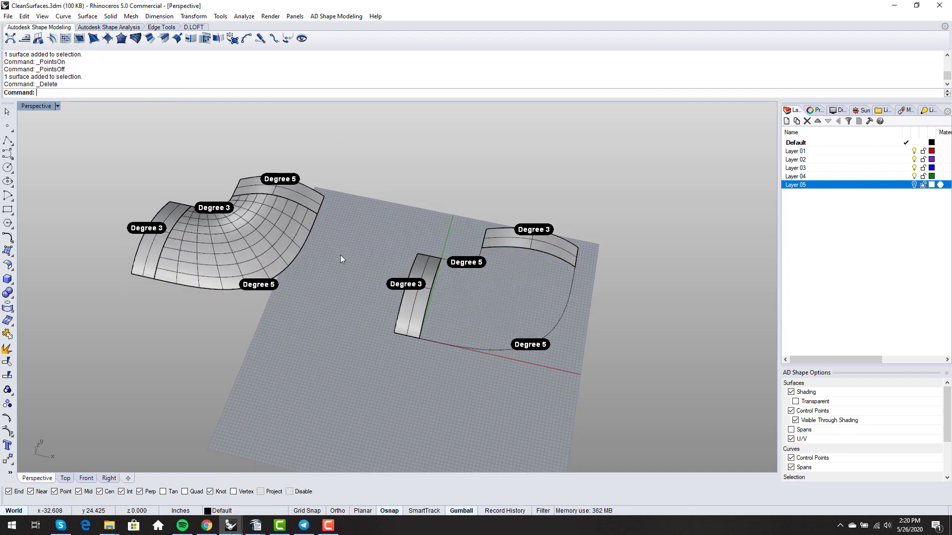
- Show the mixed-degree network surface's control points, select them all with SelPt, deselect them and examine the point layout up close
left_click(248, 231)
key("F10")
type("SelPt")
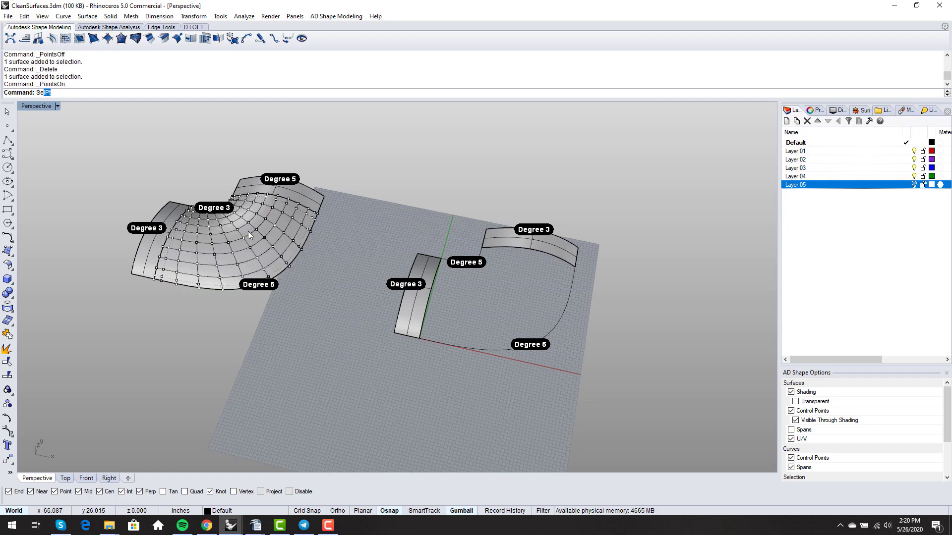
key("Return")
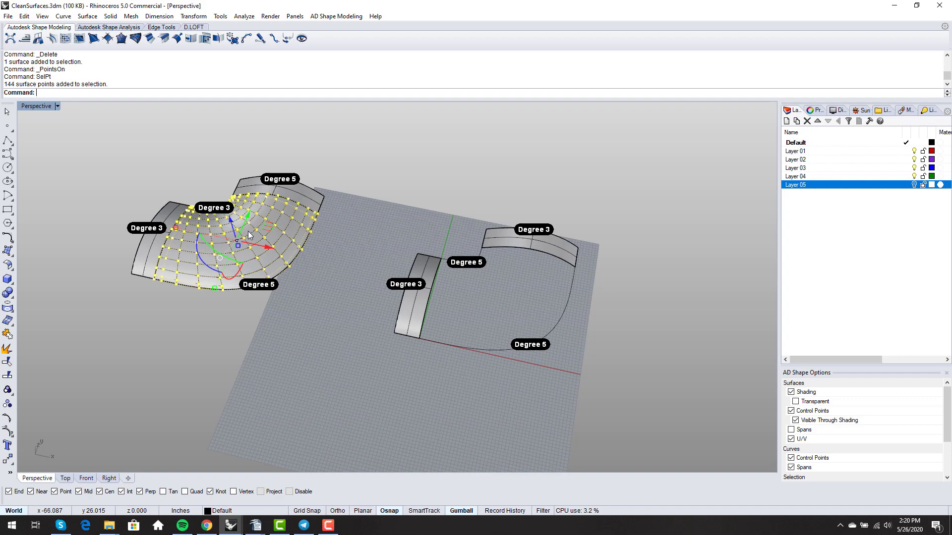
left_click(241, 350)
right_click_drag(241, 350, 223, 238)
scroll(223, 238, "up", 7)
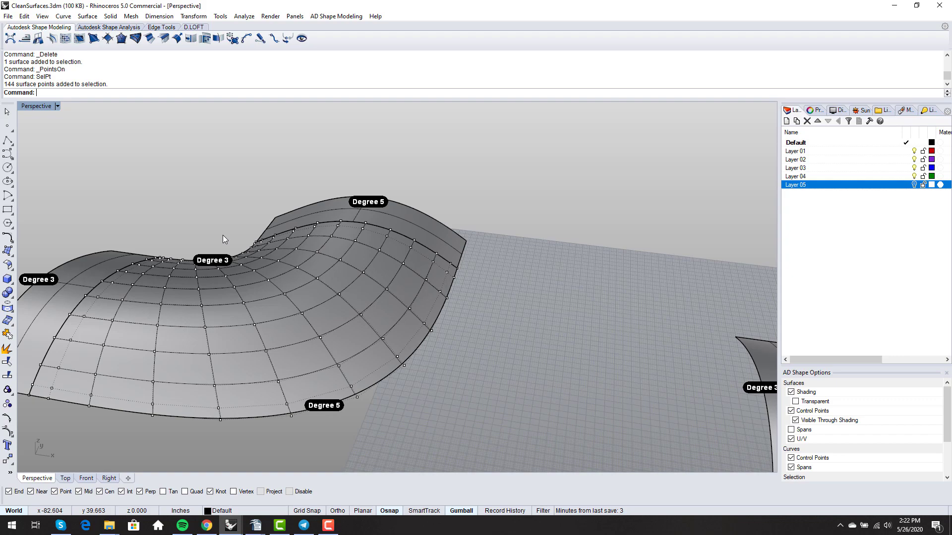
scroll(530, 332, "down", 6)
right_click_drag(531, 332, 394, 261)
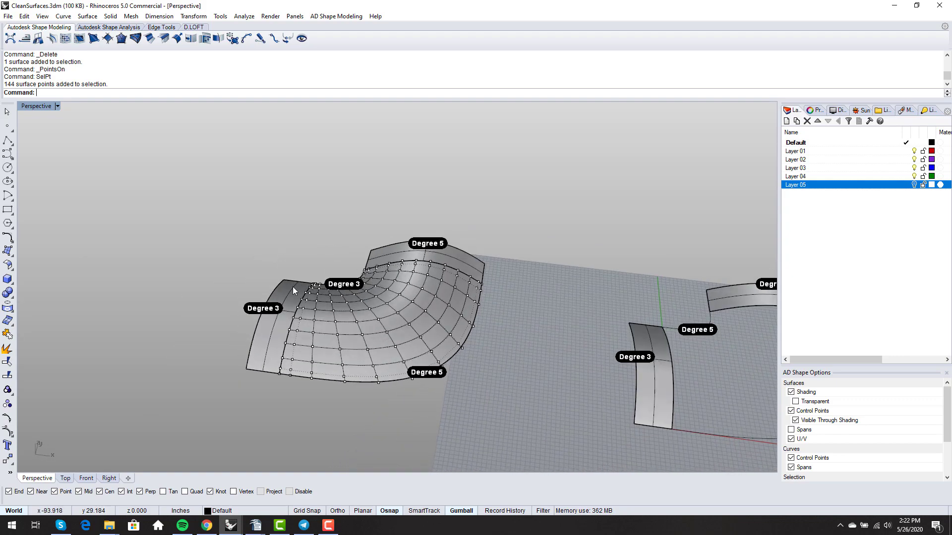
scroll(293, 290, "down", 1)
scroll(412, 285, "up", 3)
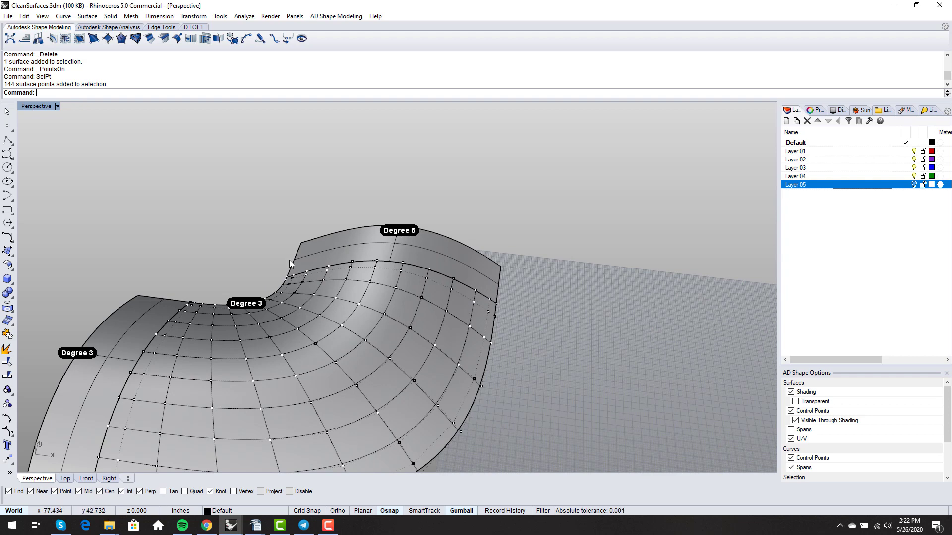
- Examine the mixed-degree network surface's control point spacing up close and against the bare set beside it
scroll(282, 266, "down", 4)
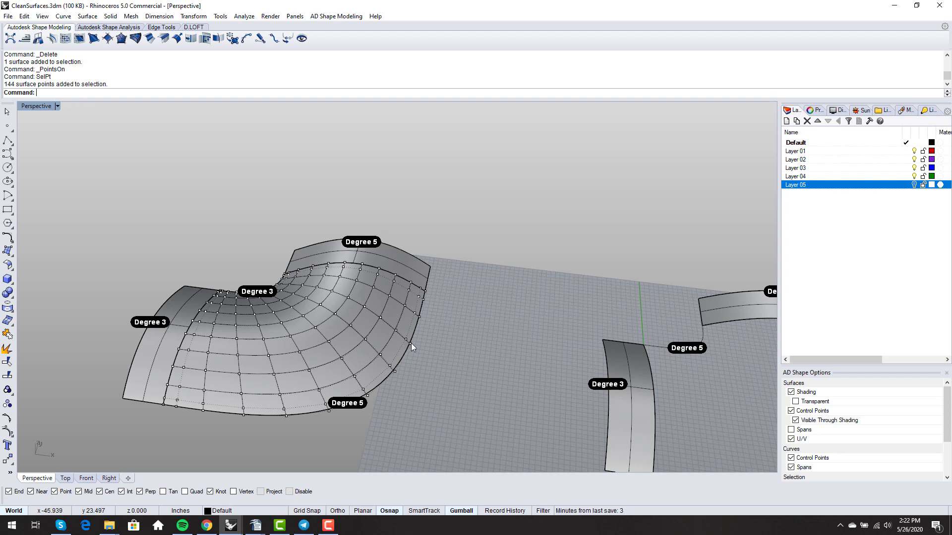
scroll(414, 343, "down", 6)
scroll(425, 331, "up", 9)
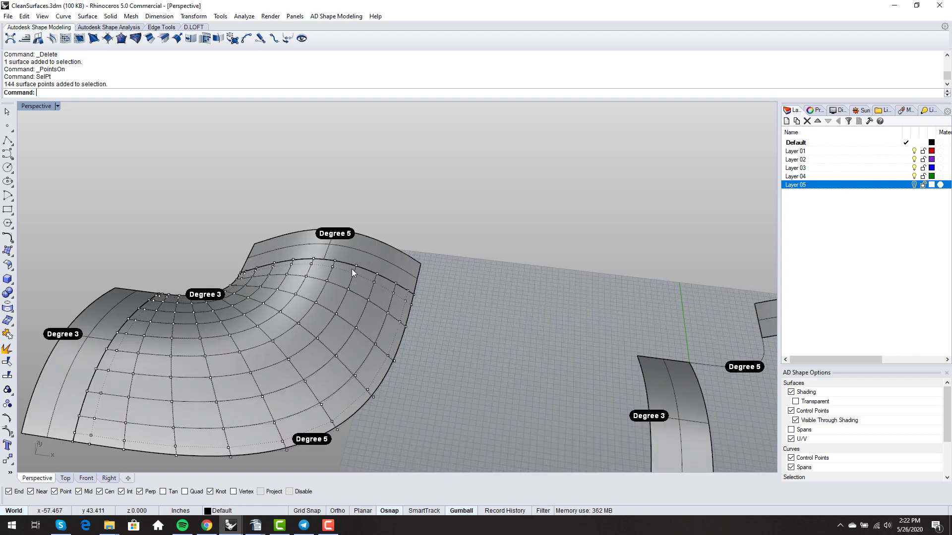
scroll(352, 269, "down", 1)
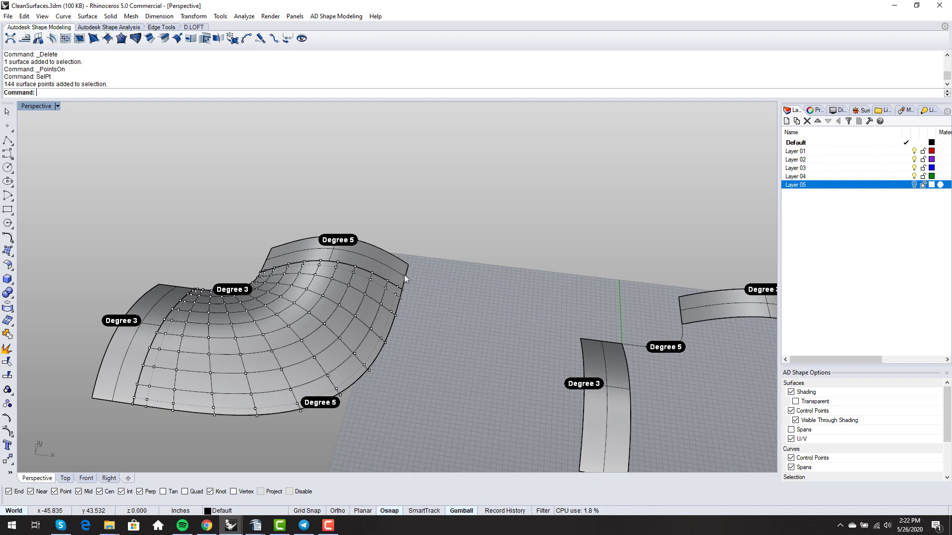
scroll(406, 274, "down", 1)
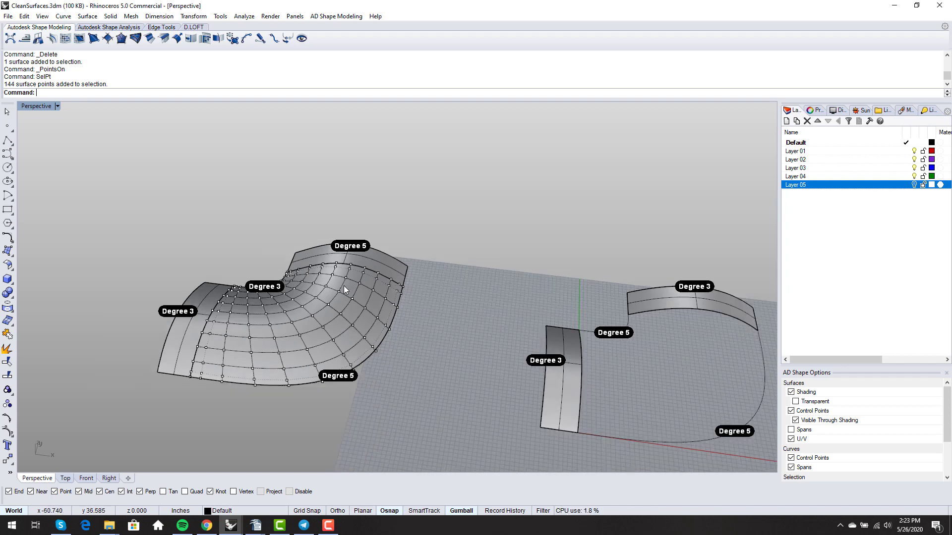
scroll(344, 285, "down", 2)
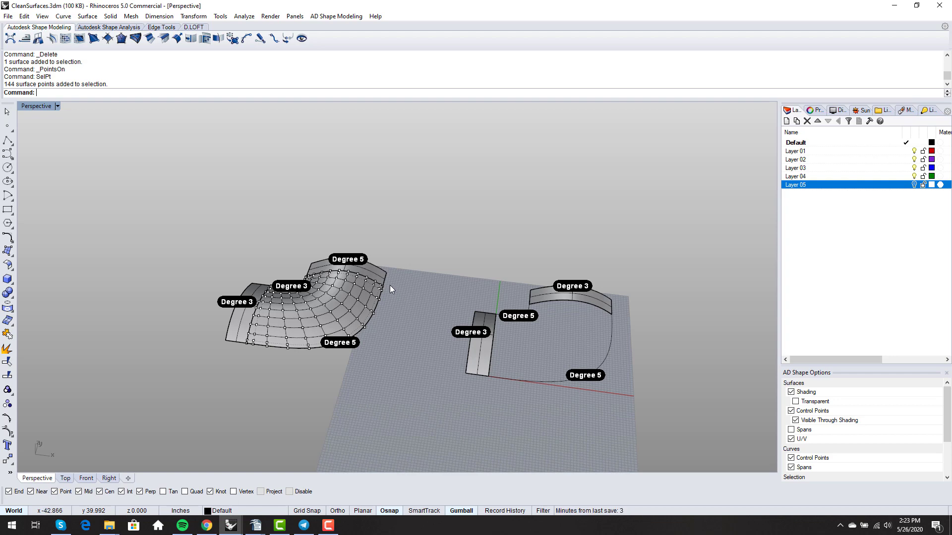
scroll(424, 277, "up", 3)
scroll(430, 287, "up", 1)
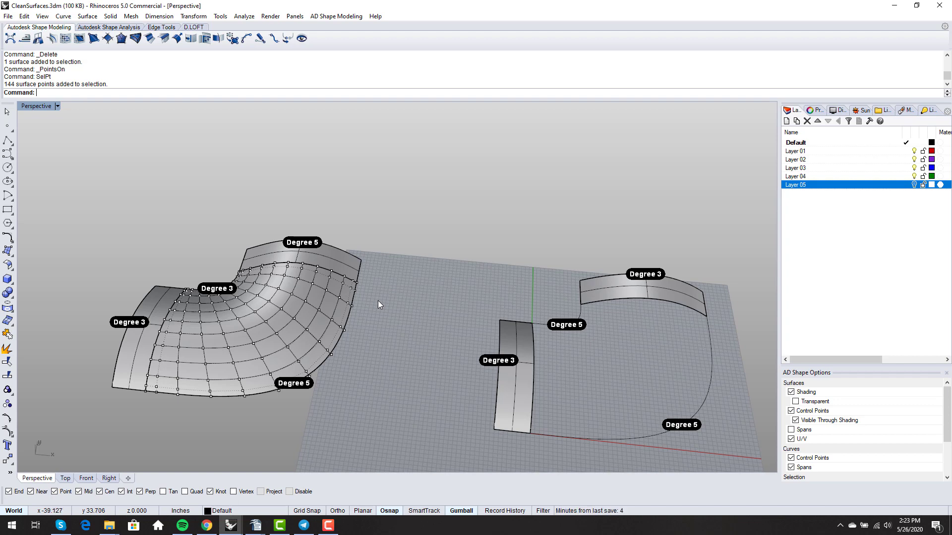
- Turn off the control points and delete the mixed-degree network surface
key("F11")
left_click(311, 305)
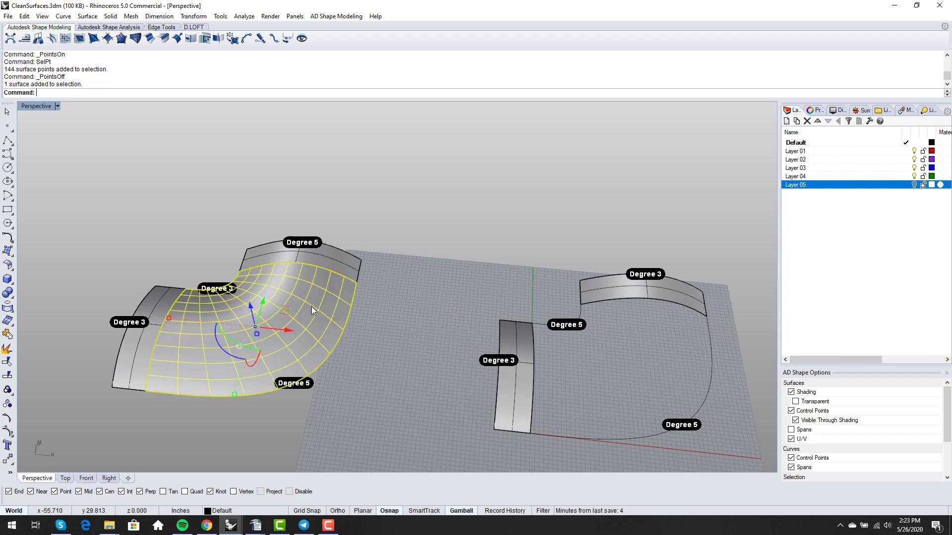
key("Delete")
- Create a Patch from the two degree 5 curves and two degree 3 surface edges, with 10 U and 10 V spans
scroll(312, 307, "down", 4)
mouse_move(446, 336)
right_mouse_down("shift")
mouse_move(426, 336)
mouse_move(443, 319)
right_mouse_up("shift")
scroll(427, 334, "up", 4)
type("Patch")
key("Return")
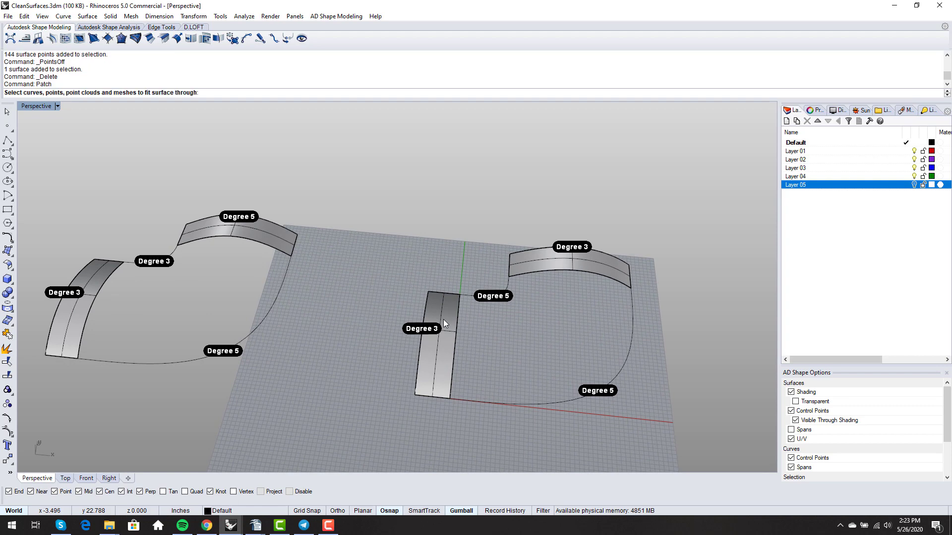
left_click(501, 404)
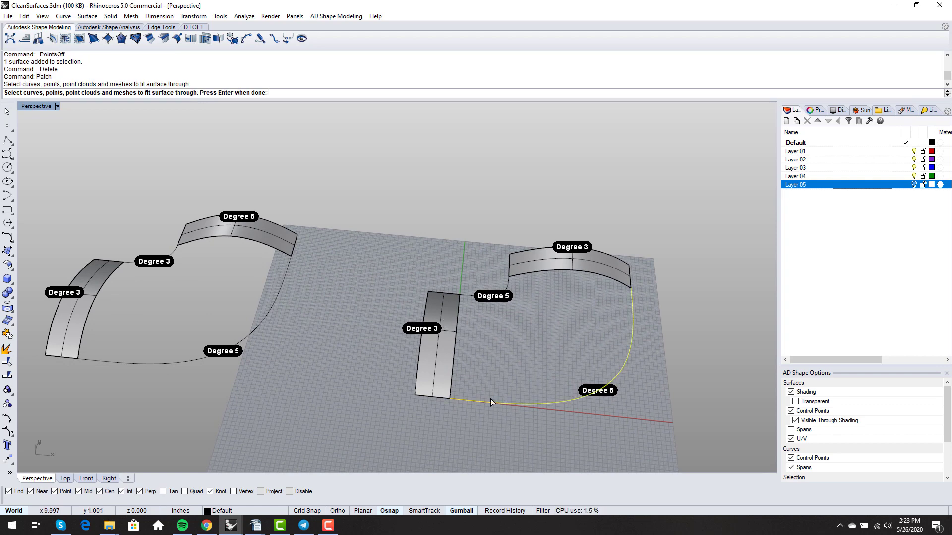
left_click(454, 368)
left_click(471, 296)
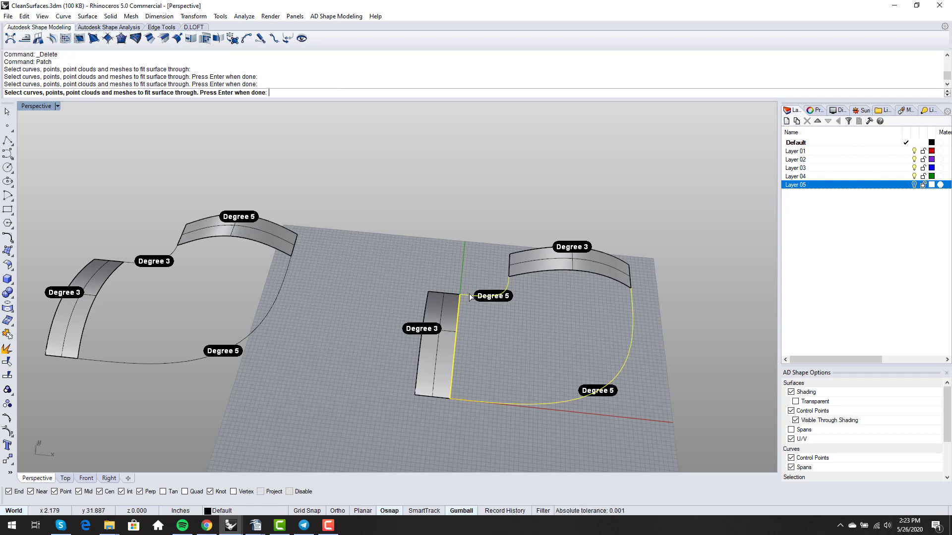
left_click(540, 269)
key("Return")
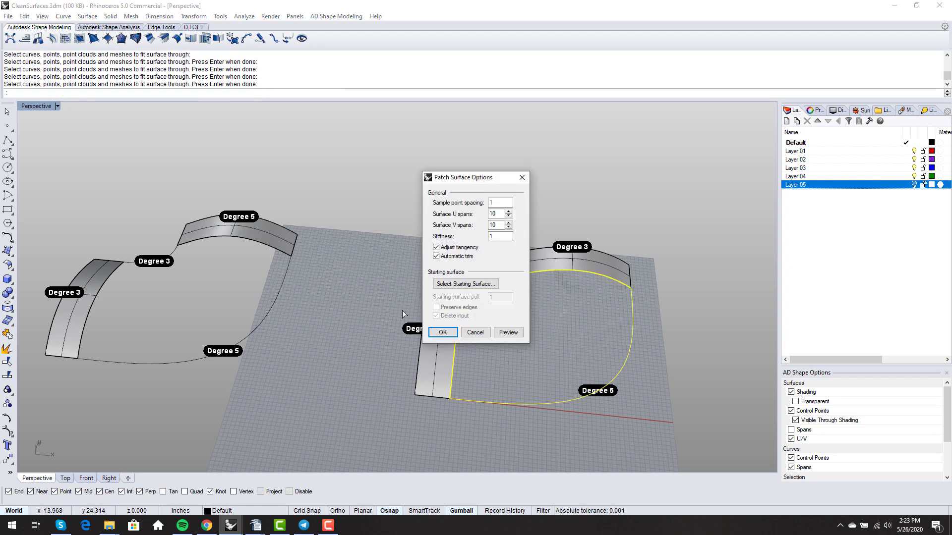
left_click(442, 333)
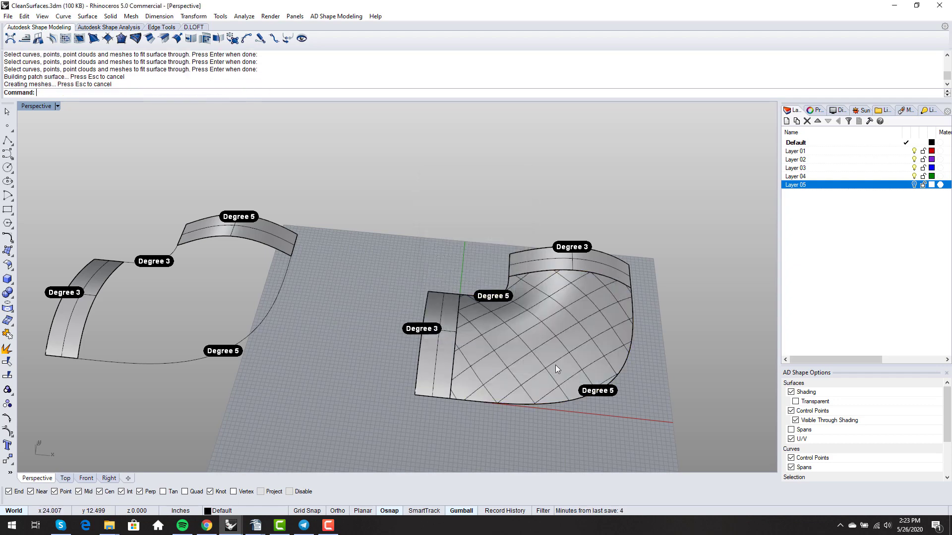
- Show the new patch's control points and examine their layout relative to the trimmed edges
right_click_drag(507, 346, 505, 367)
left_click(505, 359)
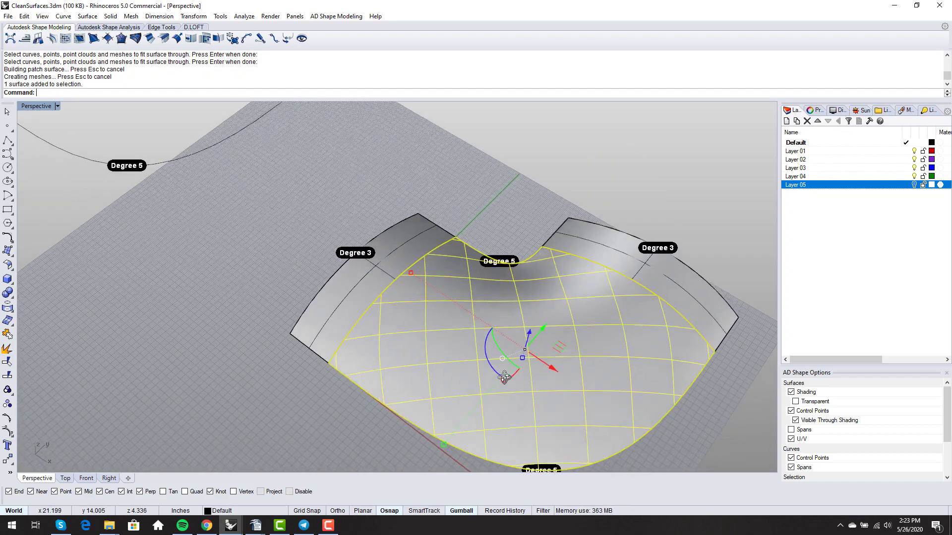
scroll(505, 378, "down", 5)
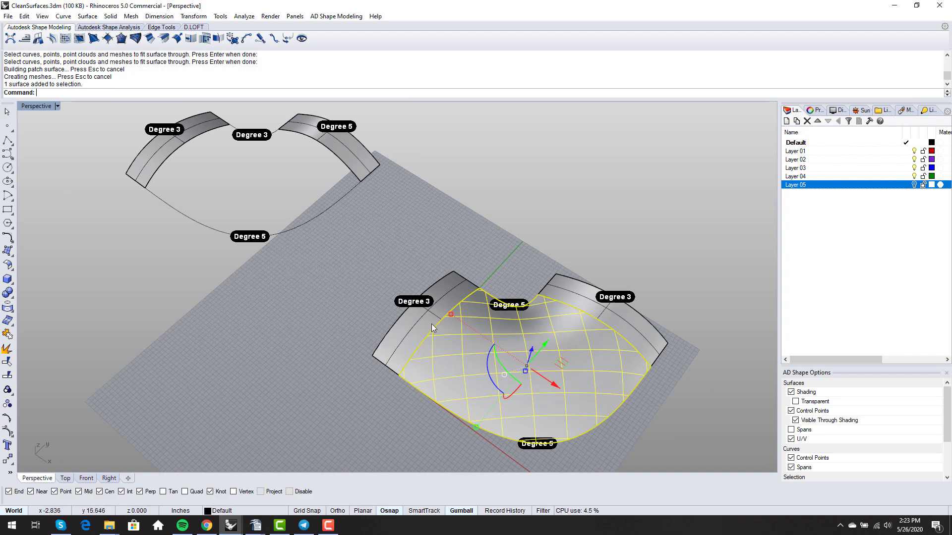
right_click_drag(468, 343, 528, 337)
scroll(529, 337, "up", 3)
scroll(499, 341, "down", 3)
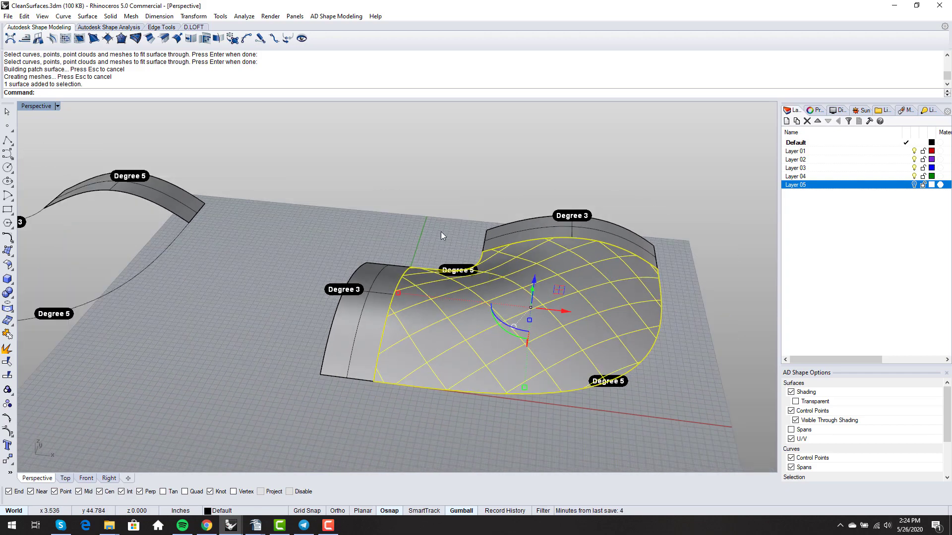
key("F10")
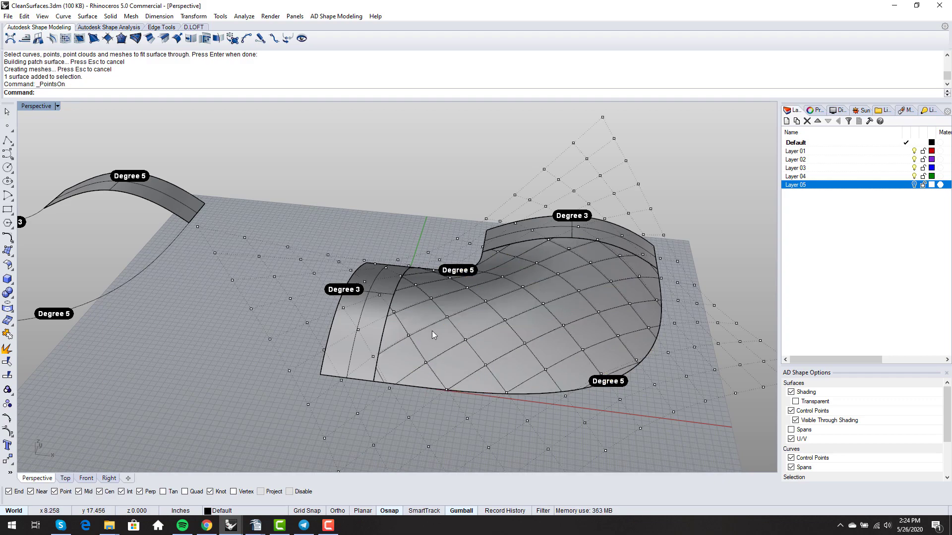
right_click_drag(379, 385, 567, 343)
right_click_drag(591, 359, 587, 362)
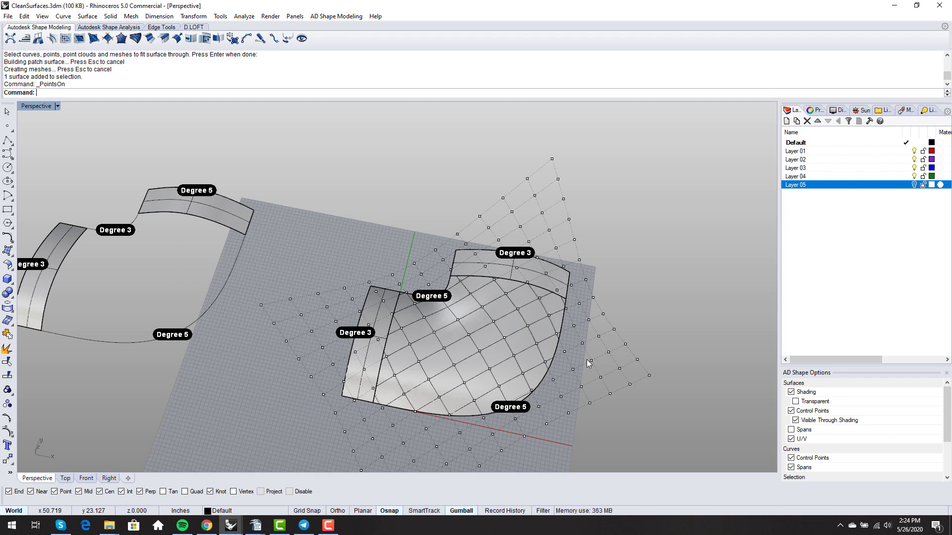
- Select all of the patch's control points with SelPt to check their density, and clear the selection
type("SelPt")
key("Return")
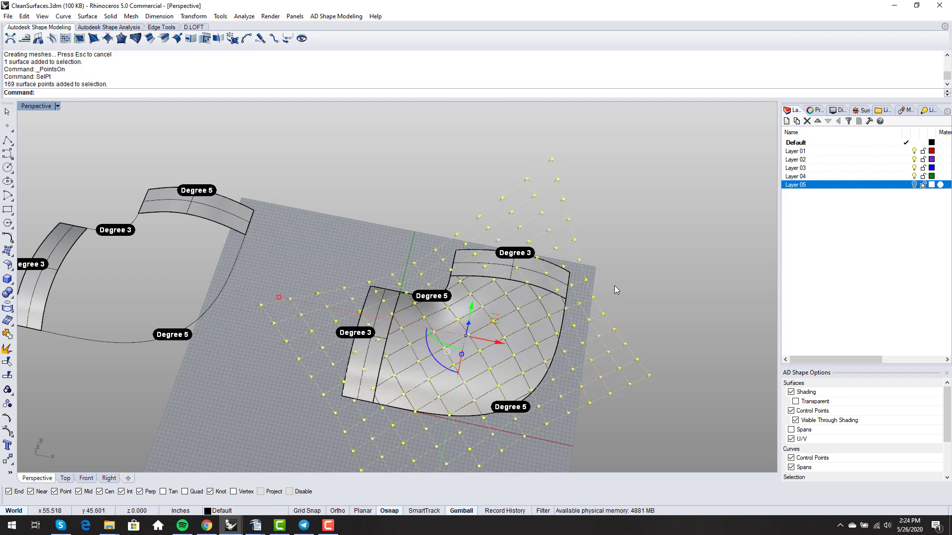
left_click(656, 283)
- Create a second Patch from the mixed-degree set's two curves and two surface edges, with 10 U and 10 V spans
scroll(560, 302, "down", 4)
right_click_drag(565, 363, 572, 340)
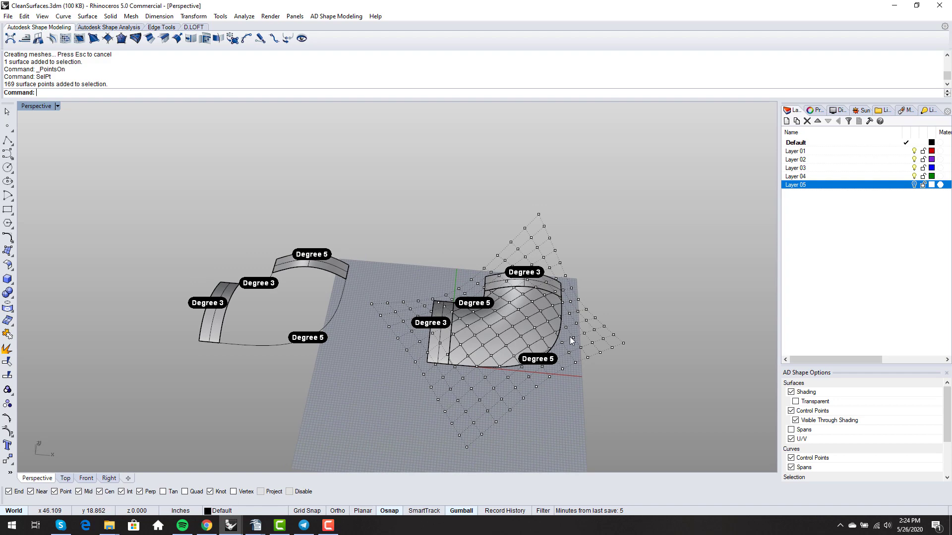
type("patch")
key("Return")
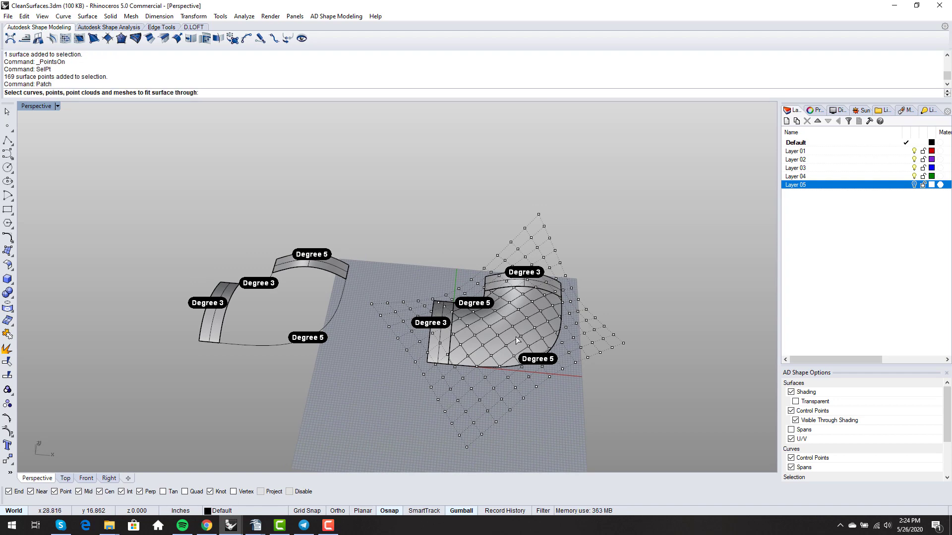
scroll(235, 341, "up", 5)
left_click(232, 343)
left_click(214, 322)
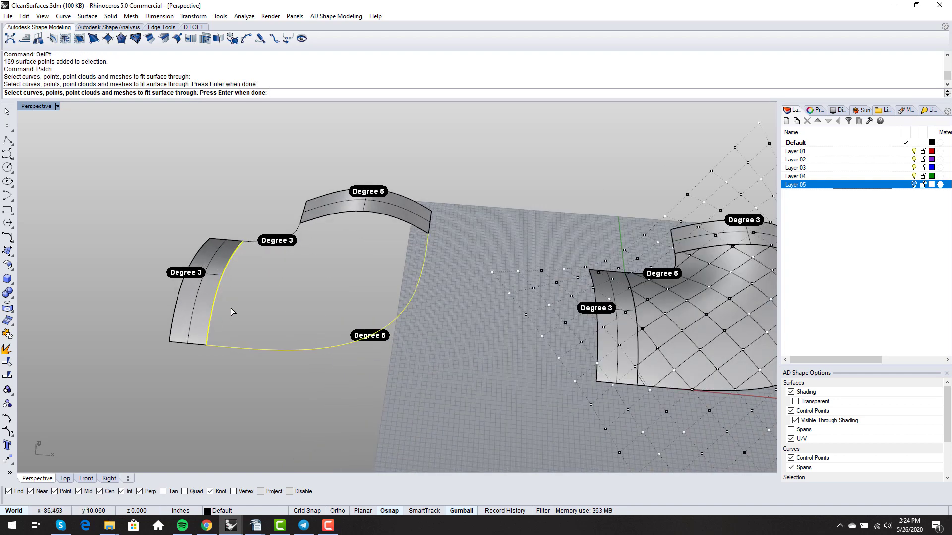
left_click(326, 215)
key("Return")
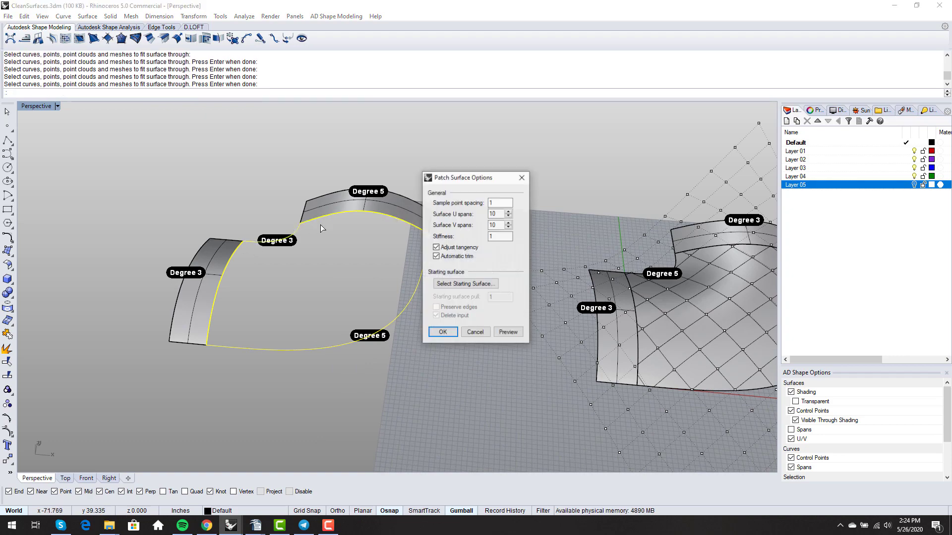
left_click(442, 332)
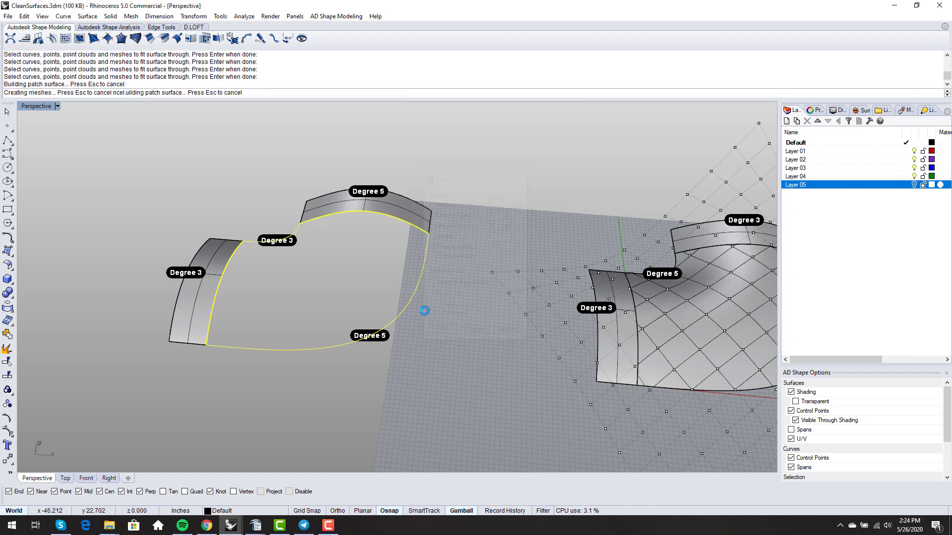
- Show the mixed-degree patch's control points and compare their layout with those of the first patch
right_click_drag(424, 313, 411, 331)
left_click(381, 299)
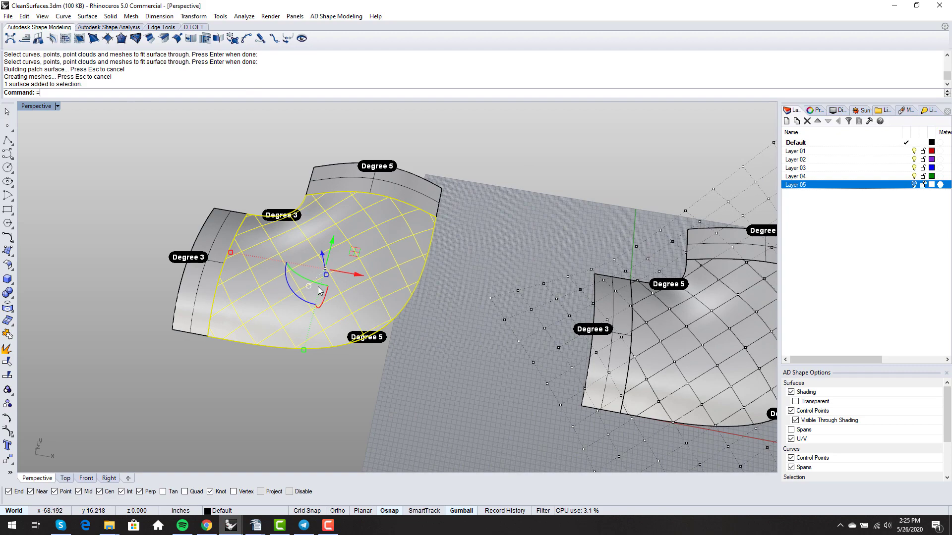
key("F10")
scroll(317, 291, "down", 4)
right_click_drag(317, 290, 329, 279)
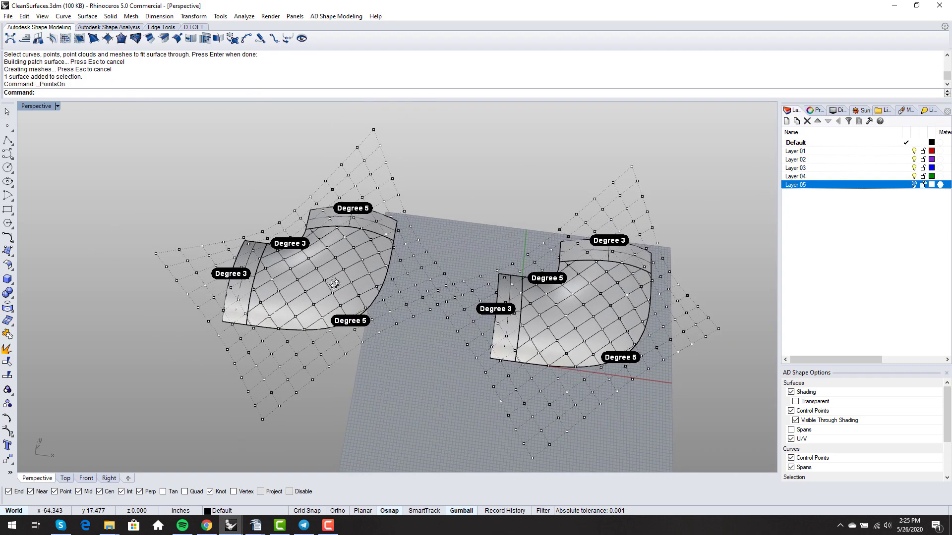
right_click_drag(364, 174, 364, 204)
right_click_drag(361, 265, 355, 248)
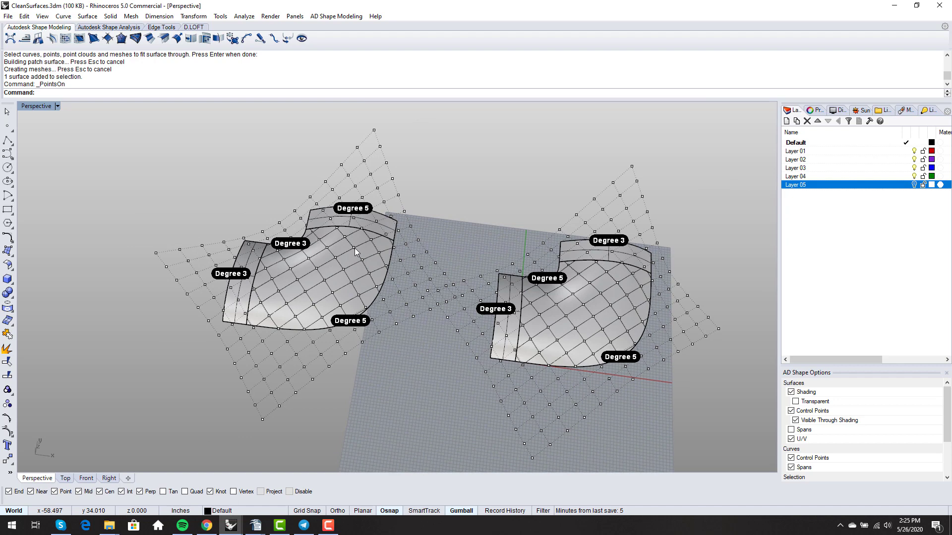
right_click_drag(355, 247, 395, 279)
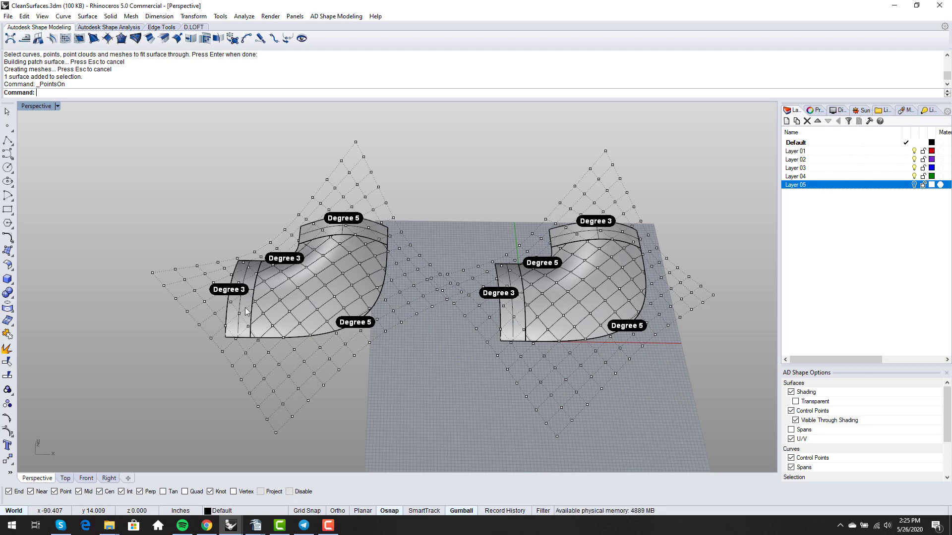
scroll(247, 285, "up", 7)
mouse_move(269, 328)
right_mouse_down()
mouse_move(294, 303)
mouse_move(281, 325)
right_mouse_up()
scroll(293, 303, "down", 4)
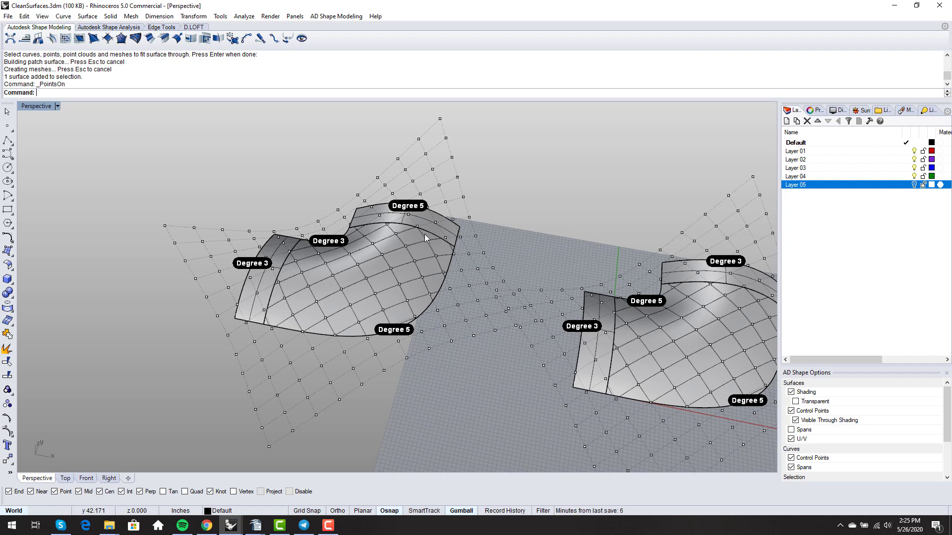
right_click_drag(366, 302, 429, 345)
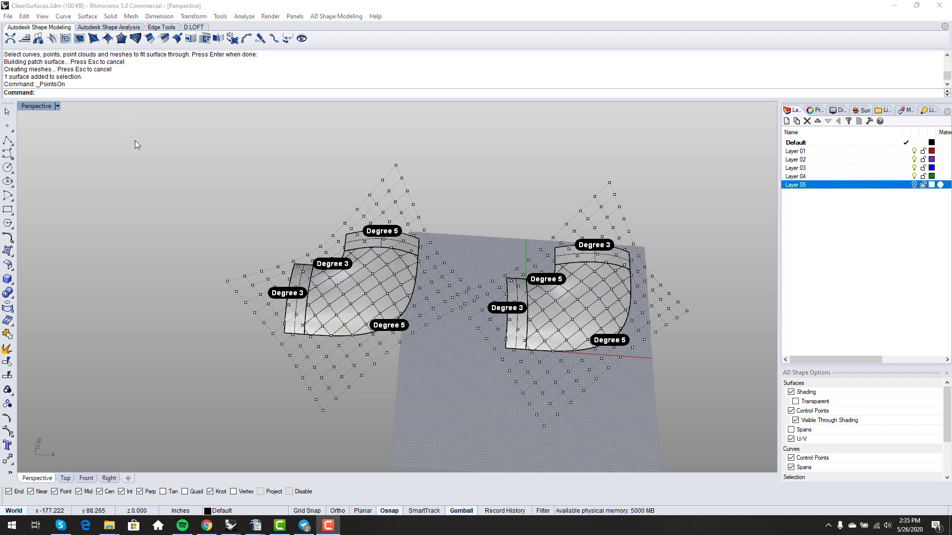
- Turn off the control points and place a duplicate of the patch between the degree 3 surfaces on empty space away from the grid
scroll(186, 188, "down", 2)
right_click_drag(435, 272, 506, 322)
key("F11")
left_click(530, 311)
scroll(525, 313, "down", 3)
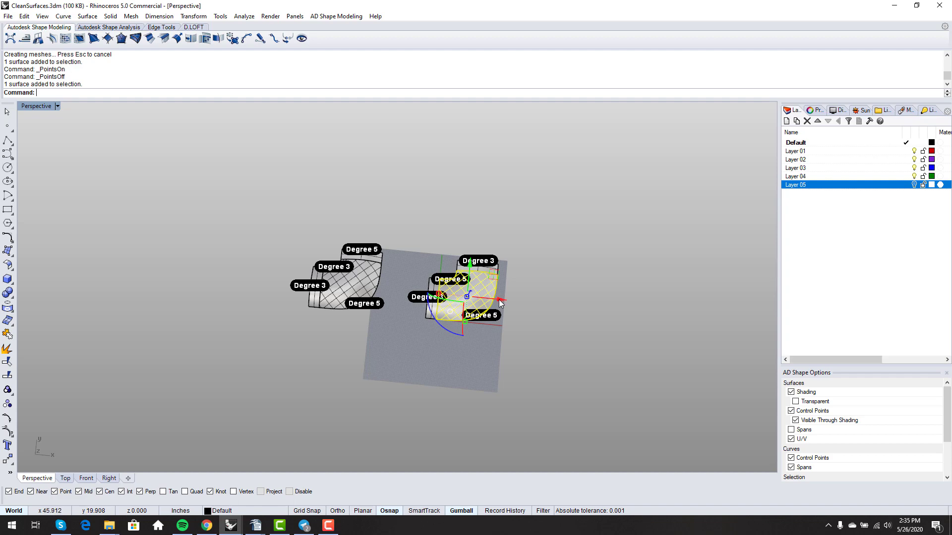
left_click_drag(501, 303, 613, 368)
scroll(614, 366, "up", 3)
left_click(609, 341)
scroll(611, 345, "up", 6)
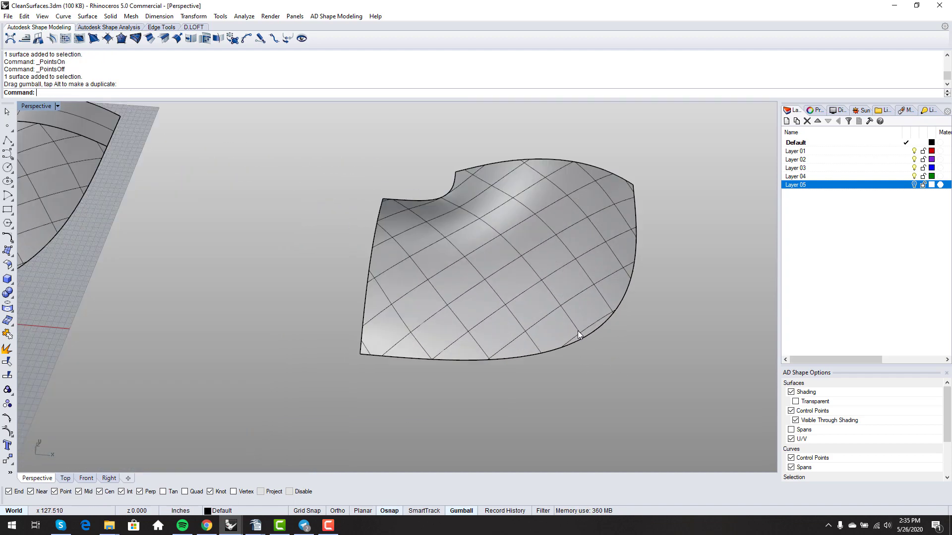
scroll(549, 347, "down", 2)
left_click(542, 369)
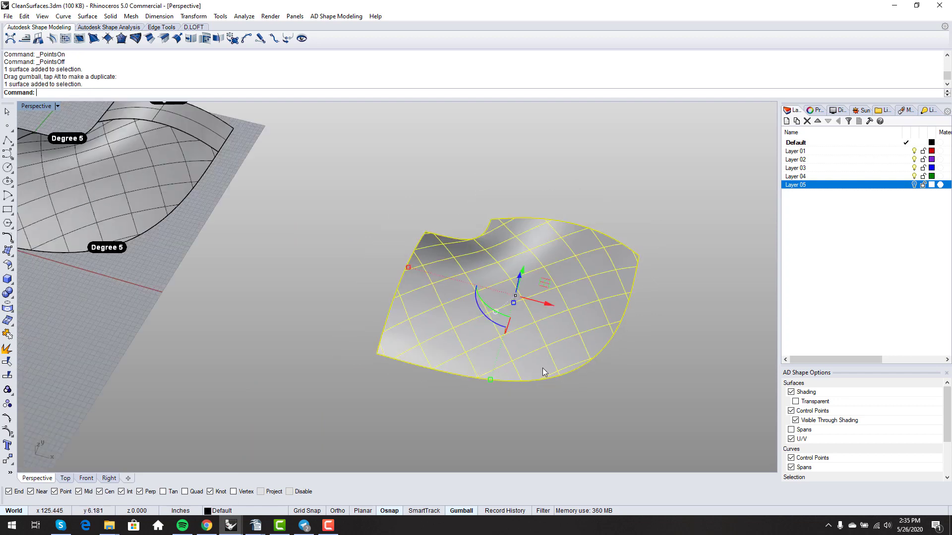
left_click(471, 411)
- Show the control points of the long outer degree 5 curve bordering the original patch
scroll(472, 410, "down", 2)
right_click_drag(476, 405, 484, 382, "shift")
scroll(382, 340, "down", 3)
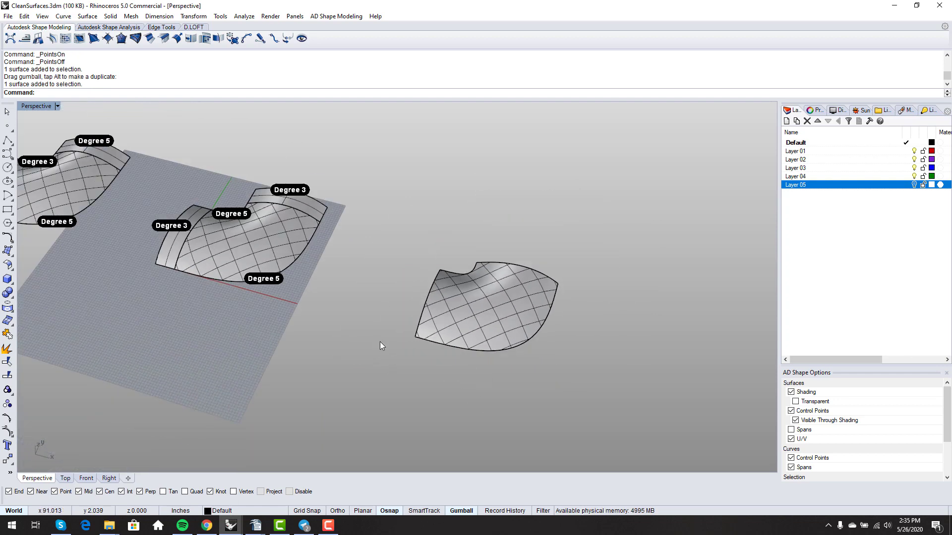
left_click(344, 268)
left_click(371, 296)
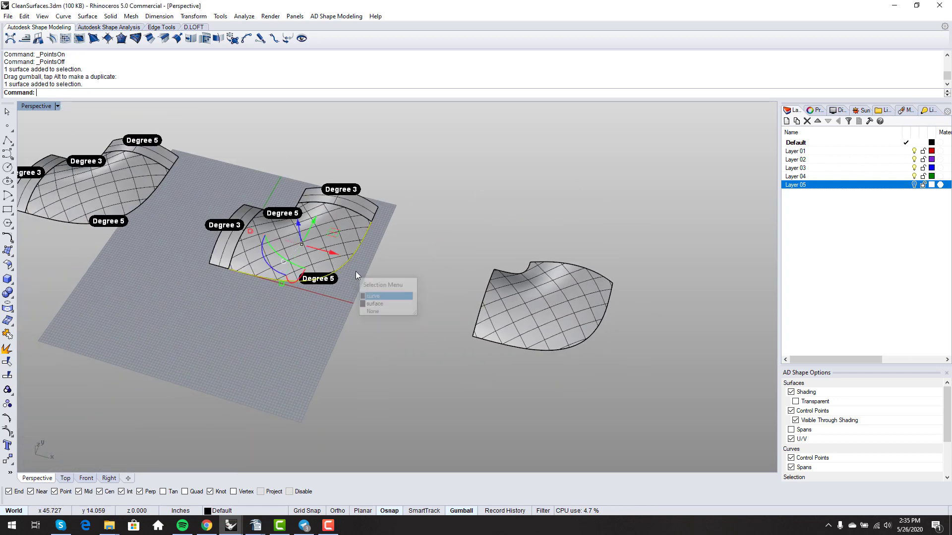
right_click_drag(356, 272, 366, 296)
key("F10")
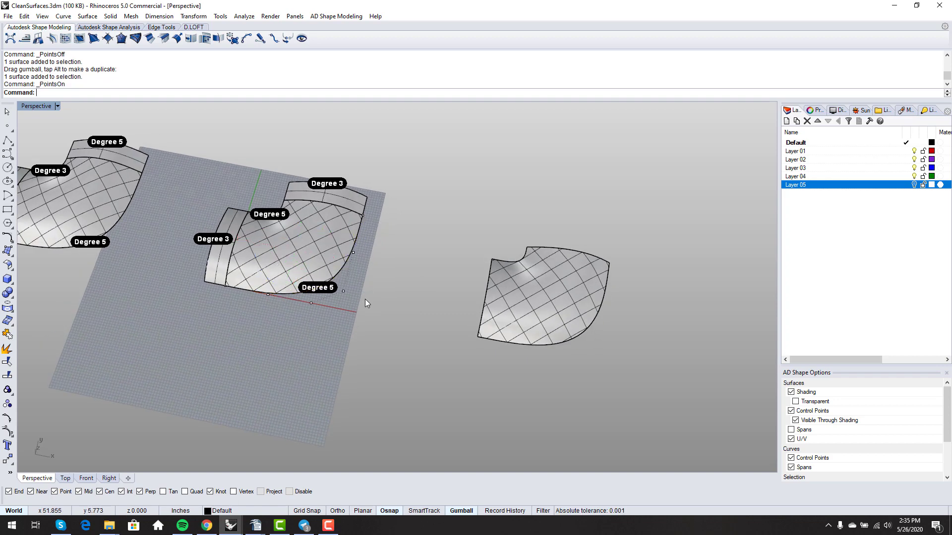
- Duplicate the long outer edge of the patch copy as a curve and show its control points
scroll(598, 314, "up", 6)
right_click_drag(508, 332, 466, 333)
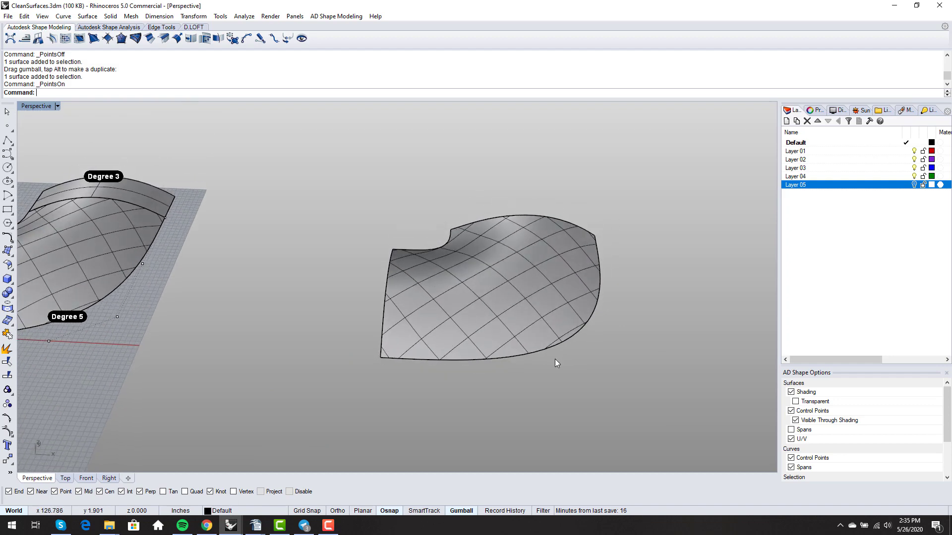
scroll(555, 359, "down", 6)
scroll(329, 343, "up", 4)
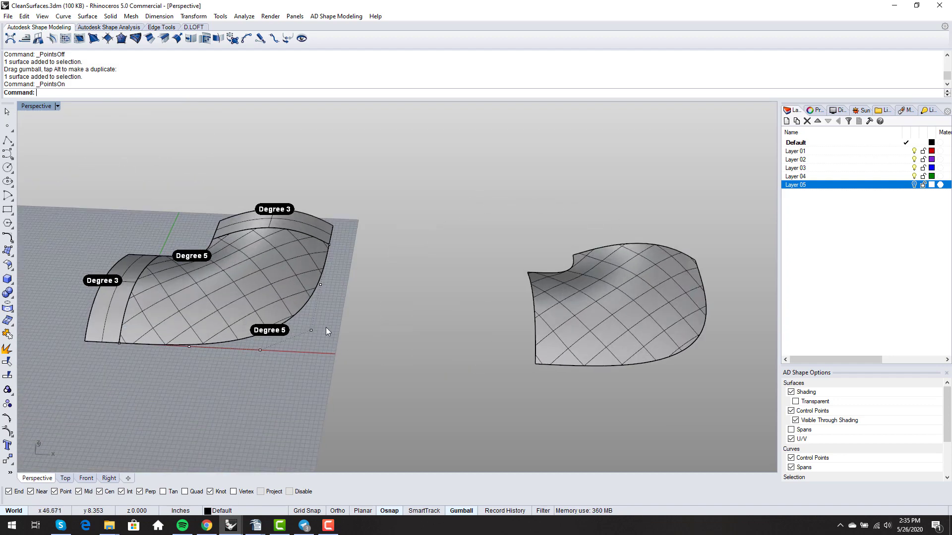
type("DupEdge")
key("Return")
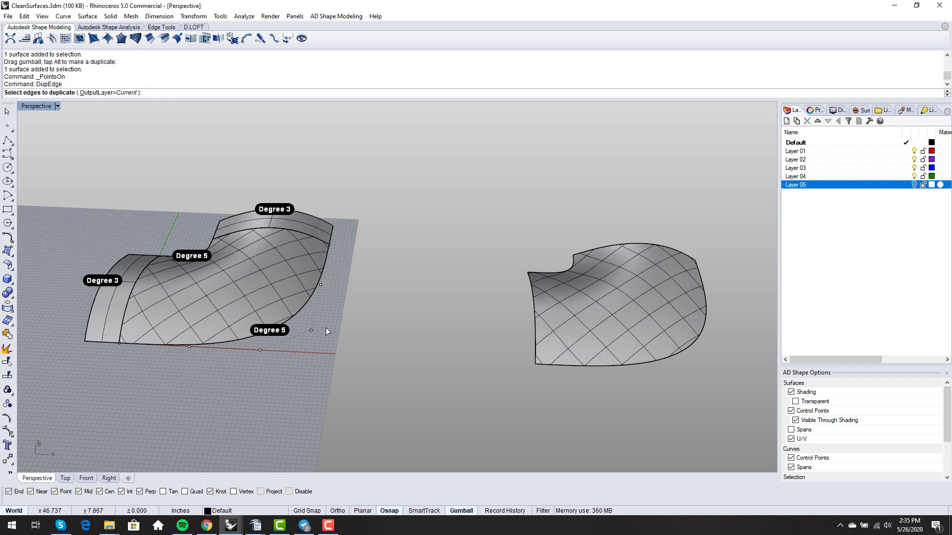
left_click(567, 364)
key("Return")
key("F10")
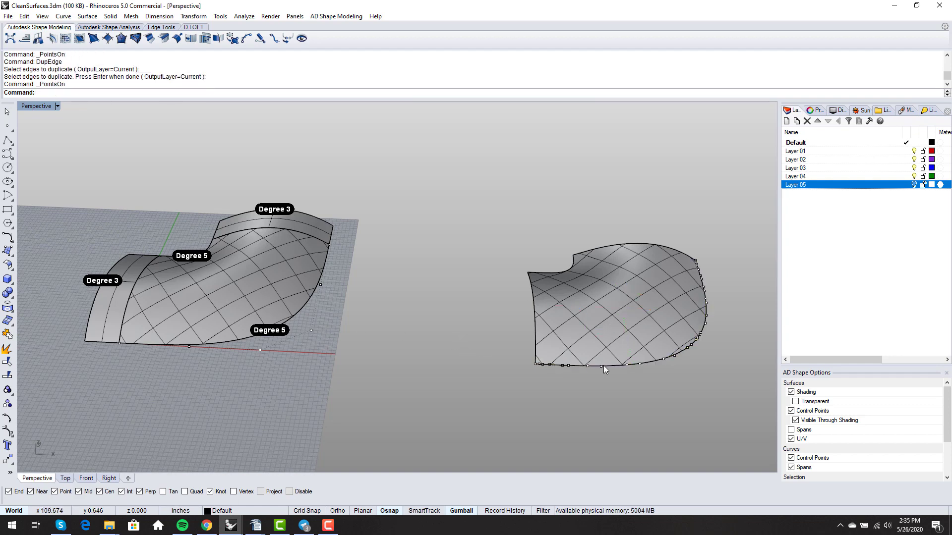
- Hide the original patch between the degree 3 surfaces and compare the duplicated edge's control points with those of the outer degree 5 curve
right_click_drag(602, 365, 270, 279)
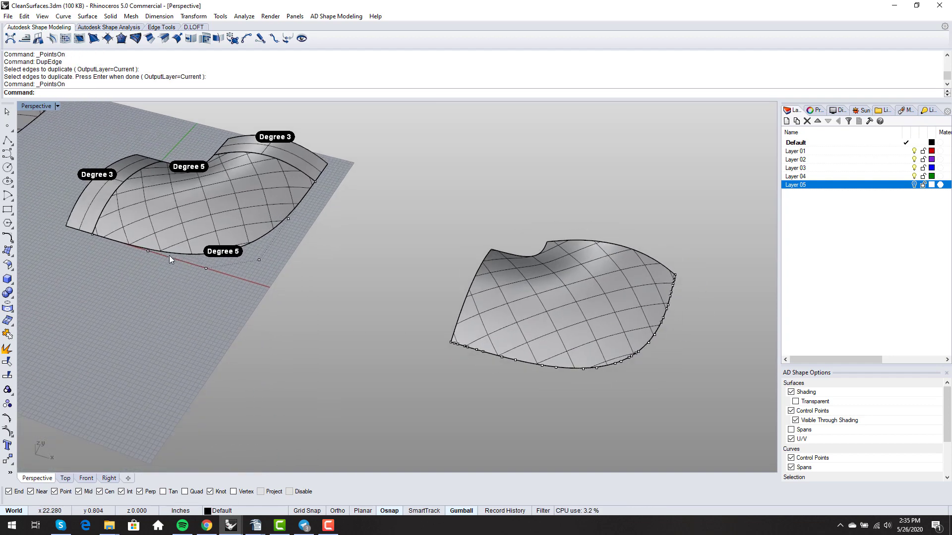
left_click(187, 228)
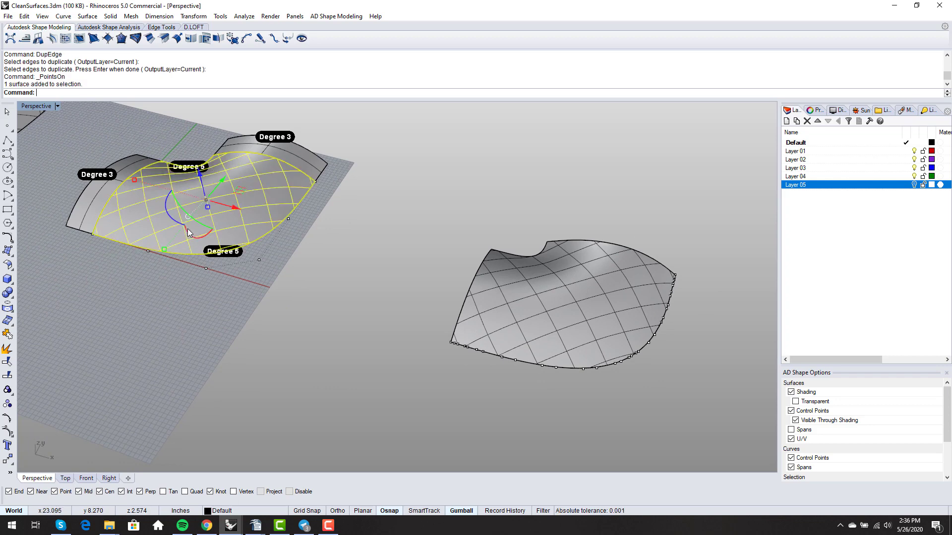
middle_click(301, 276)
left_click(277, 273)
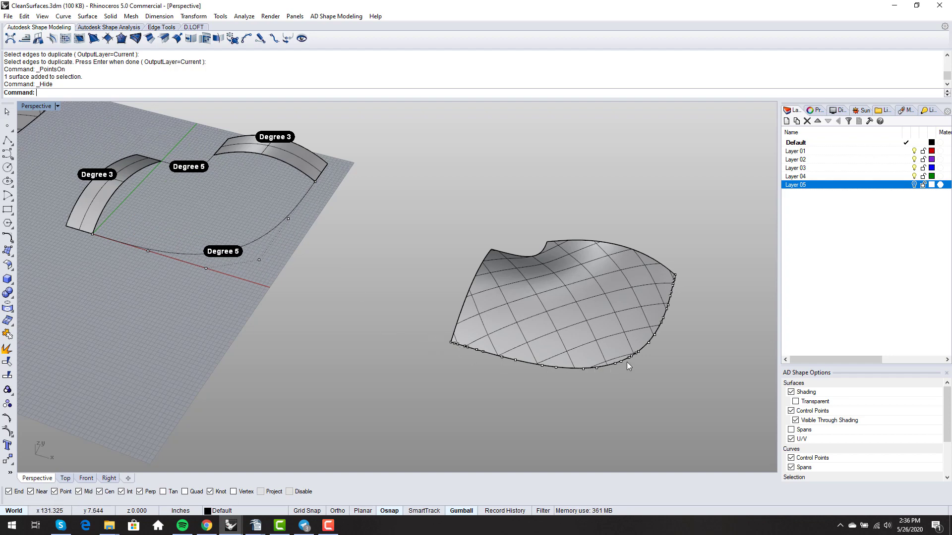
right_click_drag(656, 291, 516, 345, "shift")
right_click_drag(524, 349, 524, 349, "shift")
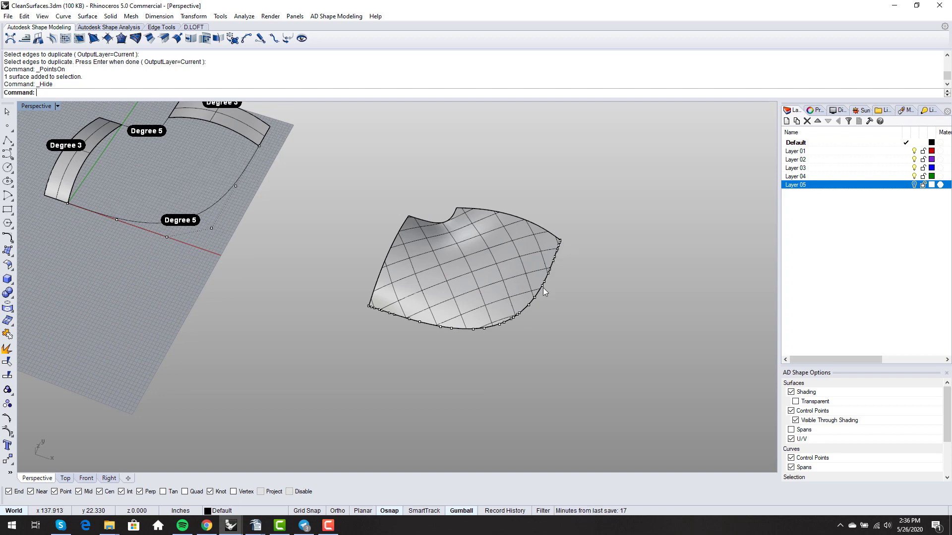
scroll(573, 241, "up", 5)
right_click_drag(557, 240, 511, 405)
scroll(555, 391, "down", 8)
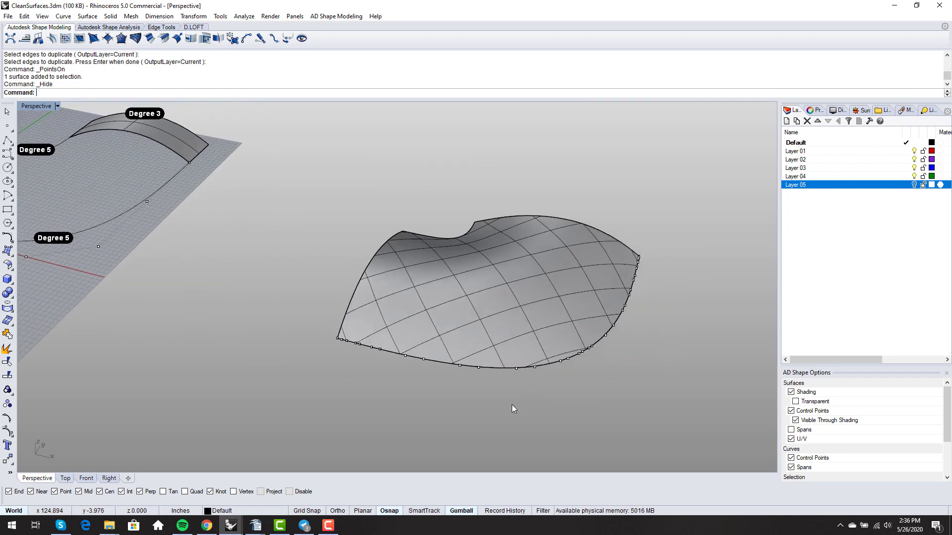
- Show a curvature graph on the duplicated edge curve with a display scale of 114
type("CurvatureGraph")
key("Return")
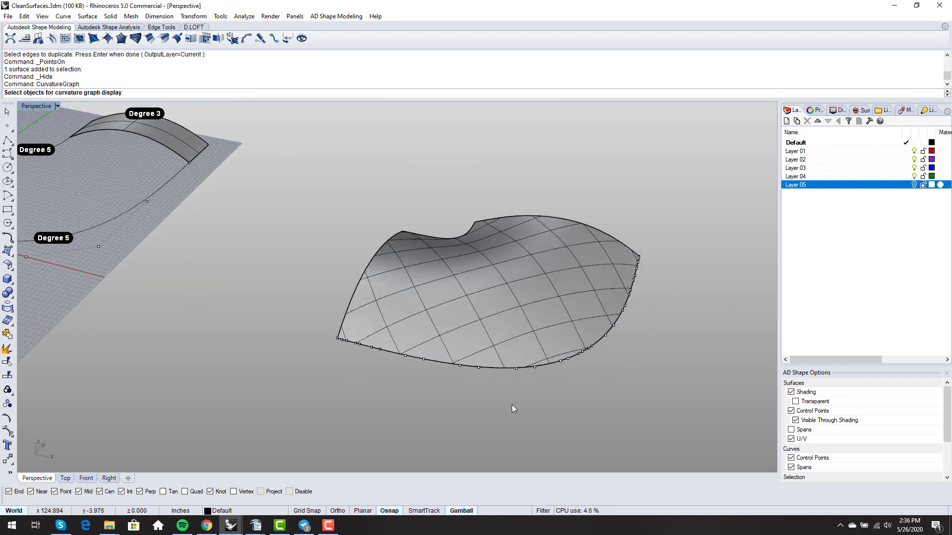
left_click(500, 371)
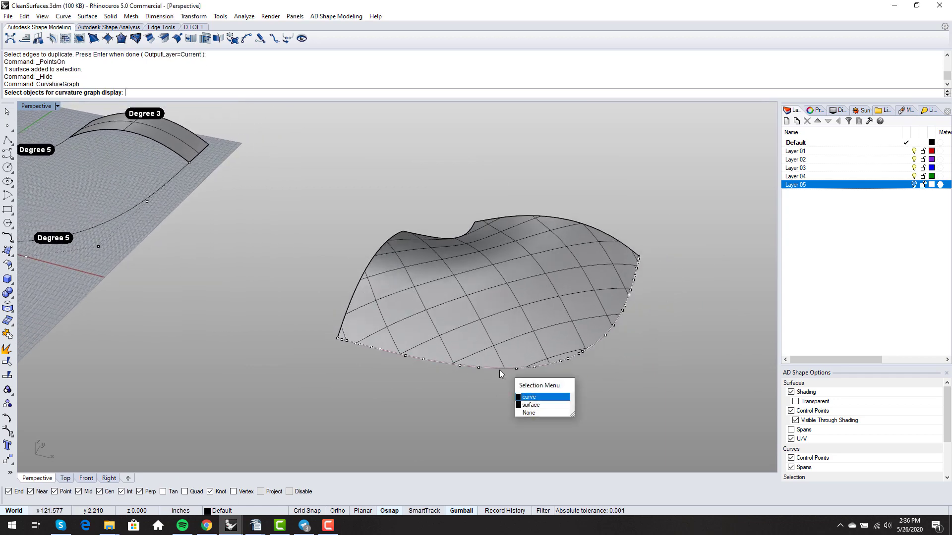
key("Return")
right_click_drag(482, 360, 345, 347)
scroll(472, 310, "up", 6)
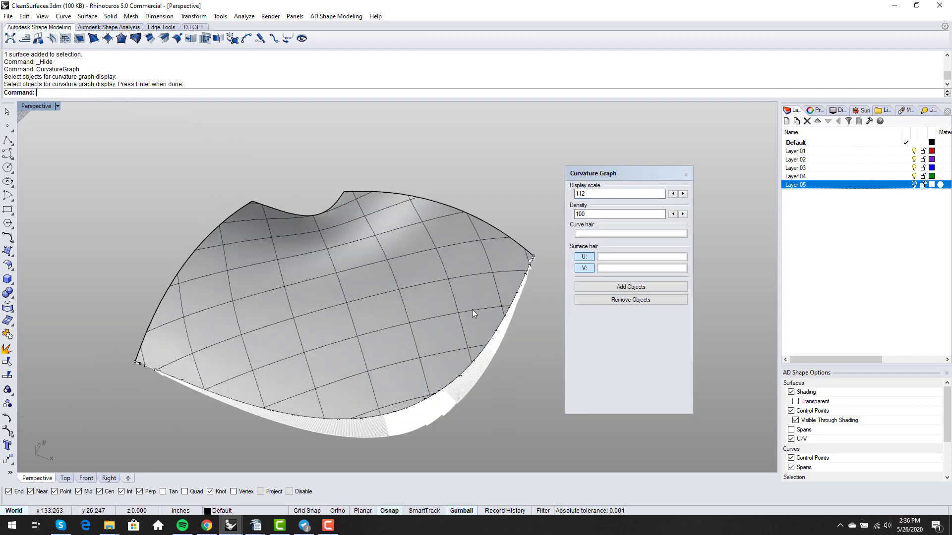
scroll(460, 265, "down", 2)
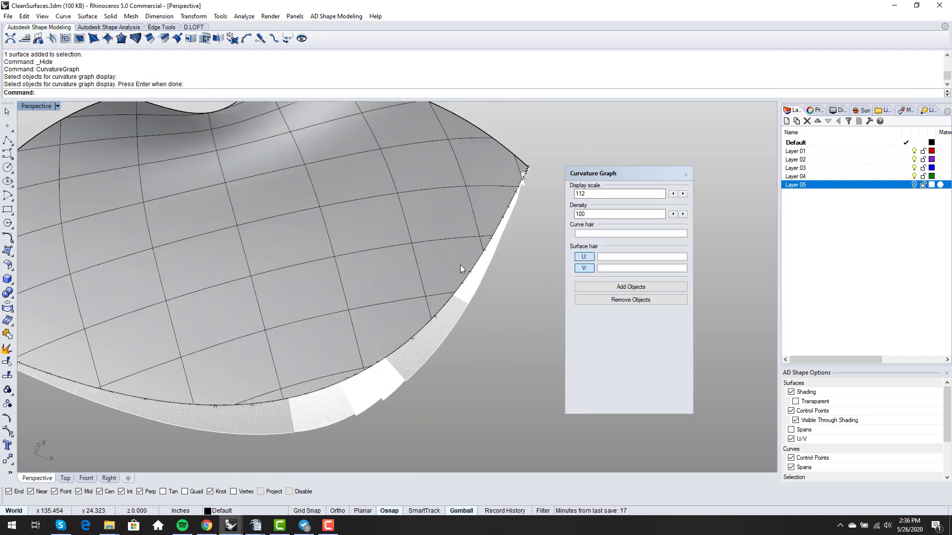
left_click(683, 194)
left_click(683, 193)
- Examine the curvature graph along the patch's outer edge for breaks between spans, especially around the rounded corner and the ends
right_click_drag(506, 257, 430, 289)
scroll(514, 289, "up", 5)
right_click_drag(513, 289, 487, 251)
scroll(515, 228, "up", 3)
scroll(515, 229, "down", 4)
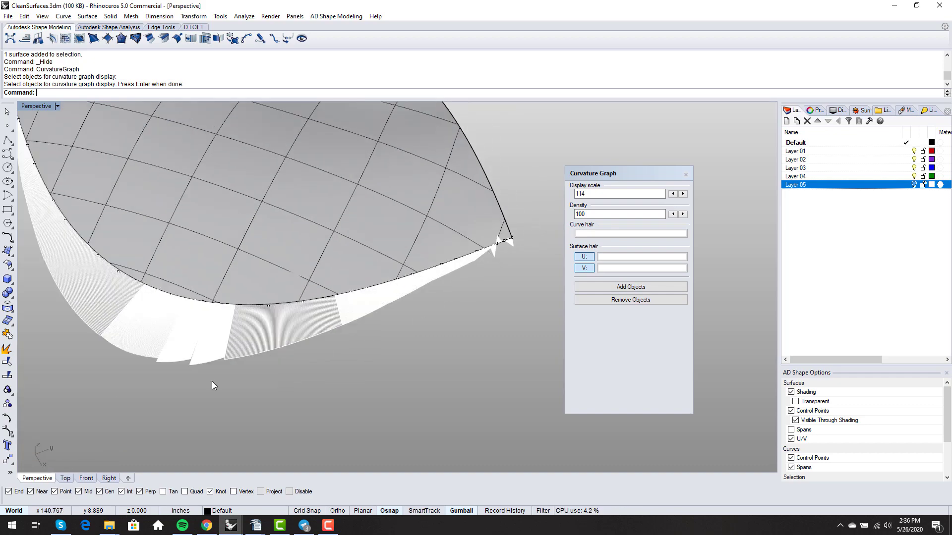
scroll(147, 354, "up", 2)
right_click_drag(186, 336, 379, 357)
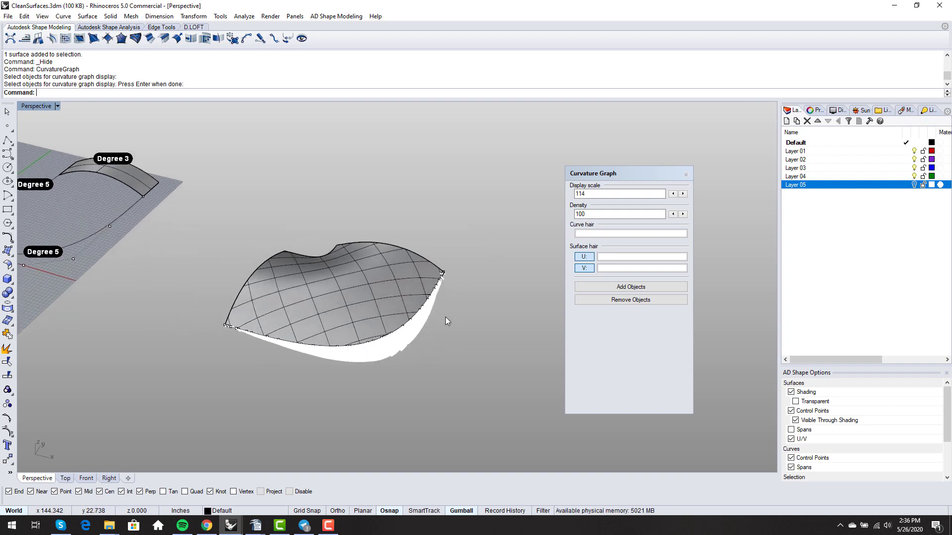
left_click(379, 301)
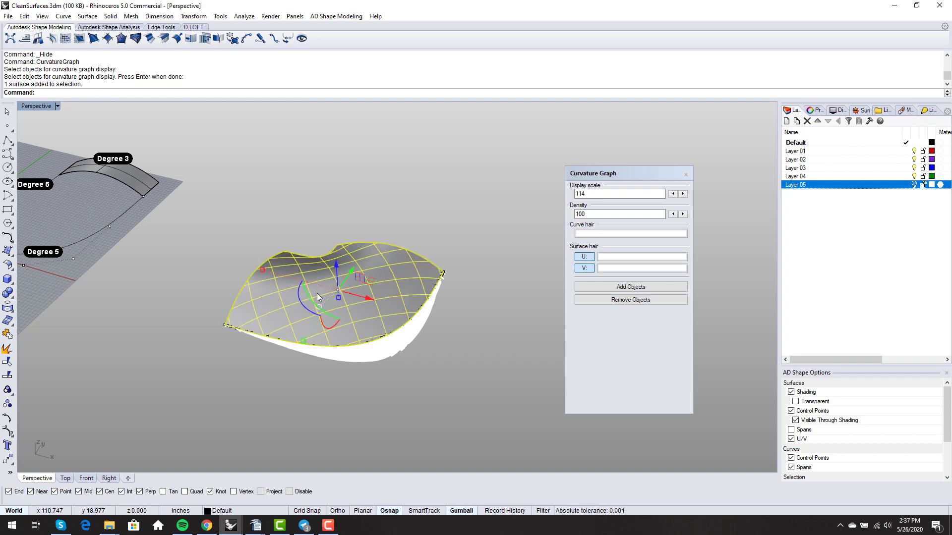
right_click_drag(317, 293, 359, 299)
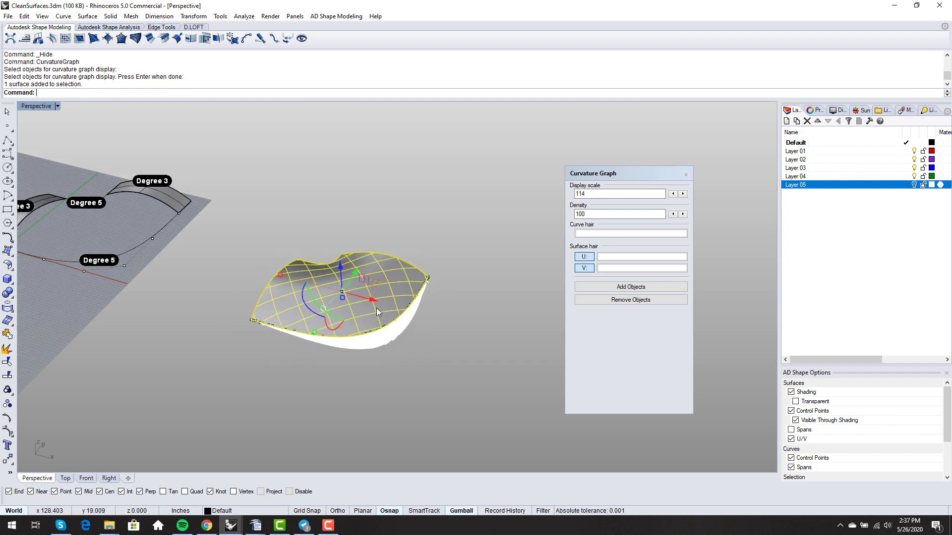
right_click_drag(492, 312, 475, 318)
left_click(474, 318)
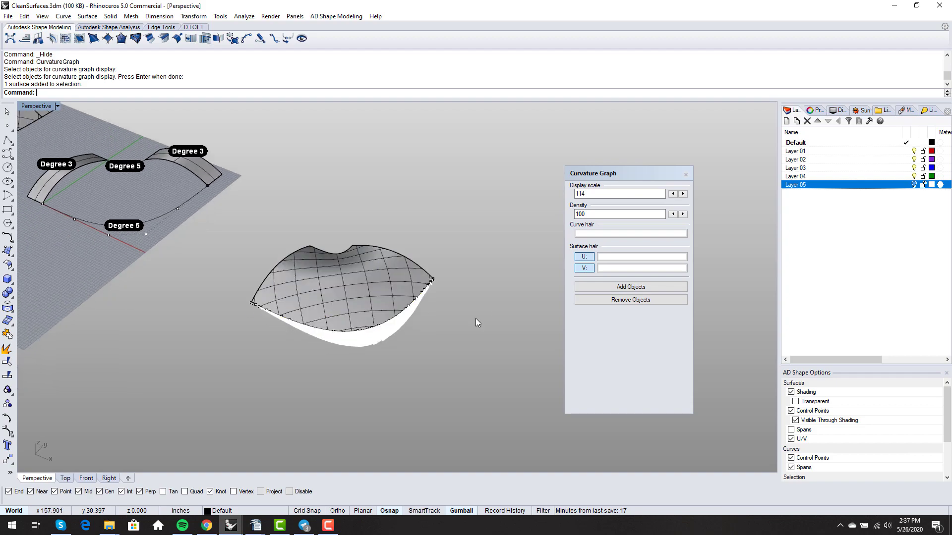
scroll(414, 317, "up", 7)
right_click_drag(403, 317, 340, 292)
scroll(237, 298, "up", 8)
right_click_drag(234, 300, 270, 278)
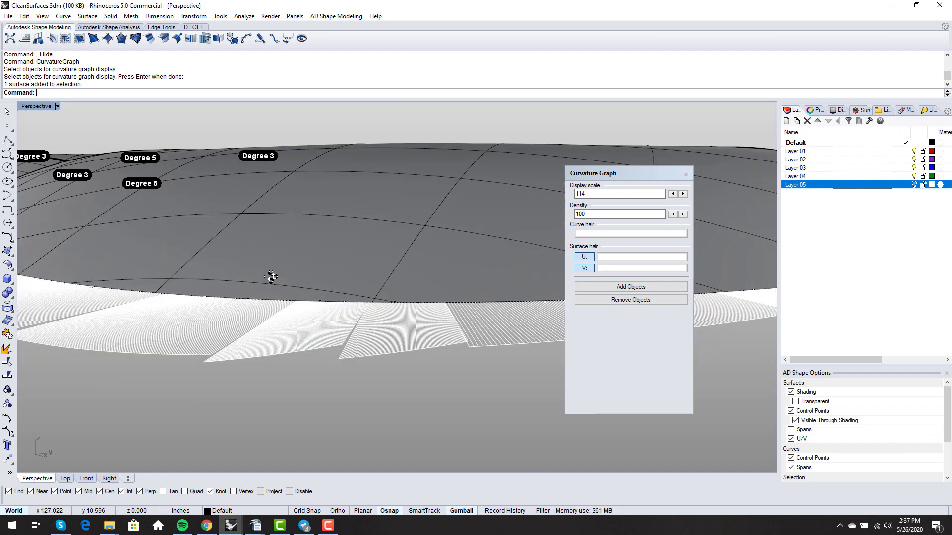
scroll(281, 278, "down", 6)
scroll(342, 280, "down", 5)
right_click_drag(346, 281, 401, 337)
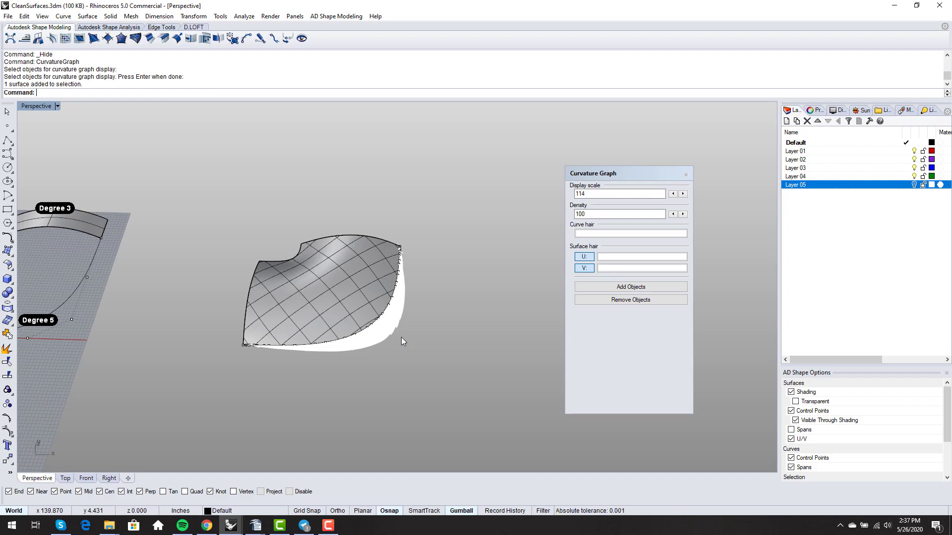
scroll(401, 341, "up", 10)
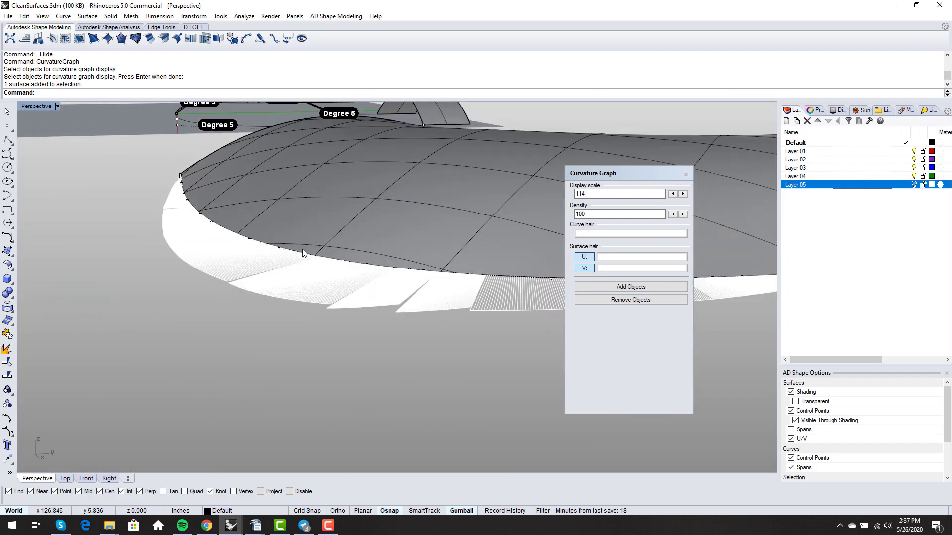
scroll(407, 262, "up", 7)
right_click_drag(470, 320, 402, 298)
scroll(402, 298, "down", 5)
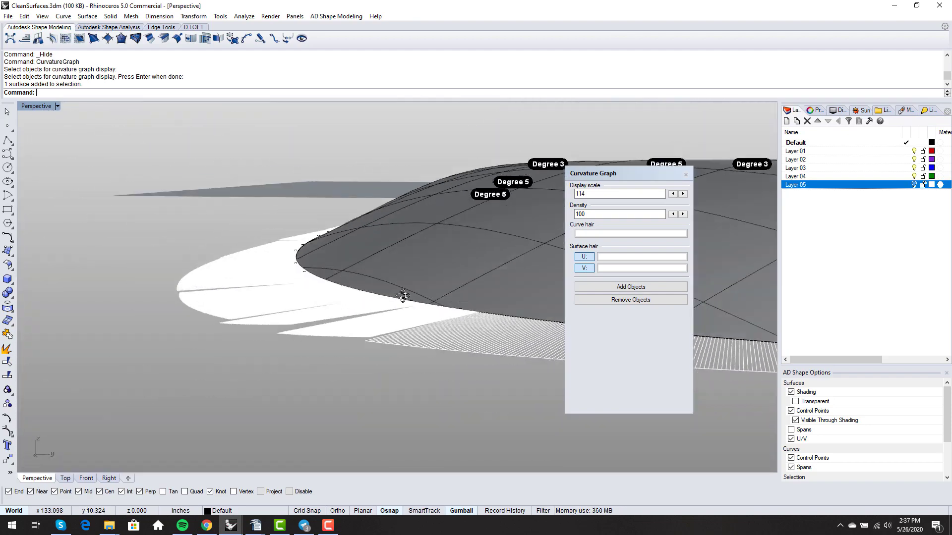
right_click_drag(337, 256, 380, 303)
scroll(427, 305, "up", 9)
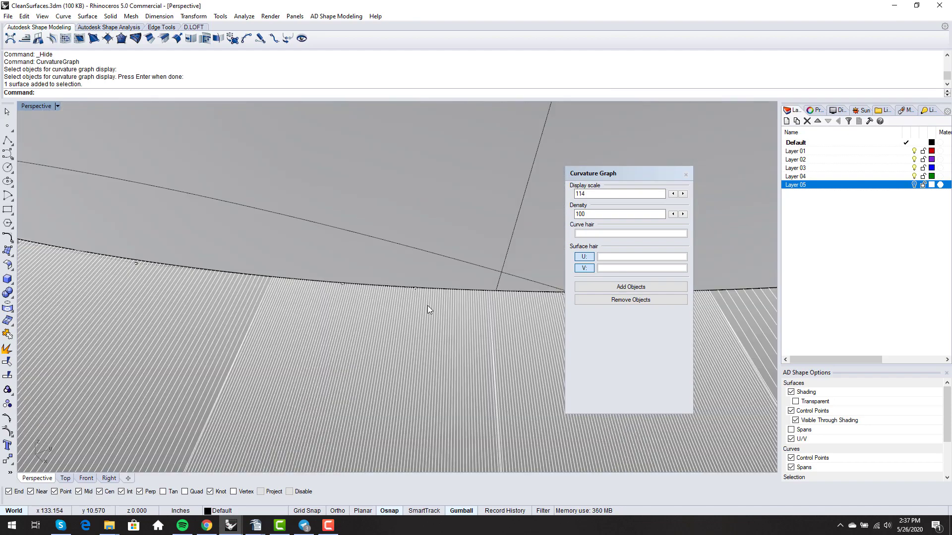
scroll(365, 281, "down", 13)
scroll(365, 285, "down", 10)
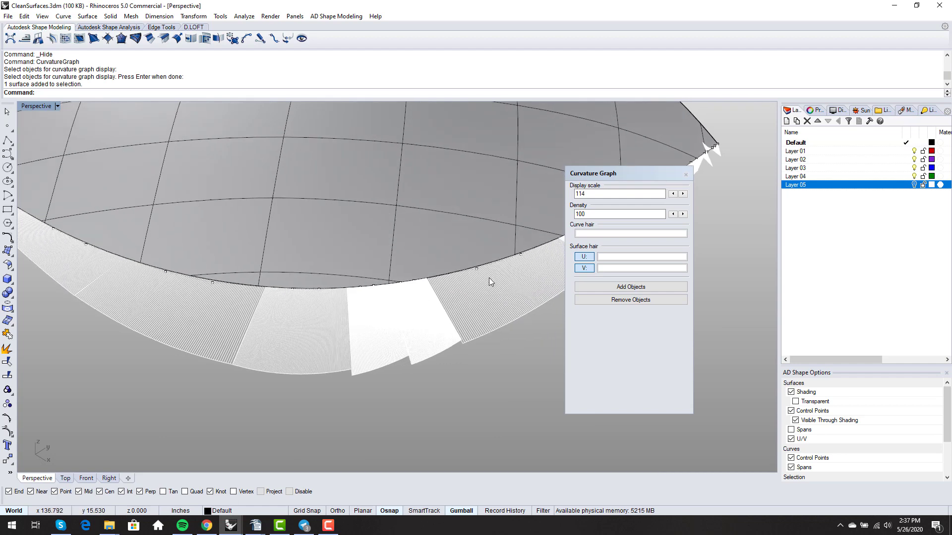
right_click_drag(476, 283, 414, 289)
scroll(419, 286, "down", 4)
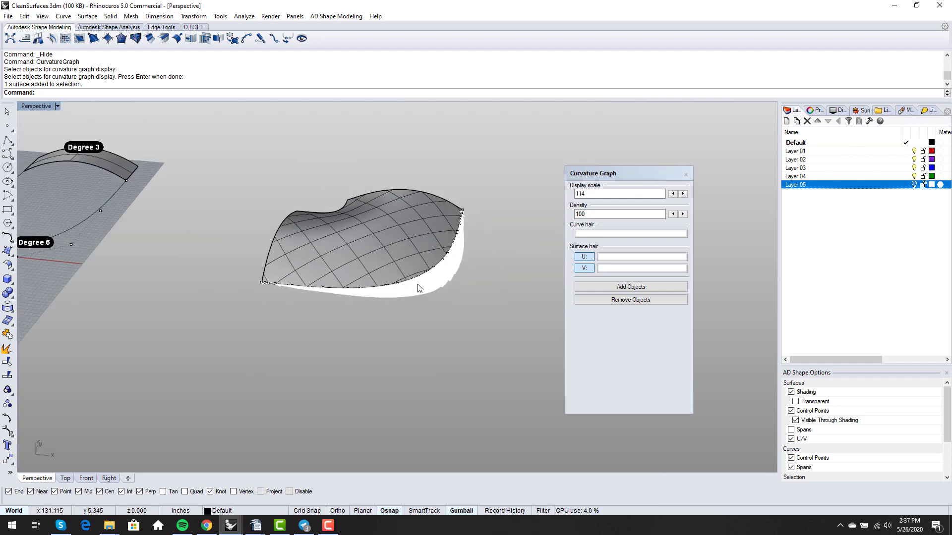
- Close the curvature graph and turn off the control points of the curves
left_click(690, 169)
left_click(685, 174)
scroll(551, 318, "down", 3)
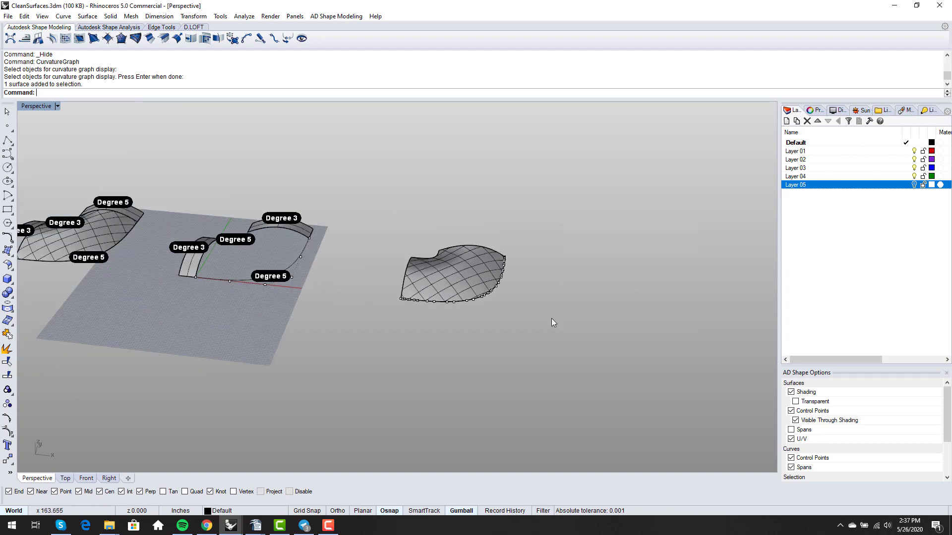
right_click_drag(395, 273, 401, 300)
key("F11")
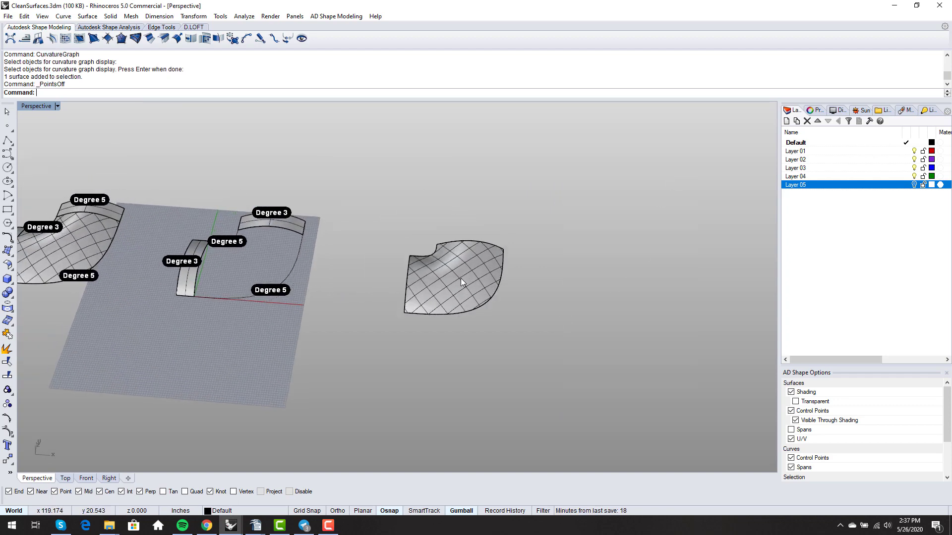
- Delete the patch copy and the duplicated edge curve from the empty space beside the grid
left_click(460, 278)
key("Delete")
left_click(486, 305)
key("Delete")
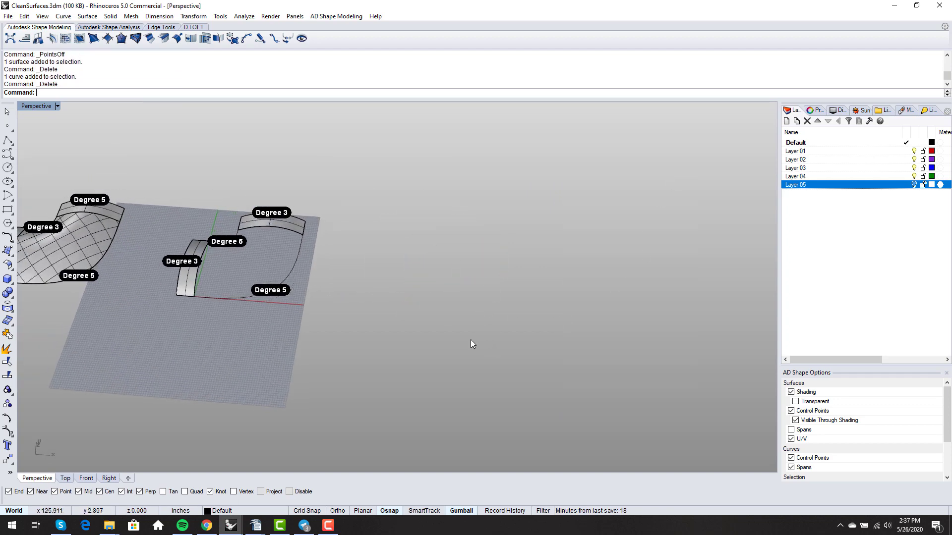
- Draw two separate lines at right angles on empty space beside the grid, with a gap left at their corner
right_click_drag(472, 344, 509, 367)
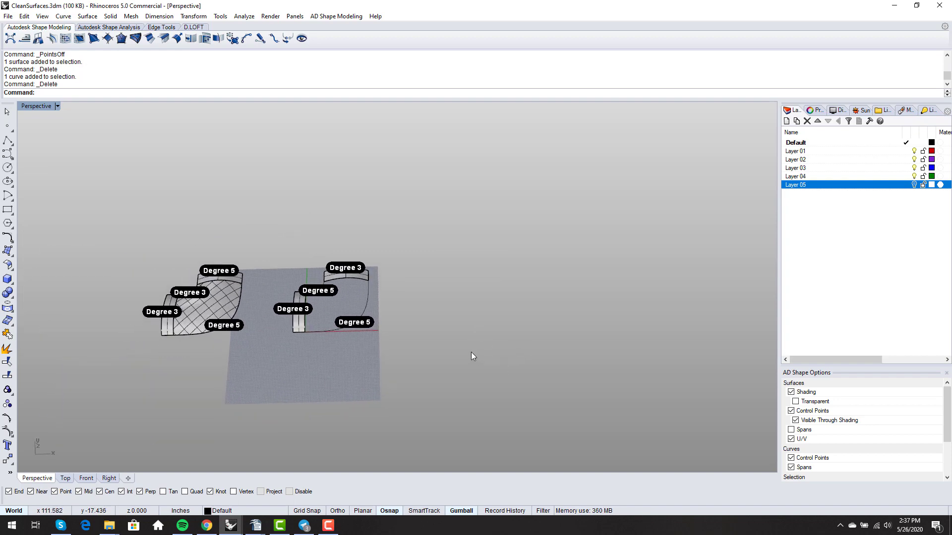
type("l")
key("Return")
left_click(468, 330)
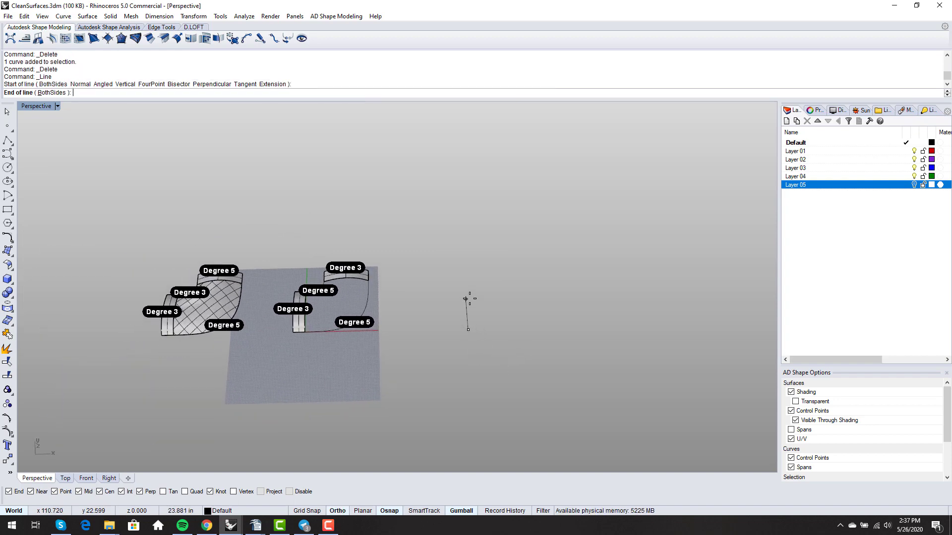
left_click(468, 304)
scroll(472, 300, "up", 3)
key("Return")
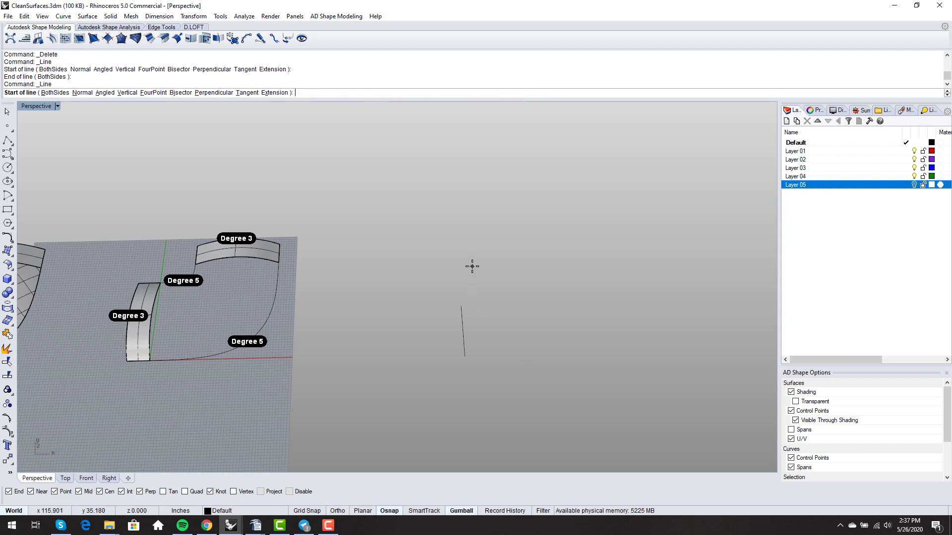
left_click(493, 274)
left_click(567, 272)
left_click(545, 274)
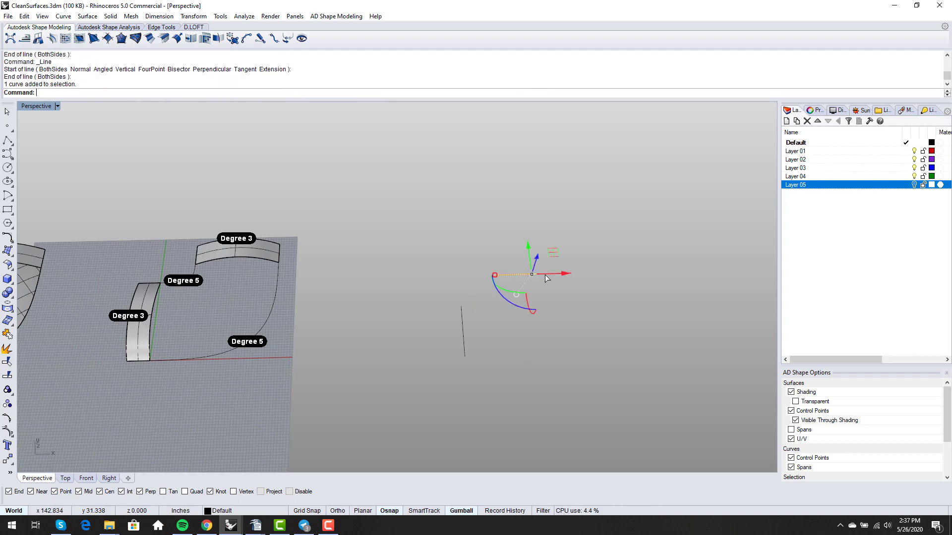
right_click_drag(504, 291, 519, 285)
left_click(459, 279)
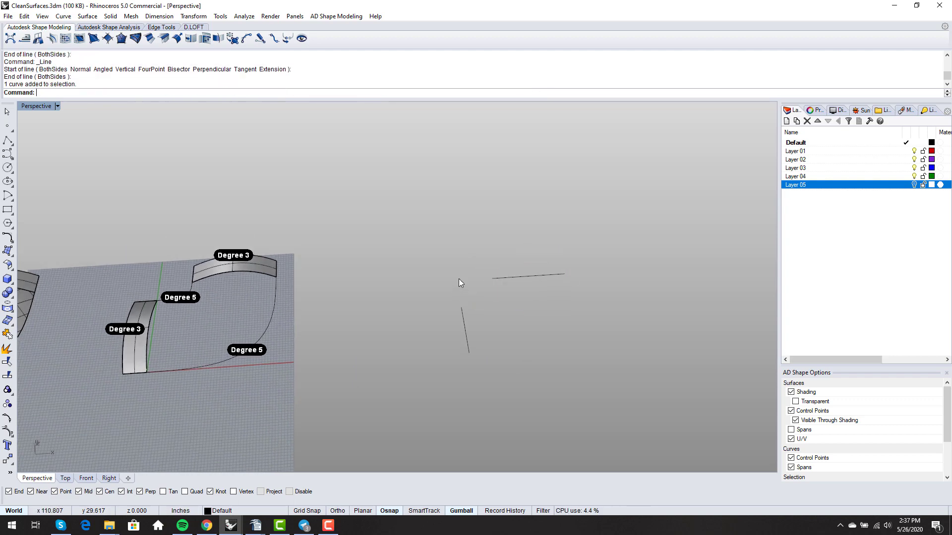
- Bridge the gap between the two lines with a Curve Blend using Tangency (G1) at both ends
left_click(276, 39)
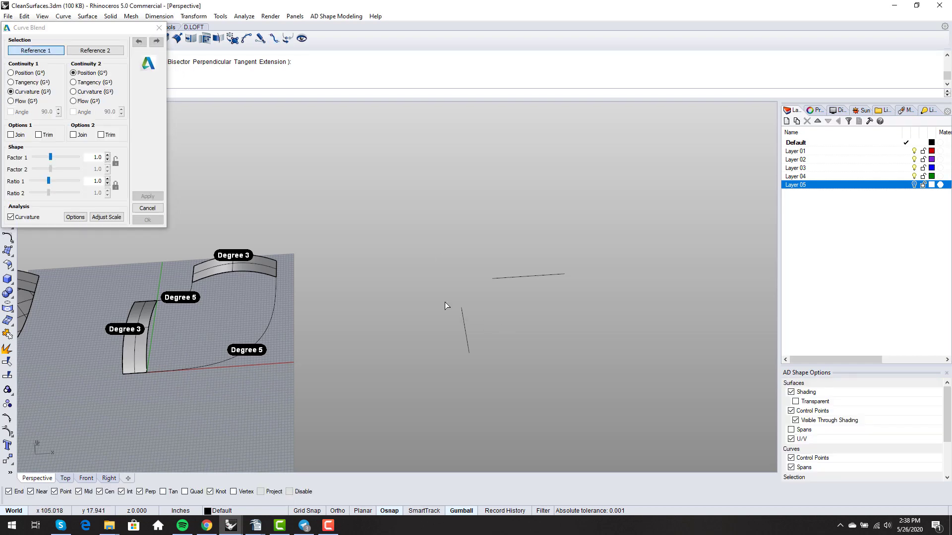
left_click(35, 83)
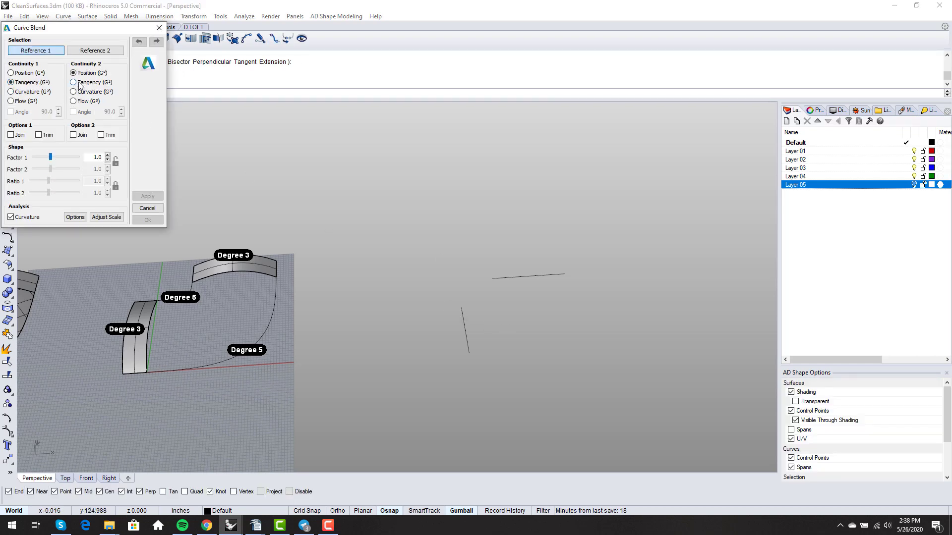
left_click(81, 83)
left_click(464, 313)
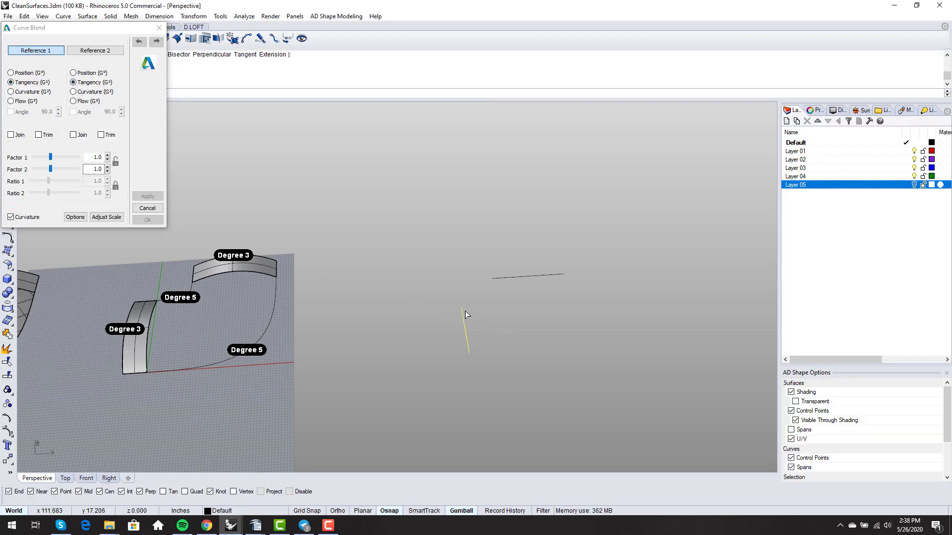
left_click(508, 276)
left_click_drag(526, 286, 490, 282)
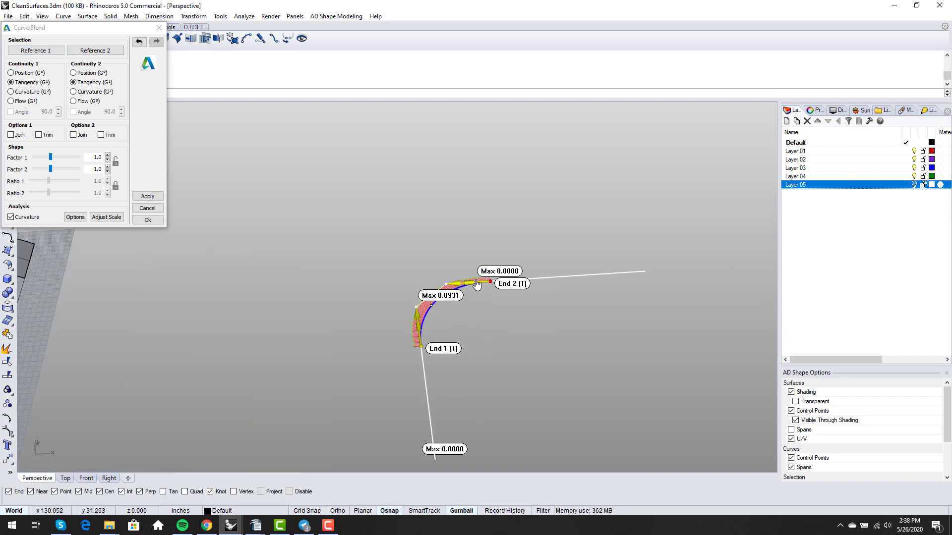
right_click(381, 301)
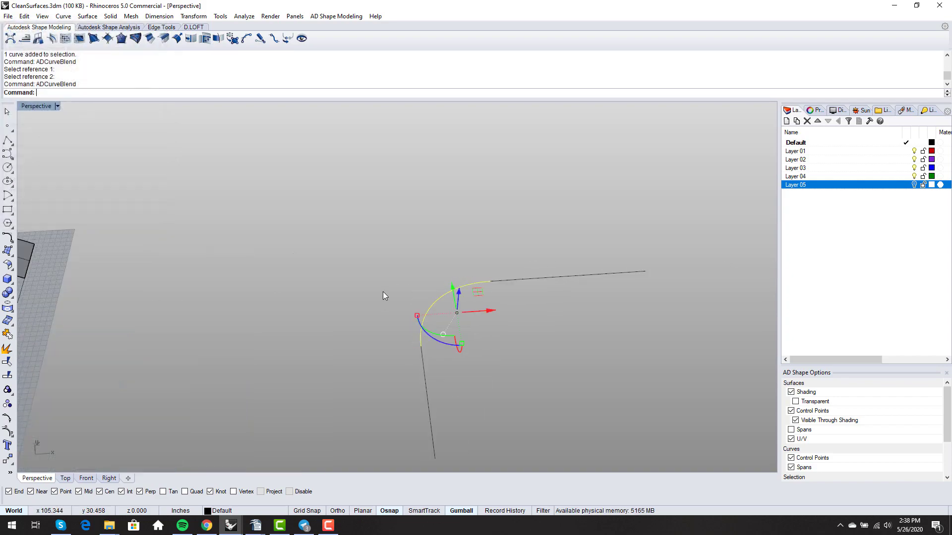
left_click(382, 292)
- Rotate the two lines and their blend curve together about the X axis
scroll(383, 292, "down", 7)
mouse_move(396, 292)
right_mouse_down()
mouse_move(397, 318)
mouse_move(392, 302)
right_mouse_up()
left_click_drag(361, 245, 531, 389)
right_click_drag(531, 388, 471, 331)
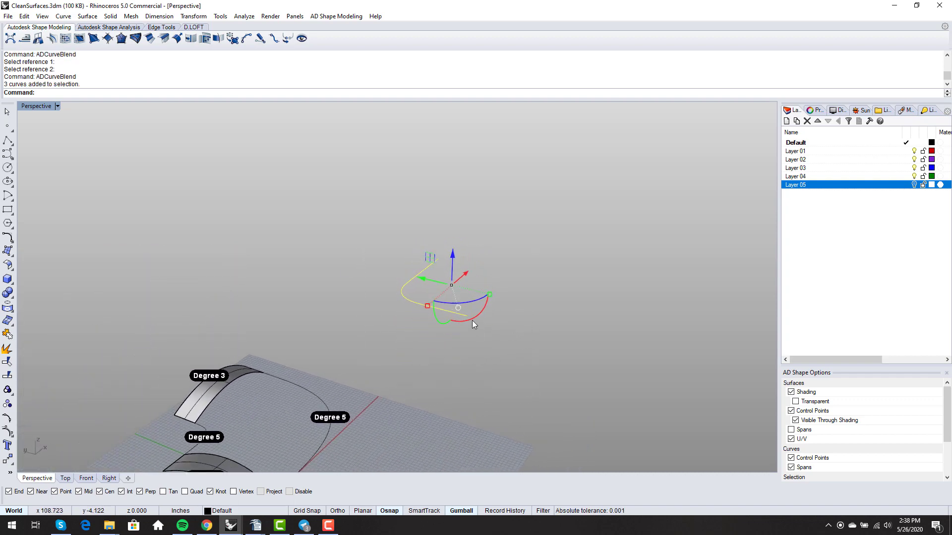
mouse_move(472, 320)
left_mouse_down()
mouse_move(407, 322)
mouse_move(485, 322)
left_mouse_up()
left_click(485, 318)
right_click_drag(484, 318, 405, 321)
left_click_drag(375, 226, 572, 408)
mouse_move(492, 372)
right_mouse_down()
mouse_move(488, 379)
mouse_move(485, 358)
right_mouse_up()
left_click(485, 358)
scroll(430, 276, "up", 4)
scroll(426, 288, "down", 2)
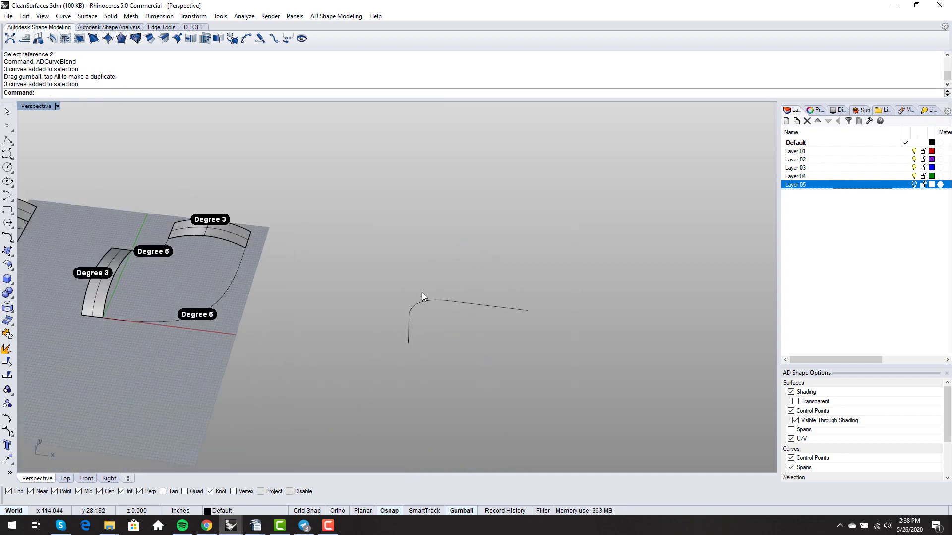
- Display the control points of the blend curve at the corner to examine its structure, and hide them again
left_click(422, 306)
key("F10")
right_click_drag(436, 310, 446, 289)
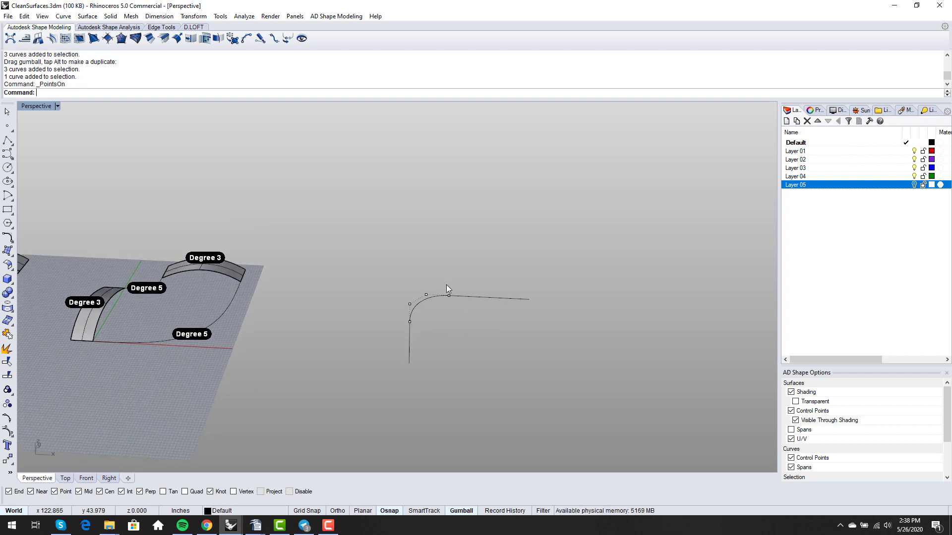
key("F11")
- Join the two straight segments and the corner blend into a single open curve
left_click_drag(396, 260, 582, 436)
type("join")
key("Return")
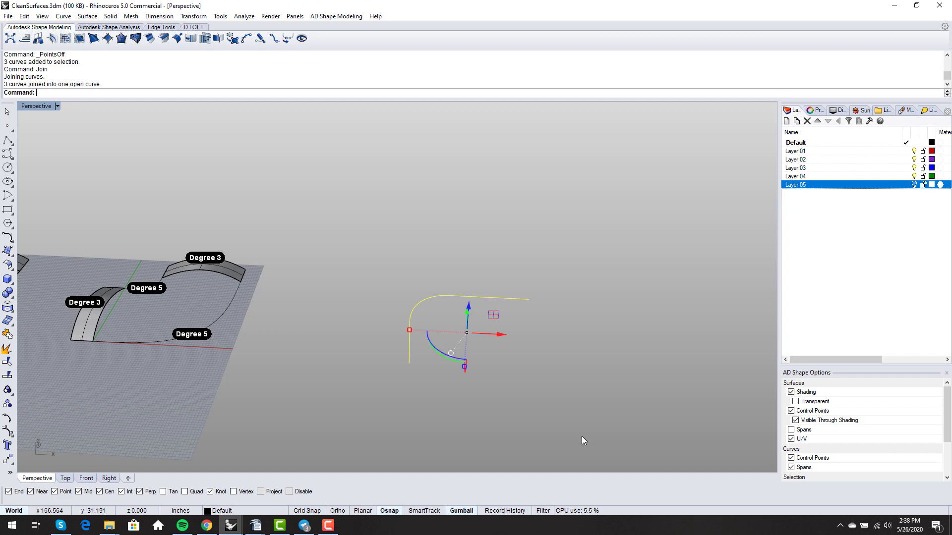
right_click_drag(580, 437, 544, 338)
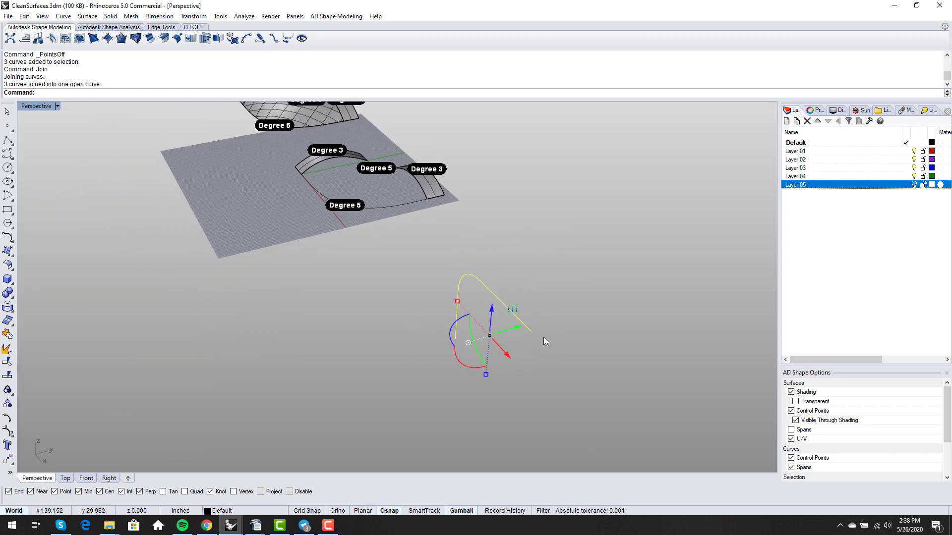
- Place a duplicate of the joined curve along the green gumball axis to form the opposite profile
left_click_drag(513, 327, 638, 308, "alt")
left_click(609, 355)
right_click_drag(608, 355, 601, 369)
- Draw two lines connecting the matching endpoints of the original and duplicated profile curves
type("l")
key("Return")
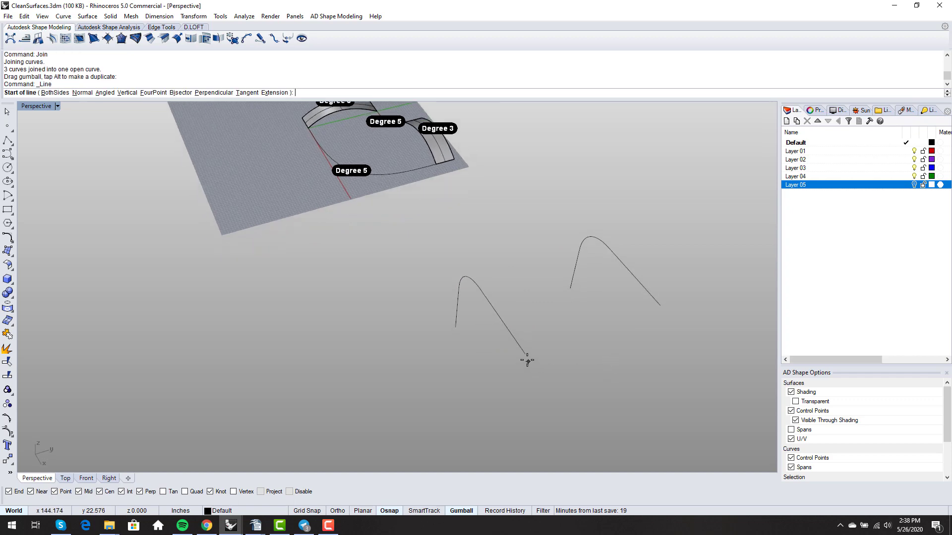
left_click(525, 355)
left_click(659, 305)
key("Return")
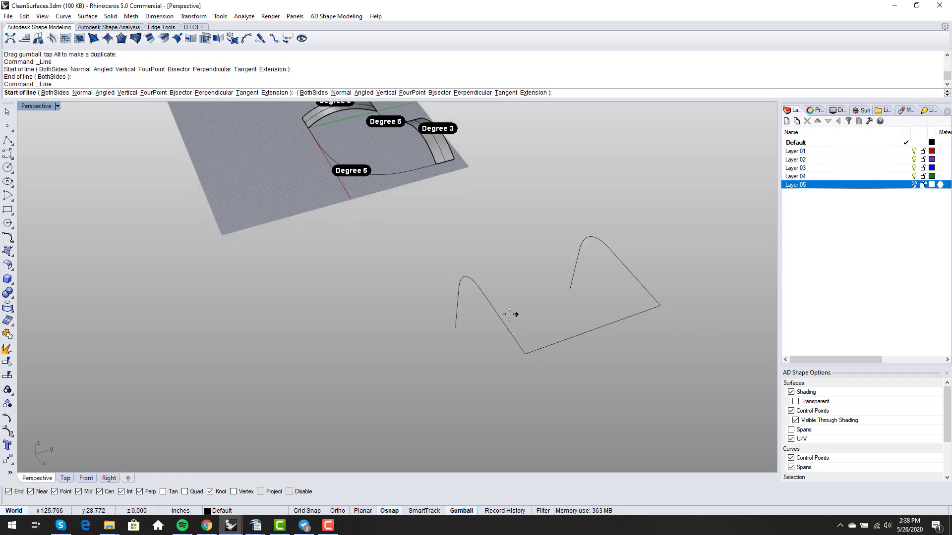
left_click(455, 327)
left_click(570, 289)
scroll(555, 293, "down", 4)
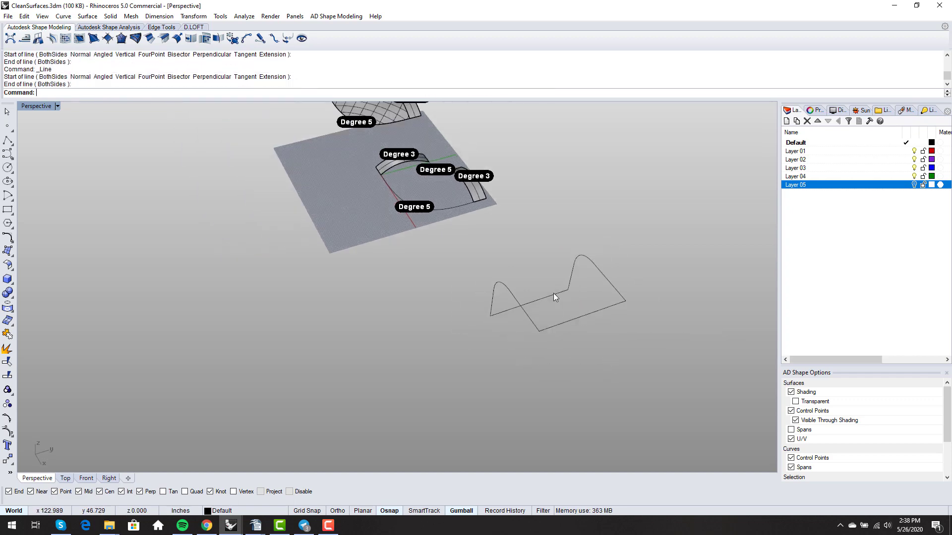
- Explode both joined profile curves into their separate segments
right_click_drag(554, 293, 588, 325)
right_click_drag(588, 325, 496, 273, "shift")
scroll(473, 275, "up", 4)
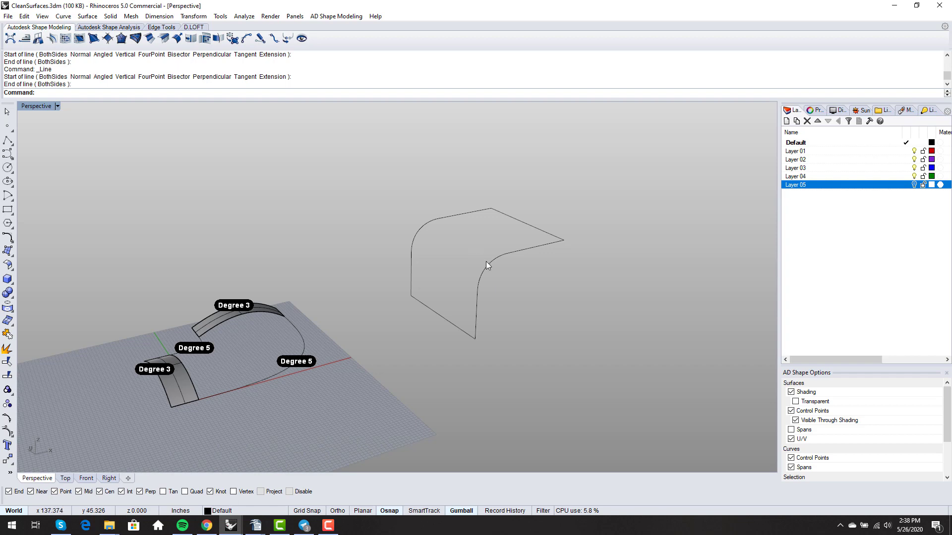
left_click(487, 262)
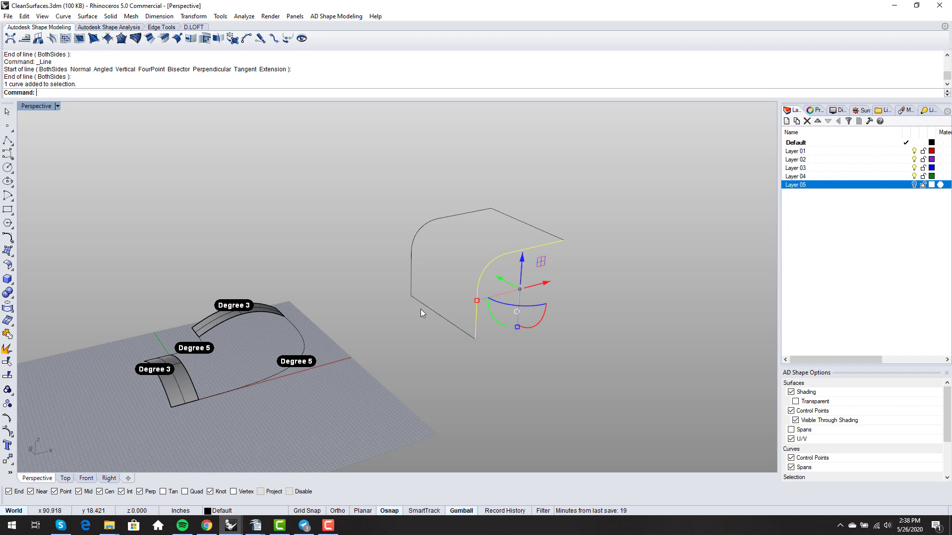
left_click(397, 309)
left_click(477, 290)
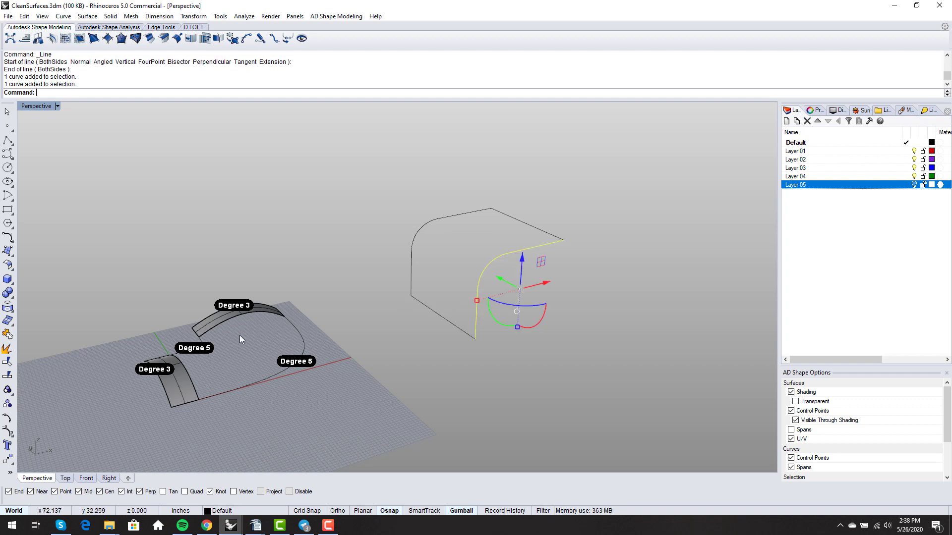
left_click(10, 349)
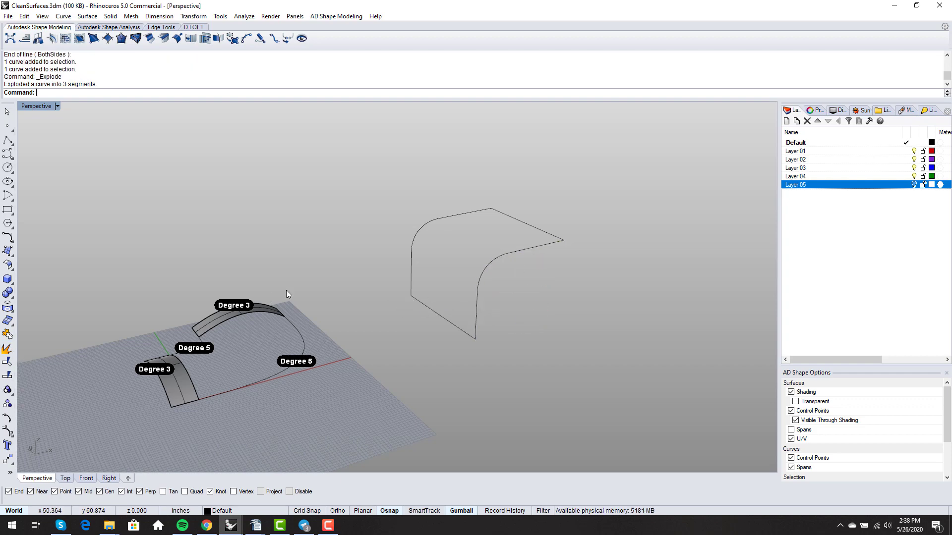
left_click(410, 264)
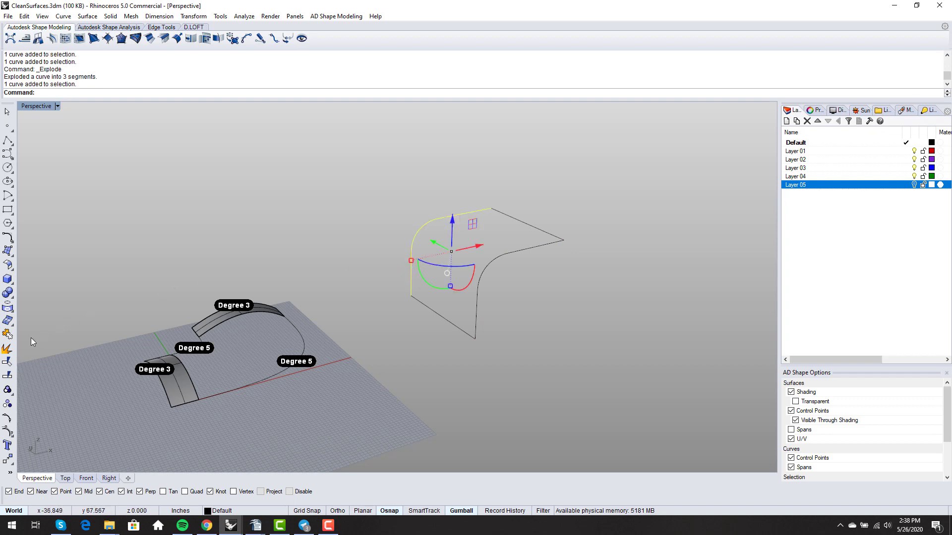
left_click(8, 349)
left_click(332, 323)
right_click_drag(332, 323, 352, 323)
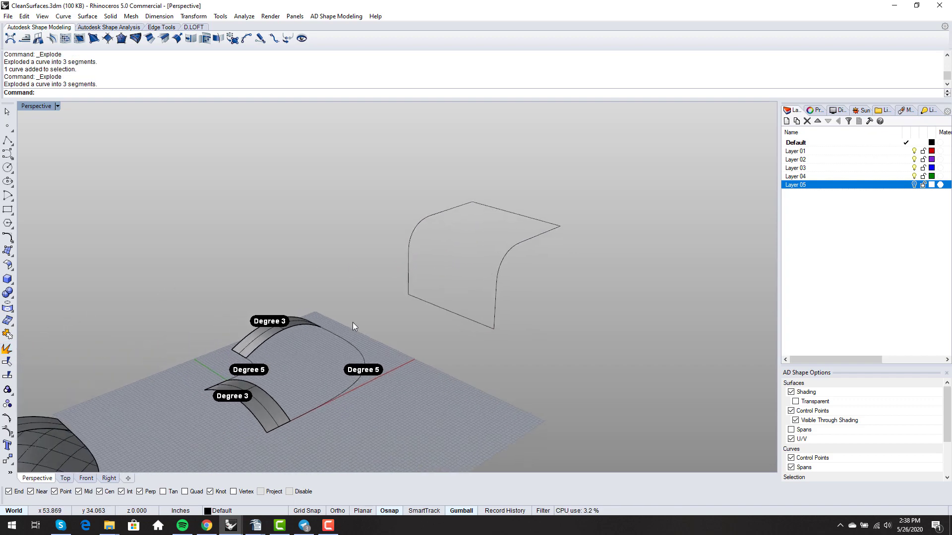
- Loft a surface between the two vertical line segments of the profiles
type("loft")
key("Return")
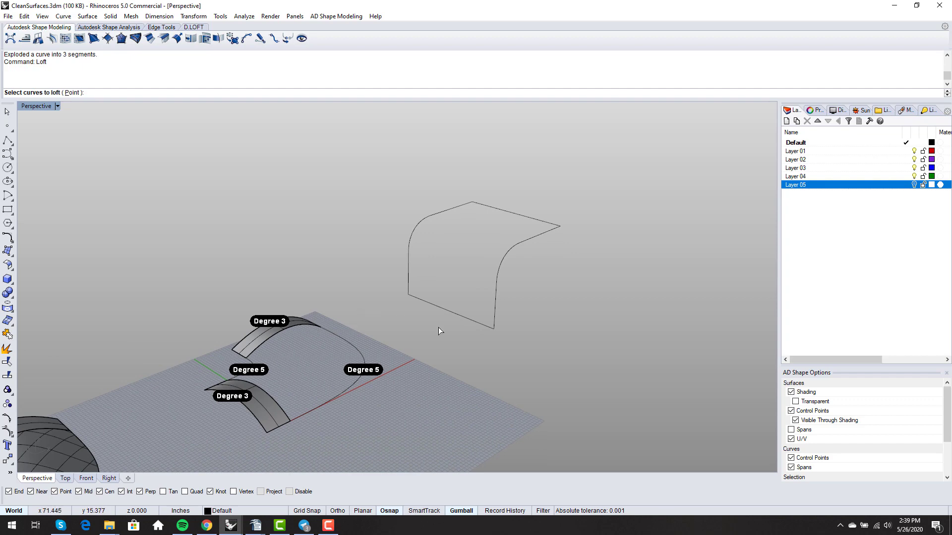
left_click(492, 317)
left_click(409, 288)
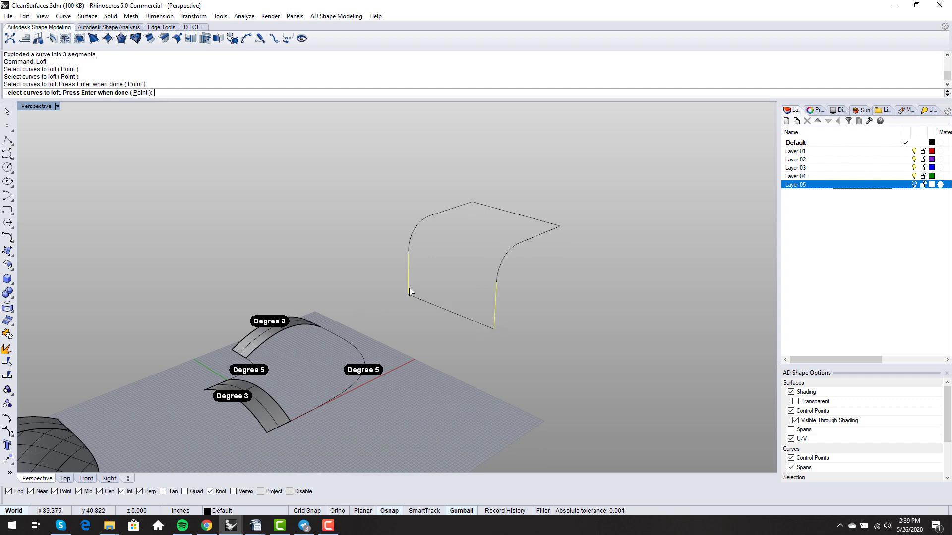
key("Return")
key("Return")
- Loft a surface between the two curved corner segments of the profiles
key("Return")
left_click(502, 270)
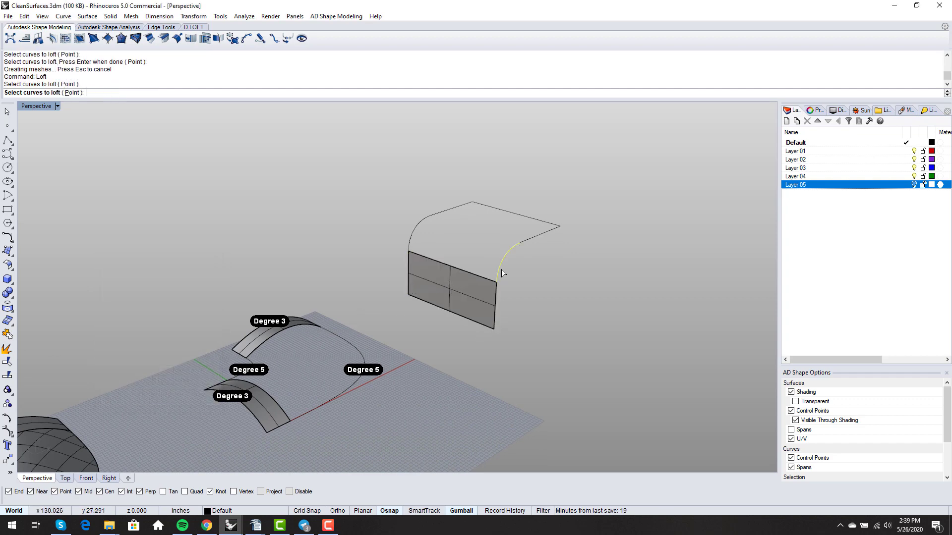
left_click(409, 244)
key("Return")
key("Return")
- Loft a surface between the two upper straight segments of the profiles
key("Return")
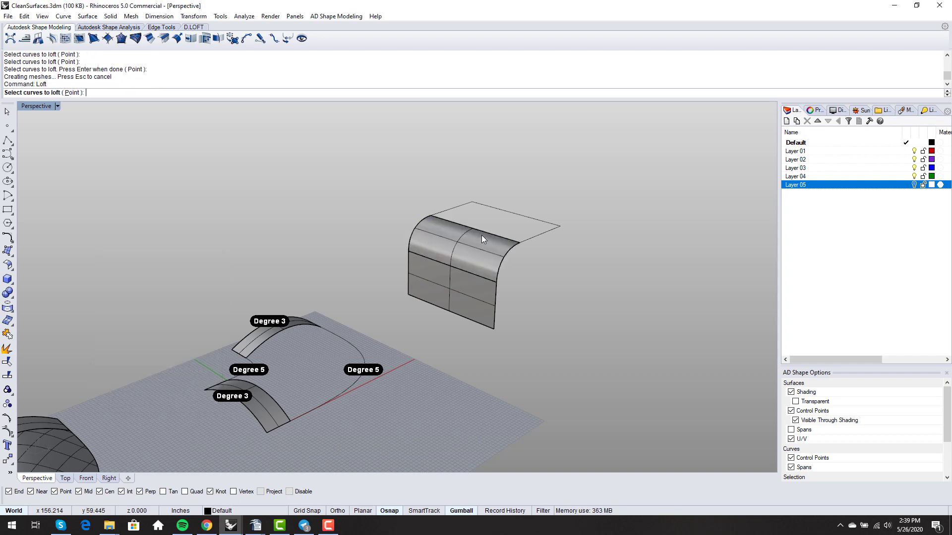
left_click(528, 240)
left_click(440, 212)
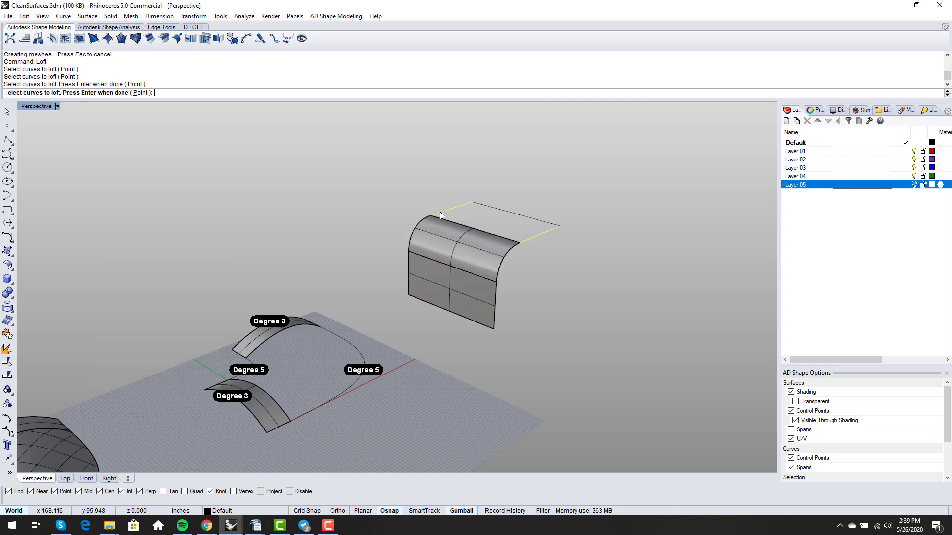
key("Return")
key("Return")
- Examine the flat top, vertical side and curved corner surfaces as separate pieces
right_click_drag(453, 222, 520, 223)
left_click(517, 217)
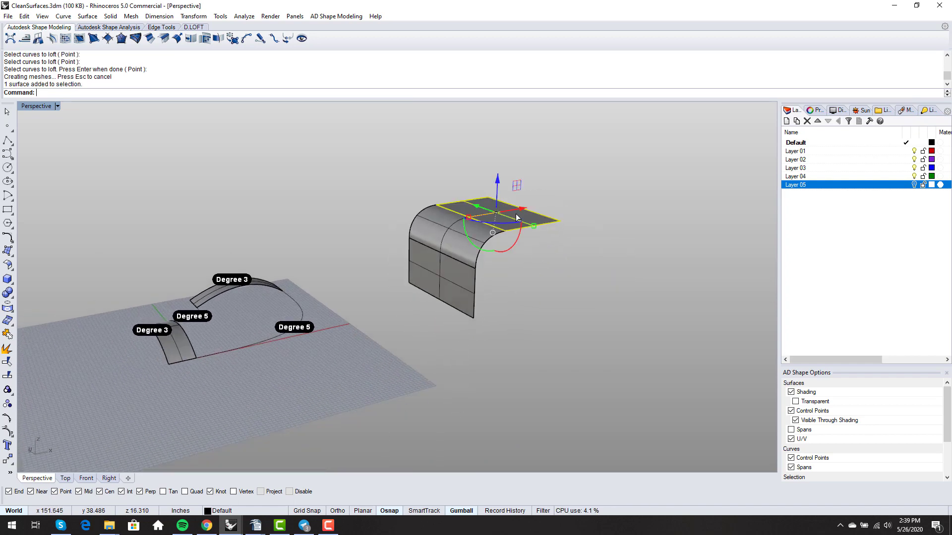
left_click(540, 192)
left_click(448, 294)
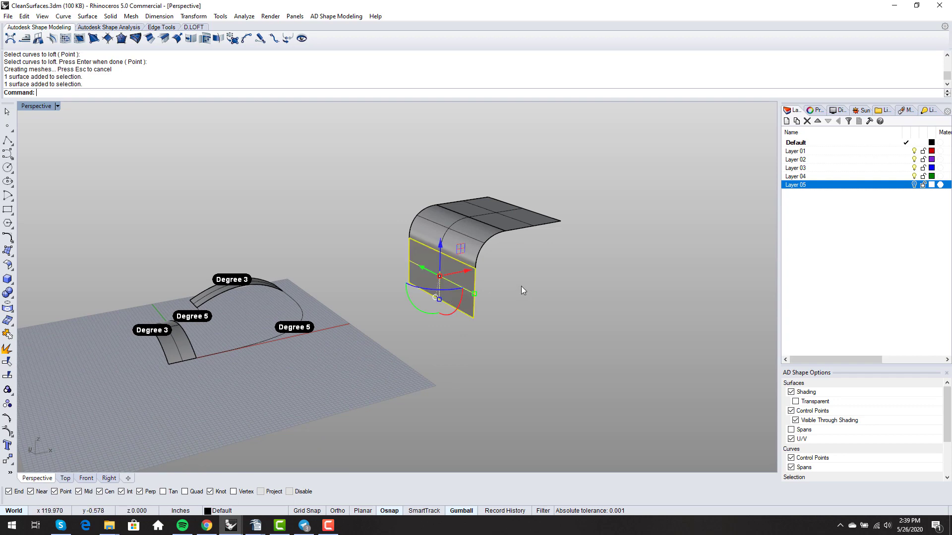
left_click(523, 285)
left_click(464, 243)
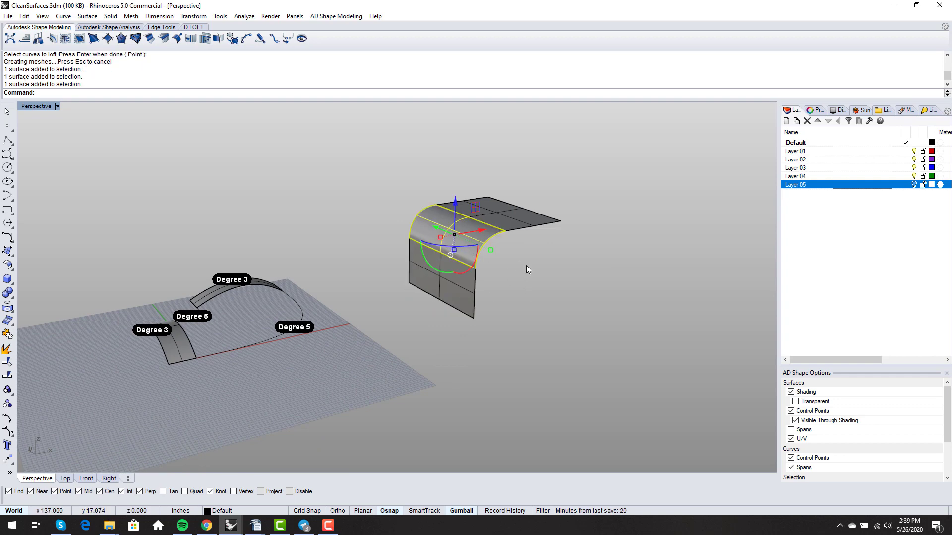
right_click_drag(527, 268, 519, 286)
left_click(520, 286)
- Pull the flat top surface's inner edge control points about 9.6 inches away from the curved surface, and shift one corner point slightly farther
left_click(446, 201)
scroll(461, 209, "up", 5)
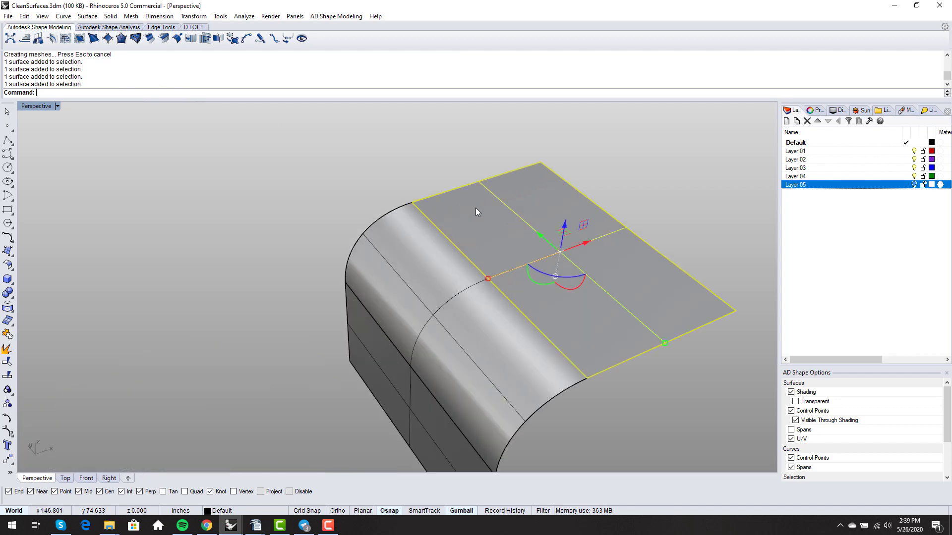
key("F10")
left_click(587, 378)
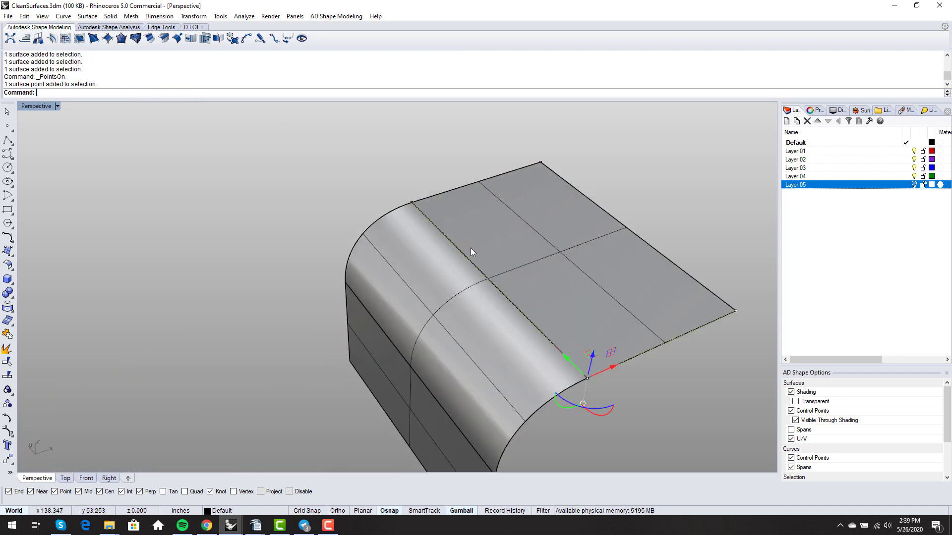
left_click(417, 208, "shift")
scroll(519, 273, "down", 1)
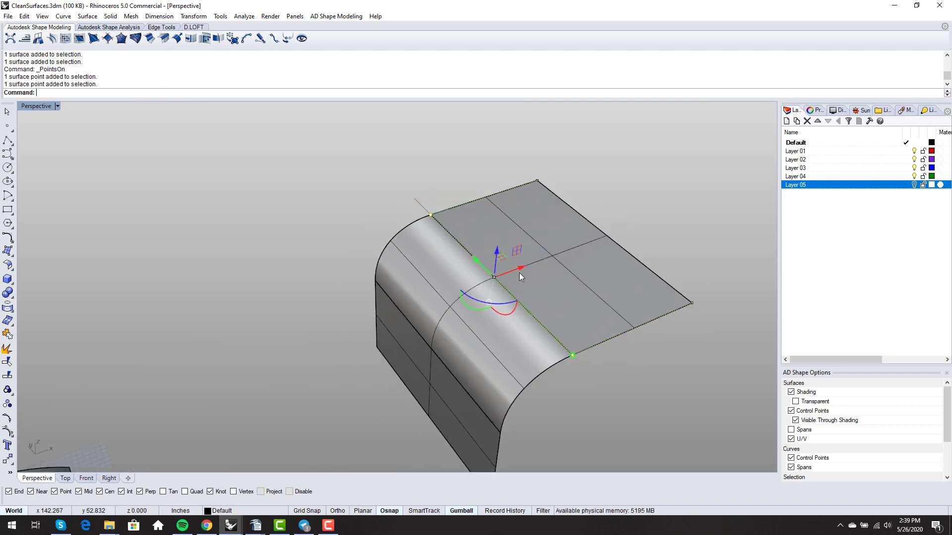
left_click_drag(519, 272, 560, 263)
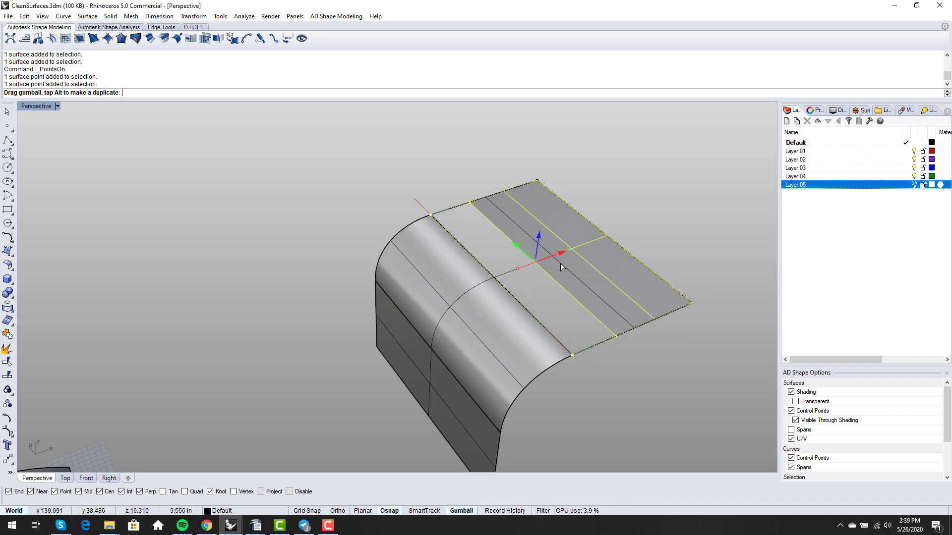
left_click(616, 336)
left_click_drag(641, 325, 662, 316)
left_click(585, 318)
- Match the curved surface's upper edge to the flat top surface's inner edge with Tangency continuity using MatchSrf
scroll(585, 319, "down", 4)
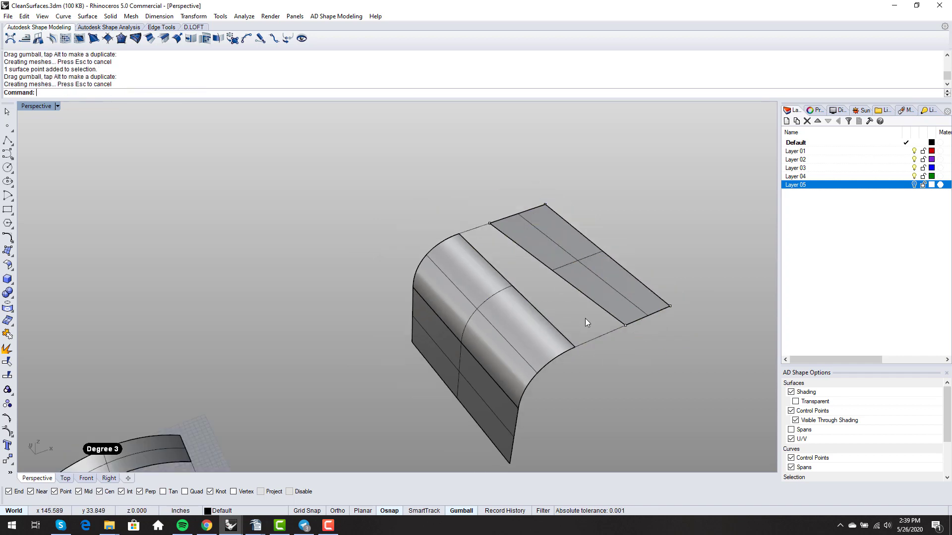
key("Return")
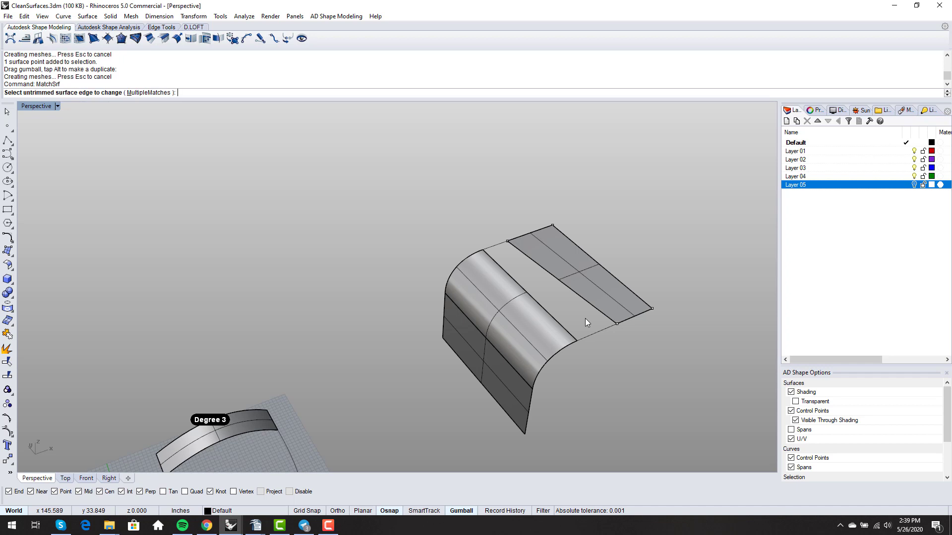
left_click(590, 330)
left_click(591, 332)
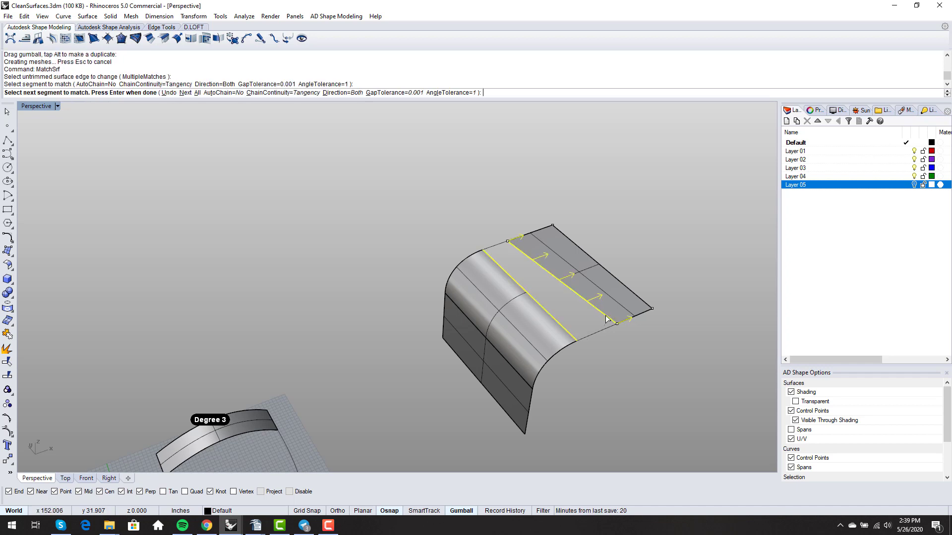
key("Return")
left_click(663, 183)
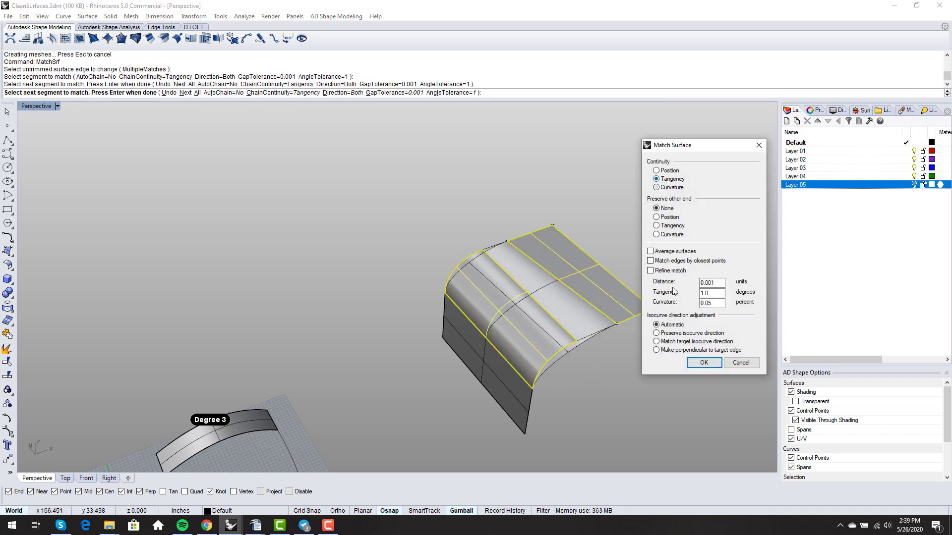
right_click_drag(567, 315, 542, 291)
key("Return")
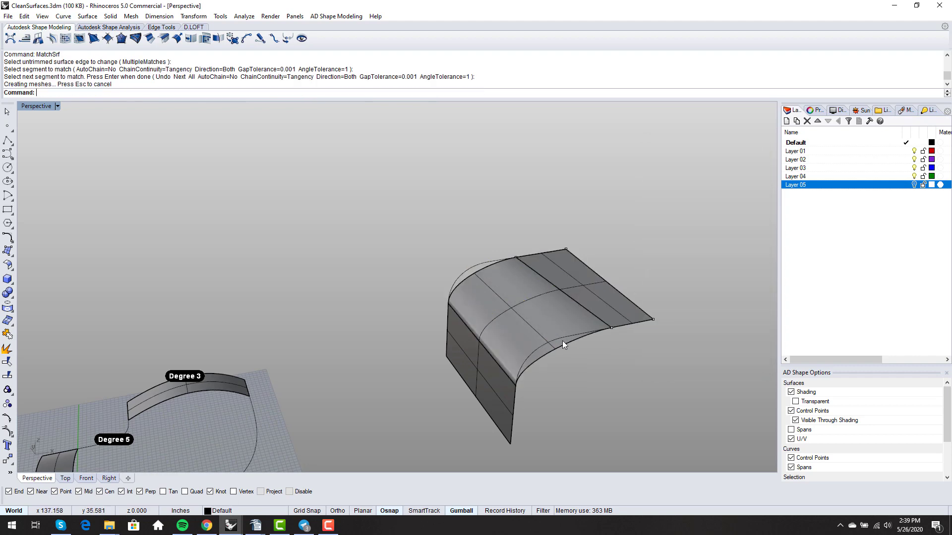
- Undo the surface match and both control point moves on the flat top surface
right_click_drag(562, 340, 537, 312)
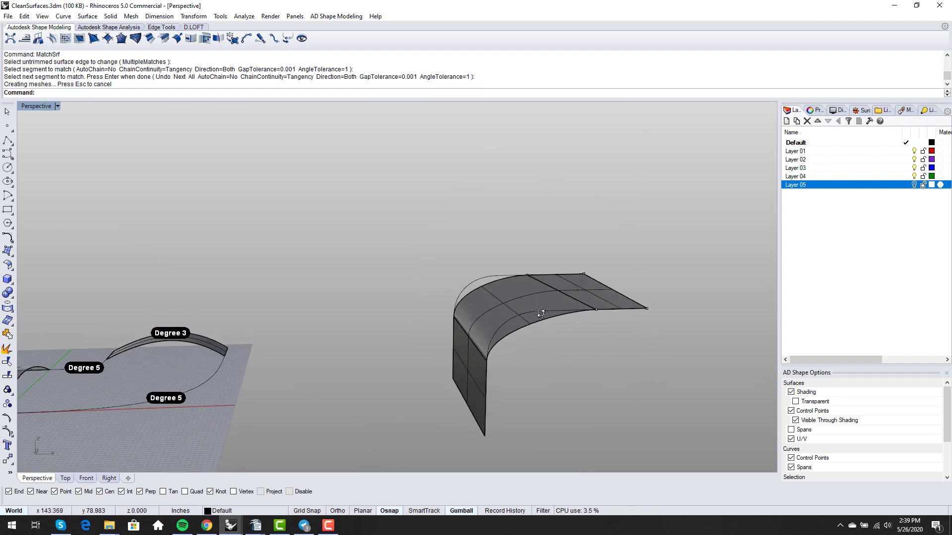
key("ctrl+z")
key("ctrl+z")
key("ctrl+z")
key("Escape")
- Delete the curved, flat top and vertical lofted surfaces, leaving only the profile curves and connecting lines
right_click_drag(499, 225, 513, 311)
left_click(513, 312)
key("Delete")
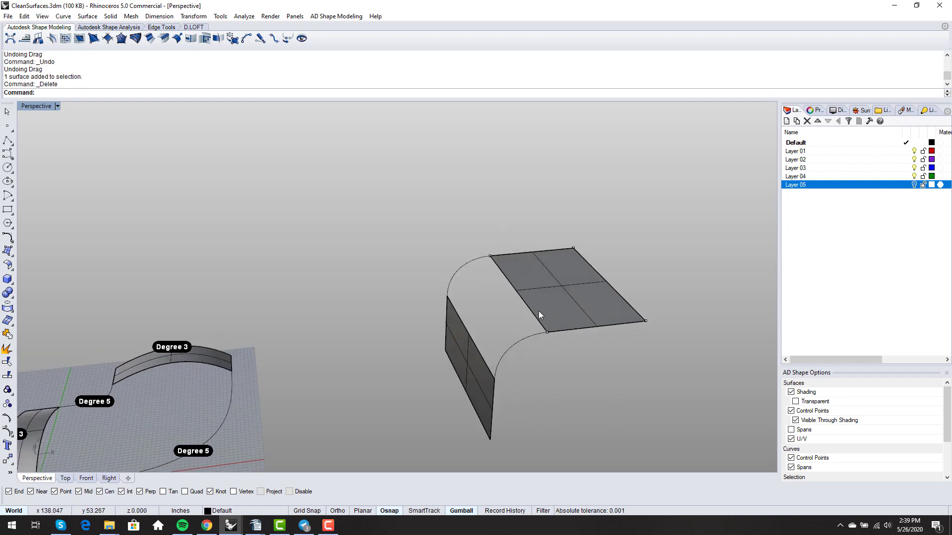
key("Escape")
left_click(538, 311)
key("Delete")
left_click(460, 358)
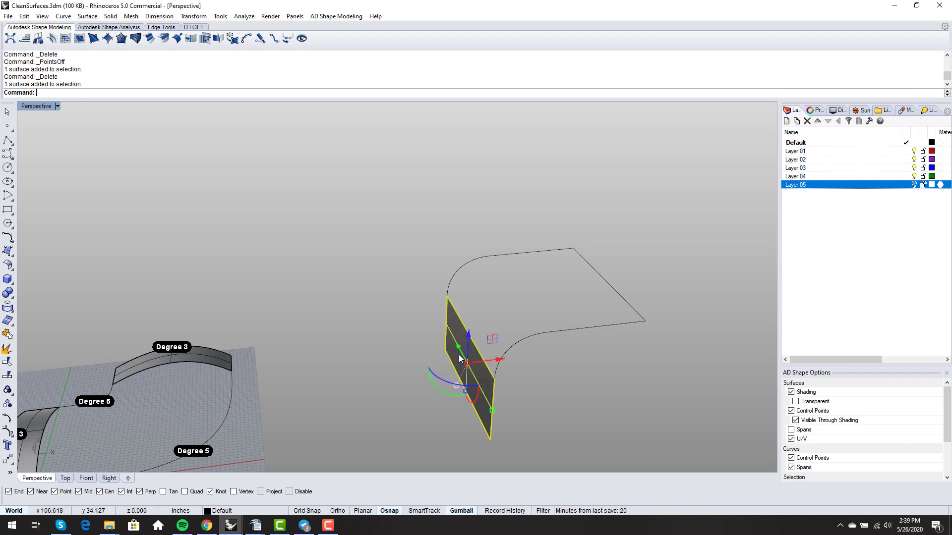
key("Delete")
- Join the six profile segments into two continuous open curves, one along each side, and check each joined curve
right_click_drag(460, 358, 511, 345)
left_click(508, 334)
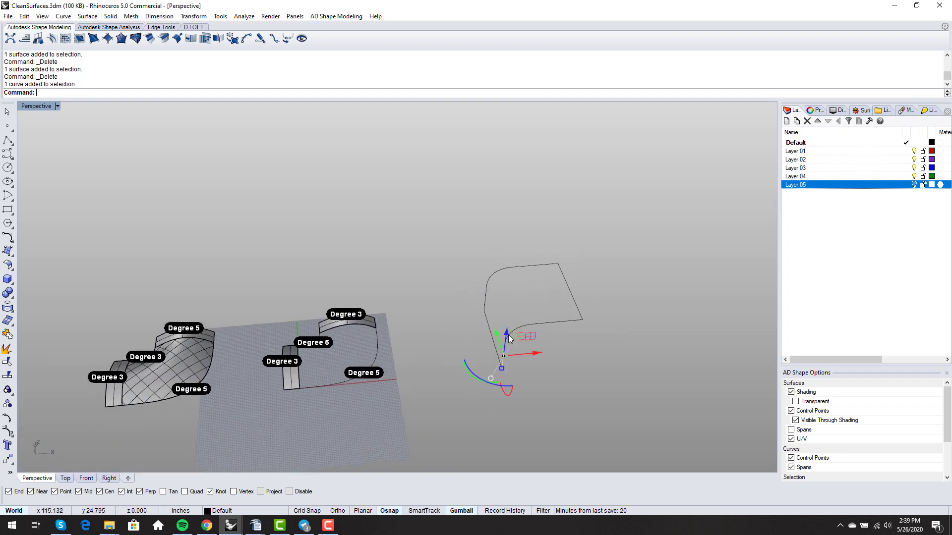
left_click(529, 325, "shift")
left_click(556, 322, "shift")
left_click(549, 267, "shift")
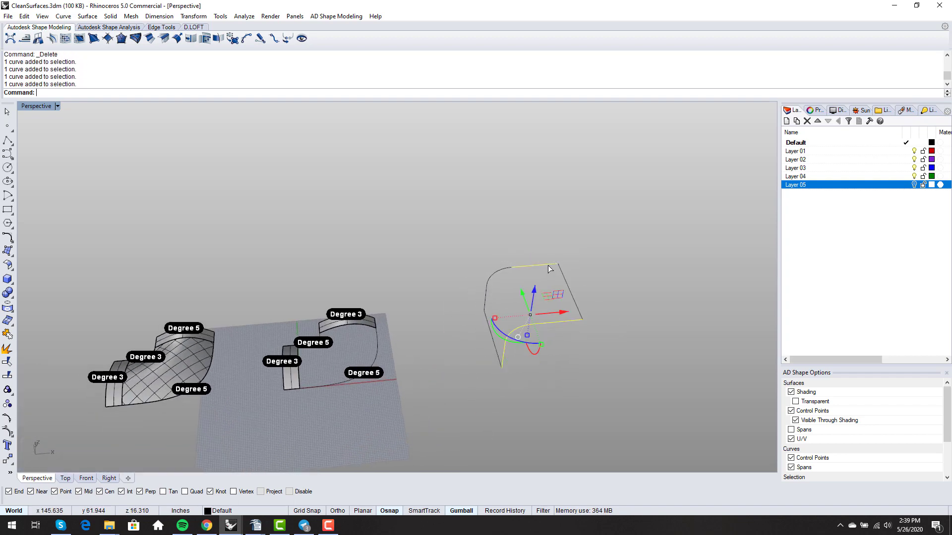
left_click(494, 276, "shift")
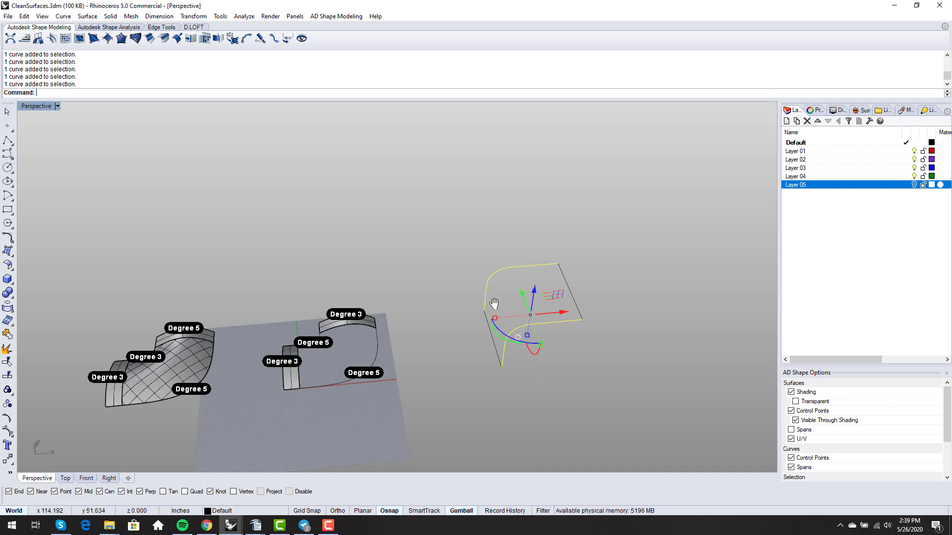
right_click_drag(494, 303, 575, 315)
key("ctrl+j")
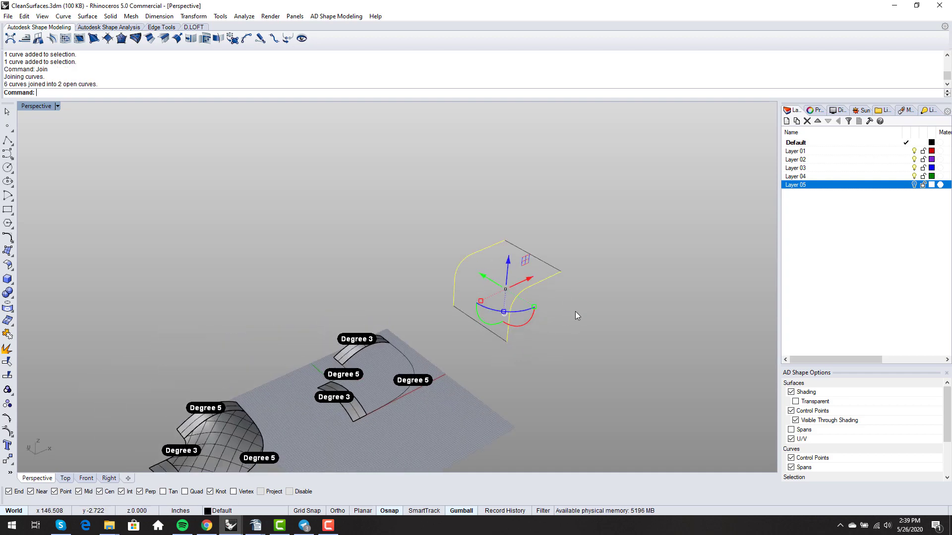
left_click(575, 315)
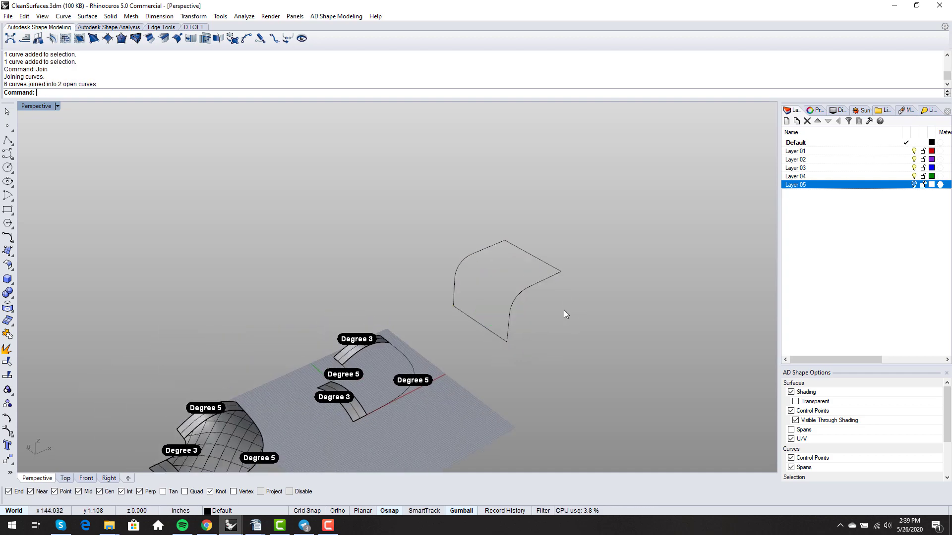
left_click(522, 286)
left_click(480, 252)
left_click(447, 221)
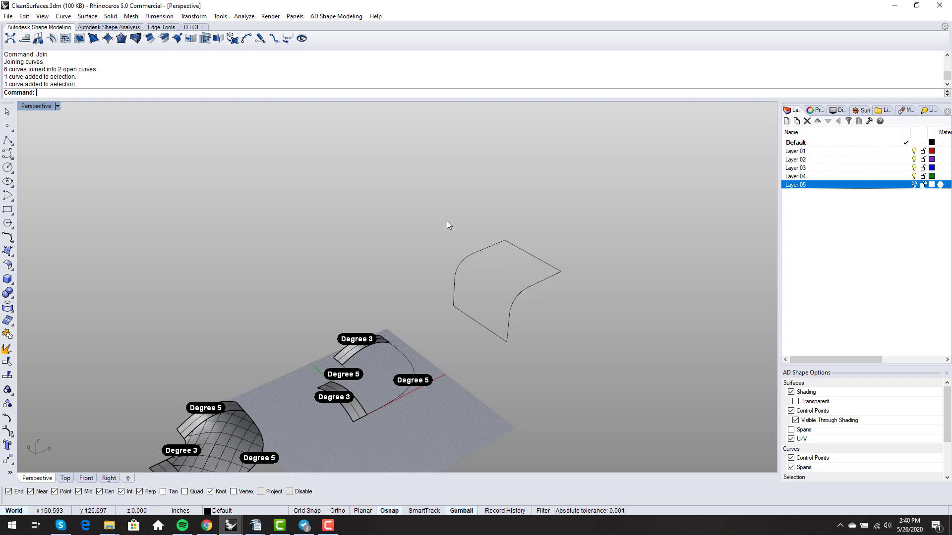
- Create a NetworkSrf surface from the two joined profiles and two connecting lines, with preview on and Position matching on all four edges
type("NetworkSrf")
key("Return")
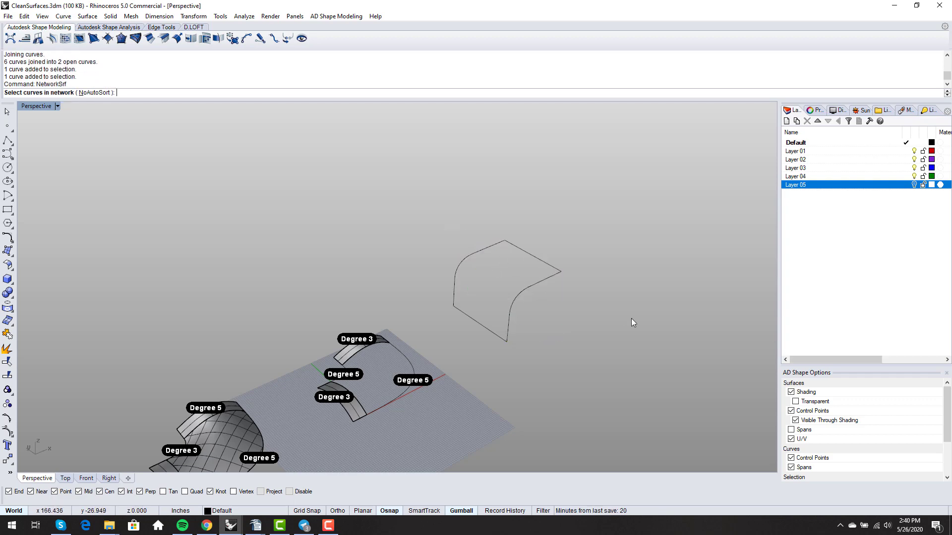
left_click(536, 284)
left_click(519, 250)
left_click(491, 248)
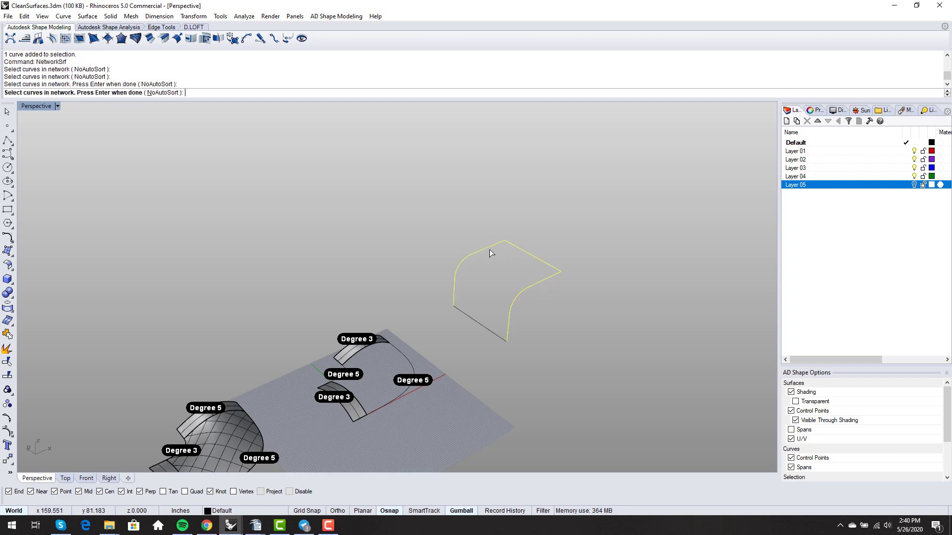
left_click(470, 320)
key("Return")
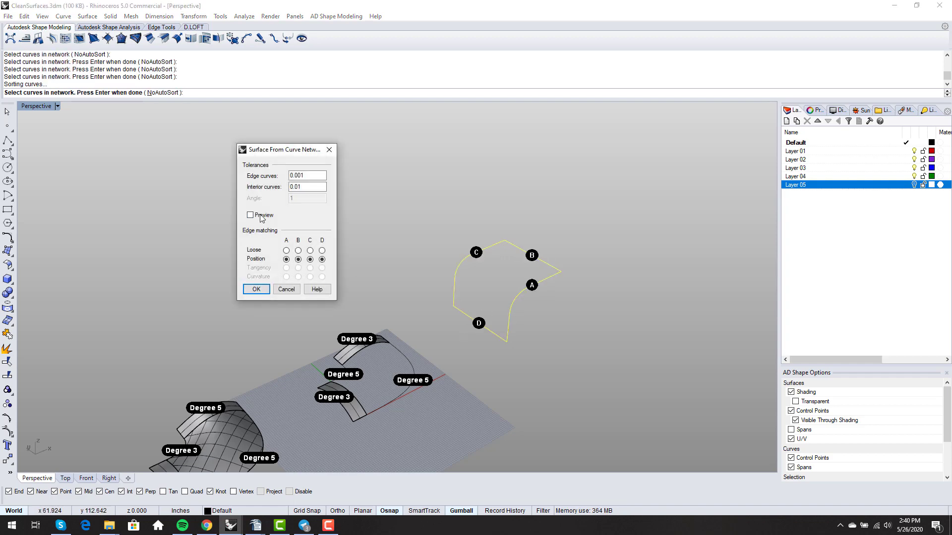
left_click(262, 218)
scroll(521, 306, "up", 6)
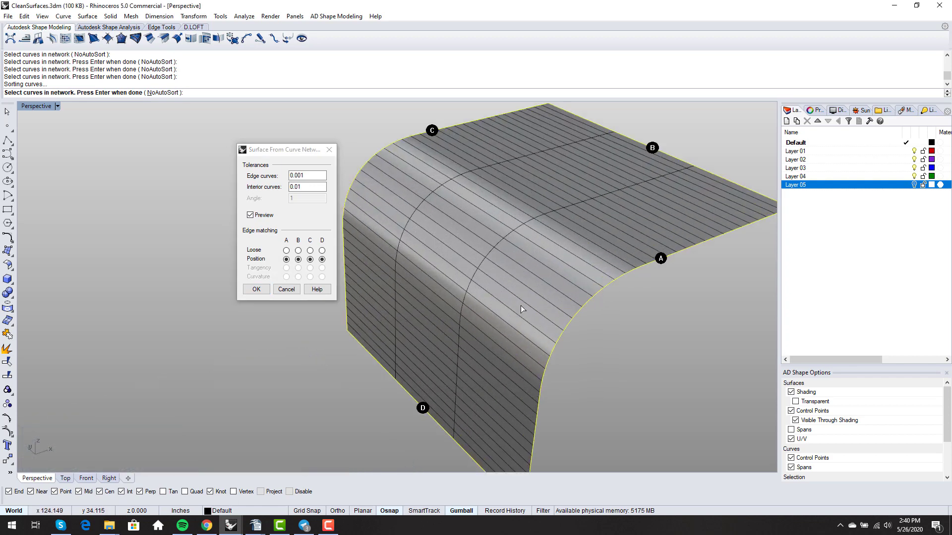
scroll(521, 306, "down", 5)
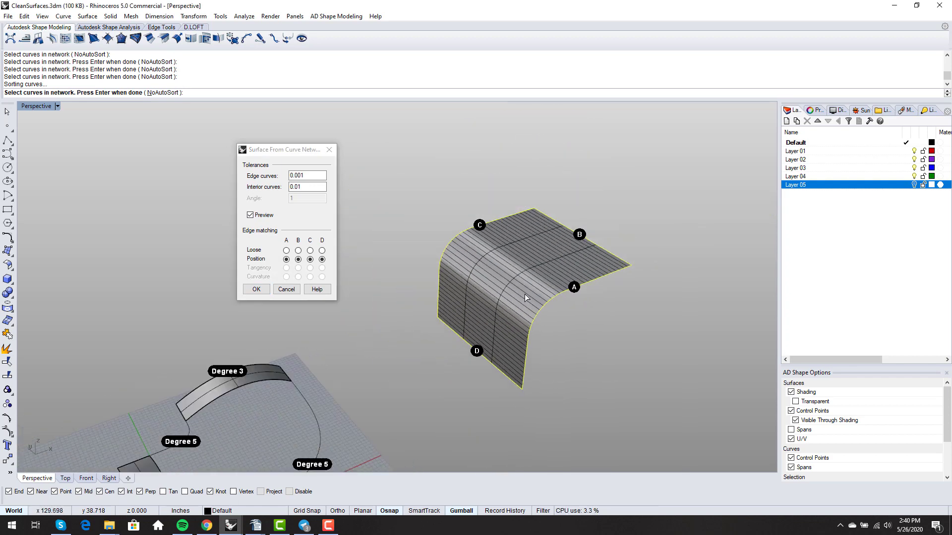
scroll(528, 292, "up", 3)
scroll(570, 318, "down", 4)
scroll(619, 337, "up", 3)
key("Return")
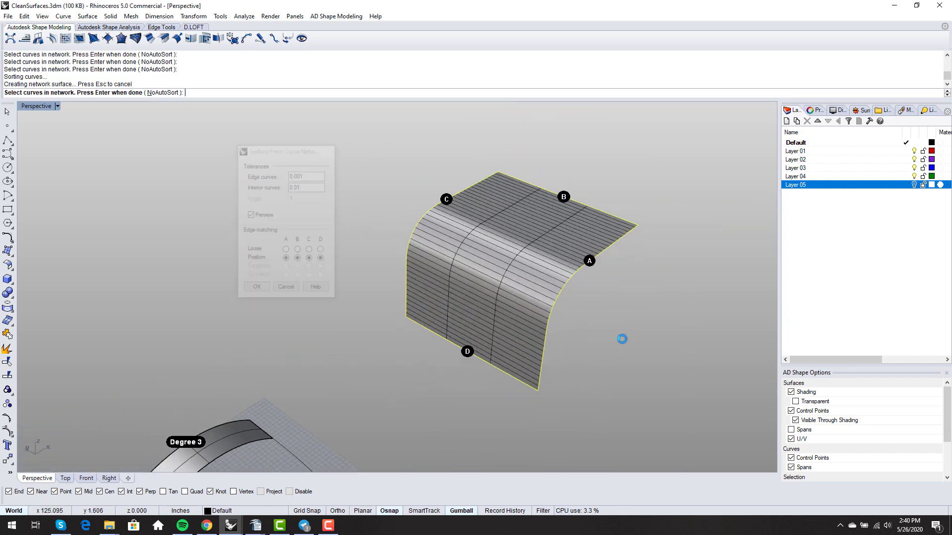
- Turn on the network surface's control points and select them all with SelPt to check the point count
left_click(534, 286)
key("F10")
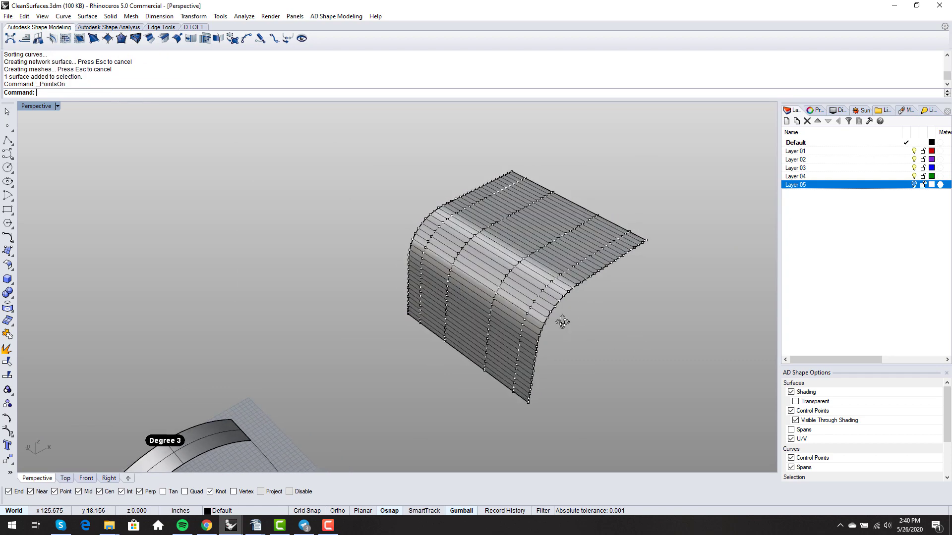
scroll(560, 319, "down", 5)
scroll(545, 308, "up", 3)
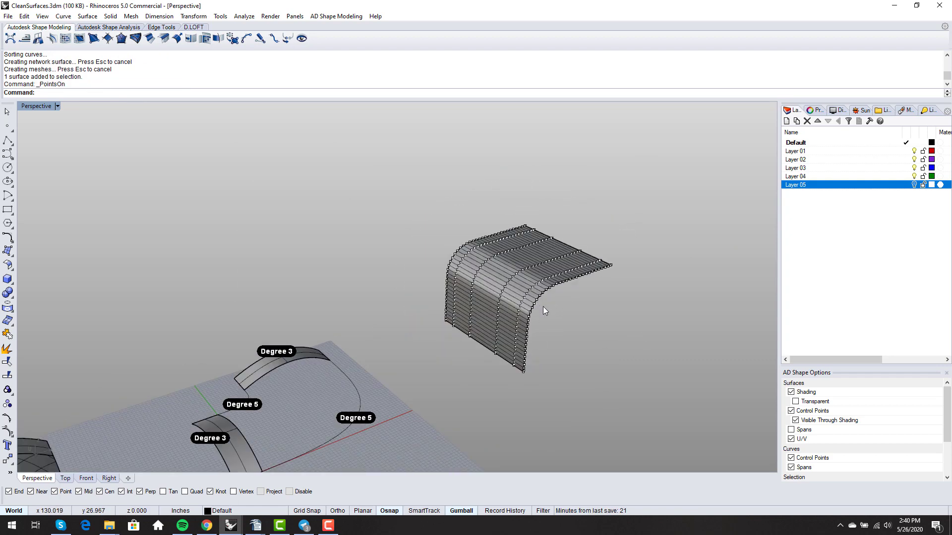
type("SelPt")
key("Return")
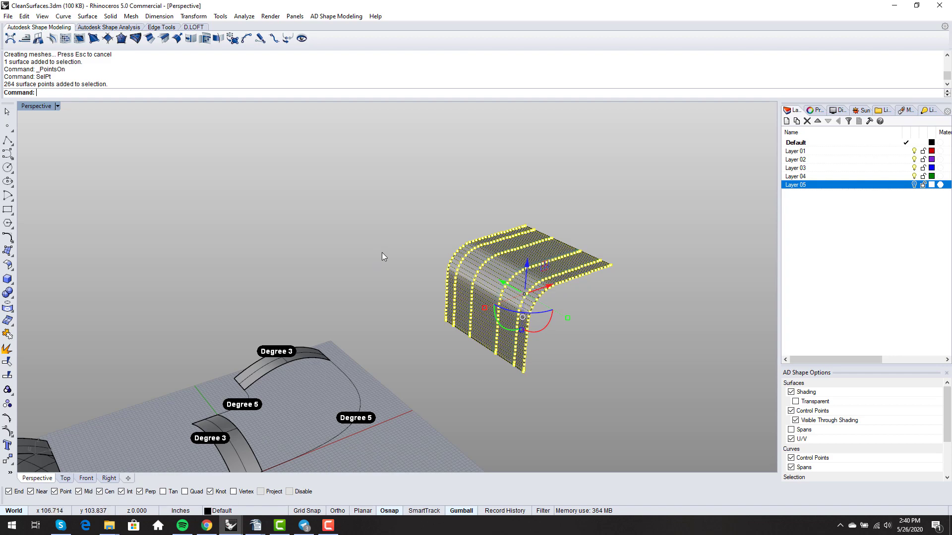
key("Escape")
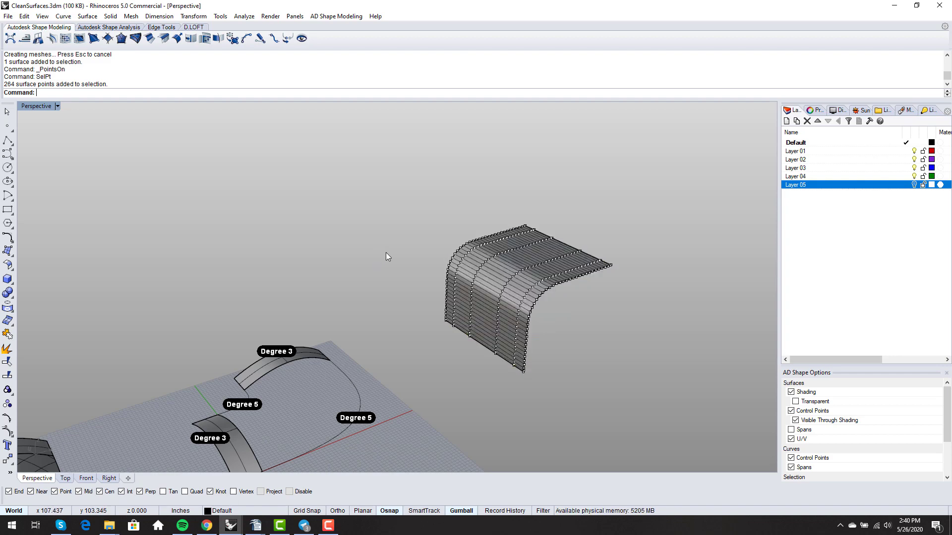
- Display the CurvatureGraph on the network surface in U and V at display scale 114 and density 100, keeping the graph window clear of the surface
scroll(538, 298, "up", 4)
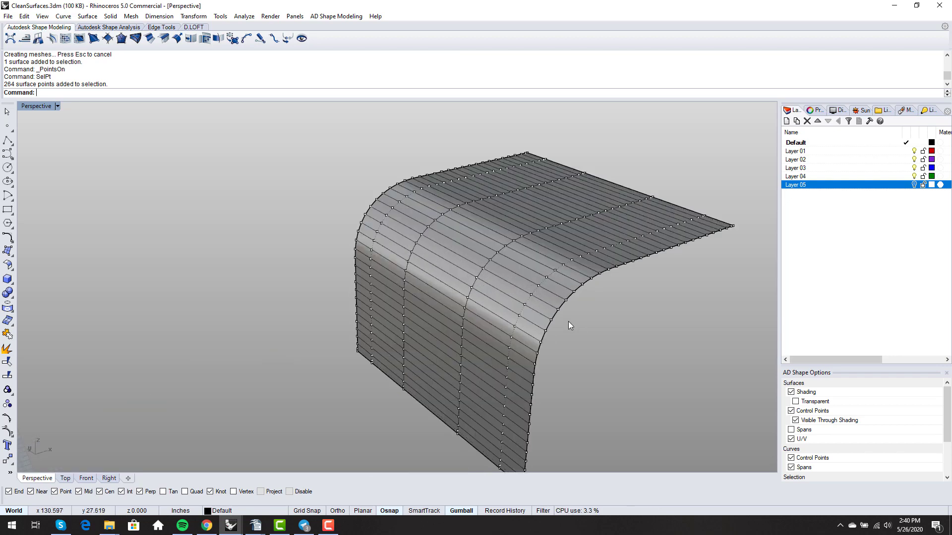
type("CurvatureGraph")
key("Return")
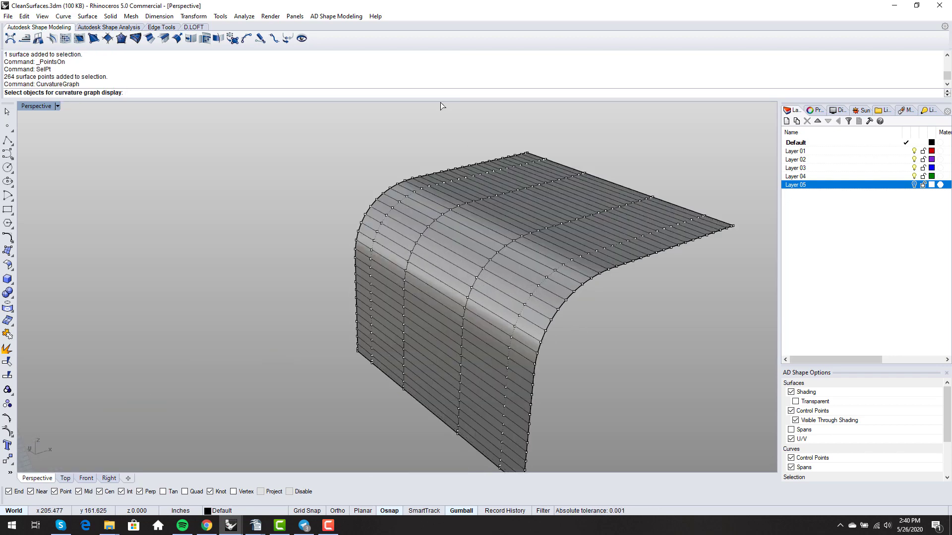
left_click(530, 329)
key("Return")
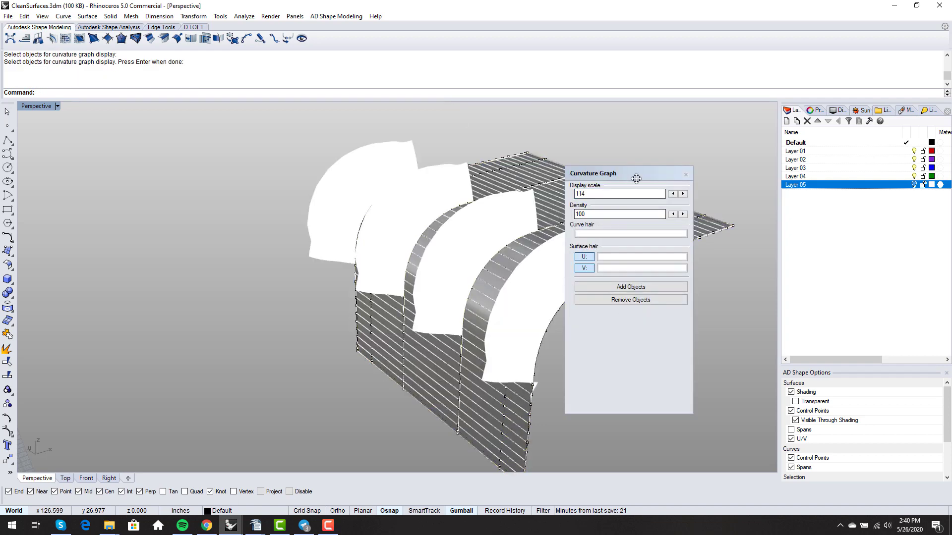
left_click_drag(636, 178, 342, 182)
- Examine the curvature combs around the network surface's rounded corner and its transitions into the flat top and vertical areas
right_click_drag(497, 261, 547, 274)
scroll(578, 298, "down", 4)
scroll(546, 273, "up", 9)
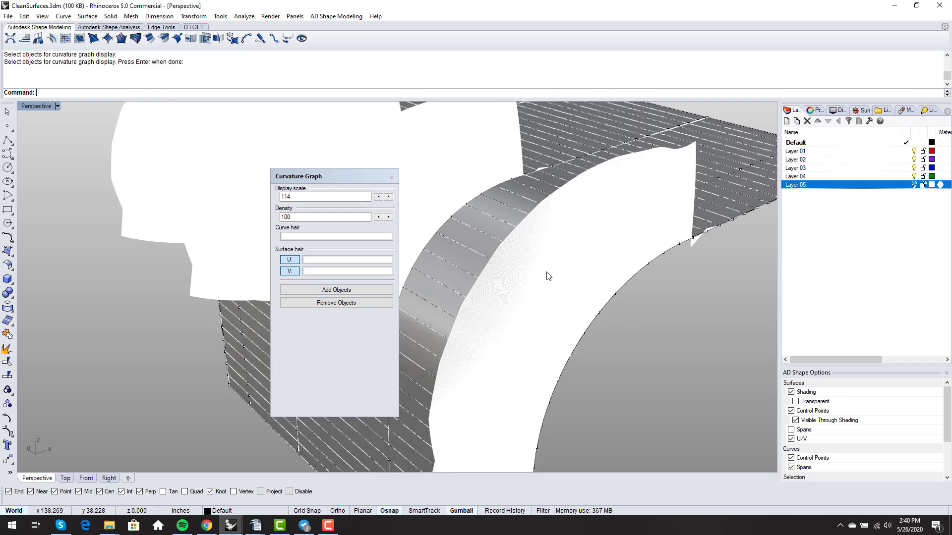
right_click_drag(648, 248, 644, 151)
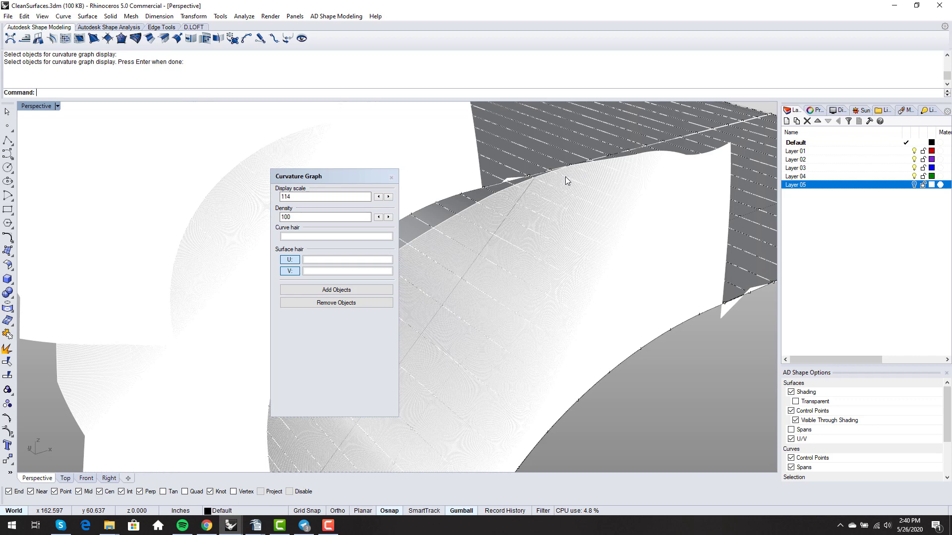
scroll(504, 207, "down", 1)
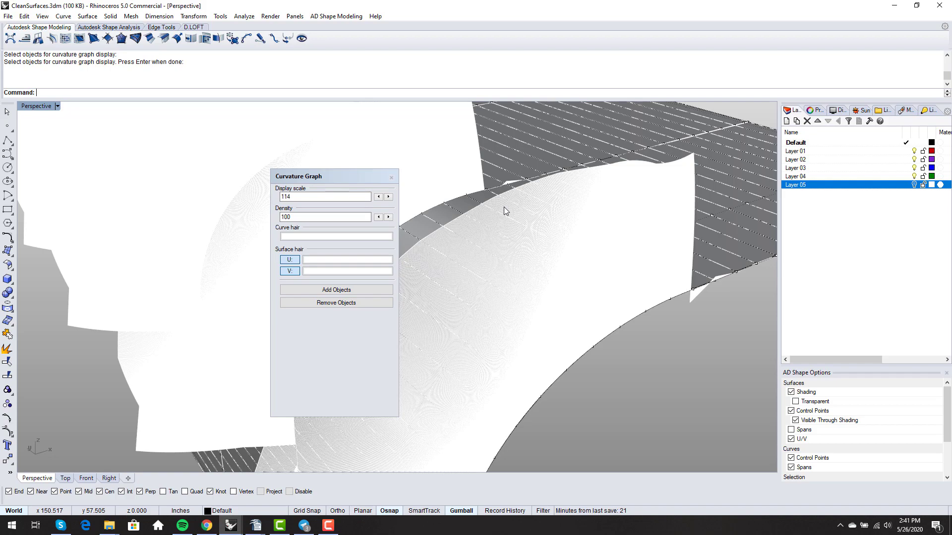
right_click_drag(503, 206, 518, 295)
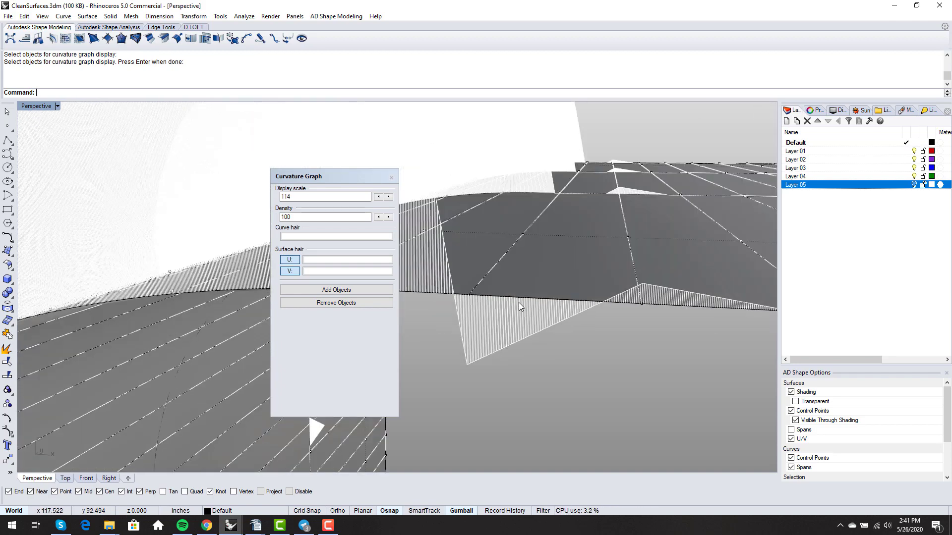
scroll(519, 303, "down", 15)
right_click_drag(526, 304, 615, 288)
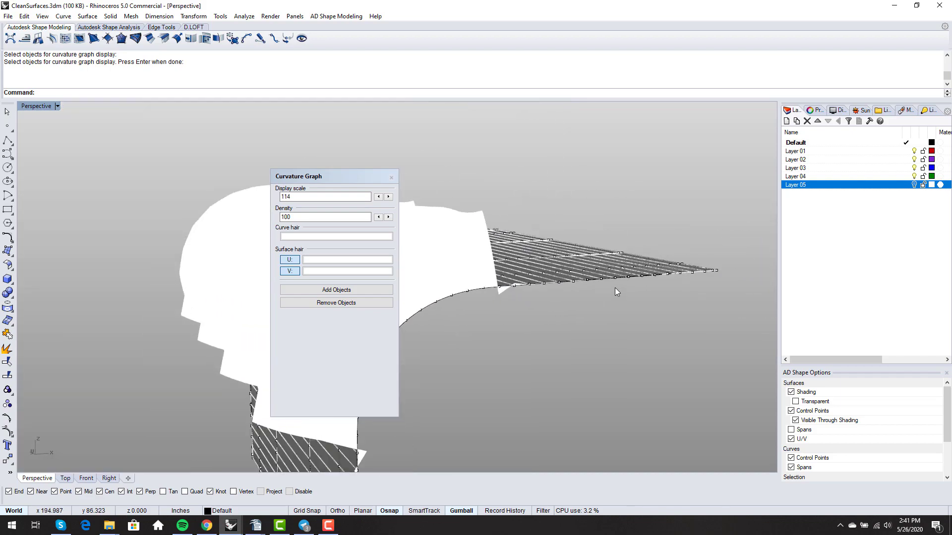
scroll(614, 288, "down", 6)
scroll(466, 378, "up", 14)
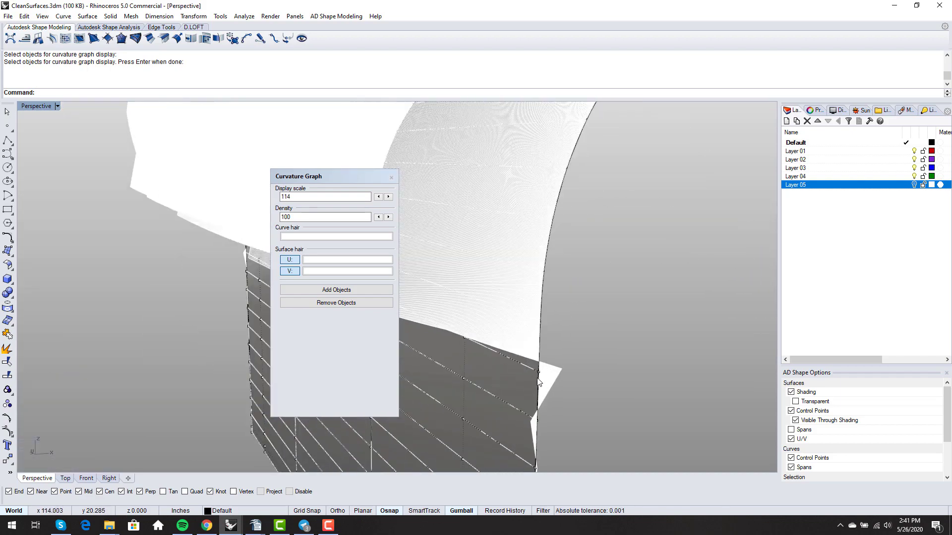
scroll(538, 380, "down", 6)
right_click_drag(540, 378, 549, 216)
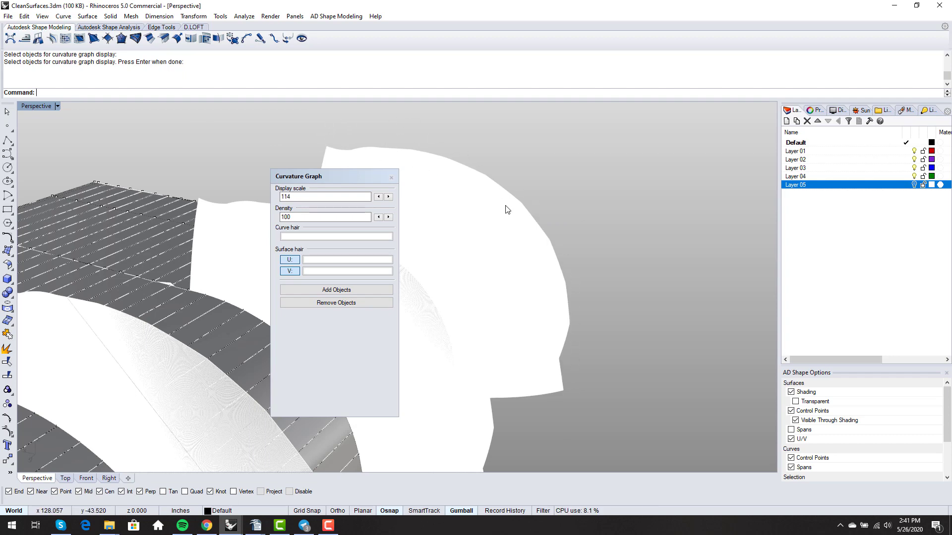
right_click_drag(506, 209, 525, 326)
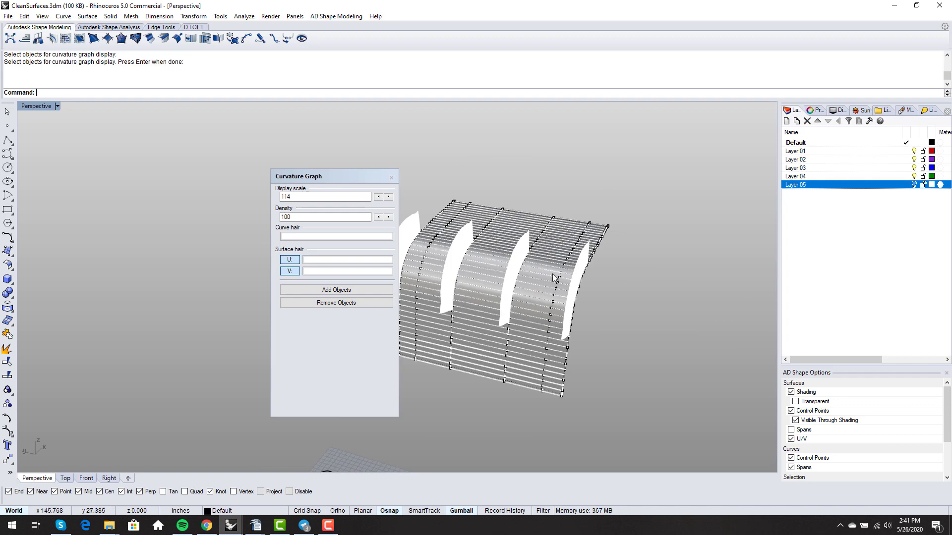
right_click_drag(560, 304, 449, 299)
scroll(562, 302, "down", 6)
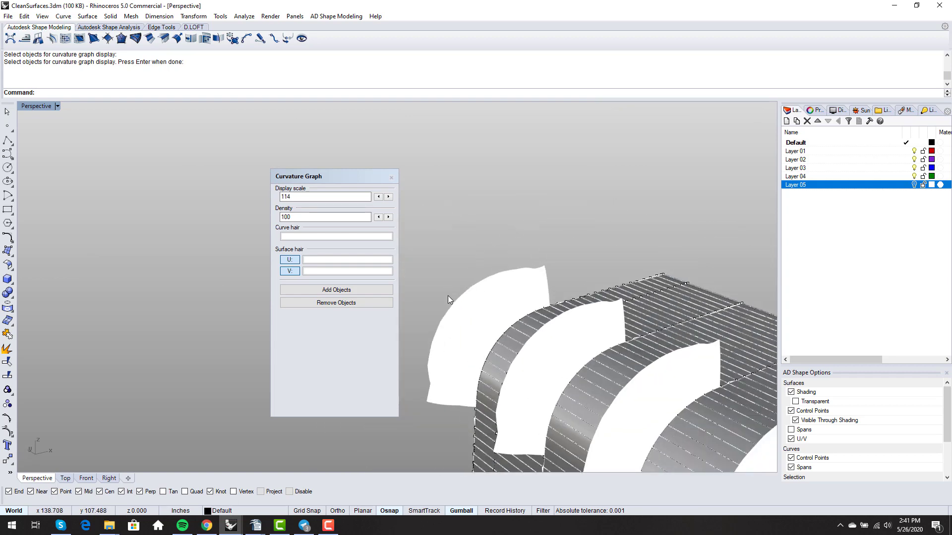
scroll(445, 318, "up", 7)
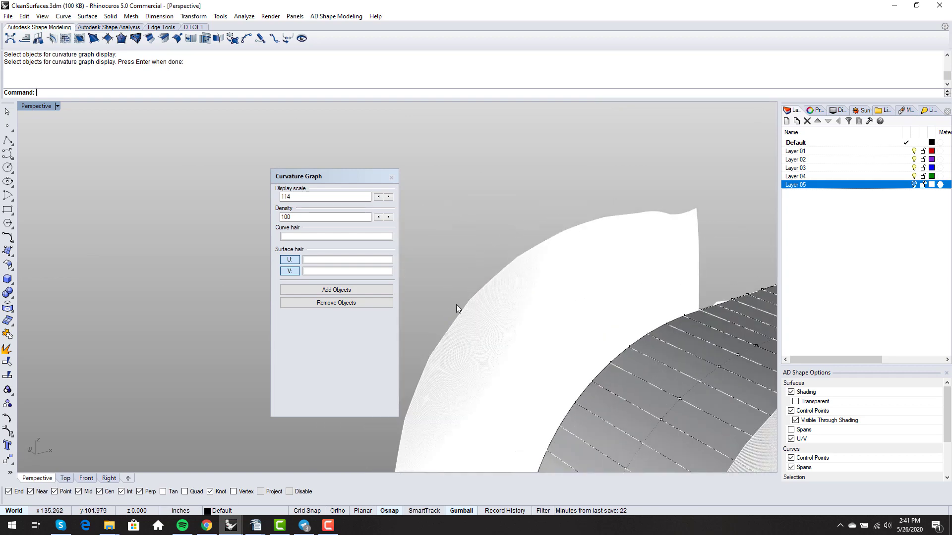
scroll(459, 302, "down", 6)
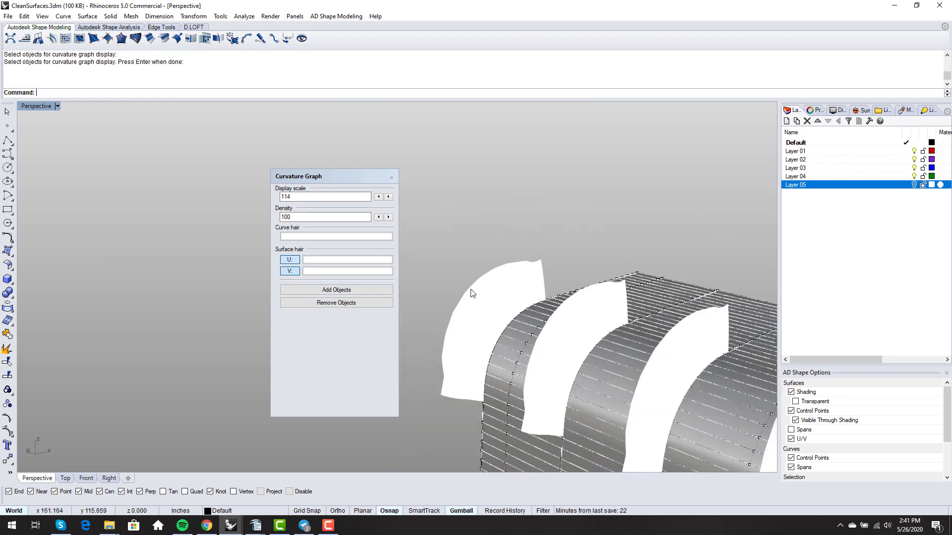
right_click_drag(471, 293, 432, 349)
right_click_drag(615, 346, 492, 409)
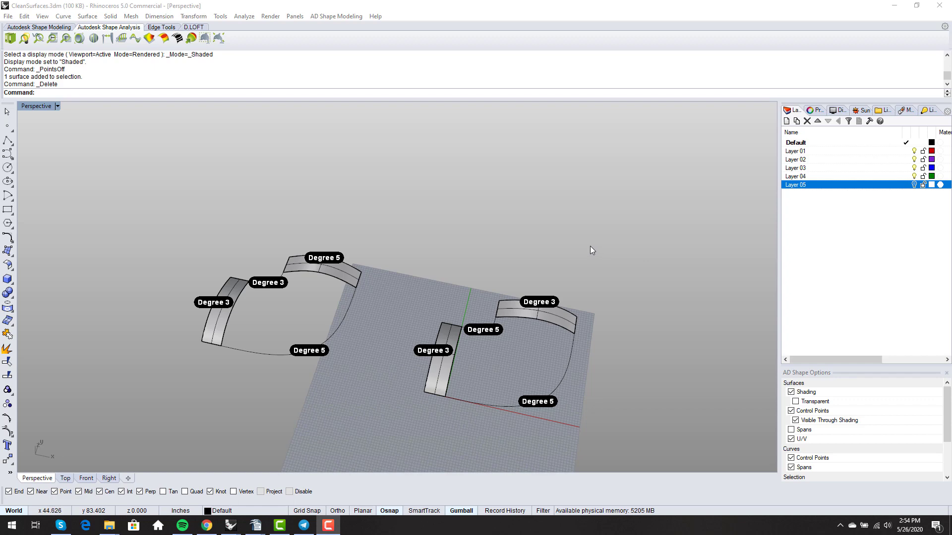
- Create an EdgeSrf surface on the grid-side model from the two arched strips' facing edges and the two Degree 5 curves between them
left_click(93, 17)
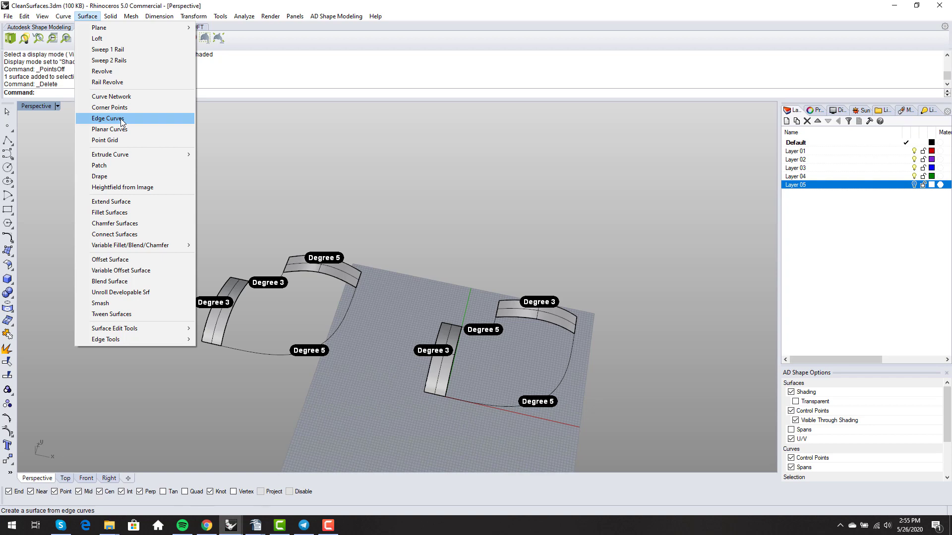
left_click(107, 118)
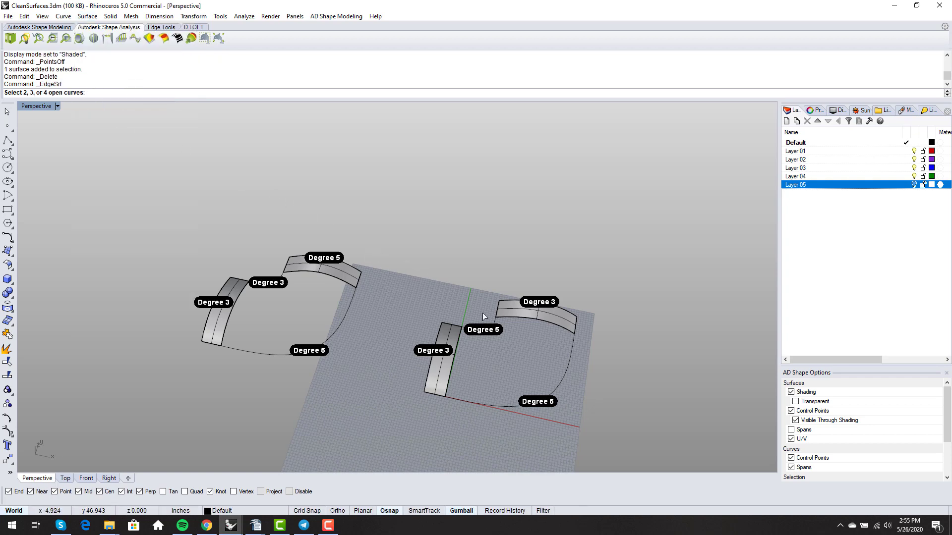
scroll(543, 337, "down", 2)
scroll(543, 333, "up", 4)
scroll(477, 308, "down", 2)
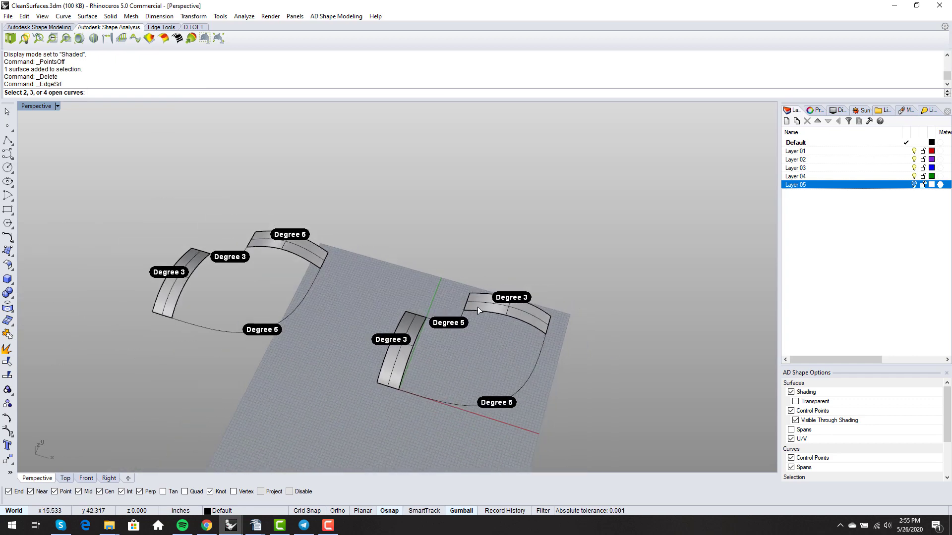
scroll(510, 318, "up", 1)
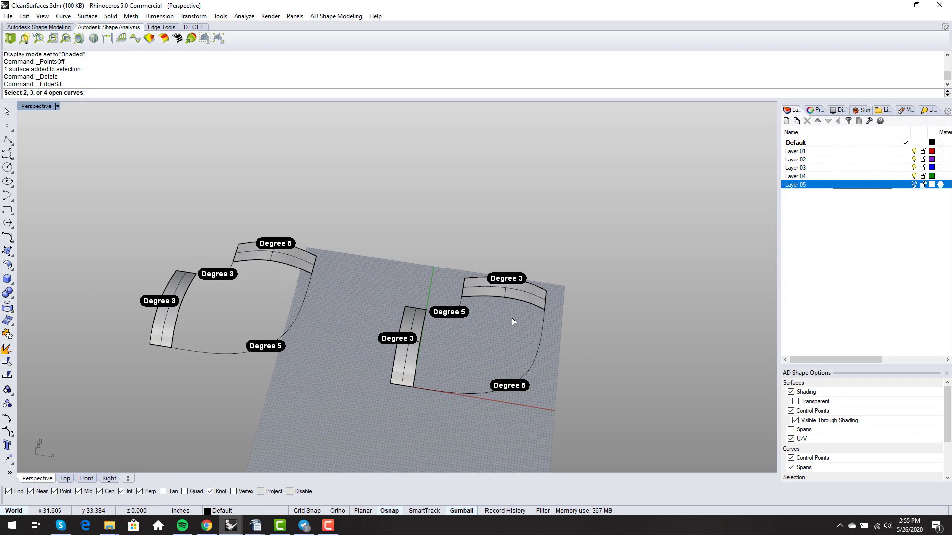
right_click_drag(480, 322, 426, 322)
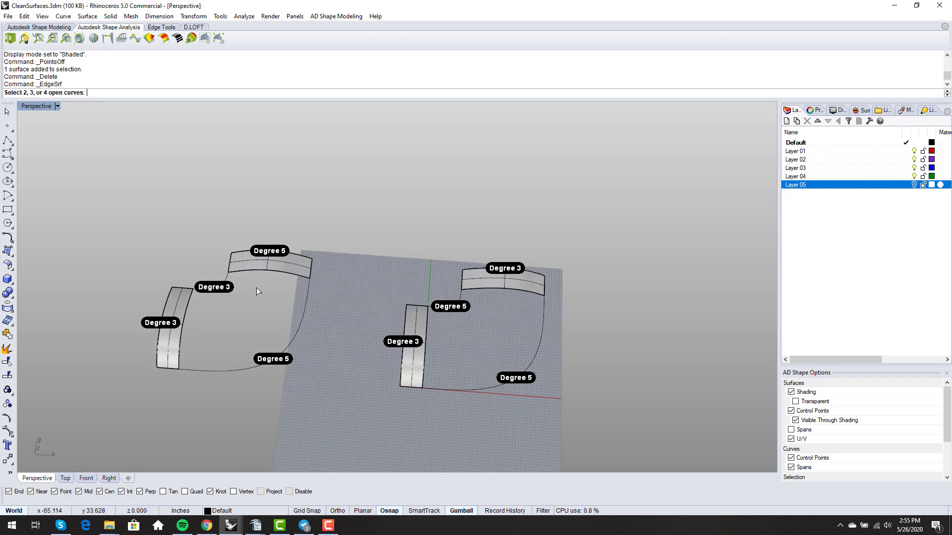
scroll(432, 320, "up", 3)
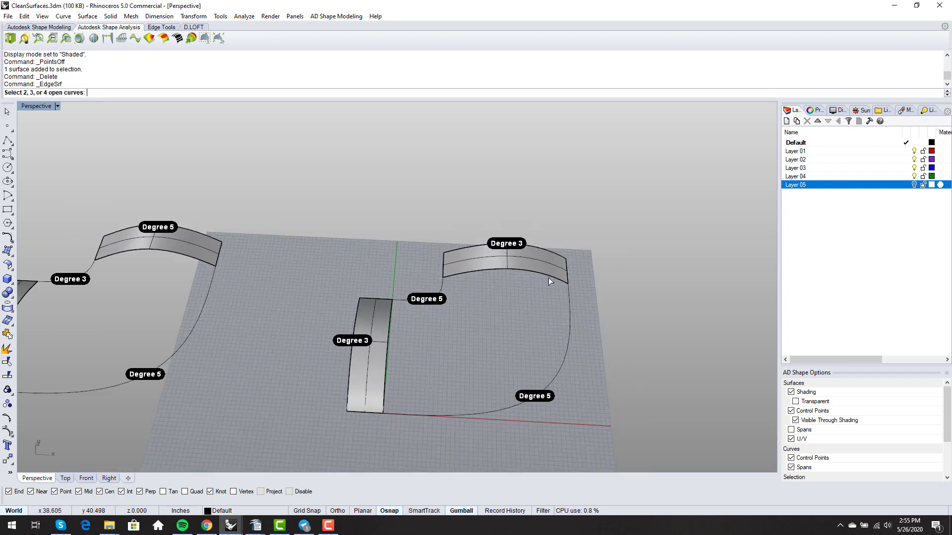
left_click(549, 277)
left_click(569, 318)
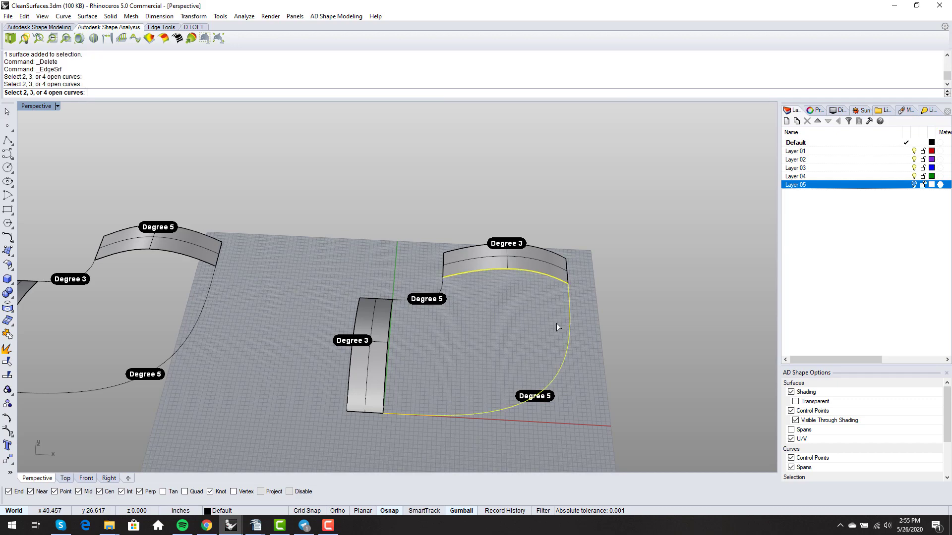
left_click(439, 296)
left_click(385, 331)
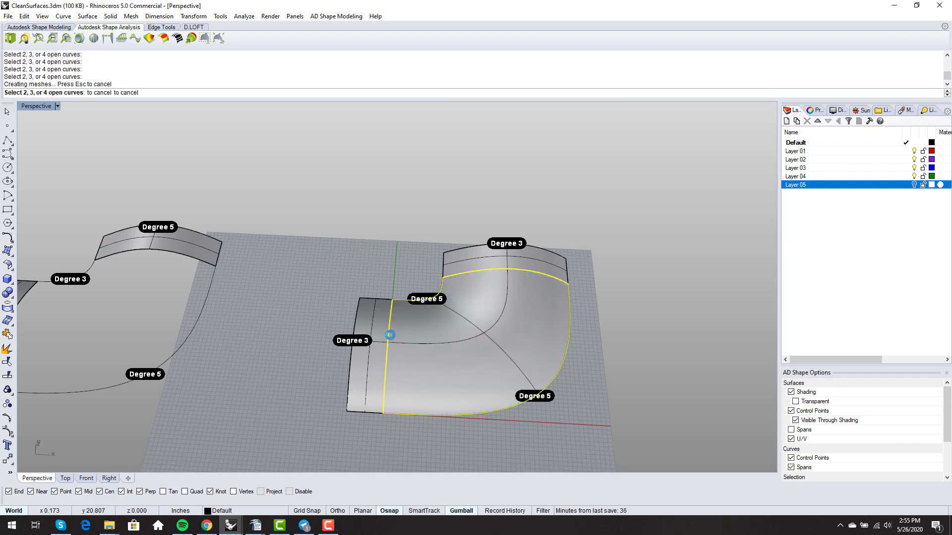
- Turn on the control points of the new edge surface on the grid
right_click_drag(464, 353, 449, 355)
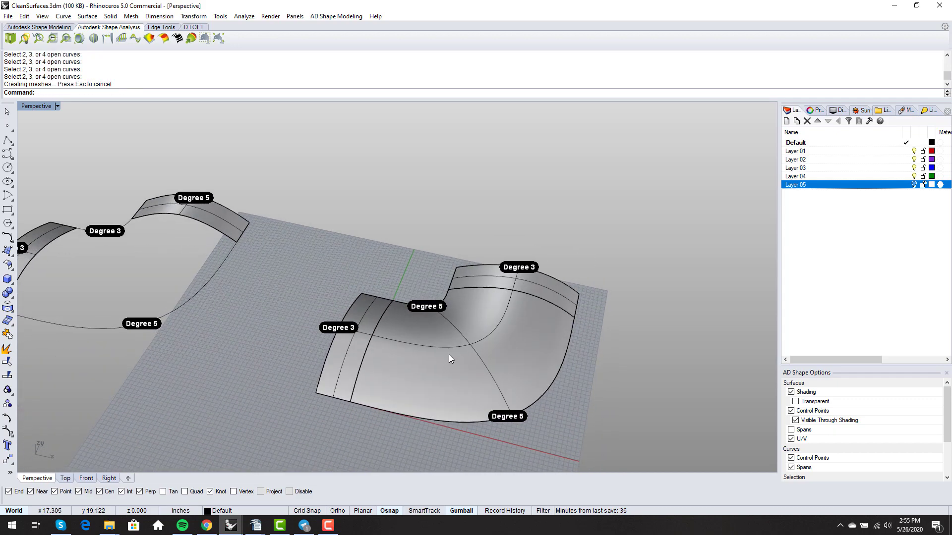
left_click(448, 355)
key("F10")
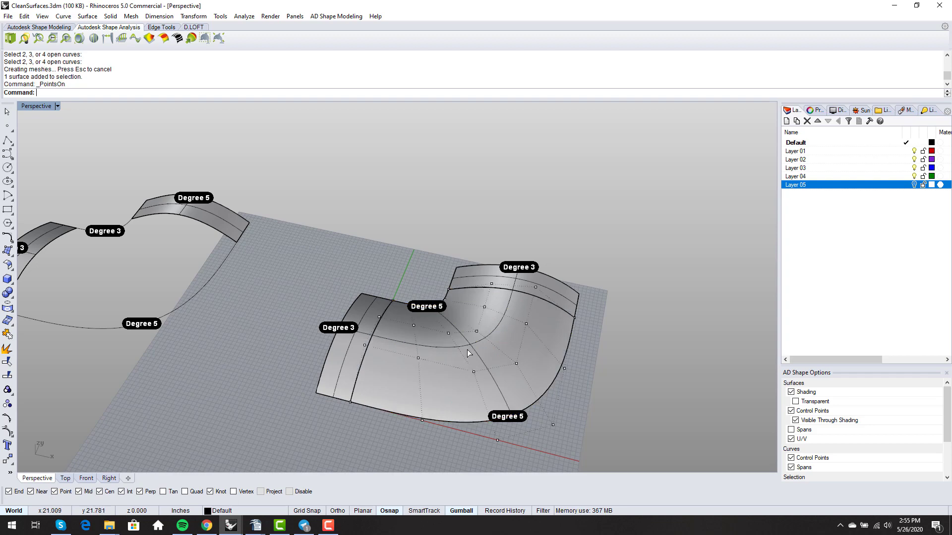
right_click_drag(478, 335, 457, 352)
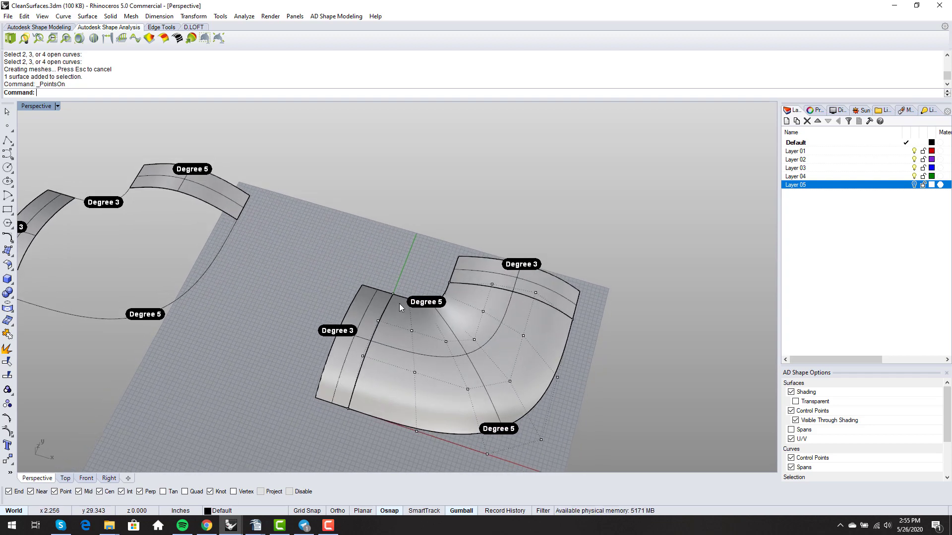
- Try raising two neighbouring control points at the crown of the edge surface, and undo the move
right_click_drag(506, 383, 457, 258)
left_click(461, 264)
left_click(395, 267, "shift")
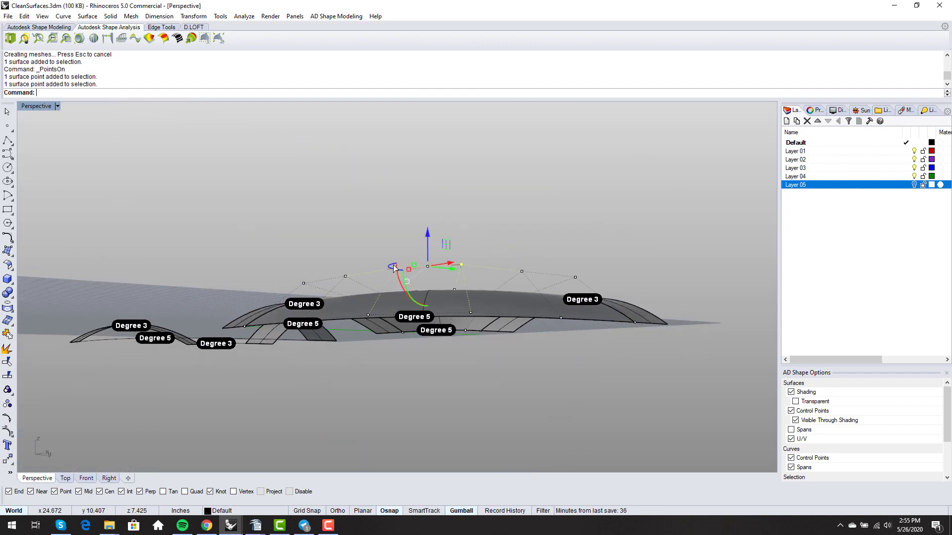
left_click_drag(428, 231, 431, 213)
left_click(482, 204)
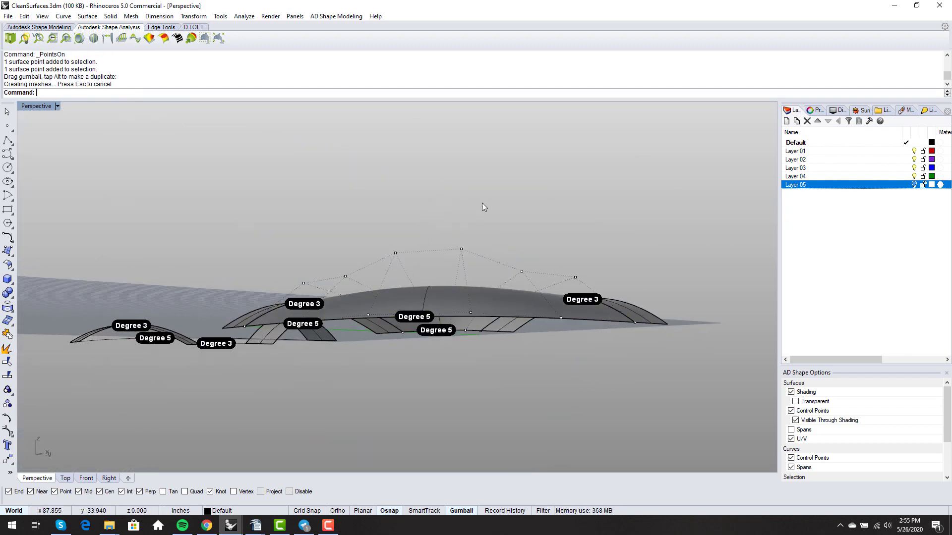
right_click_drag(482, 205, 524, 279)
key("ctrl+z")
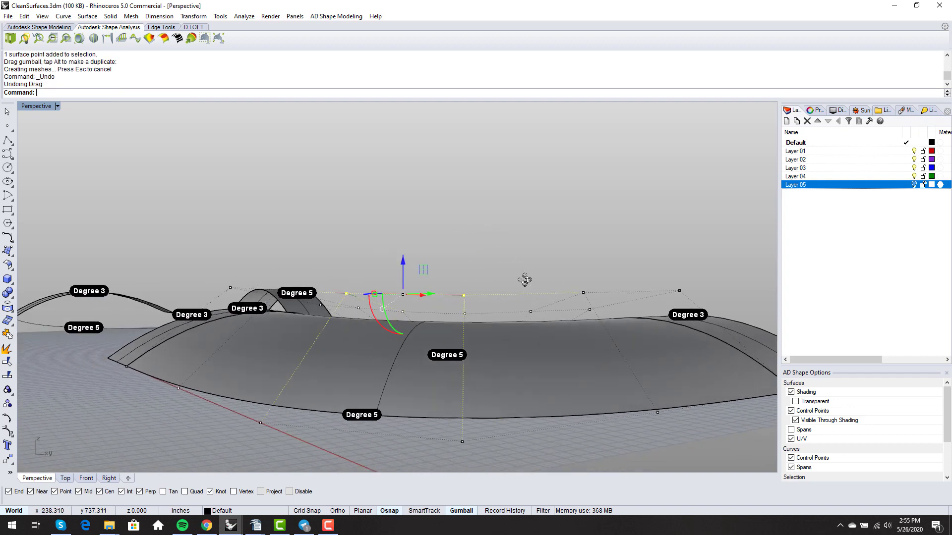
left_click(500, 240)
- Check the alignment of a row of the edge surface's control points with a temporary line, and cancel the line
right_click_drag(500, 240, 499, 296)
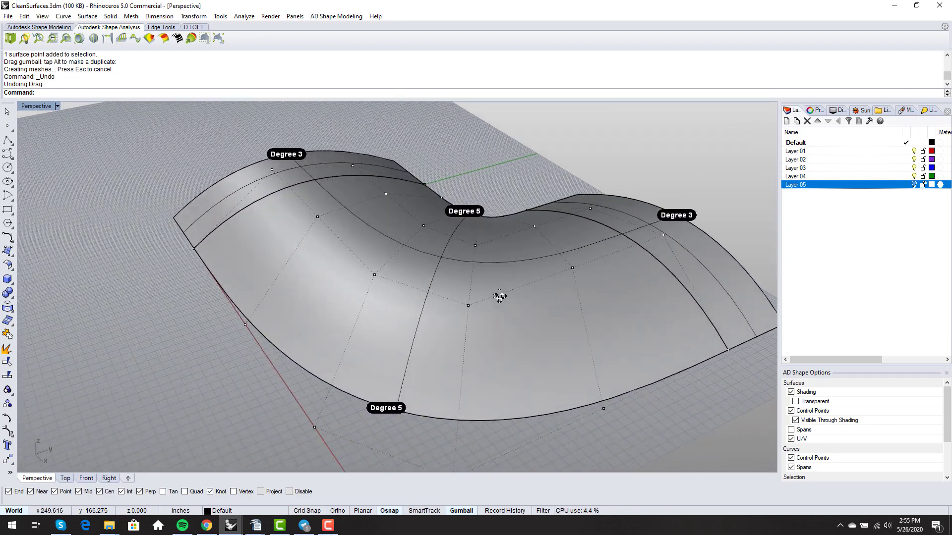
scroll(518, 287, "down", 2)
type("l")
key("Return")
left_click(638, 246)
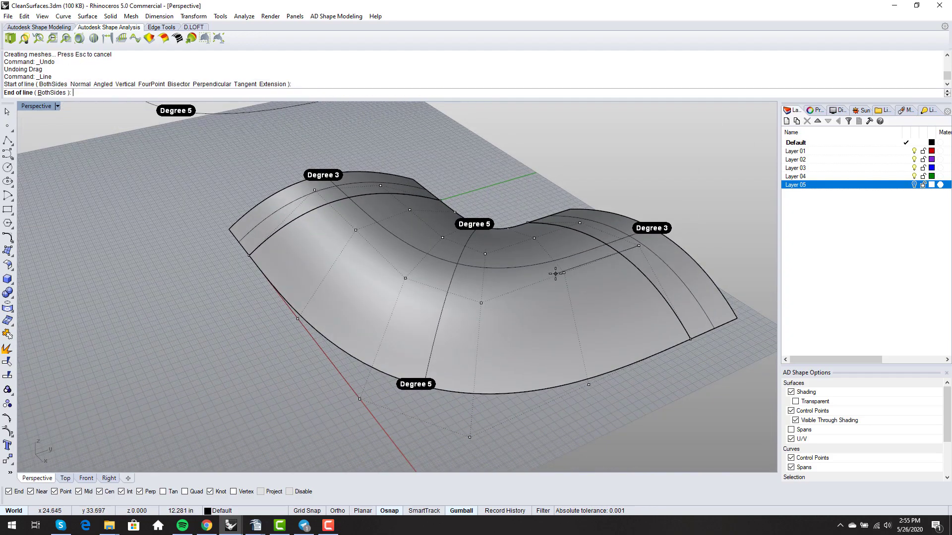
scroll(490, 299, "up", 3)
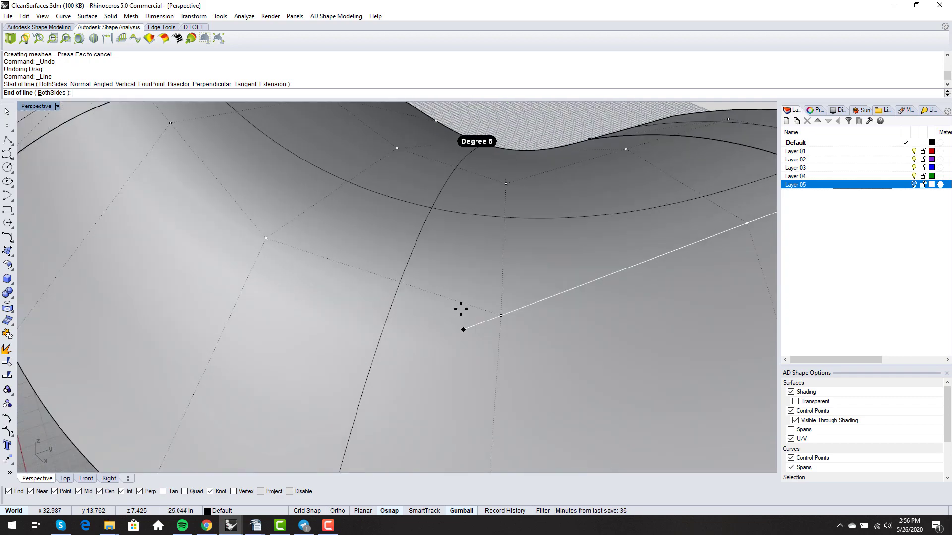
right_click_drag(495, 312, 594, 358)
key("Escape")
scroll(442, 282, "down", 6)
scroll(486, 321, "down", 6)
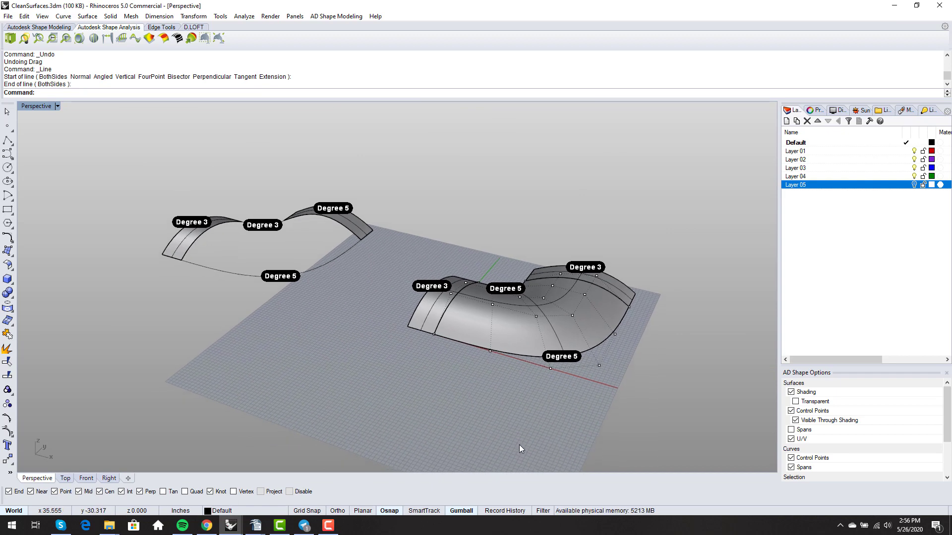
- Create an EdgeSrf surface on the off-grid model from its Degree 3 and Degree 5 connecting curves and the two facing strip edges
right_click_drag(488, 326, 519, 336)
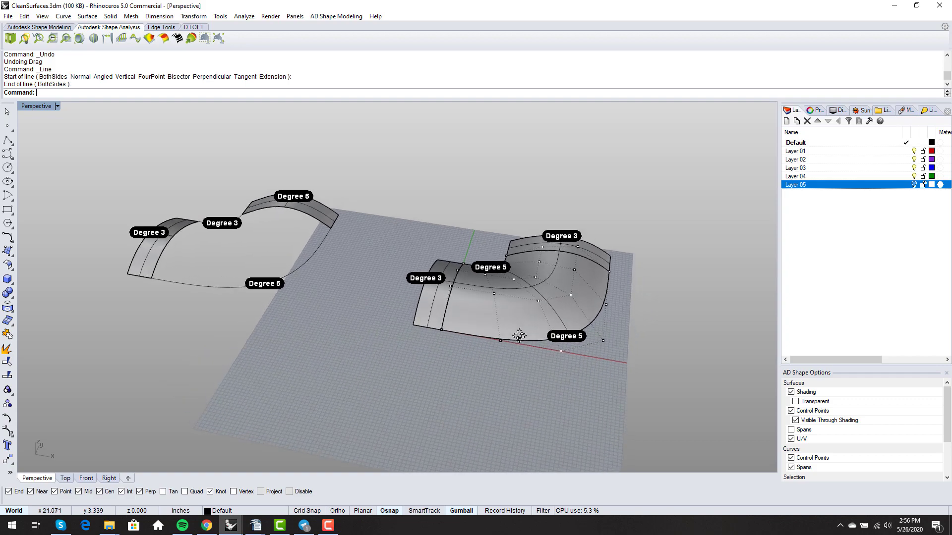
left_click(87, 16)
left_click(115, 118)
scroll(149, 194, "up", 5)
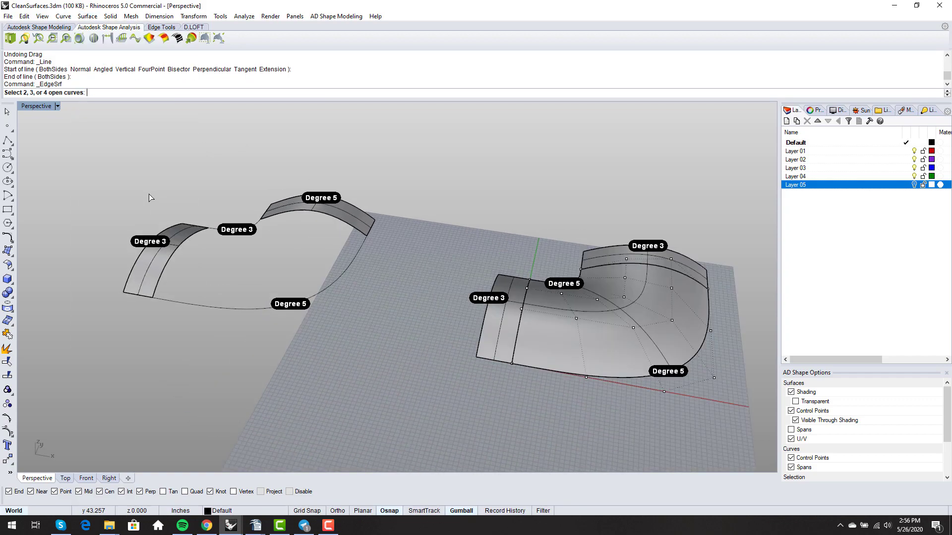
left_click(242, 267)
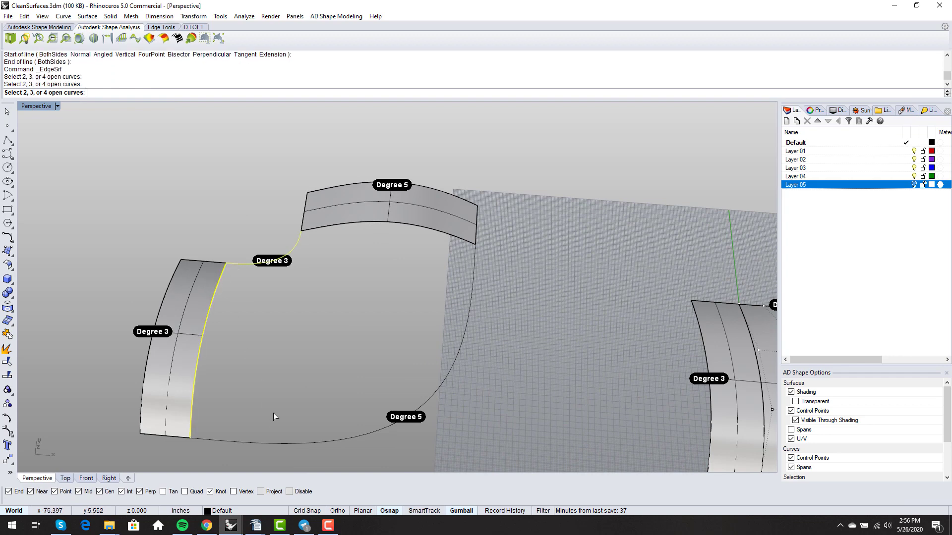
left_click(279, 443)
left_click(360, 231)
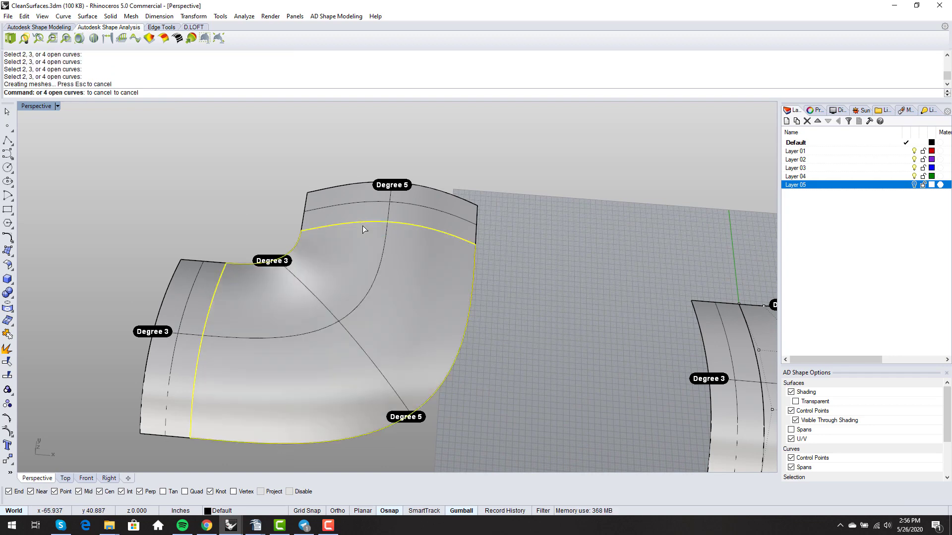
- Turn on the off-grid edge surface's control points and examine their layout around the bend
right_click_drag(406, 314, 374, 317)
left_click(265, 207)
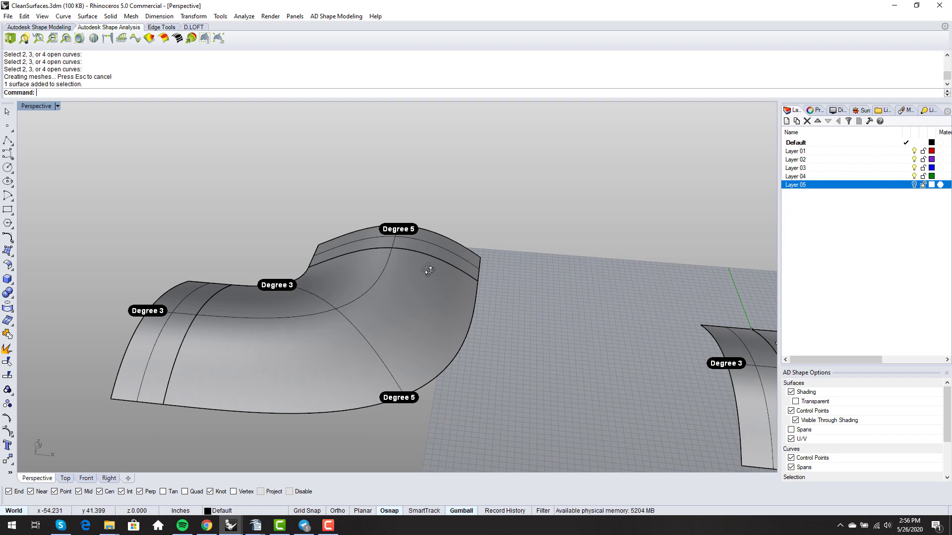
right_click_drag(378, 257, 388, 309)
left_click(365, 295)
key("F10")
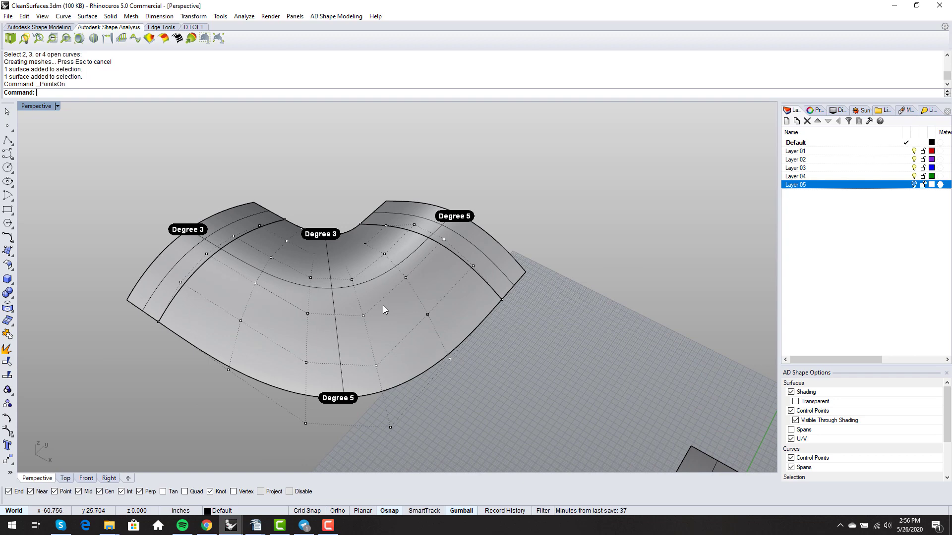
right_click_drag(383, 306, 578, 357)
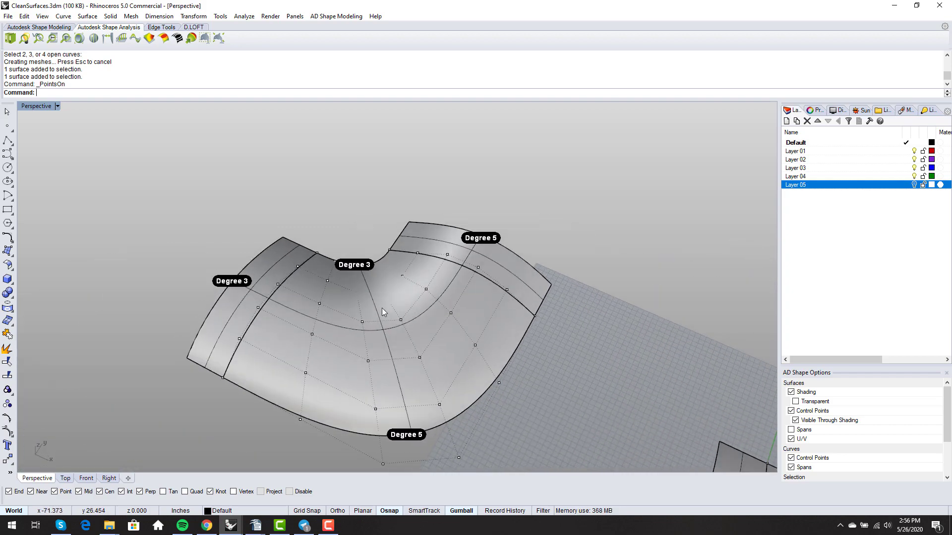
- Show the viewport in Rendered mode and hide the control points to inspect the off-grid surface's shading
right_click_drag(382, 308, 502, 323)
middle_click(415, 328)
left_click(387, 336)
key("F11")
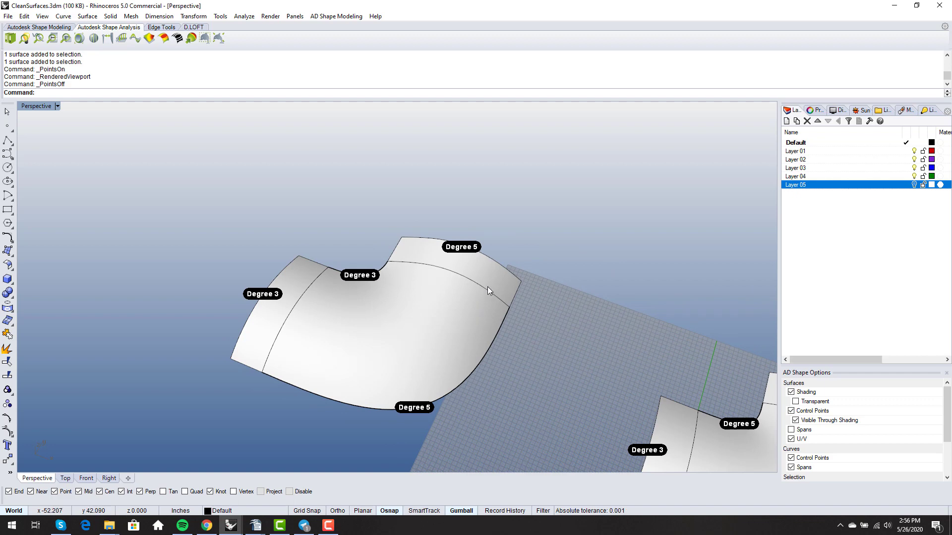
- Return the viewport to Shaded mode, then run Global Matching Analysis on the off-grid edge surface and its two adjoining strips
middle_click(468, 313)
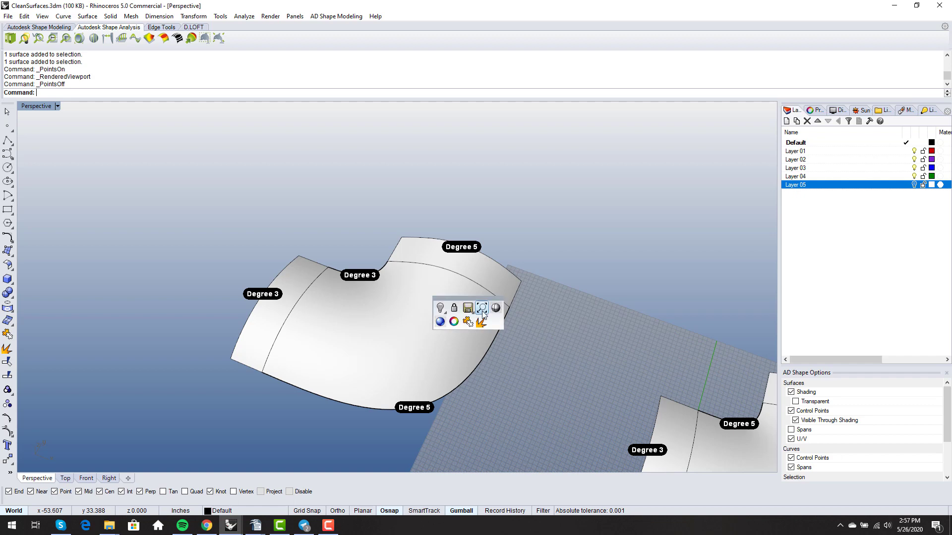
left_click(491, 311)
left_click(469, 294)
left_click(479, 266, "shift")
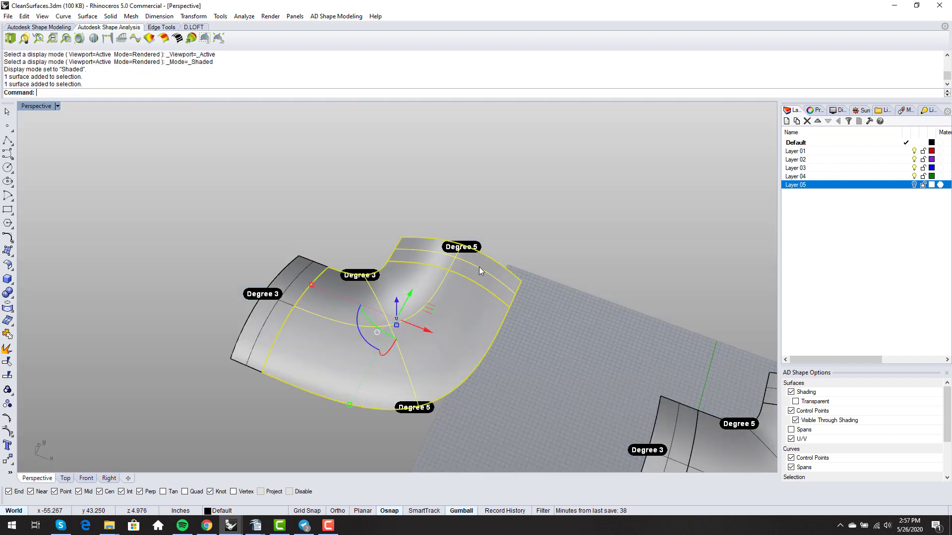
left_click(261, 314, "shift")
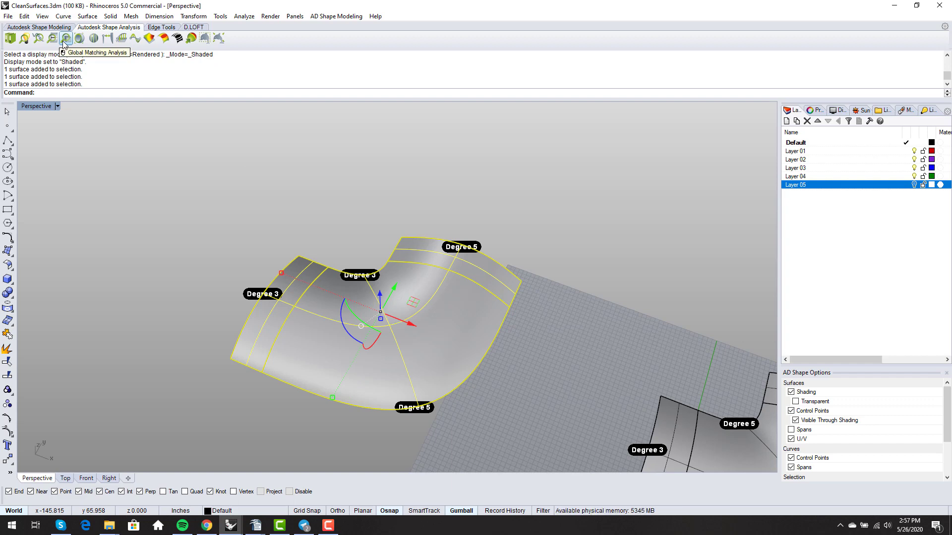
left_click(68, 42)
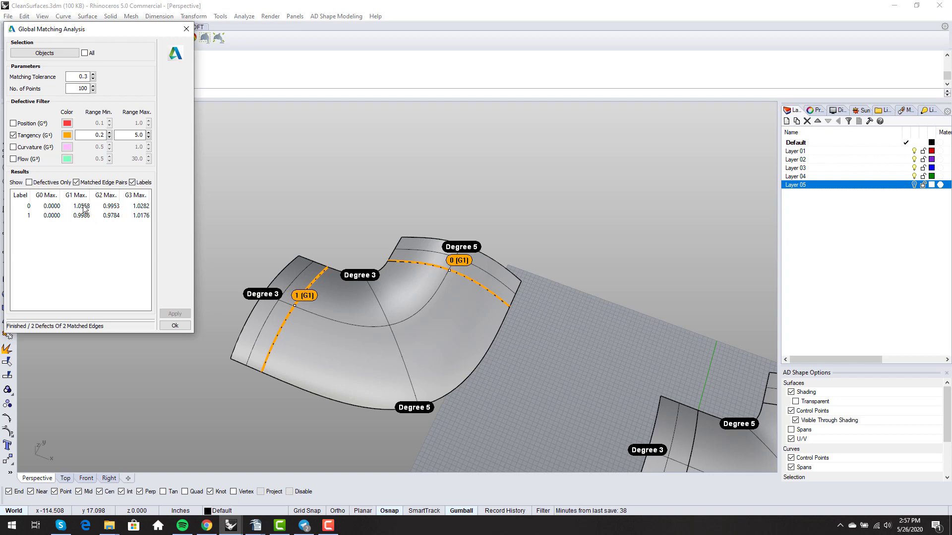
left_click(182, 325)
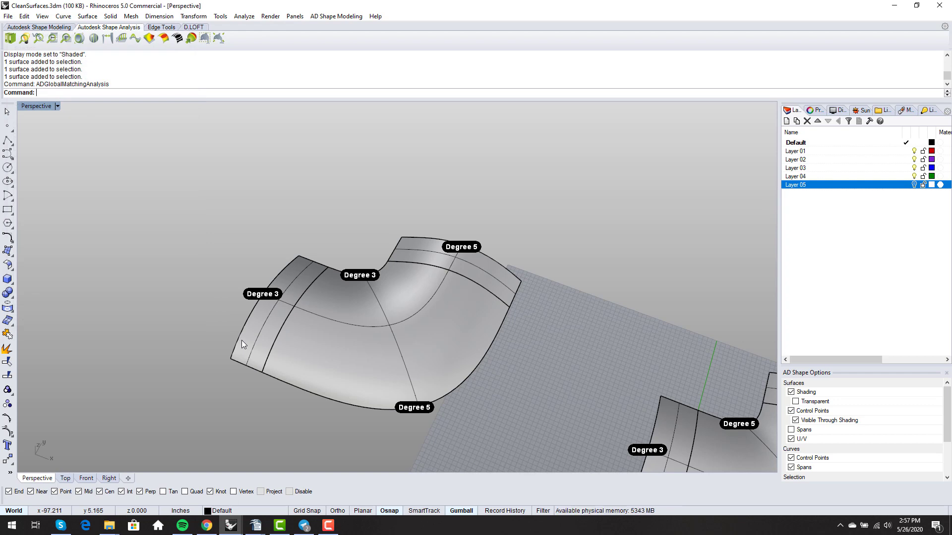
- Match the off-grid edge surface to the adjoining Degree 3 strip with MatchSrf, using Tangency continuity
type("ms")
key("Return")
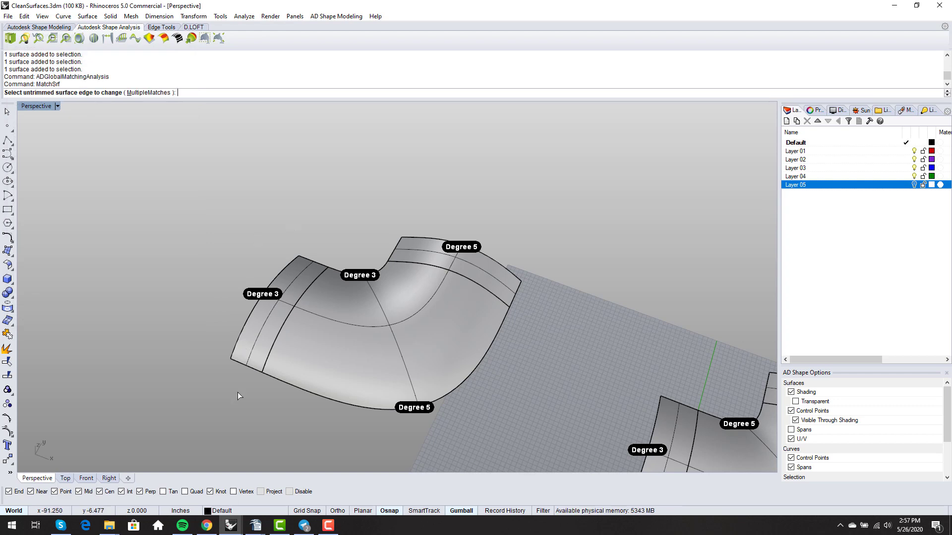
left_click(274, 356)
left_click(302, 379)
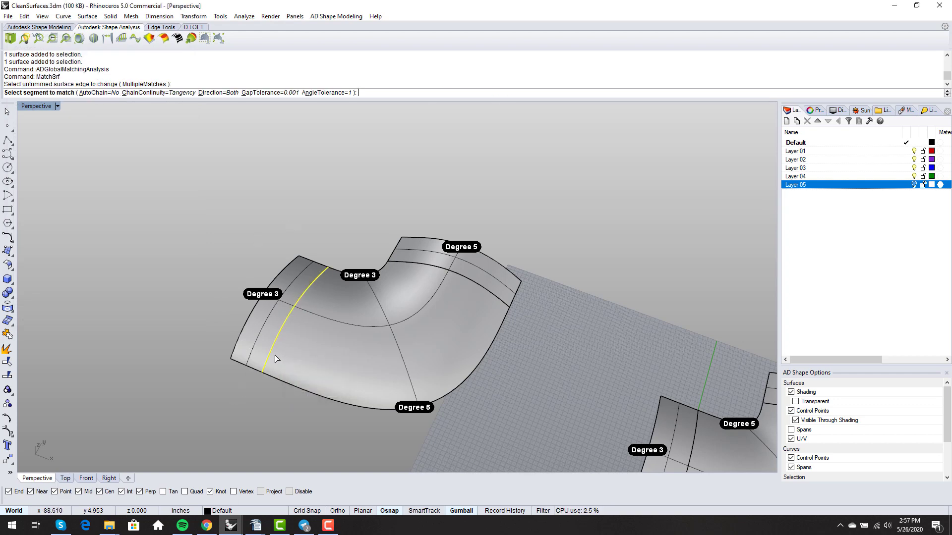
left_click(275, 358)
key("Return")
left_click(562, 137)
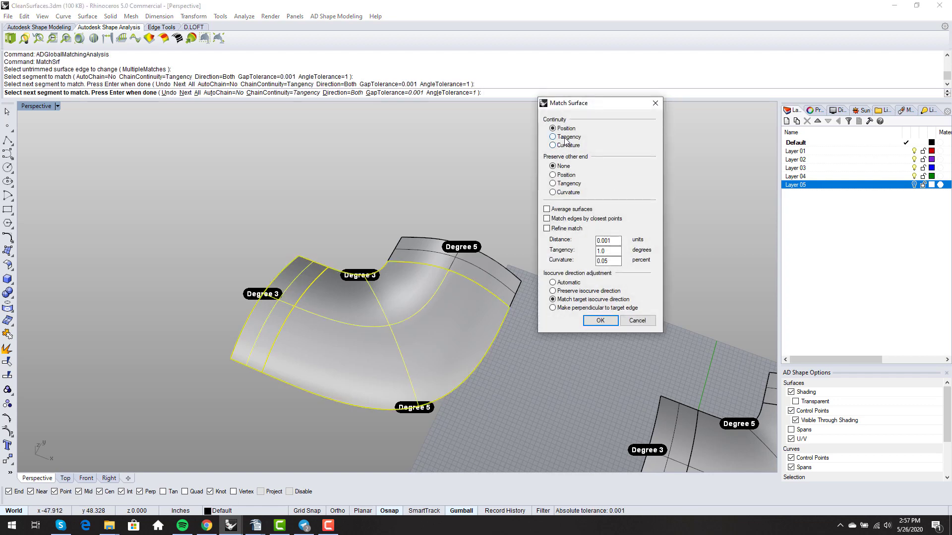
key("Return")
- Match the off-grid edge surface to the adjoining Degree 5 strip with MatchSrf, using Tangency continuity
key("Return")
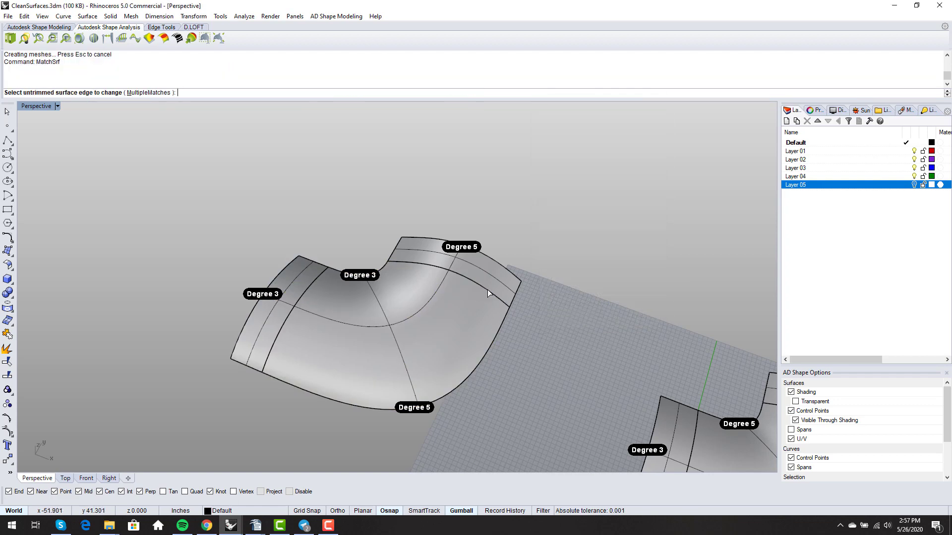
left_click(497, 300)
left_click(510, 317)
left_click(496, 300)
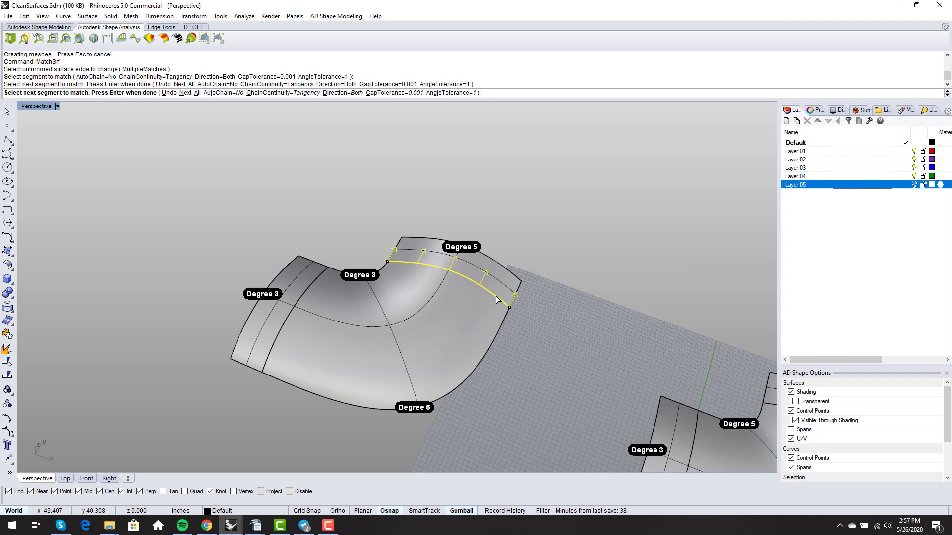
key("Return")
key("Return")
- Run Global Matching Analysis on the tangency-matched off-grid surface and both adjoining strips, then close it
left_click(471, 299)
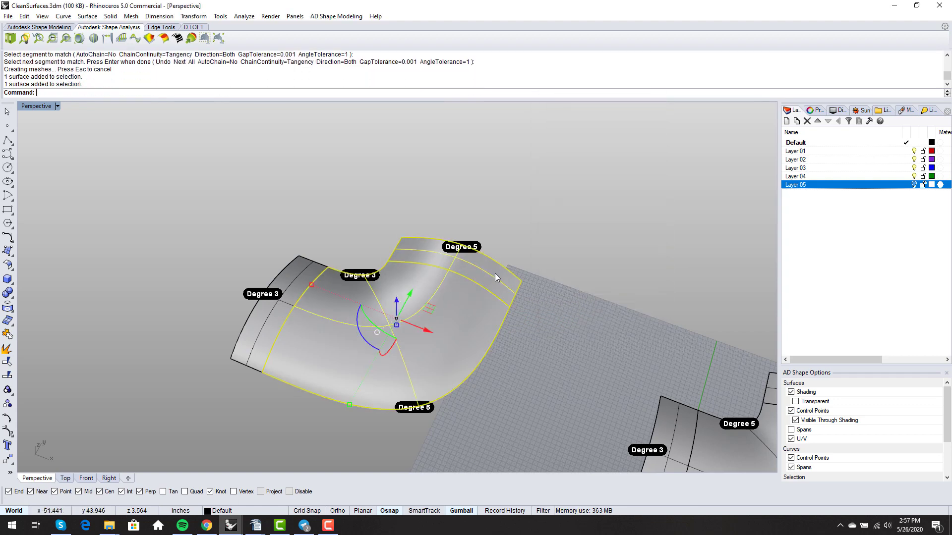
left_click(283, 292)
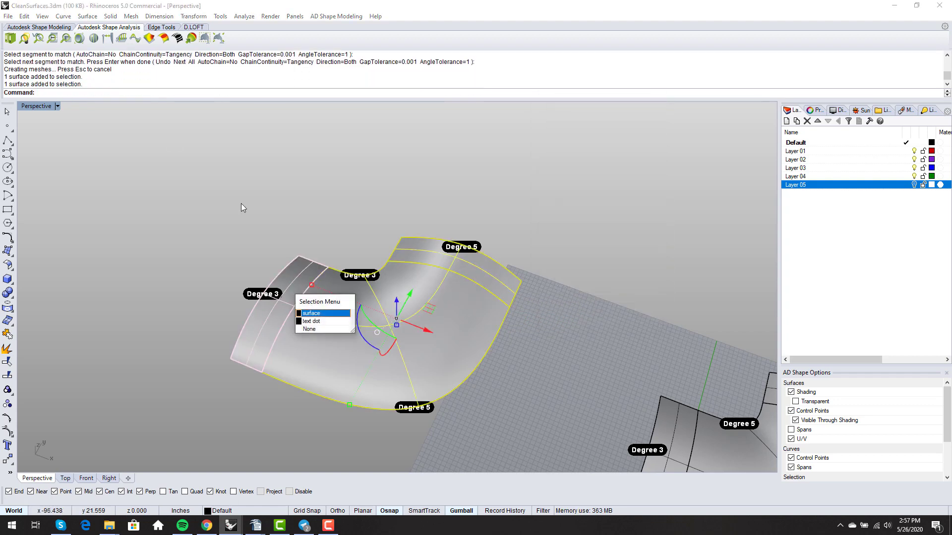
left_click(319, 313)
left_click(65, 39)
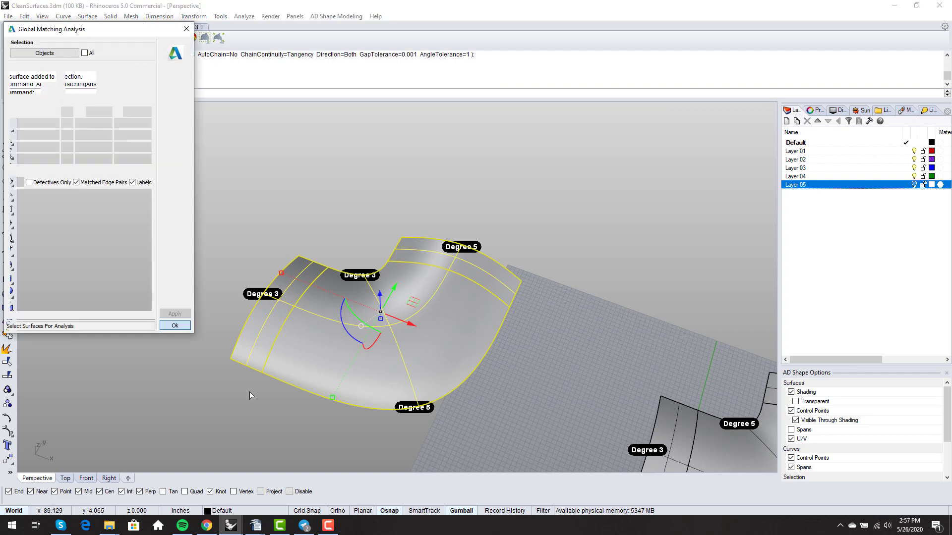
left_click(175, 314)
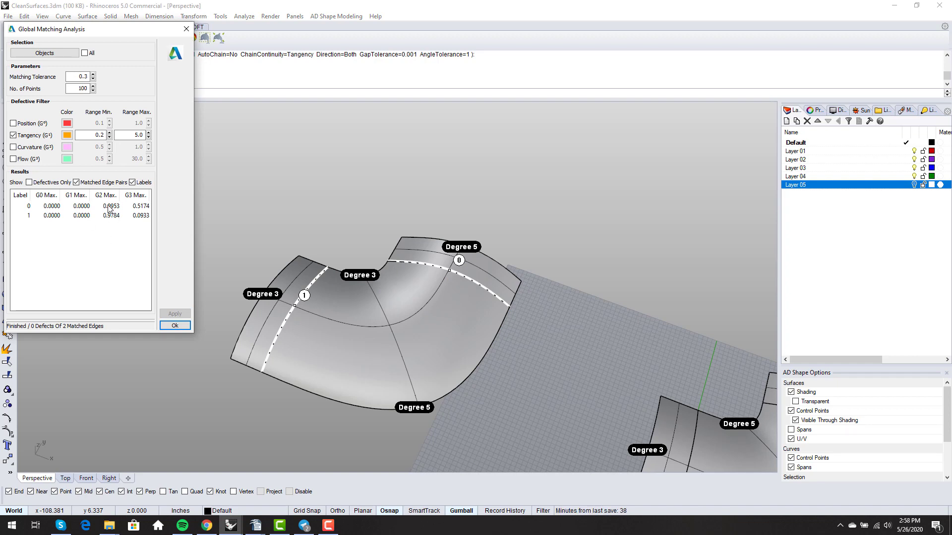
left_click(188, 327)
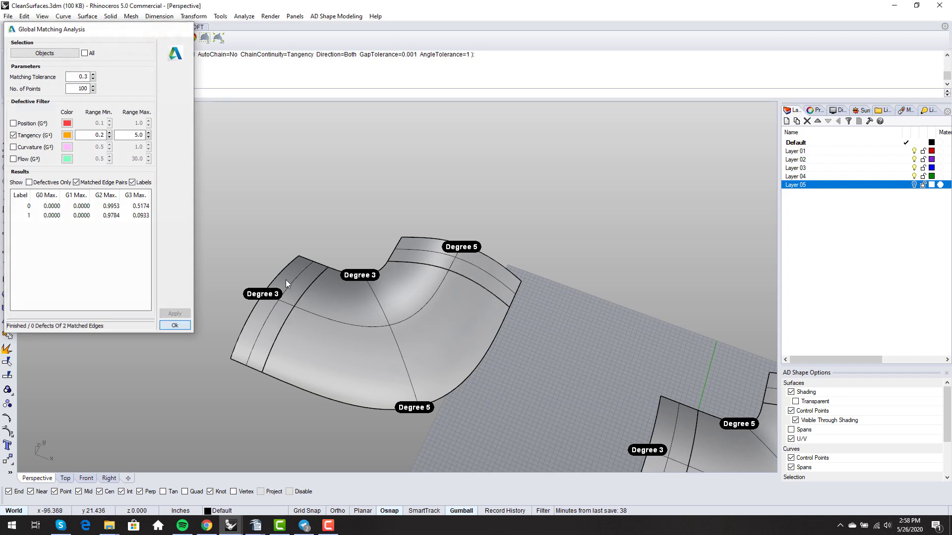
- Examine the original Degree 3 curve along the inner bend against the edge of the tangency-matched surface
scroll(346, 281, "up", 4)
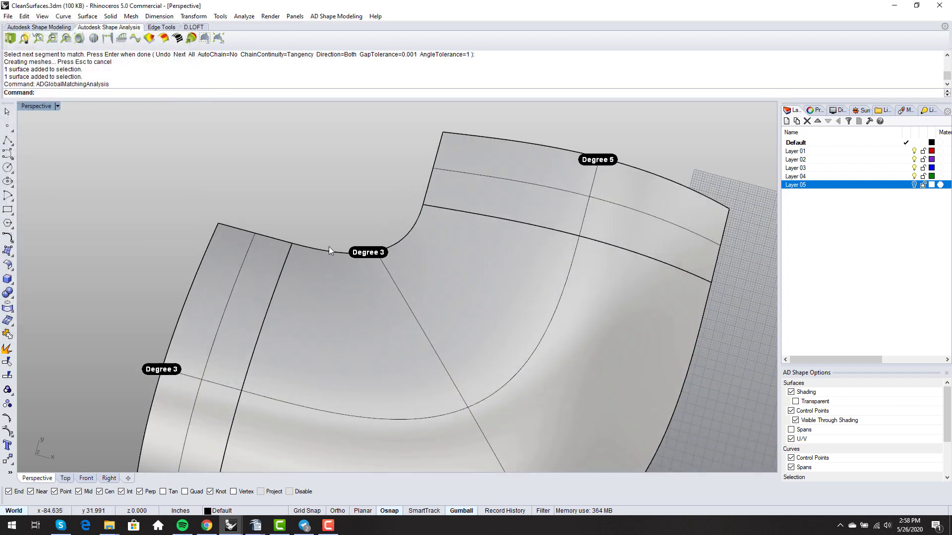
left_click(416, 223)
left_click(443, 250)
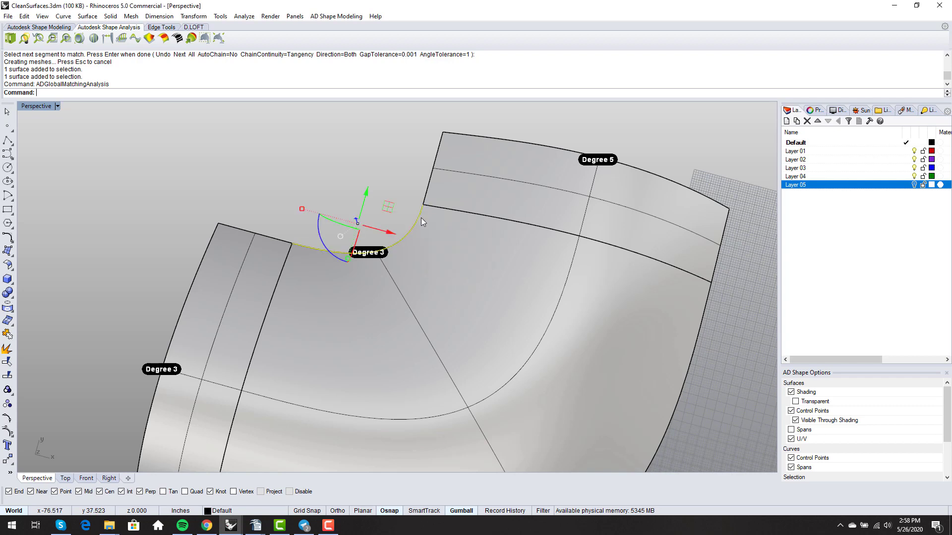
scroll(304, 218, "down", 3)
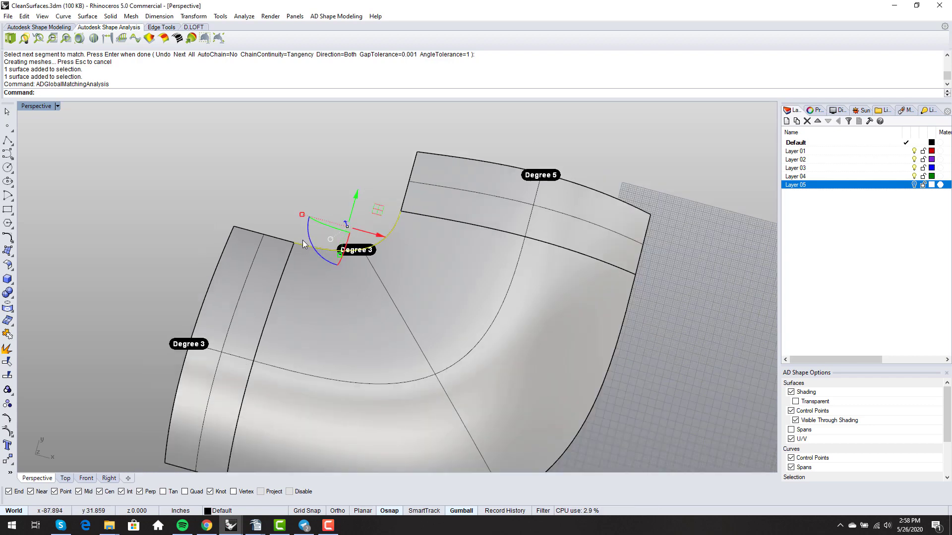
scroll(323, 207, "up", 4)
left_click(356, 198)
scroll(356, 199, "down", 4)
mouse_move(355, 198)
right_mouse_down()
mouse_move(366, 169)
mouse_move(350, 190)
right_mouse_up()
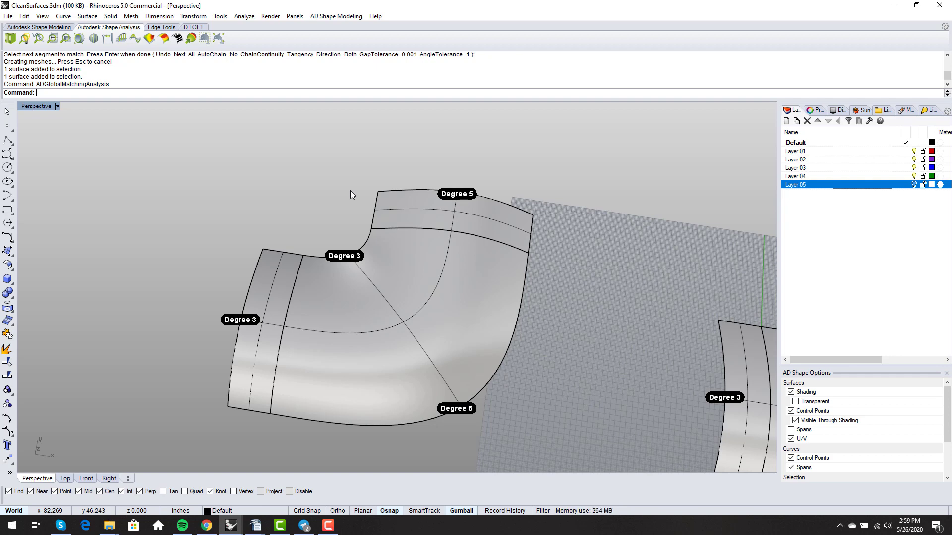
left_click(314, 256)
left_click(339, 281)
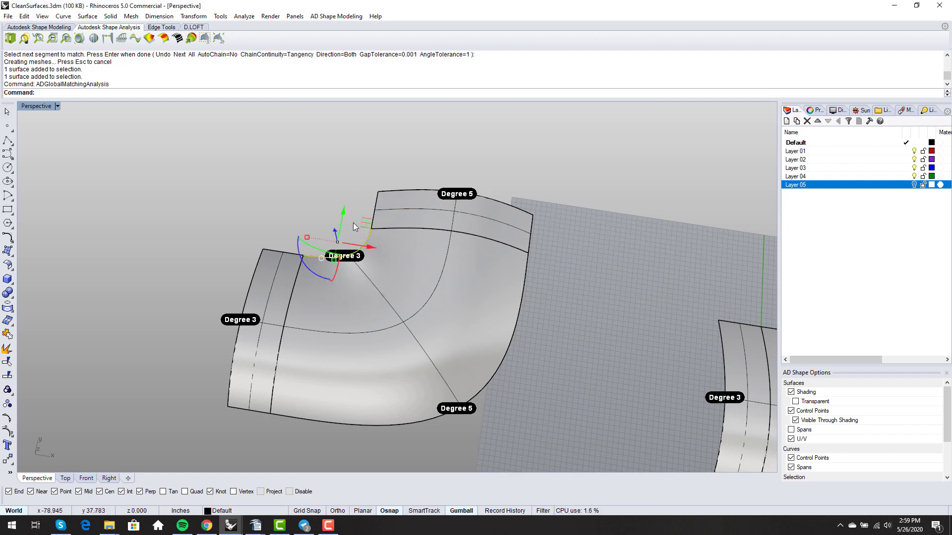
left_click(335, 170)
scroll(325, 208, "down", 2)
right_click_drag(324, 211, 335, 261)
scroll(336, 250, "up", 2)
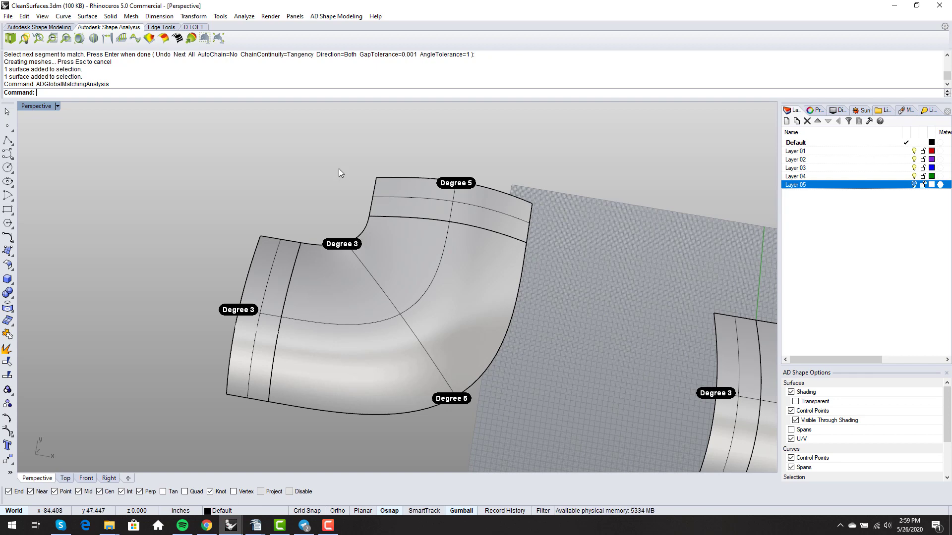
- Match the off-grid edge surface to the Degree 5 strip with MatchSrf, using Curvature continuity
type("MatchSrf")
key("Return")
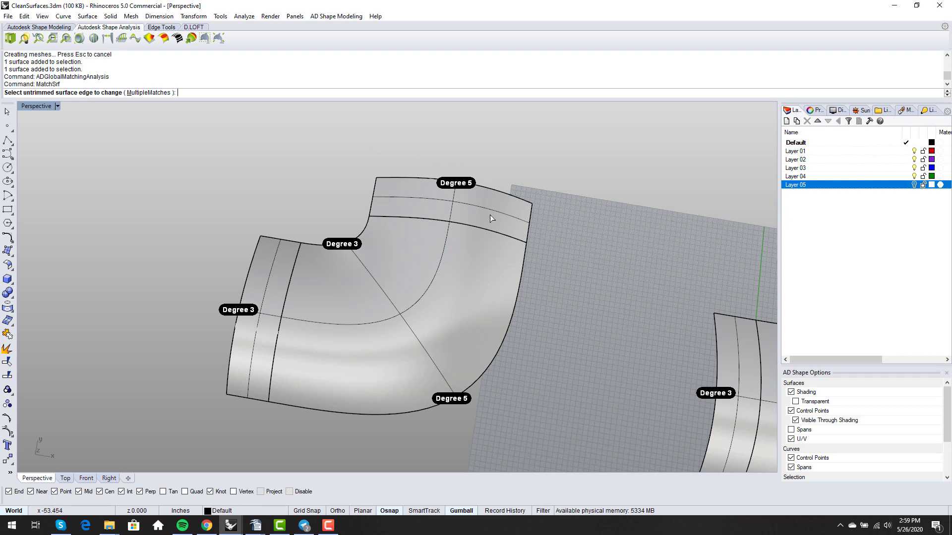
left_click(491, 229)
left_click(519, 260)
left_click(518, 241)
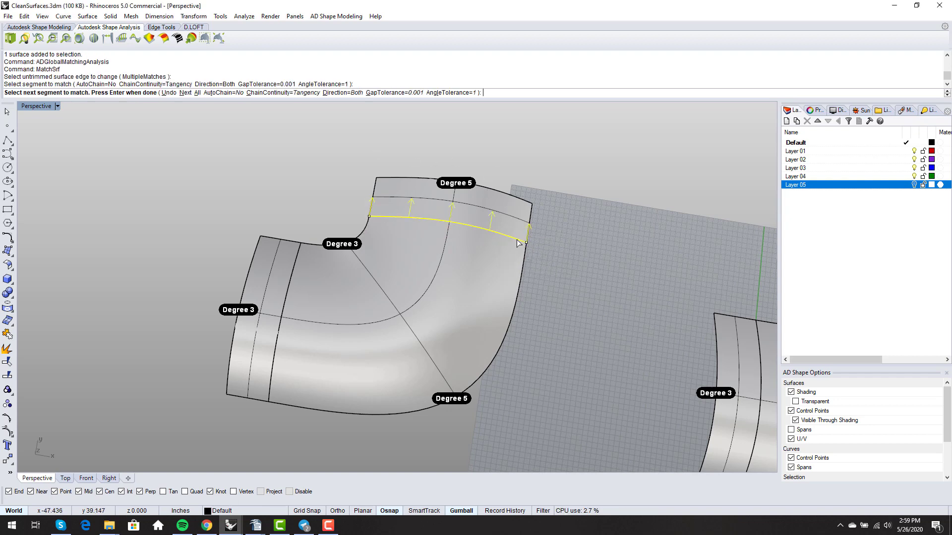
key("Return")
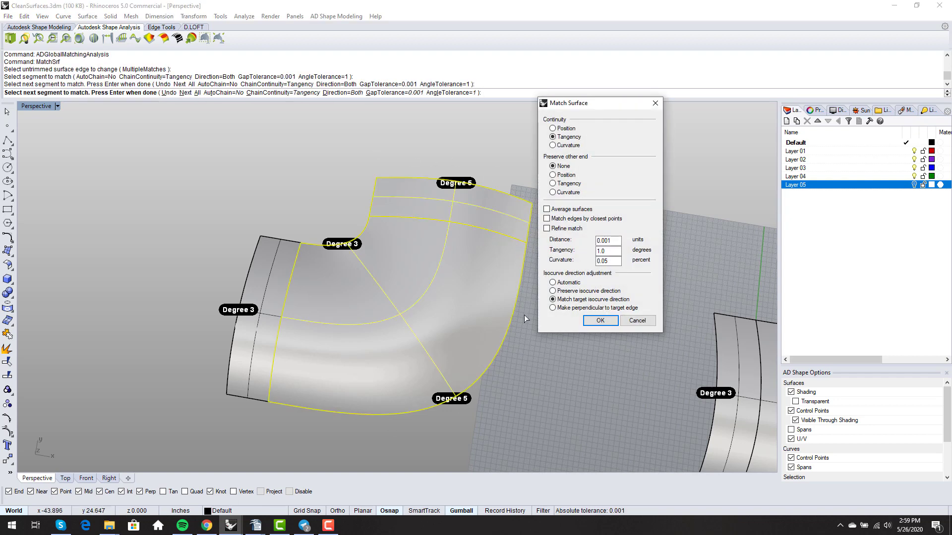
left_click(568, 146)
right_click_drag(437, 315, 442, 310)
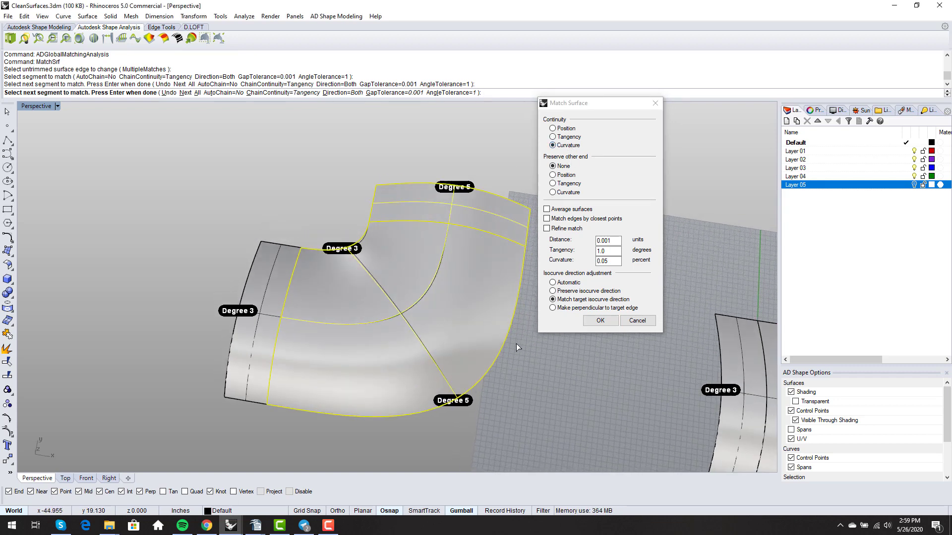
key("Return")
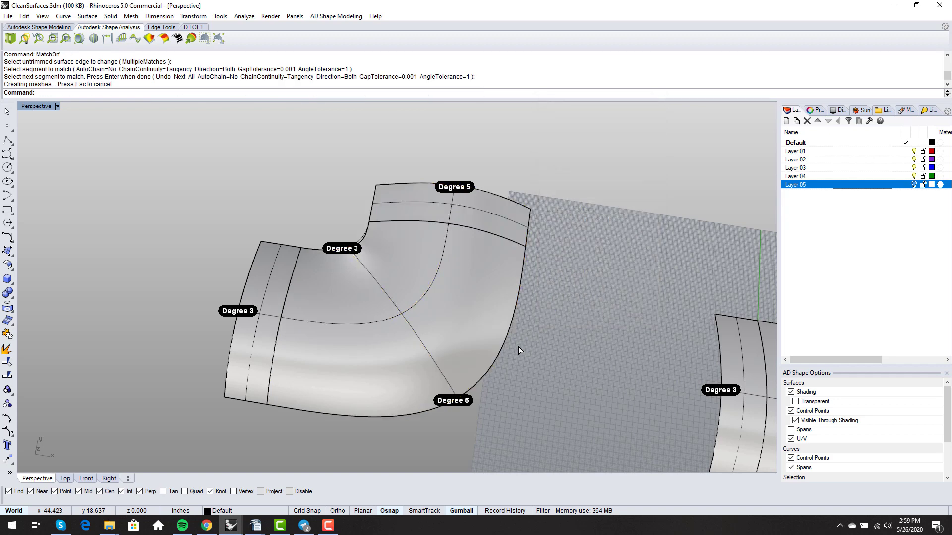
- Match the off-grid surface's other end to the adjoining Degree 3 strip with Curvature continuity
key("Return")
left_click(269, 385)
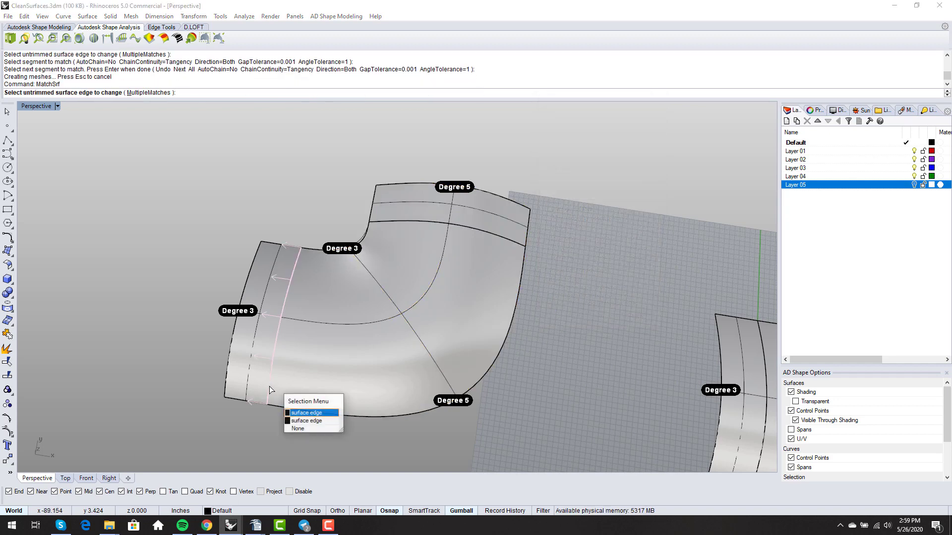
left_click(300, 420)
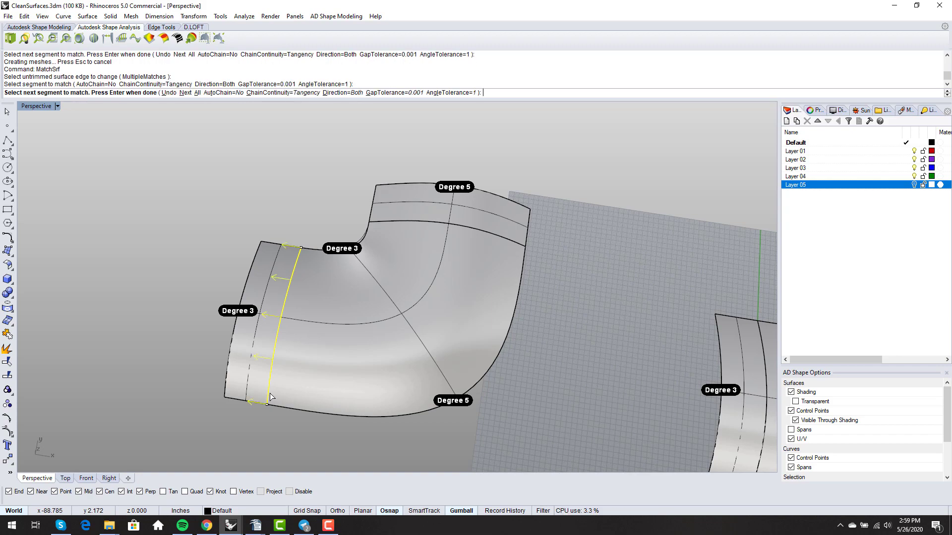
key("Return")
right_click_drag(324, 349, 323, 356)
key("Return")
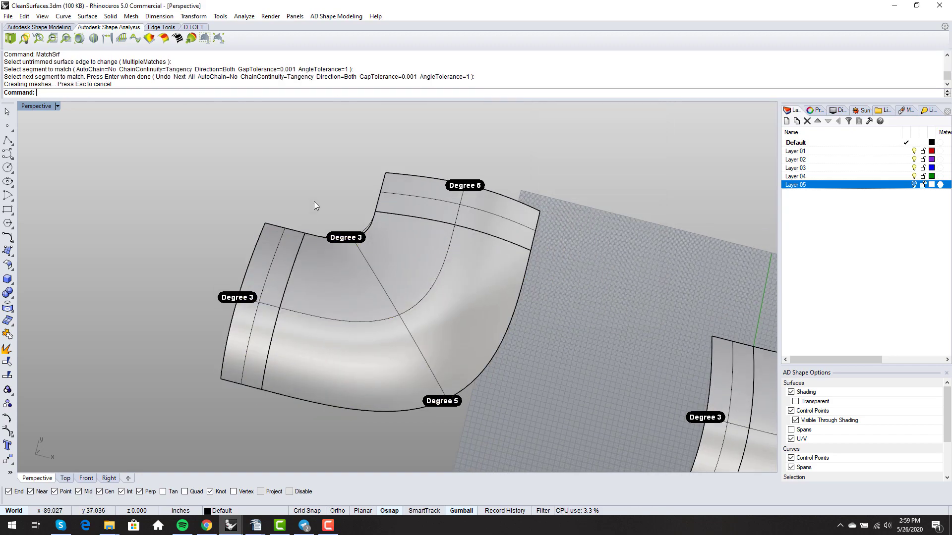
- Delete the Degree 3 text dot at the off-grid surface's inner bend
scroll(320, 203, "up", 3)
scroll(389, 320, "up", 4)
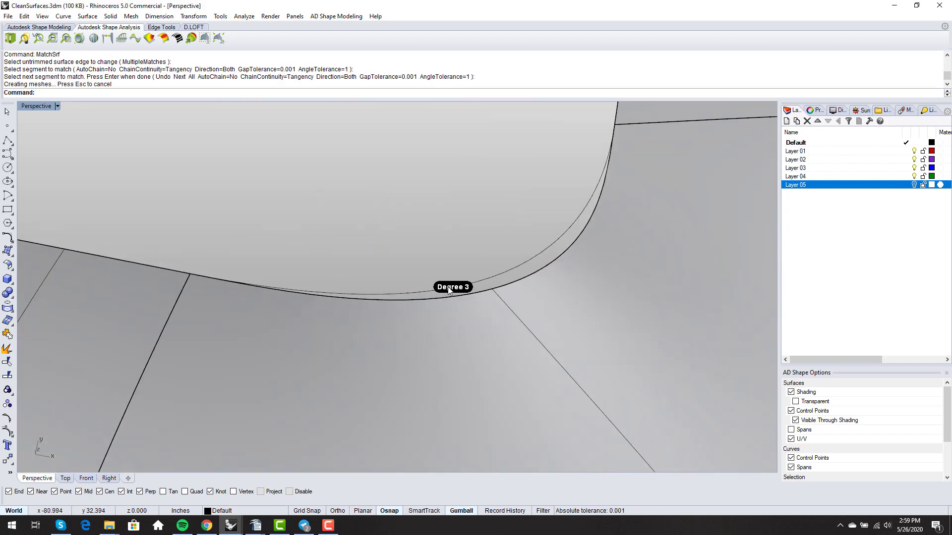
left_click(449, 290)
left_click(468, 318)
key("Delete")
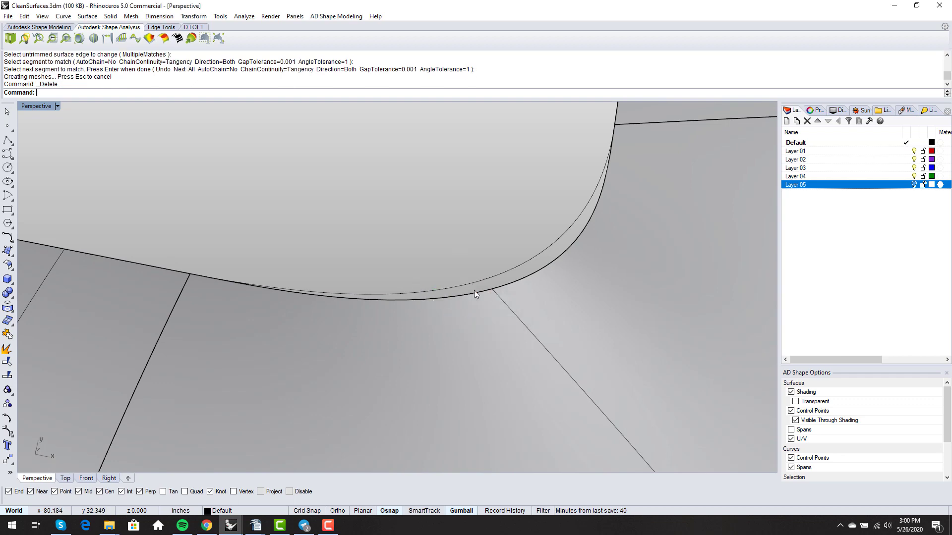
- Select the original inner bend curve and compare it with the edge of the curvature-matched surface
left_click(488, 277)
key("Escape")
scroll(460, 250, "down", 5)
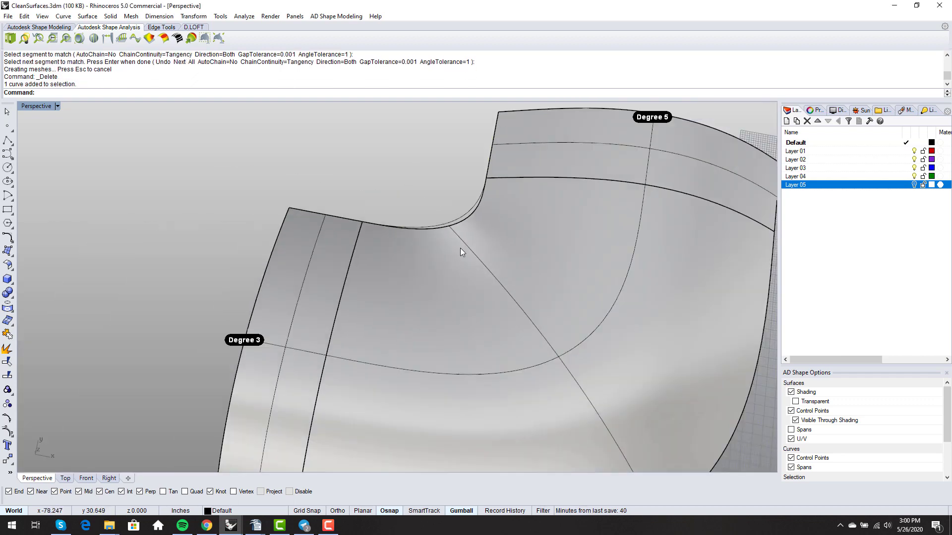
scroll(460, 252, "down", 6)
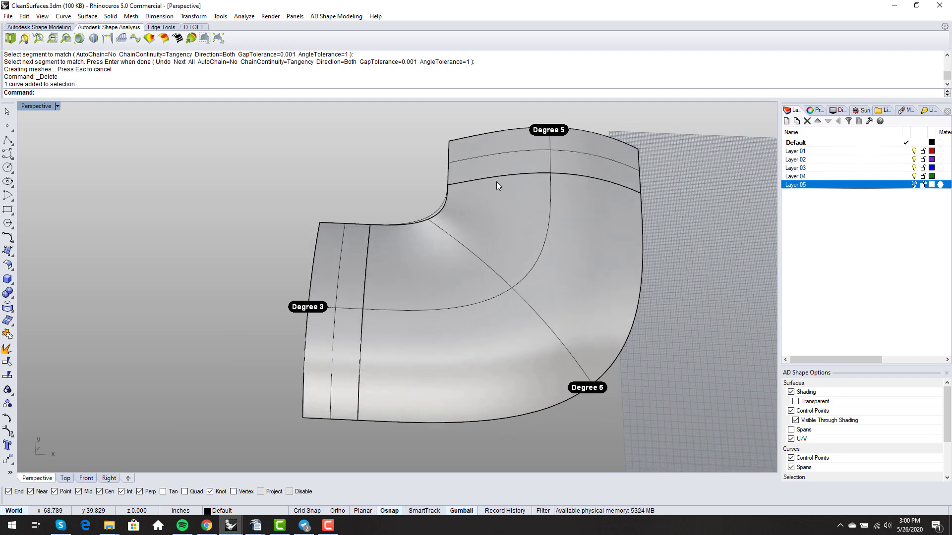
scroll(444, 213, "up", 5)
left_click(431, 208)
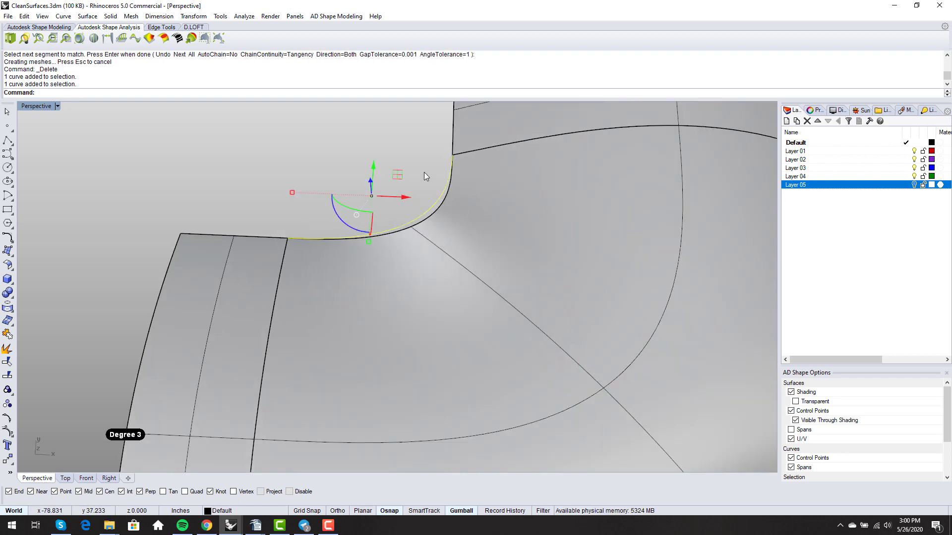
key("Escape")
left_click(432, 207)
key("Escape")
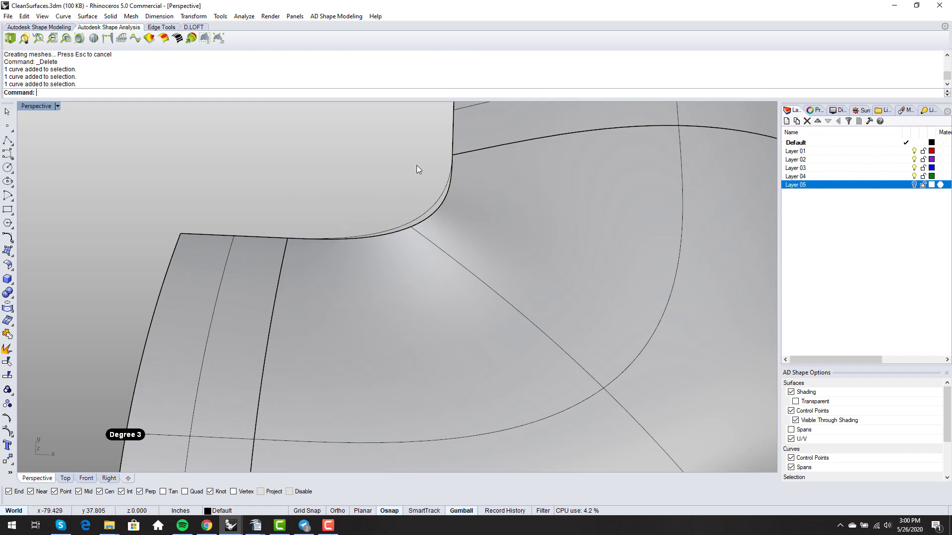
scroll(416, 165, "down", 7)
right_click_drag(416, 171, 398, 256)
scroll(436, 183, "up", 3)
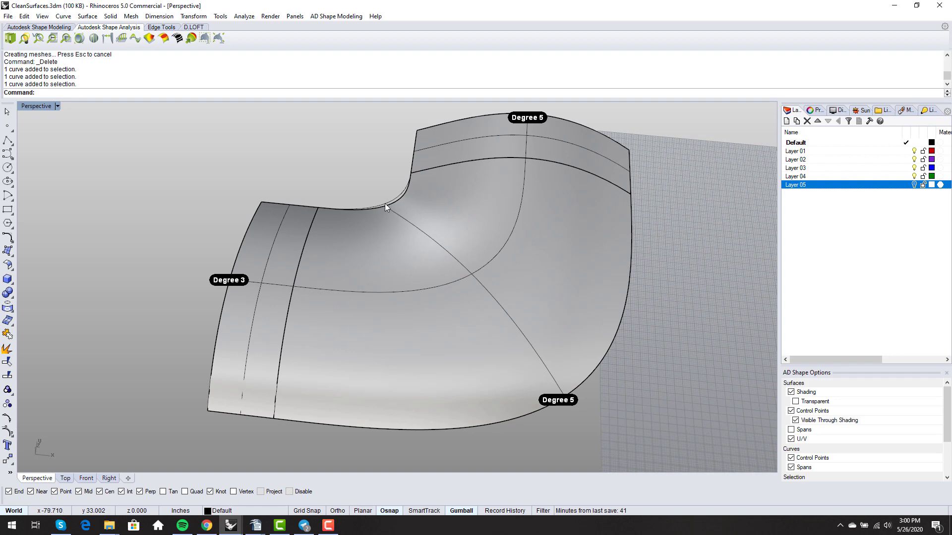
- Show the curvature-matched surface's control points to examine their layout, then hide them
right_click_drag(385, 200, 435, 266)
left_click(436, 266)
key("F10")
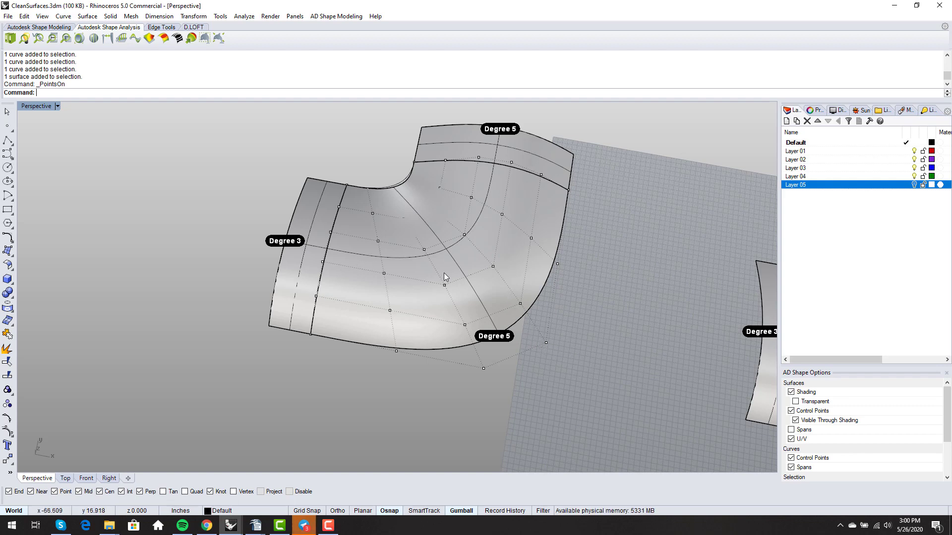
right_click_drag(444, 273, 427, 249)
key("F11")
- Check the curvature-matched surface and its two adjoining strips with Global Matching Analysis, then close it
left_click(427, 249)
left_click(438, 188, "shift")
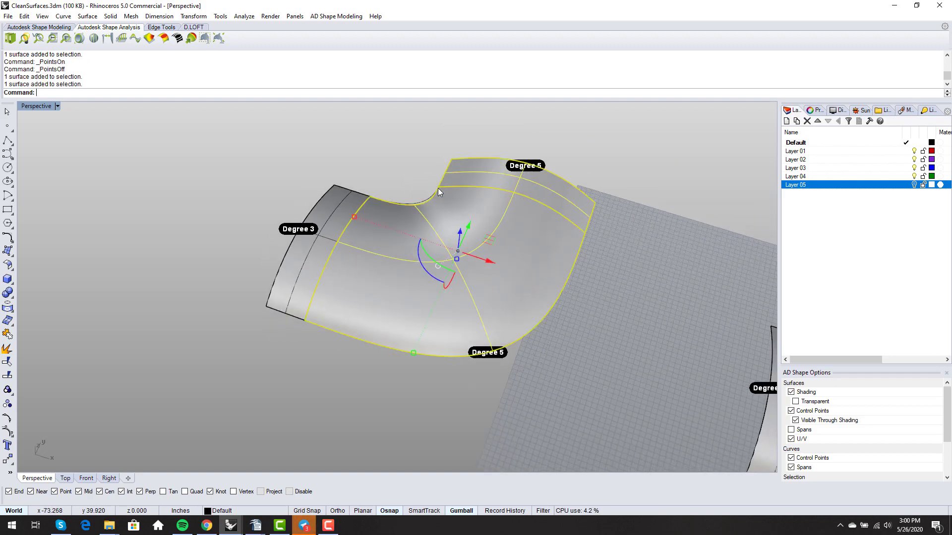
left_click(342, 200, "shift")
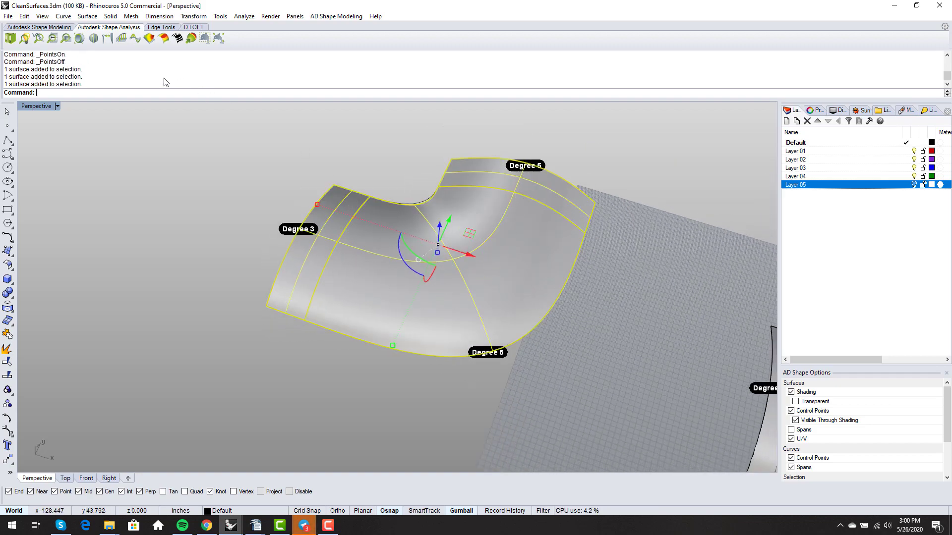
left_click(66, 39)
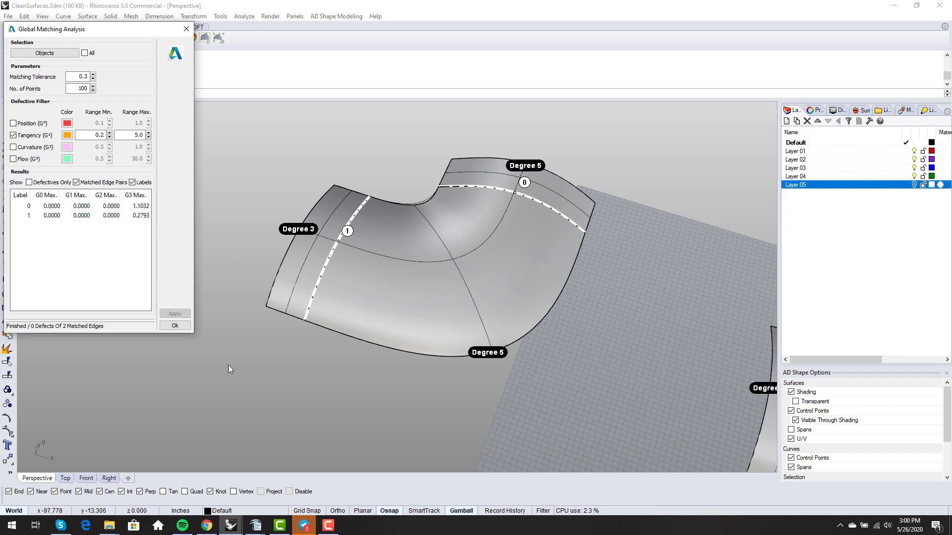
left_click(176, 327)
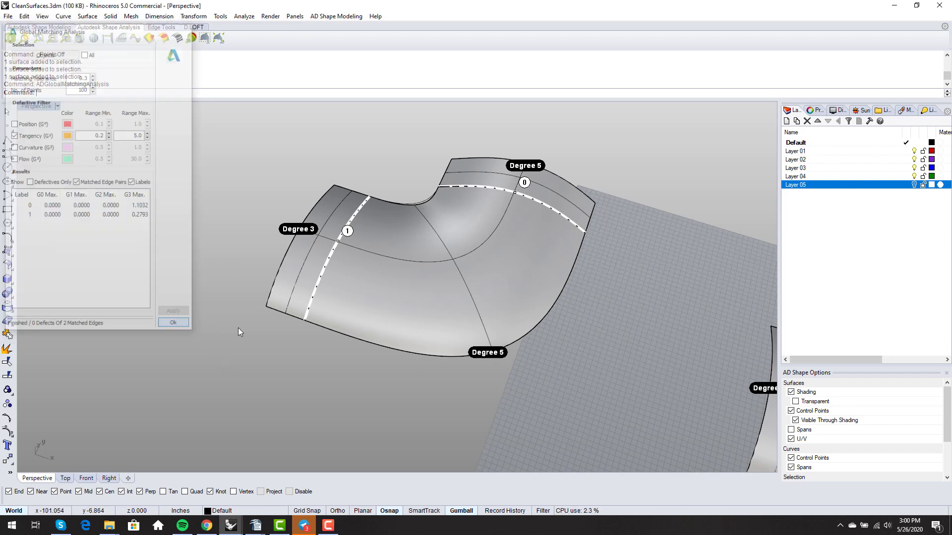
- Delete the original curve along the off-grid surface's inner bend
left_click(337, 331)
left_click(334, 349)
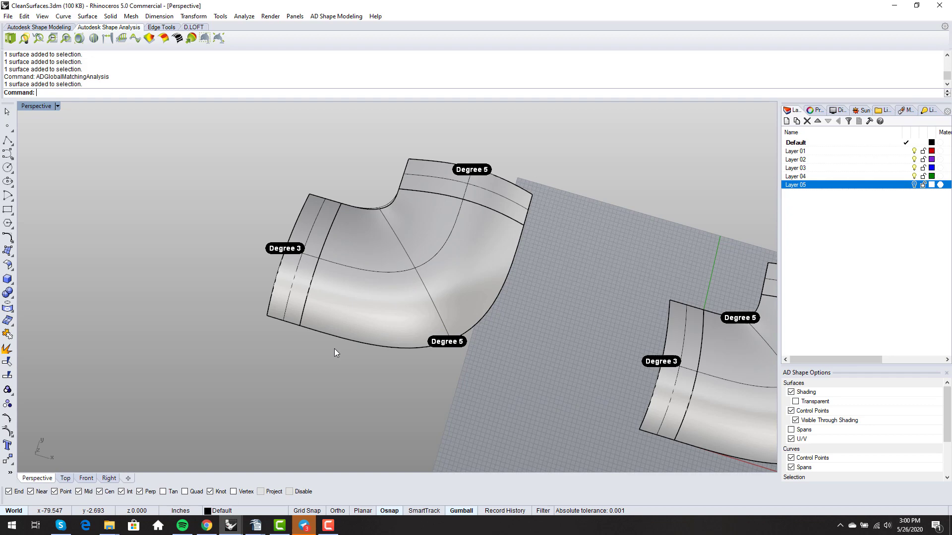
left_click(387, 203)
key("Delete")
scroll(369, 292, "down", 3)
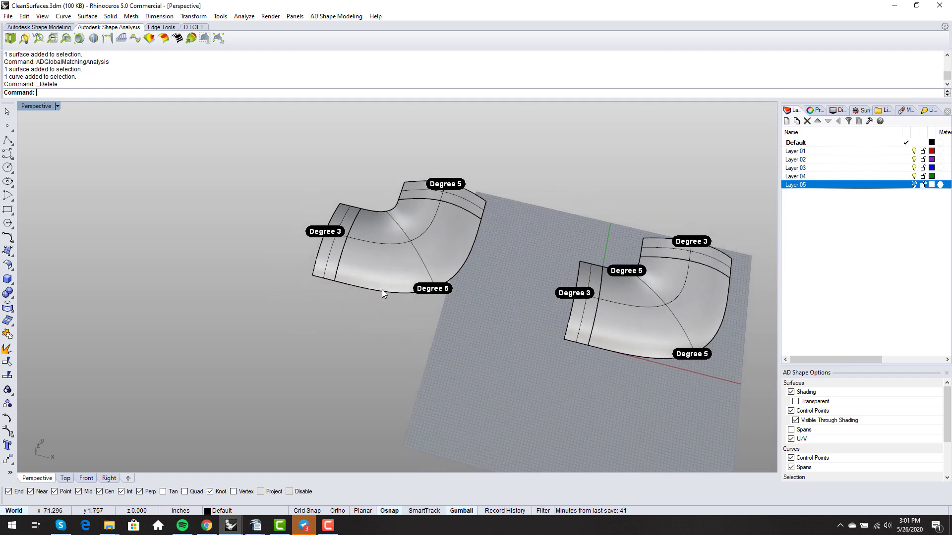
- Delete the original curve along the off-grid surface's outer bend and show that surface's control points
left_click(388, 289)
left_click(419, 324)
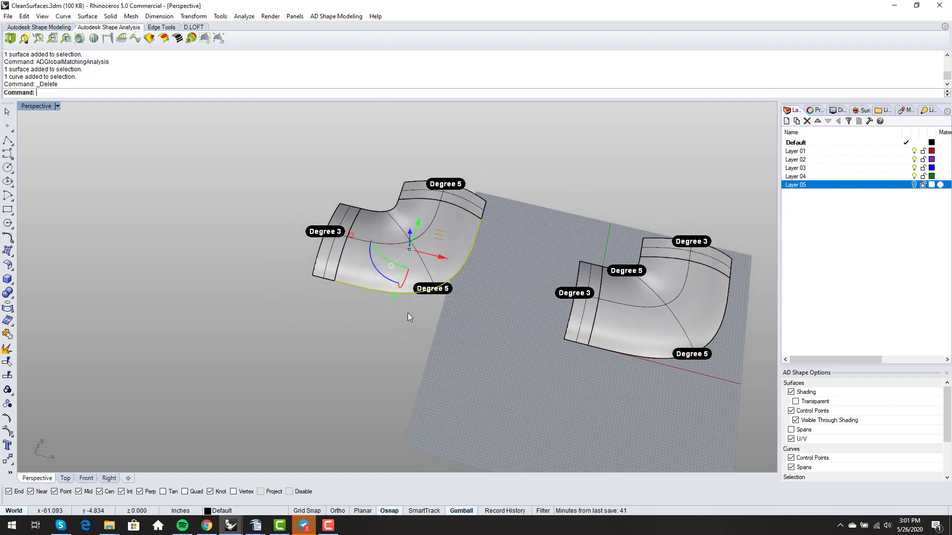
key("F10")
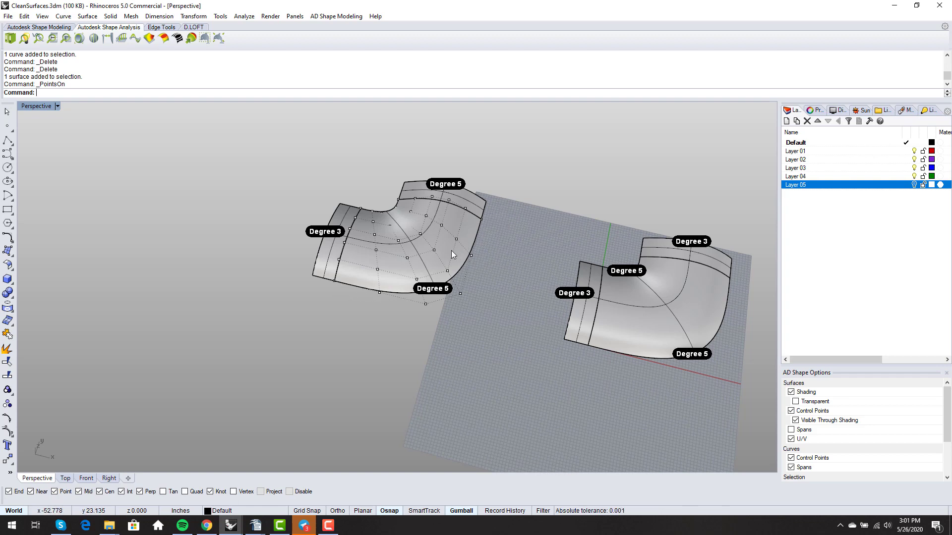
scroll(382, 309, "up", 2)
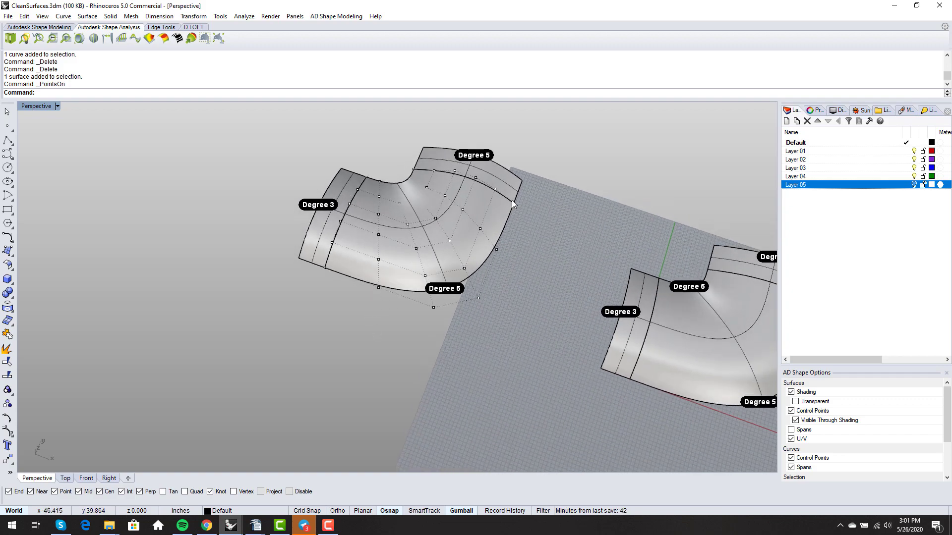
scroll(535, 228, "down", 2)
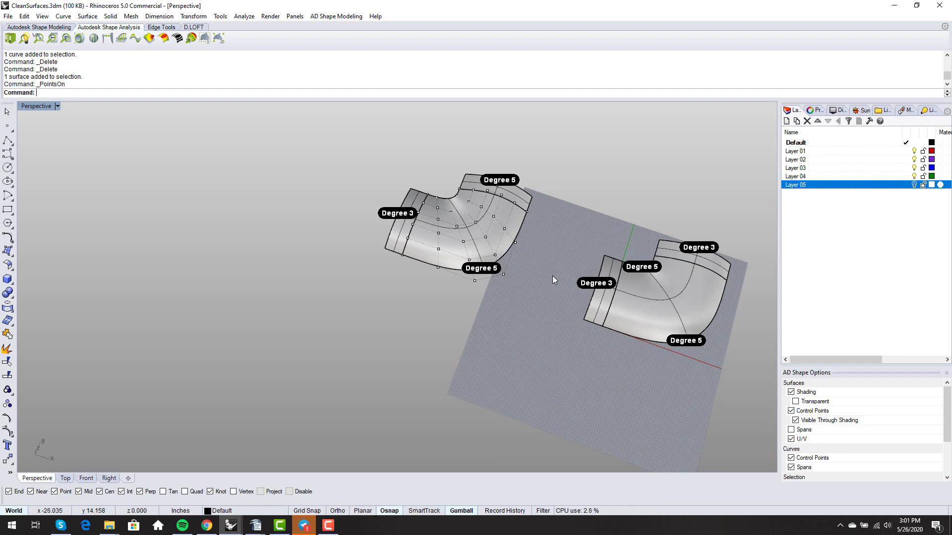
scroll(515, 231, "up", 4)
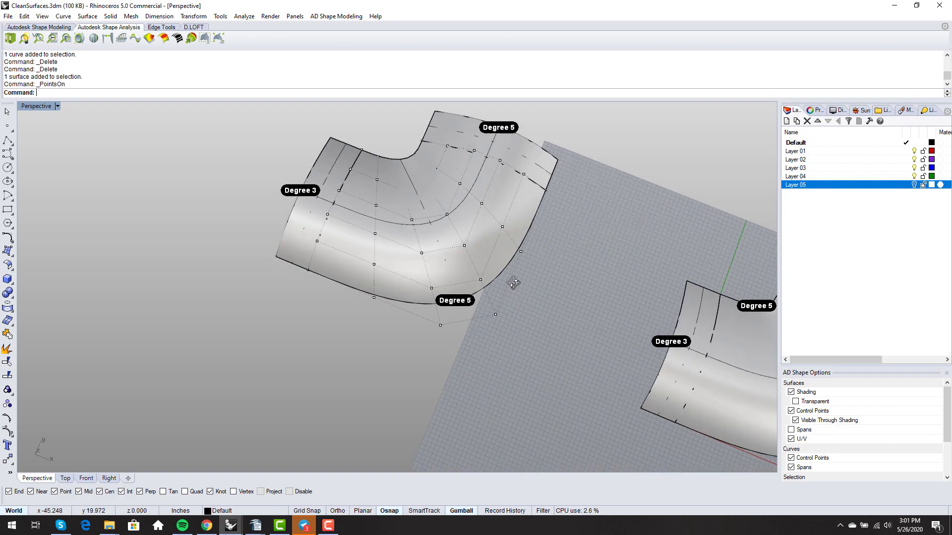
- Select the two outermost control points at the off-grid surface's outer bend and try moving them toward the bend
left_click(495, 313)
scroll(440, 323, "up", 3)
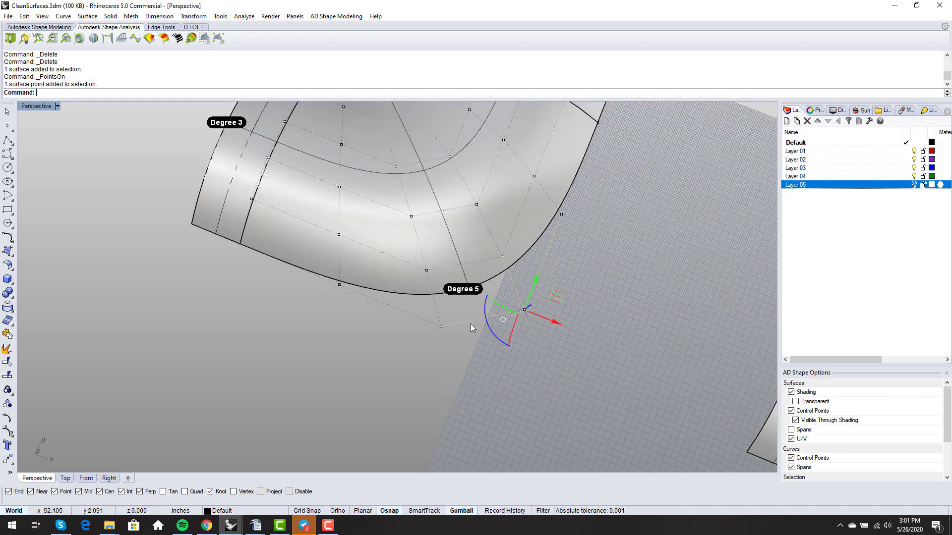
left_click(441, 326, "shift")
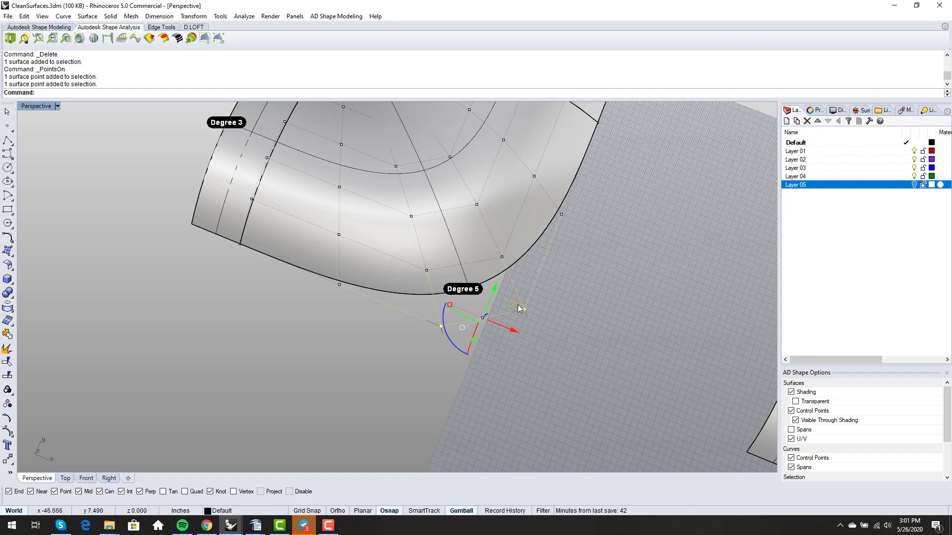
left_click_drag(519, 308, 511, 276)
key("Escape")
right_click_drag(576, 338, 507, 308)
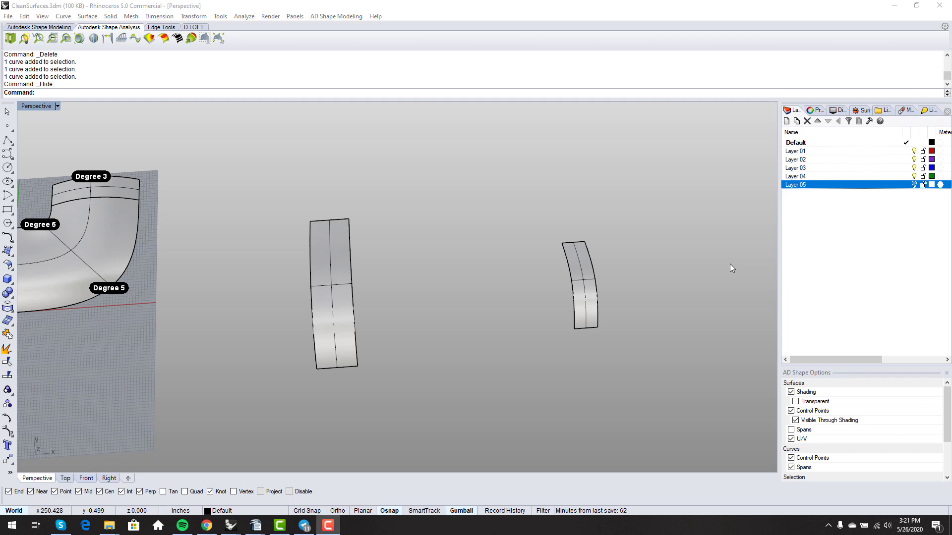
- Show the control points of the large and small separate curved strips to compare their point counts
right_click_drag(398, 356, 310, 262)
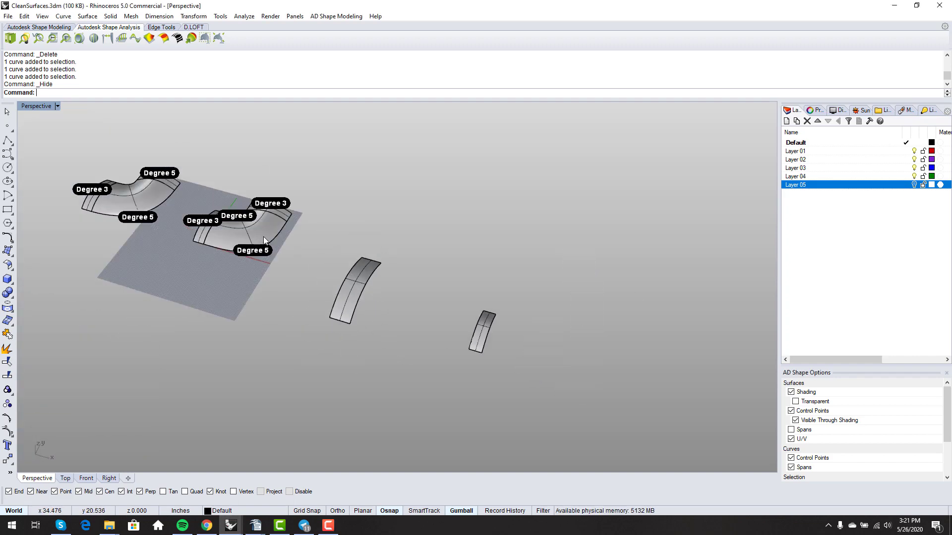
right_click_drag(263, 236, 347, 308)
scroll(346, 309, "up", 8)
left_click(388, 288)
scroll(382, 284, "down", 6)
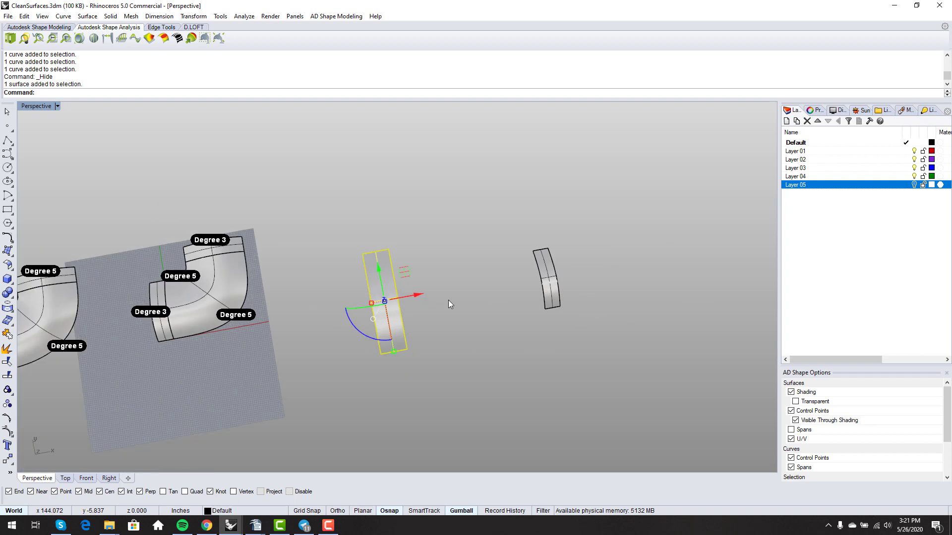
key("F10")
left_click(557, 296)
key("F10")
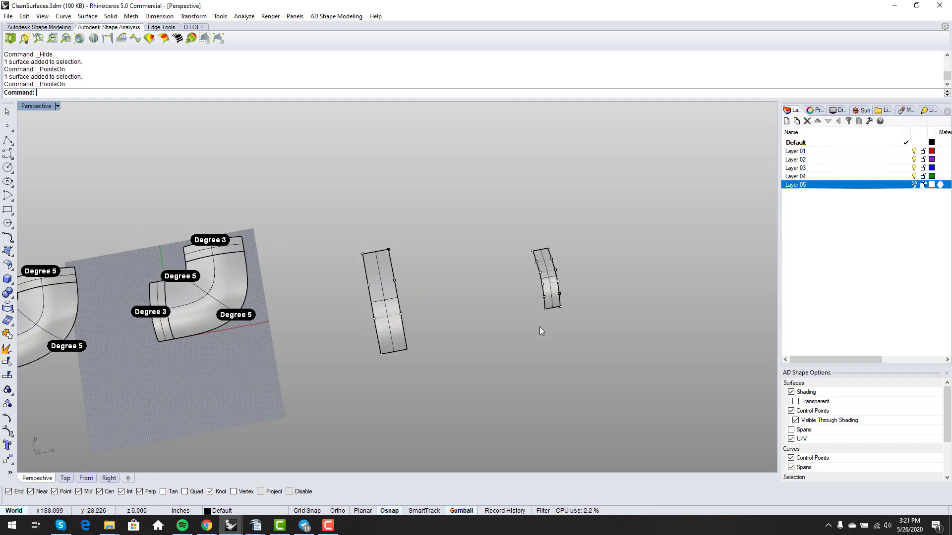
right_click_drag(540, 327, 530, 314)
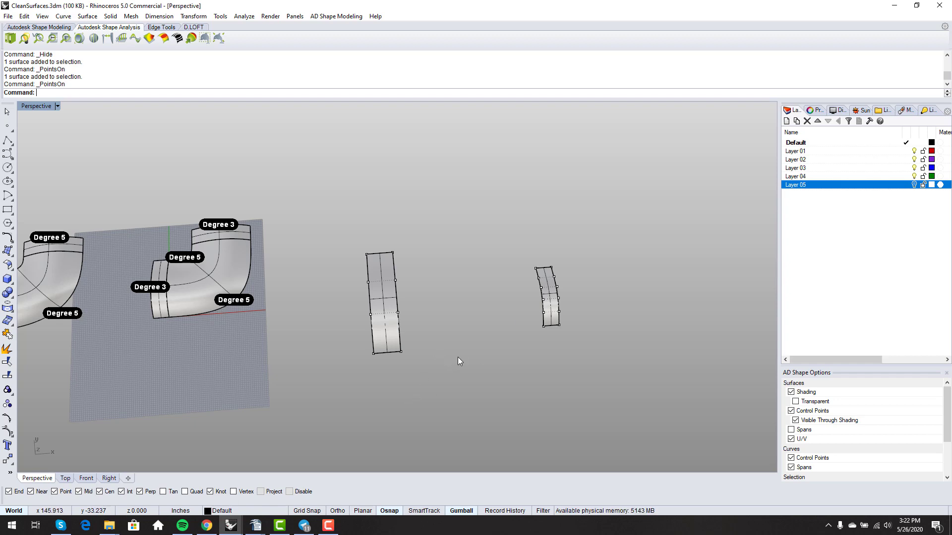
right_click_drag(457, 357, 468, 320)
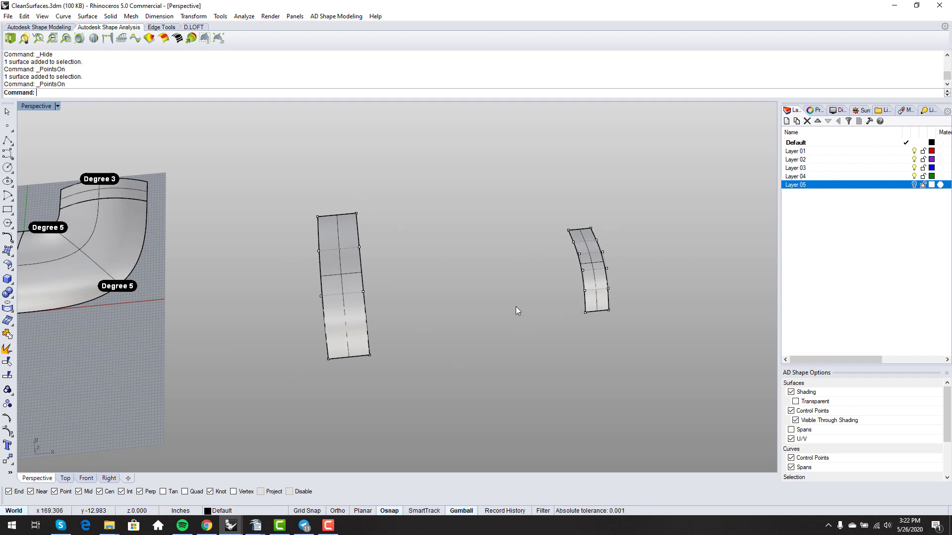
- Loft between the facing edges of the two strips using the Straight sections style without simplifying the curves
type("Loft")
key("Return")
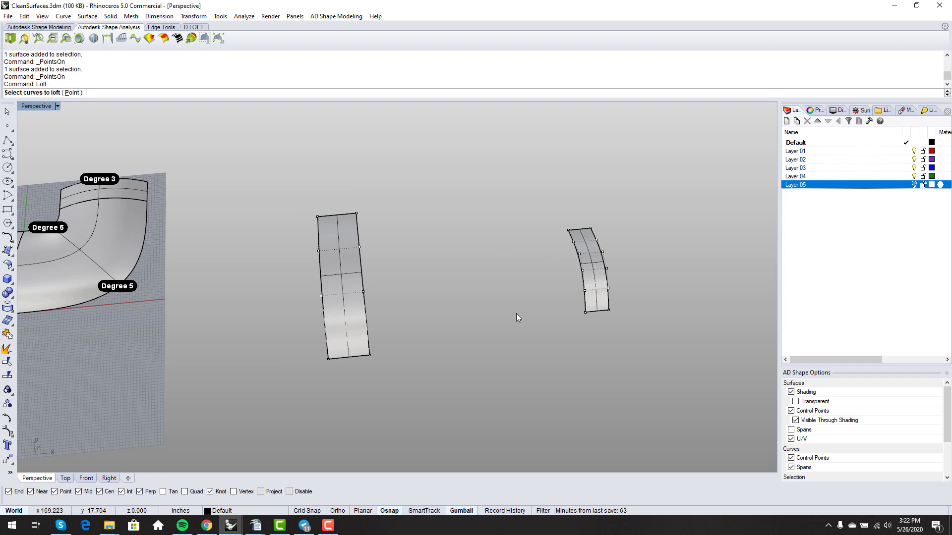
left_click(370, 335)
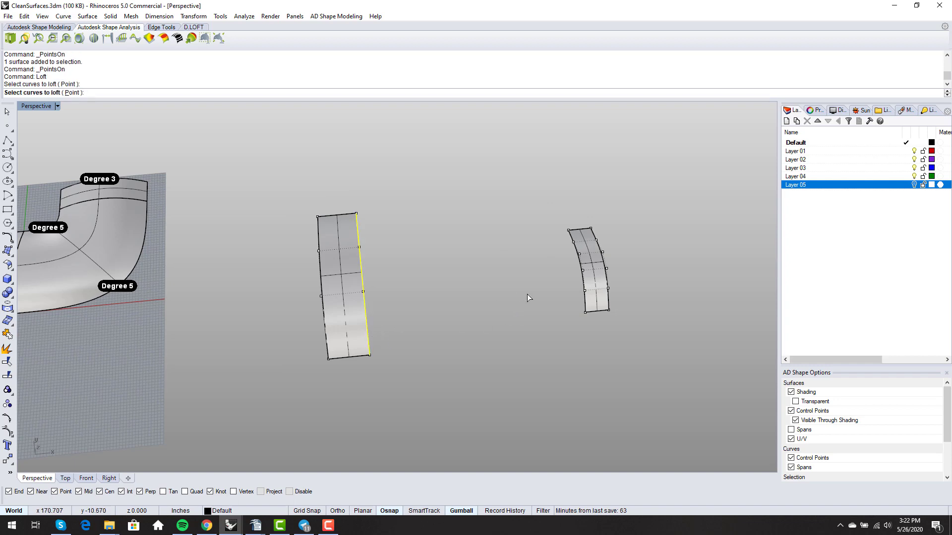
left_click(585, 300)
key("Return")
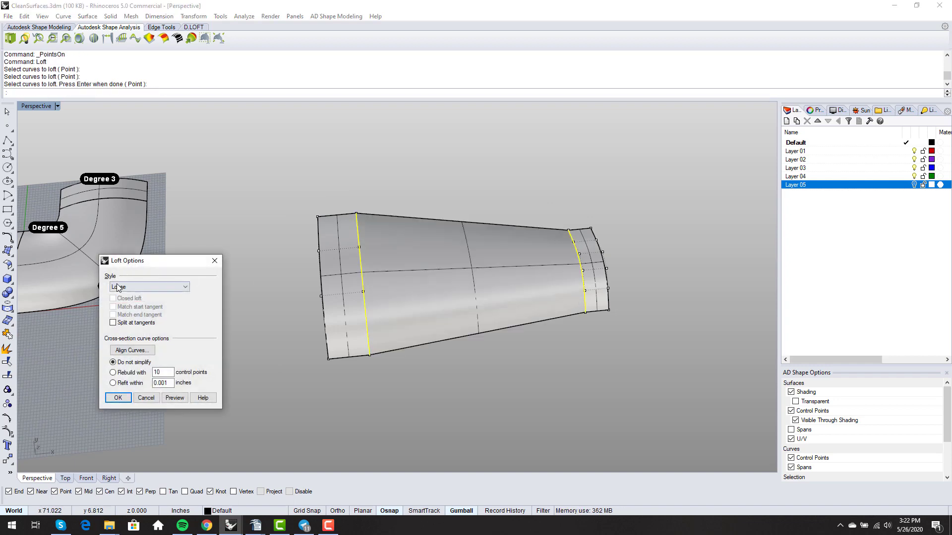
left_click(119, 288)
left_click(131, 316)
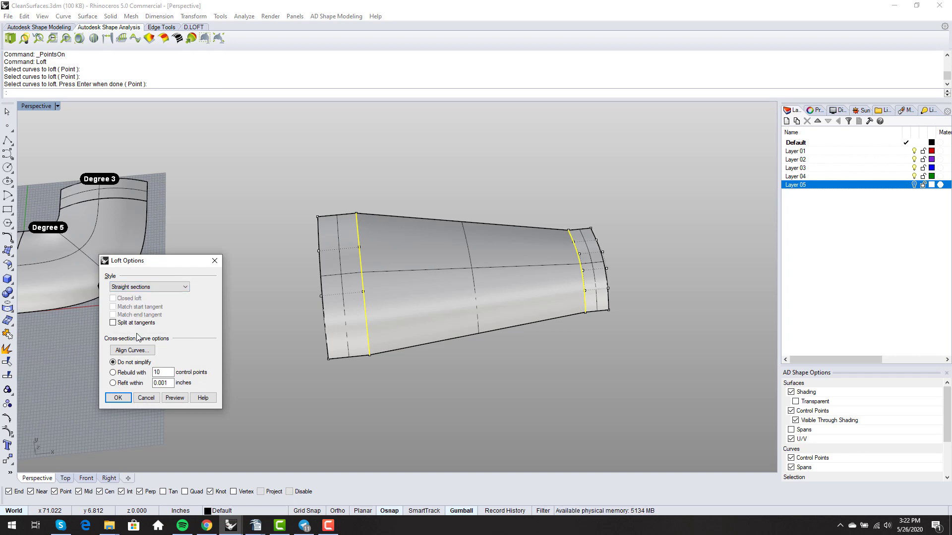
left_click_drag(169, 263, 238, 227)
right_click_drag(334, 246, 516, 207)
key("Return")
- Show the lofted surface's control points and examine how they are distributed along both strip edges
left_click(430, 316)
key("F10")
scroll(468, 325, "up", 4)
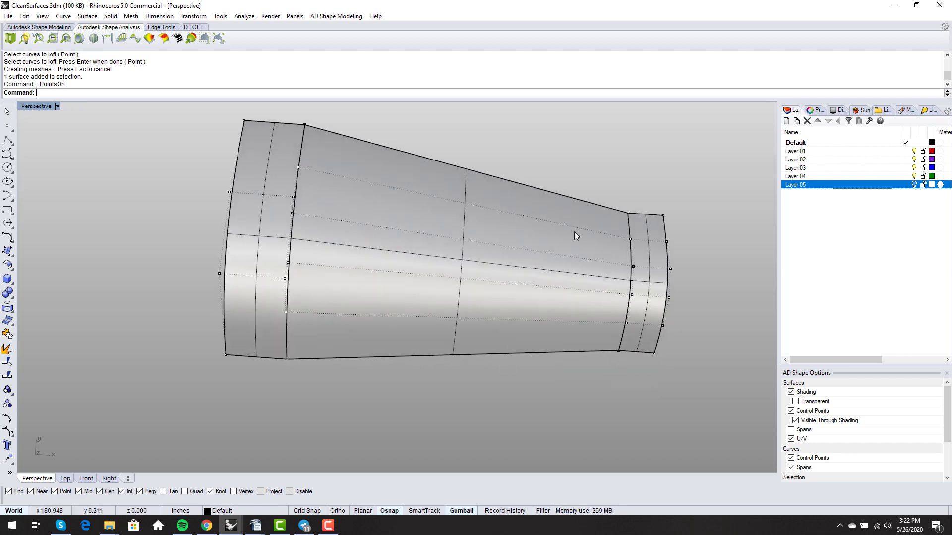
right_click_drag(575, 234, 292, 272)
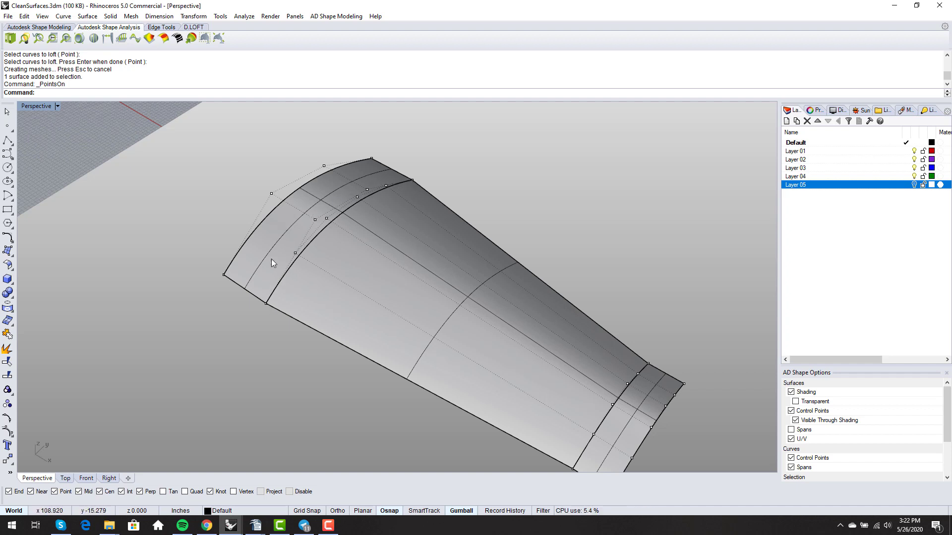
right_click_drag(294, 282, 289, 305)
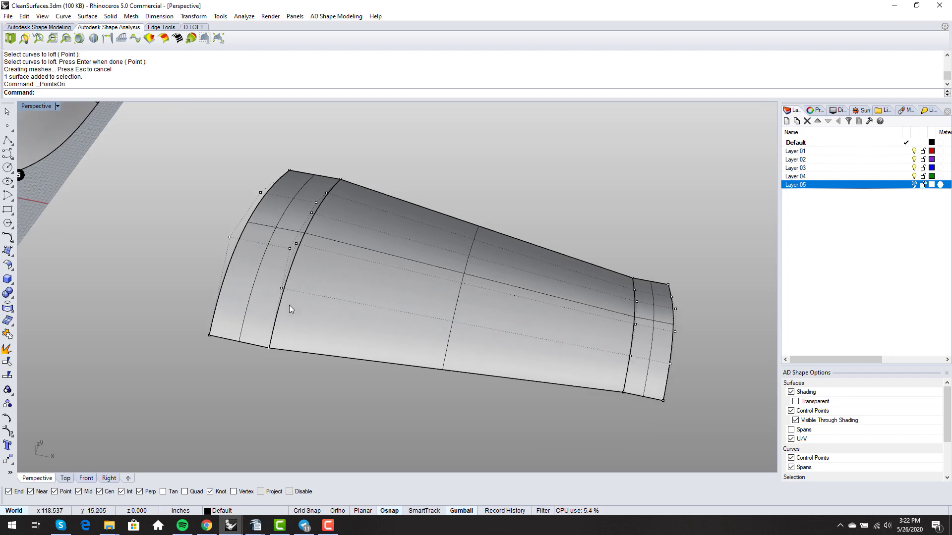
right_click_drag(343, 234, 349, 265)
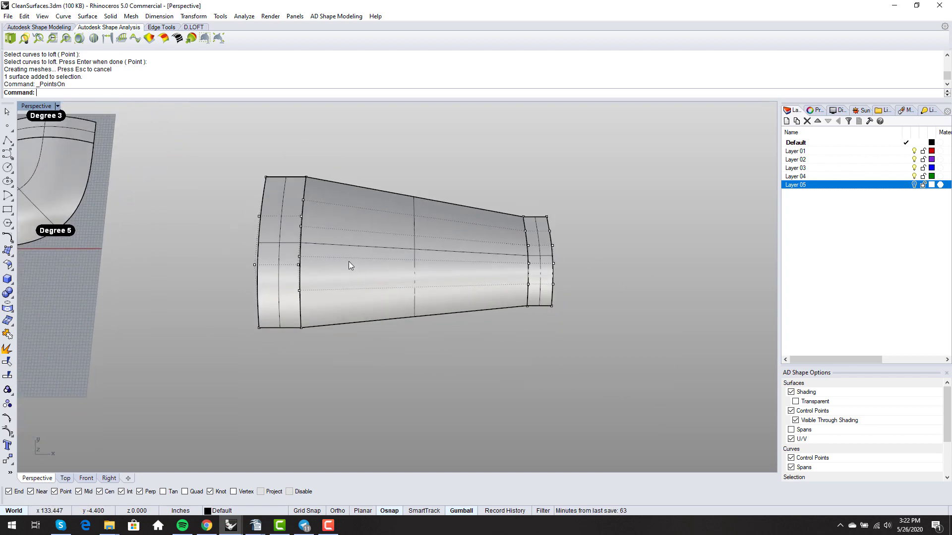
- Change the lofted surface's U degree to 3 with Deformable set to No
key("Delete")
type("ChangeDegree")
key("Return")
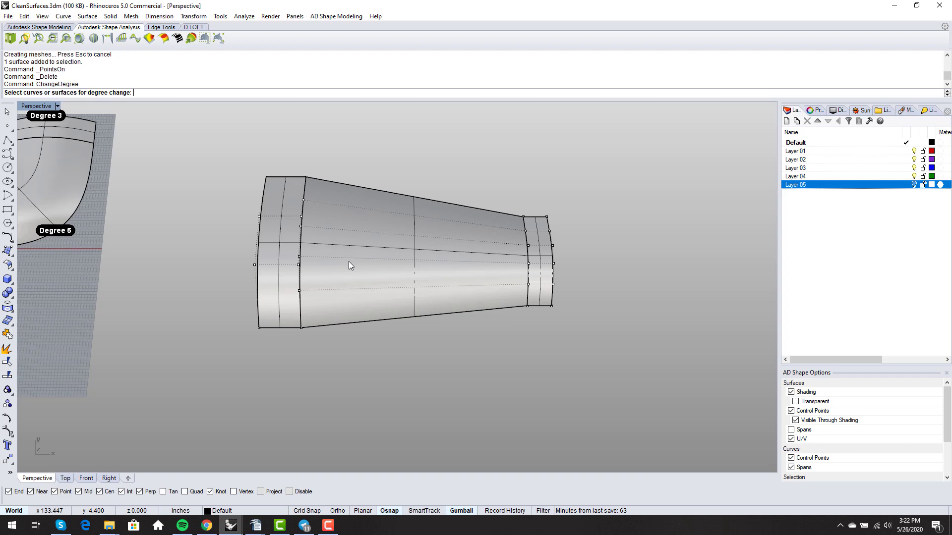
left_click(349, 262)
key("Return")
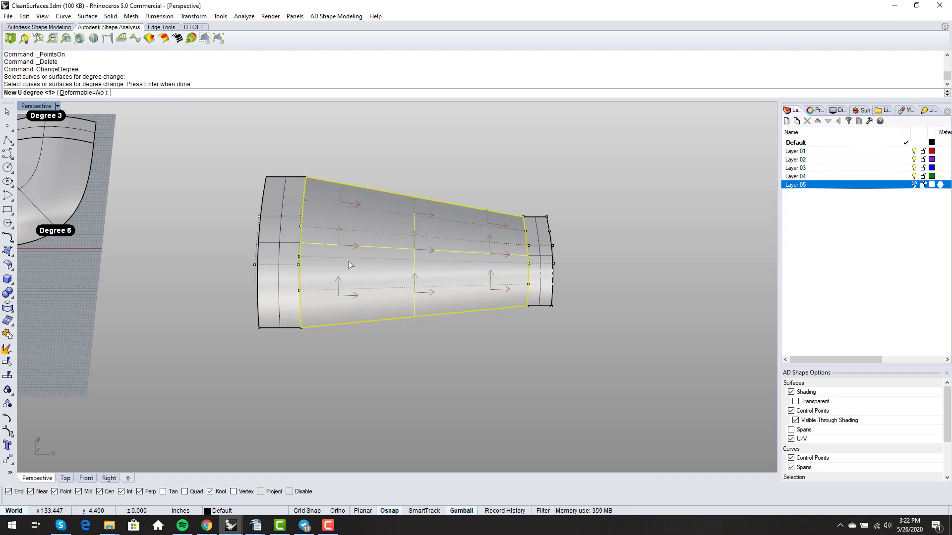
type("3")
key("Return")
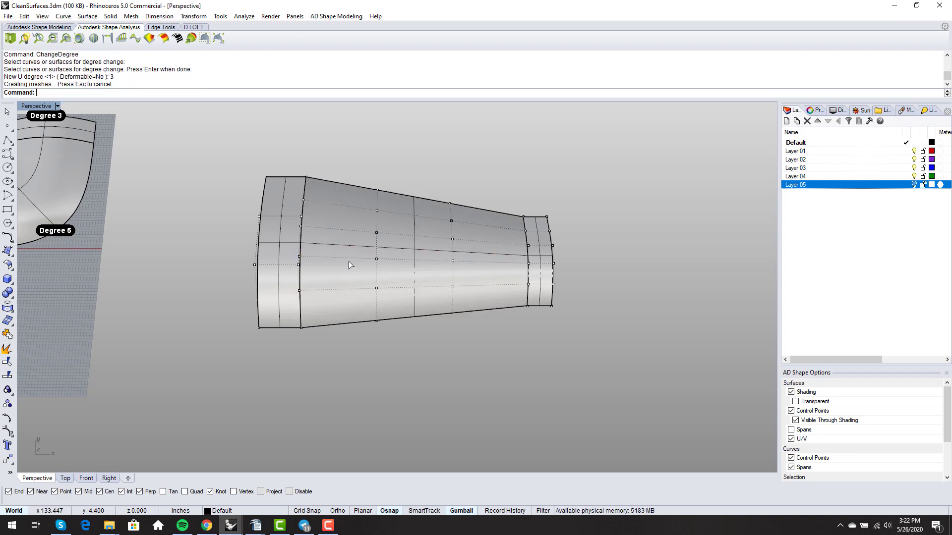
- Match the lofted surface's wide end to the large strip's edge with Tangency continuity, preserving None at the other end
type("MatchSrf")
key("Return")
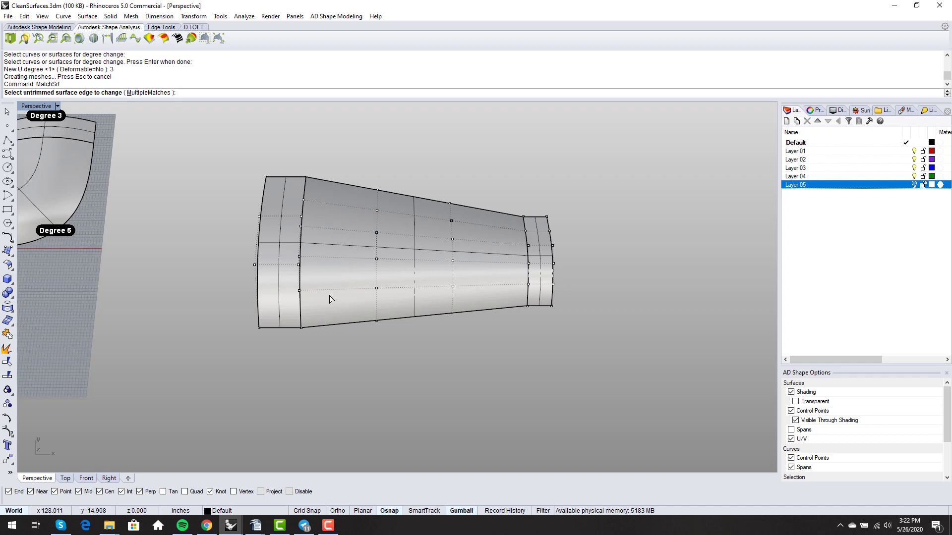
left_click(298, 320)
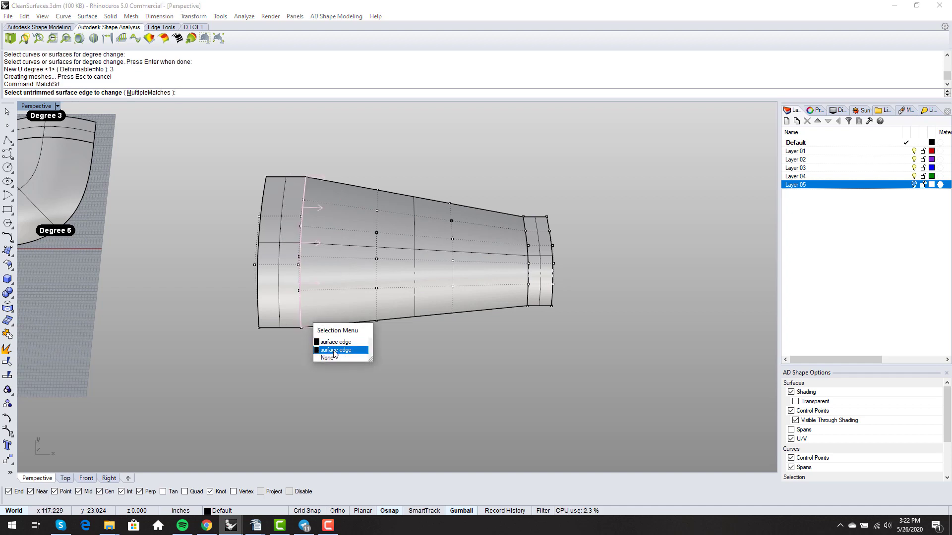
left_click(312, 350)
left_click(301, 320)
key("Return")
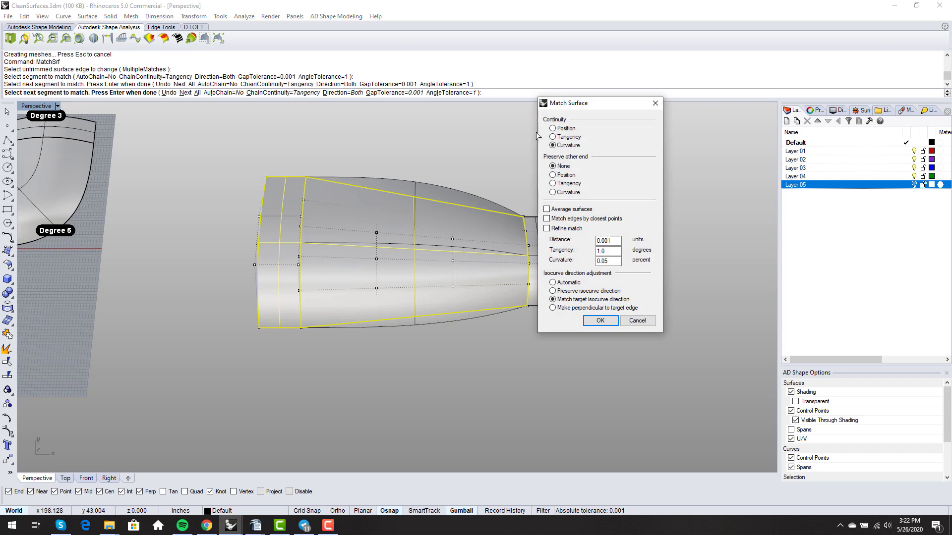
left_click(553, 136)
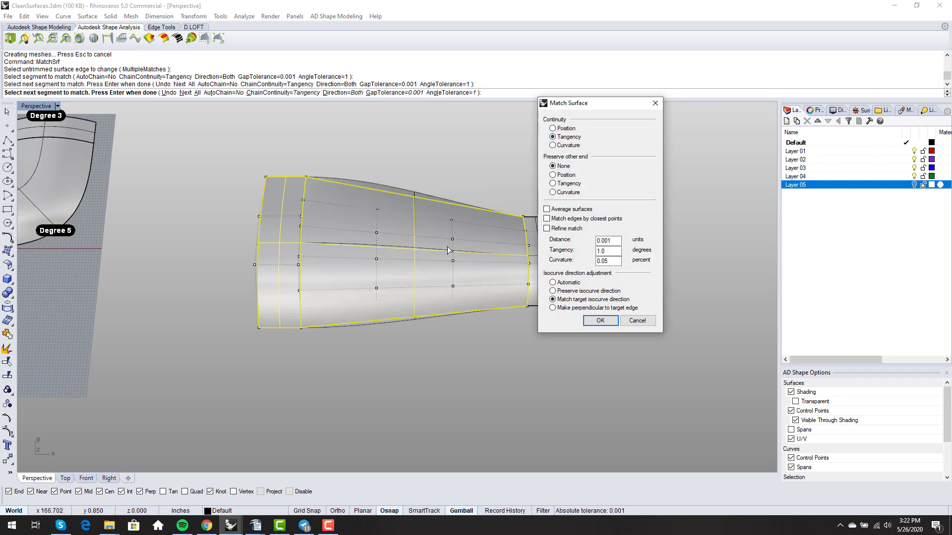
key("Return")
- Match the lofted surface's narrow end to the small strip's edge with the same tangency settings
key("Return")
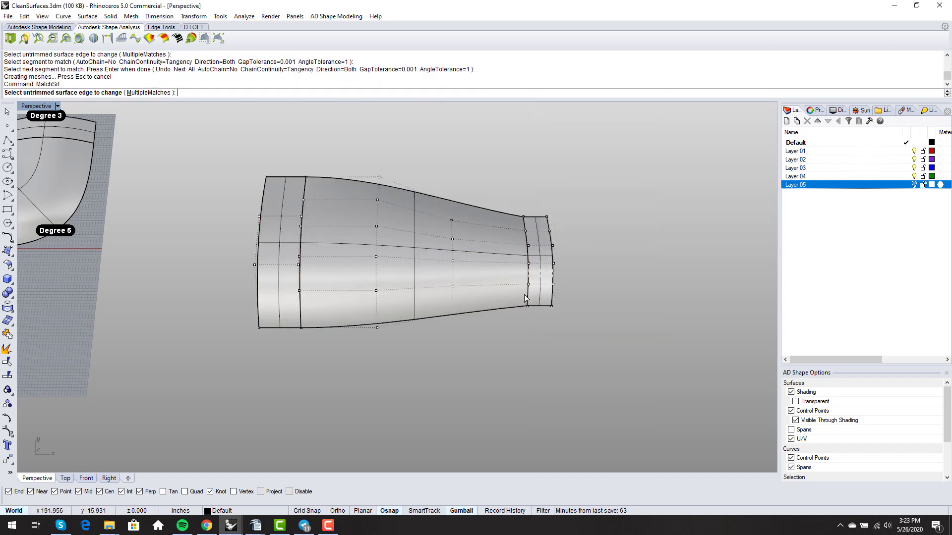
left_click(528, 300)
left_click(546, 317)
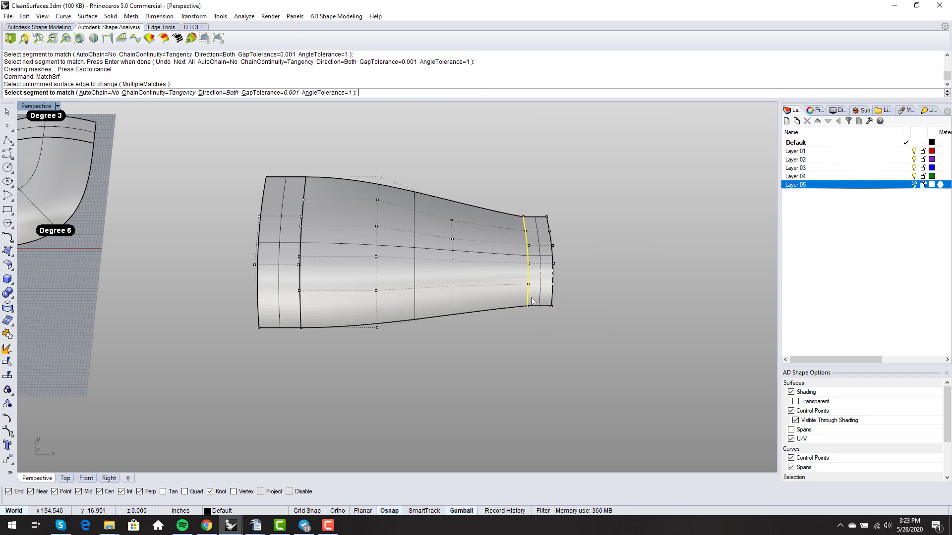
key("Return")
key("Return")
right_click_drag(478, 338, 473, 374)
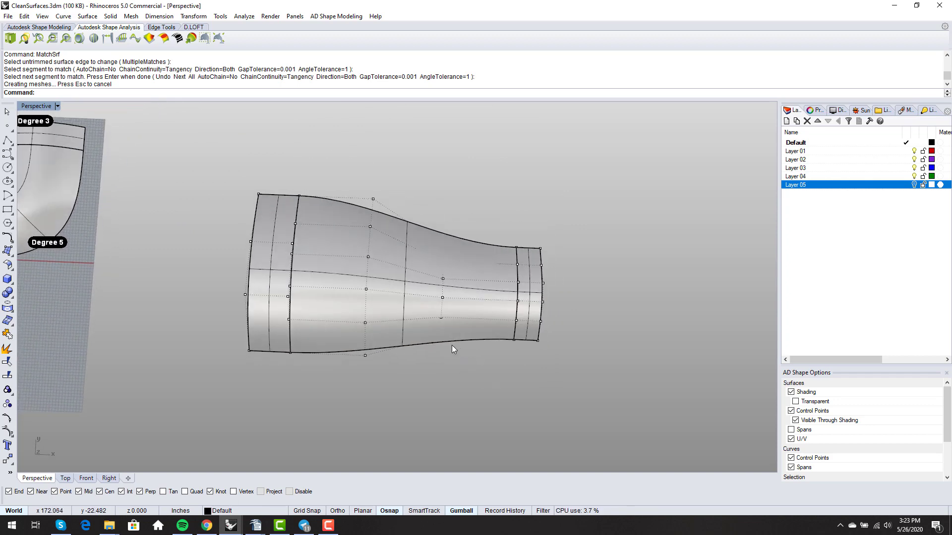
- Hide all control points and delete the matched loft surface between the strips
key("F11")
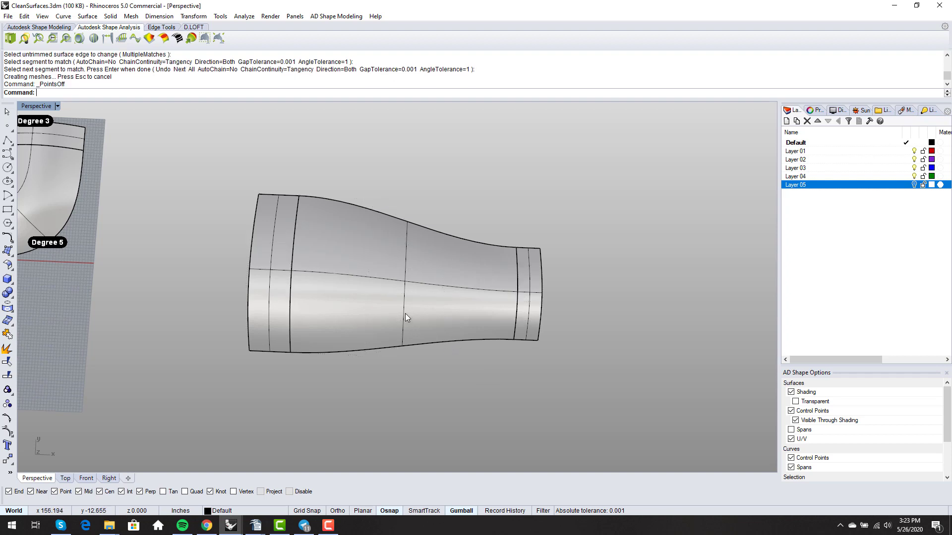
left_click(410, 335)
key("Delete")
- Show the hidden objects and select the upper curve spanning the two strips
right_click_drag(399, 335, 426, 307)
middle_click(427, 305)
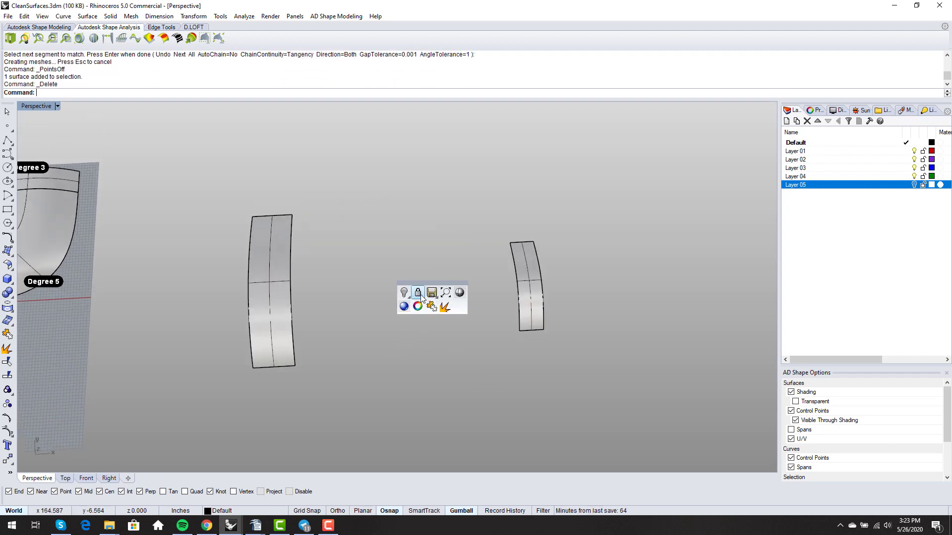
left_click(414, 302)
left_click(420, 308)
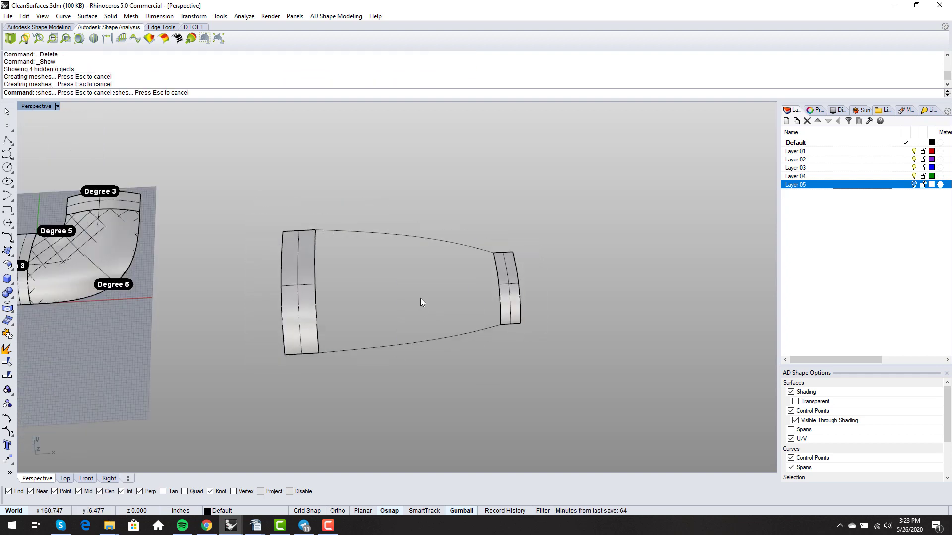
left_click(433, 234)
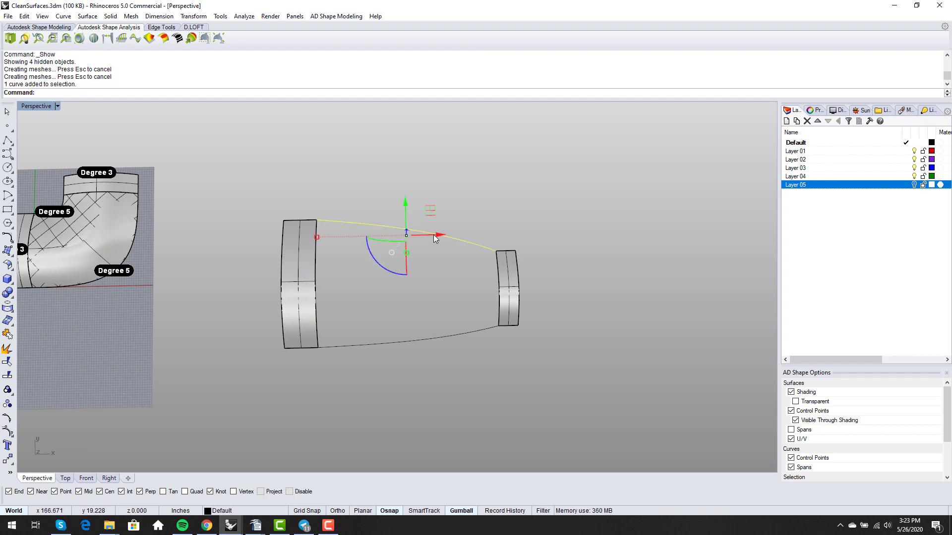
- Turn on the control points of the upper and lower curves spanning the two strips
key("F10")
left_click(450, 333)
key("F10")
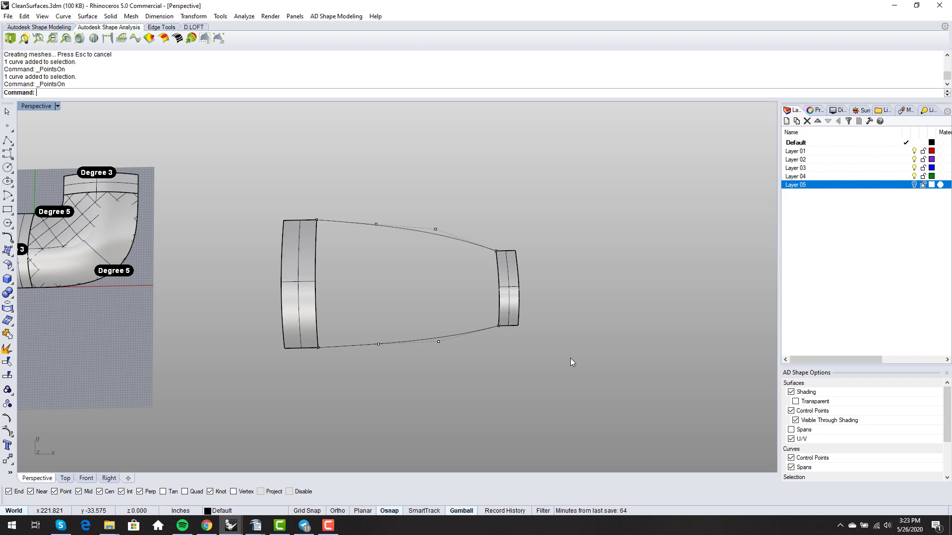
right_click_drag(521, 365, 534, 318)
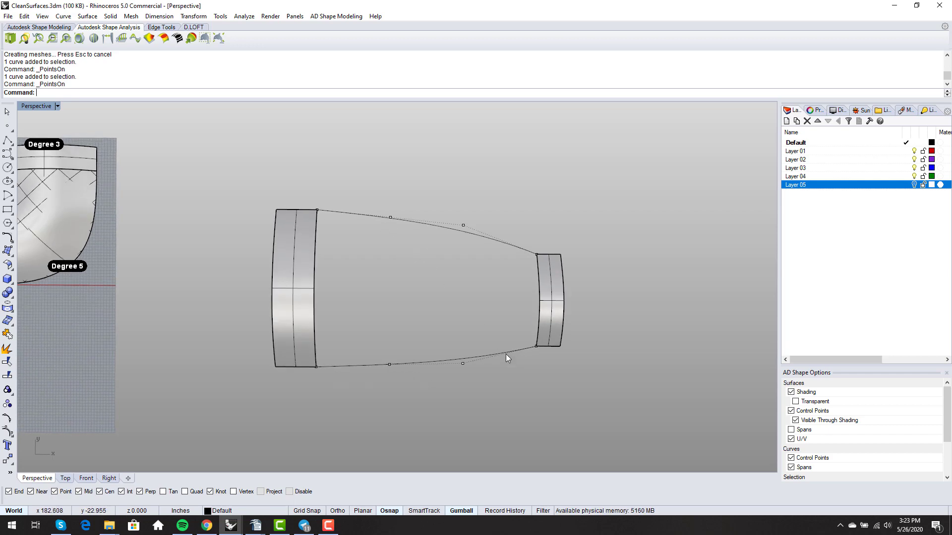
- Draw two straight lines from the lower curve's inner control points across and past the upper curve's matching control points
type("l")
key("Return")
left_click(389, 365)
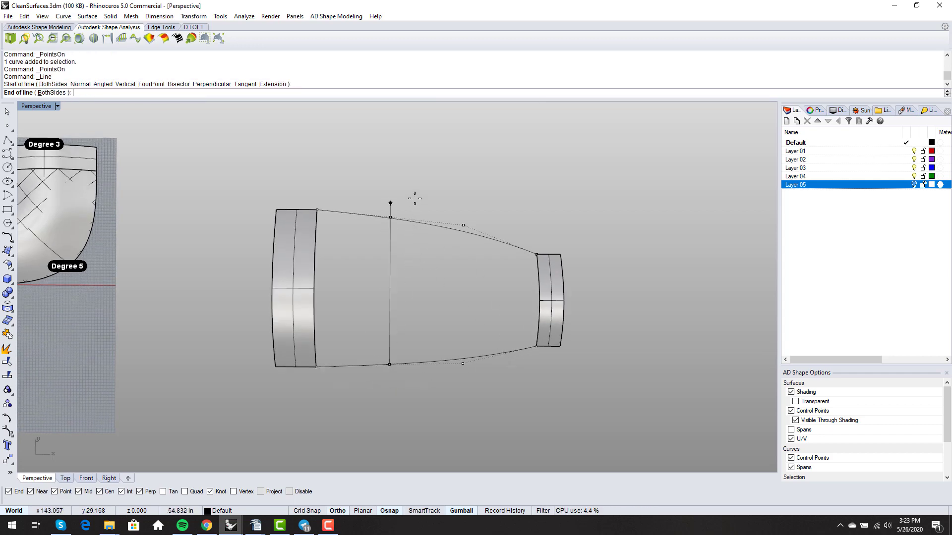
left_click(404, 181, "shift")
left_click(404, 181, "shift")
key("Return")
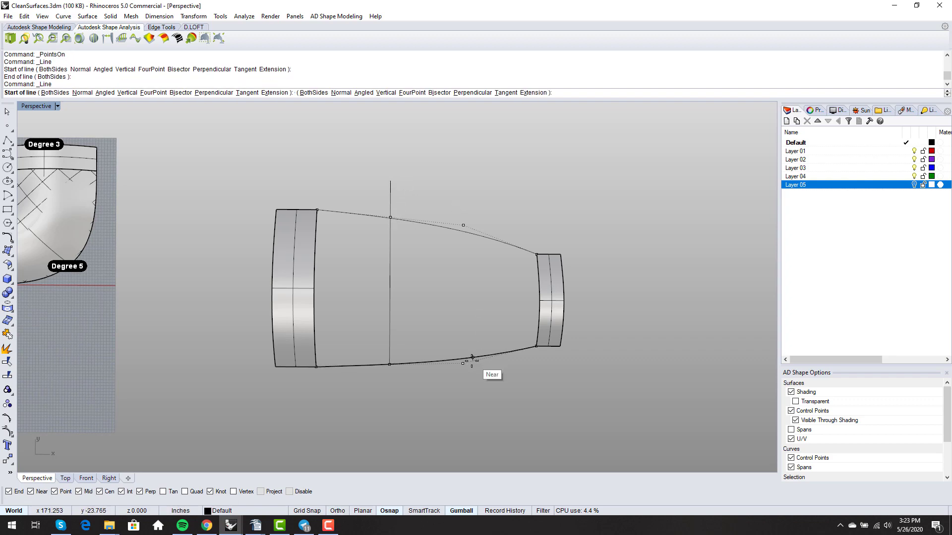
left_click(463, 363)
left_click(468, 183, "shift")
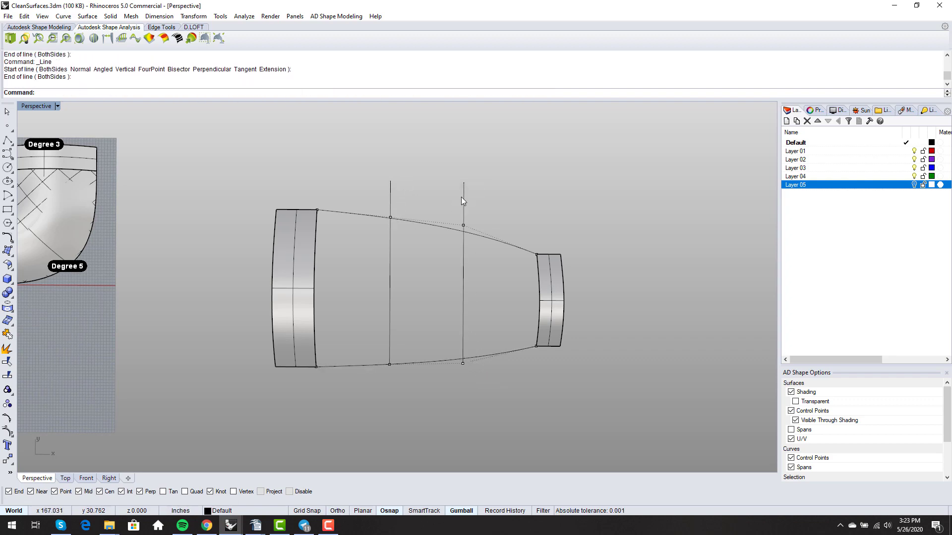
- Delete both straight lines drawn between the upper and lower curves
left_click(463, 198)
left_click(390, 202, "shift")
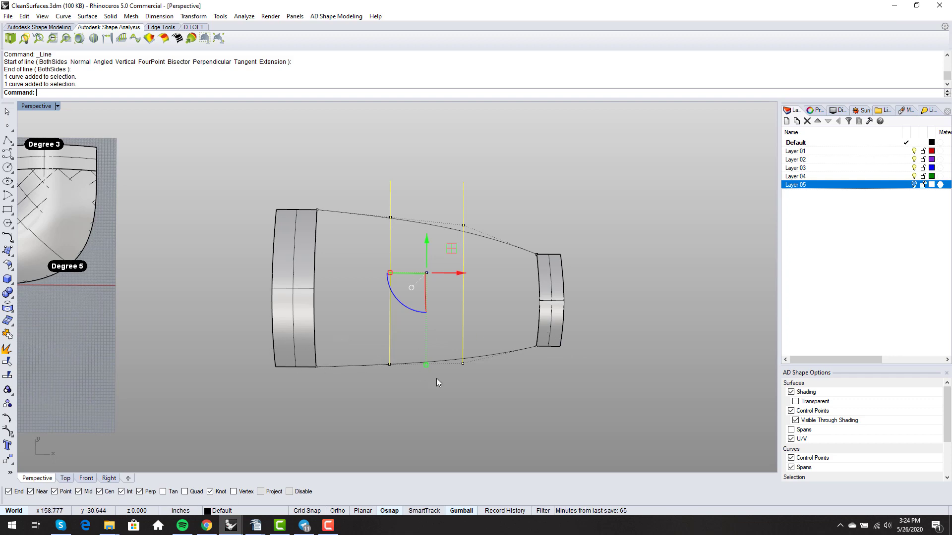
key("Delete")
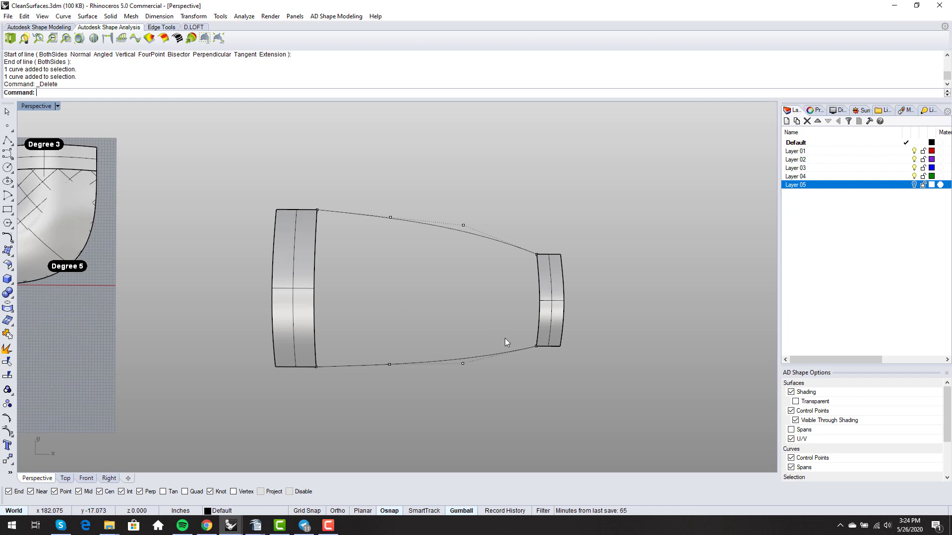
- Duplicate the wide strip's edge facing the gap as a curve with DupEdge
right_click_drag(493, 377, 455, 319)
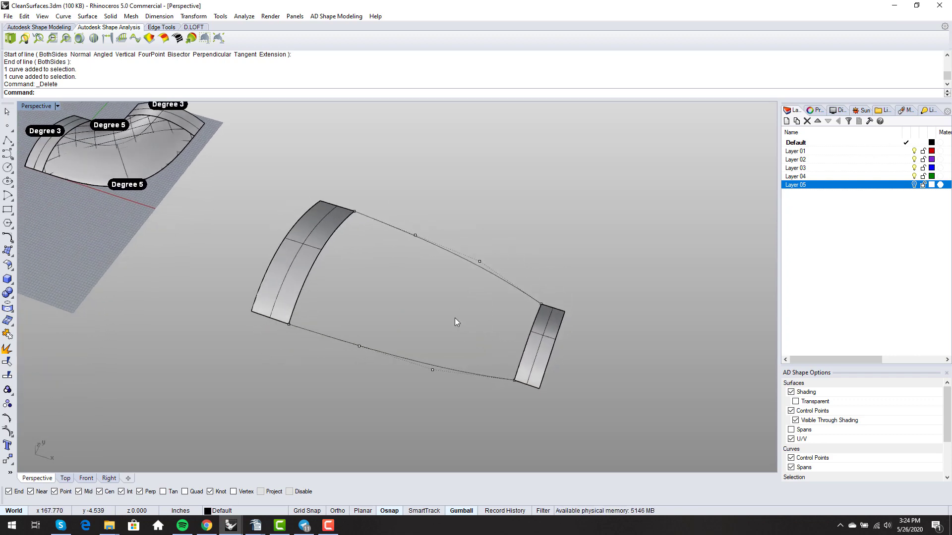
left_click(299, 298)
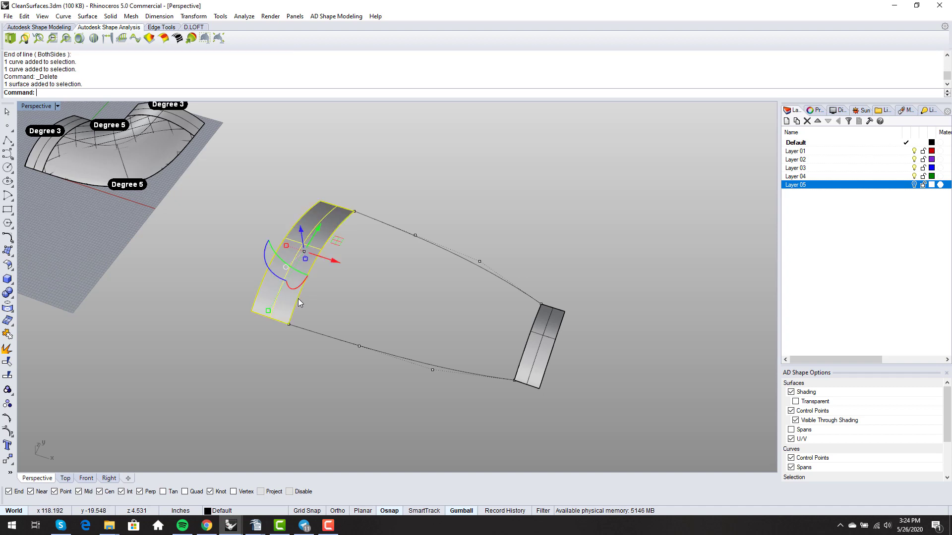
left_click(302, 301)
type("DupEdge")
key("Return")
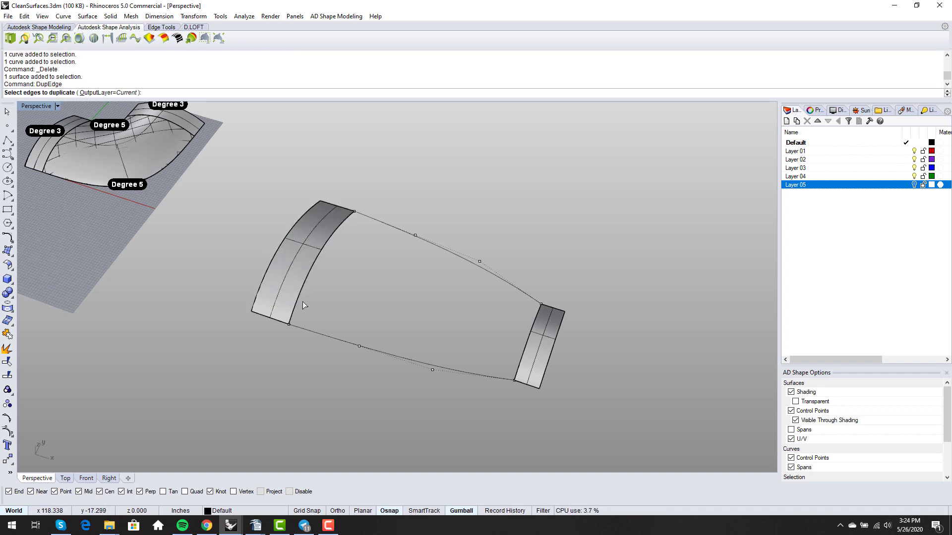
left_click(302, 302)
key("Return")
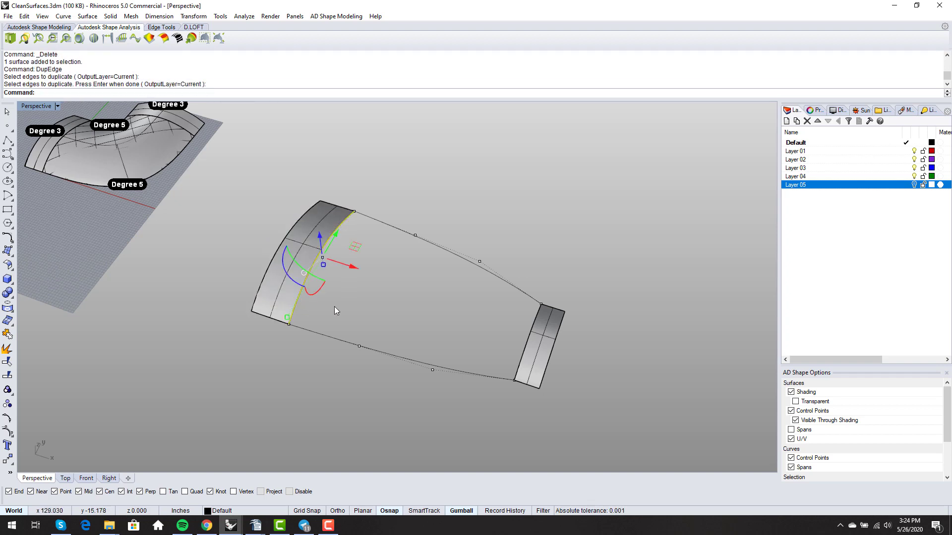
- Copy the duplicated edge curve from its lower end to the lower curve's two inner control points, and delete the original duplicate
type("Copy")
key("Return")
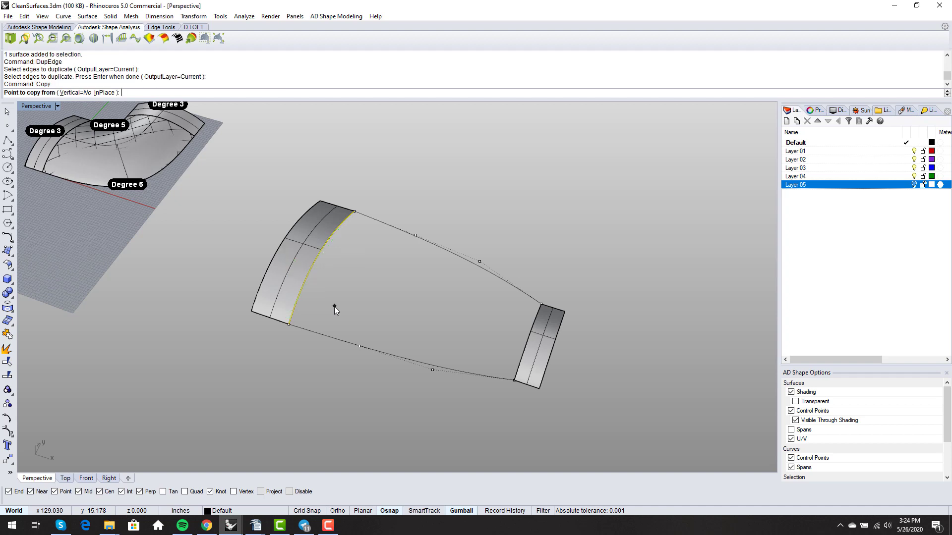
left_click(289, 324)
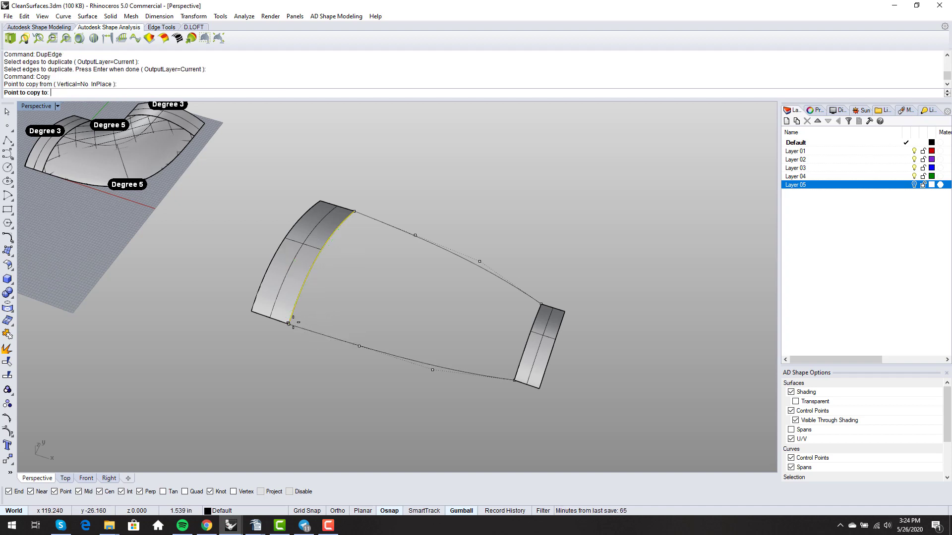
left_click(358, 346)
left_click(433, 370)
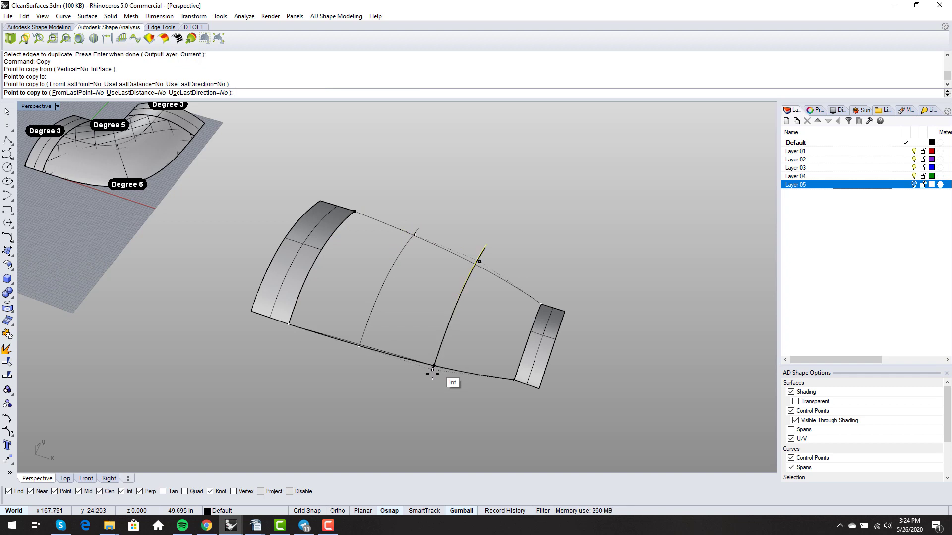
key("Return")
key("Delete")
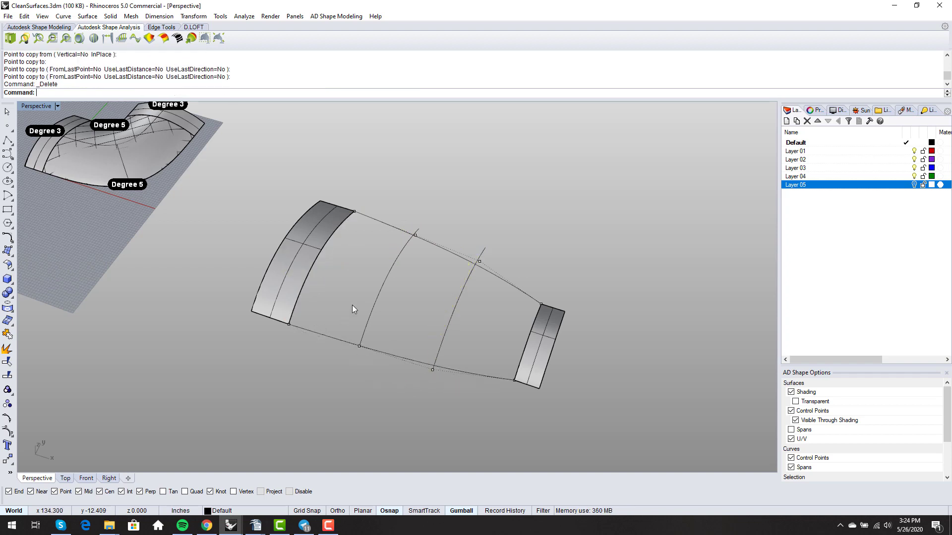
- Scale the copied curve nearer the wide strip from its lower end so its other end reaches the upper curve's control point
right_click_drag(389, 288, 388, 284)
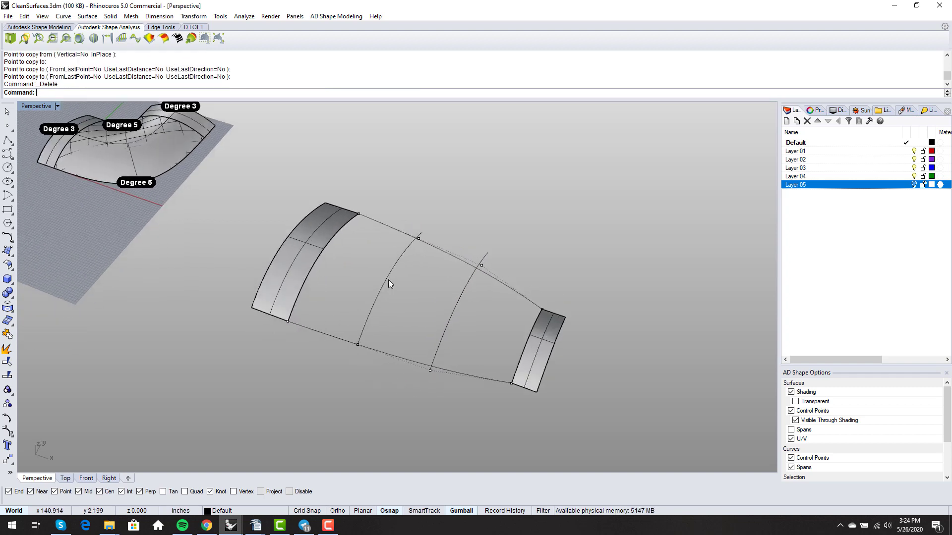
type("Cale")
key("Return")
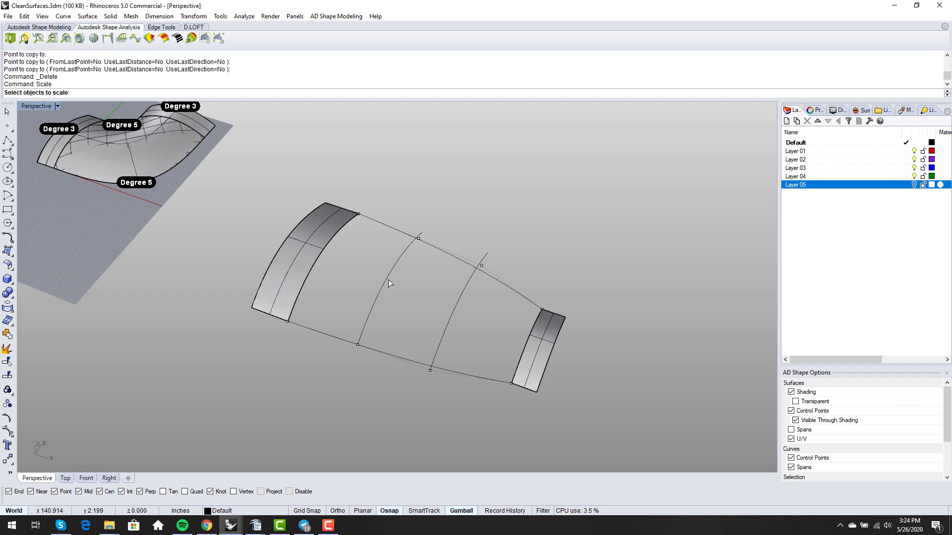
left_click(389, 281)
key("Return")
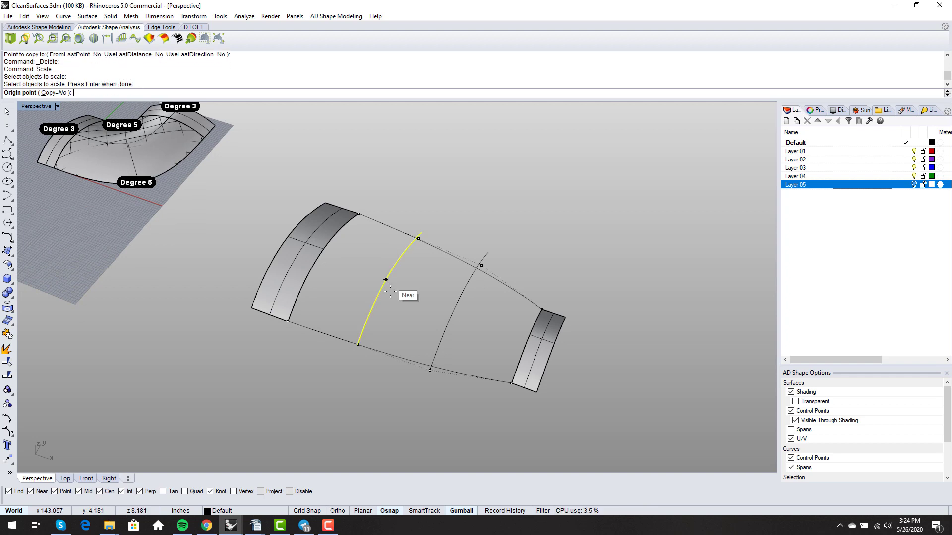
left_click(357, 344)
scroll(415, 242, "up", 5)
scroll(412, 243, "up", 3)
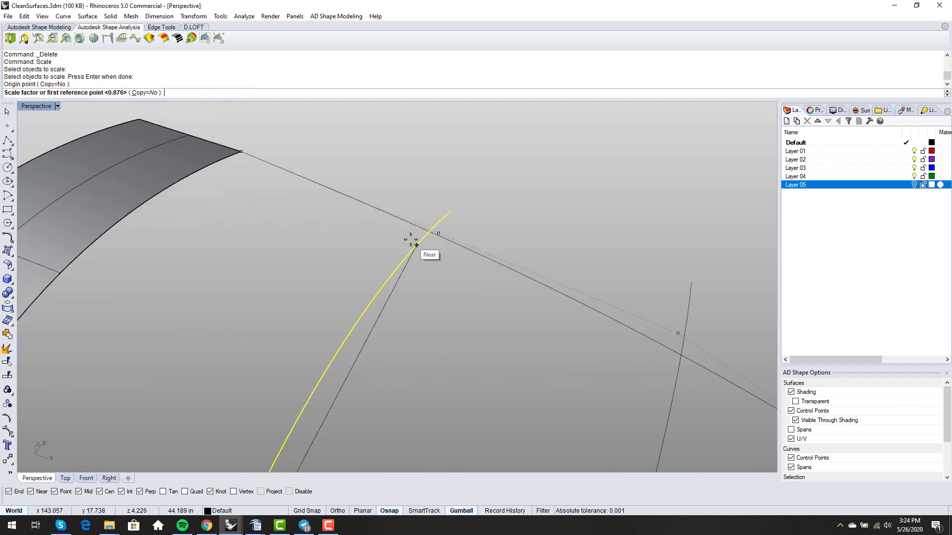
left_click(451, 212)
left_click(438, 233)
scroll(430, 188, "down", 8)
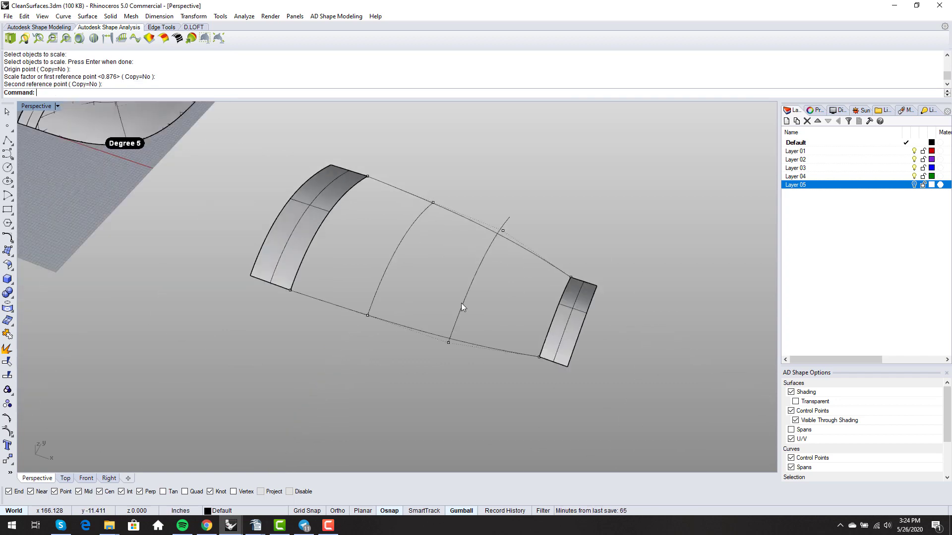
- Scale the copied curve nearer the small strip from its lower end to the matching control point of the upper curve
right_click_drag(461, 303, 469, 302)
left_click(468, 297)
key("Return")
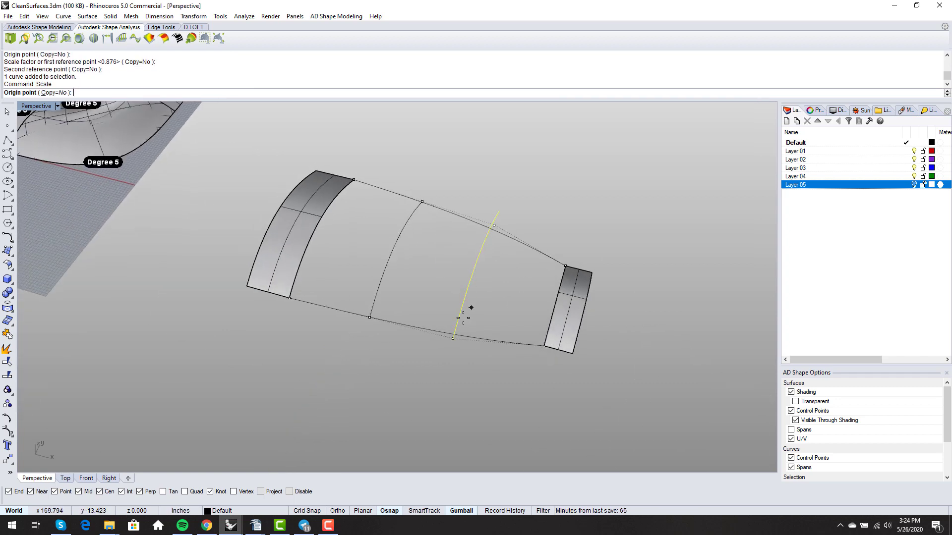
left_click(450, 340)
left_click(450, 340)
scroll(468, 283, "up", 3)
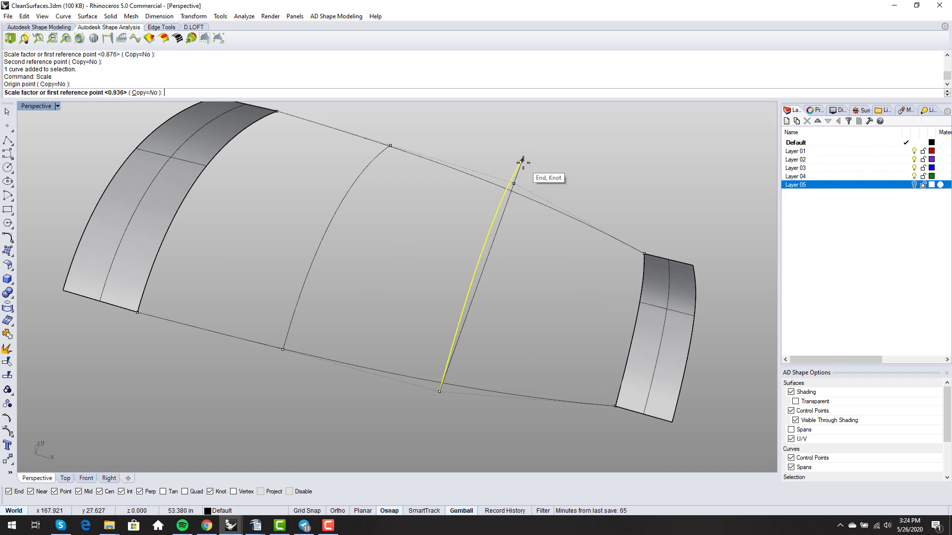
left_click(514, 184)
left_click(566, 182)
- Start a Loft through the wide strip's edge, the two scaled cross-section curves and the small strip's edge
mouse_move(548, 319)
right_mouse_down()
mouse_move(500, 245)
mouse_move(425, 226)
mouse_move(499, 312)
mouse_move(542, 321)
right_mouse_up()
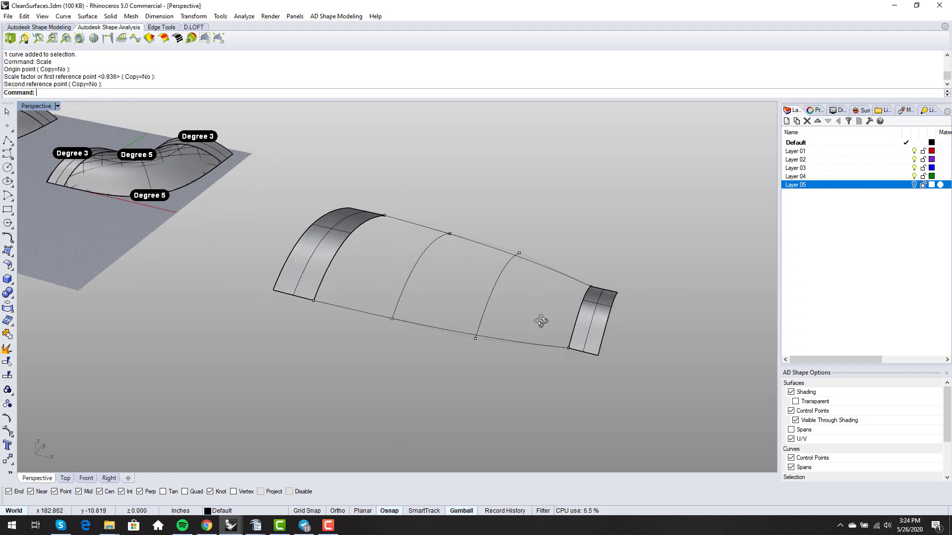
type("loft")
key("Return")
left_click(319, 280)
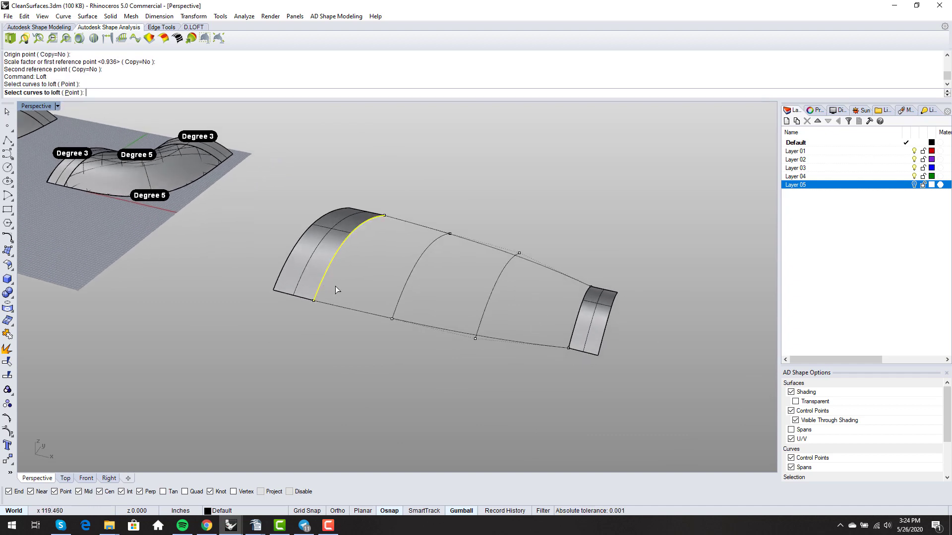
left_click(398, 301)
left_click(484, 319)
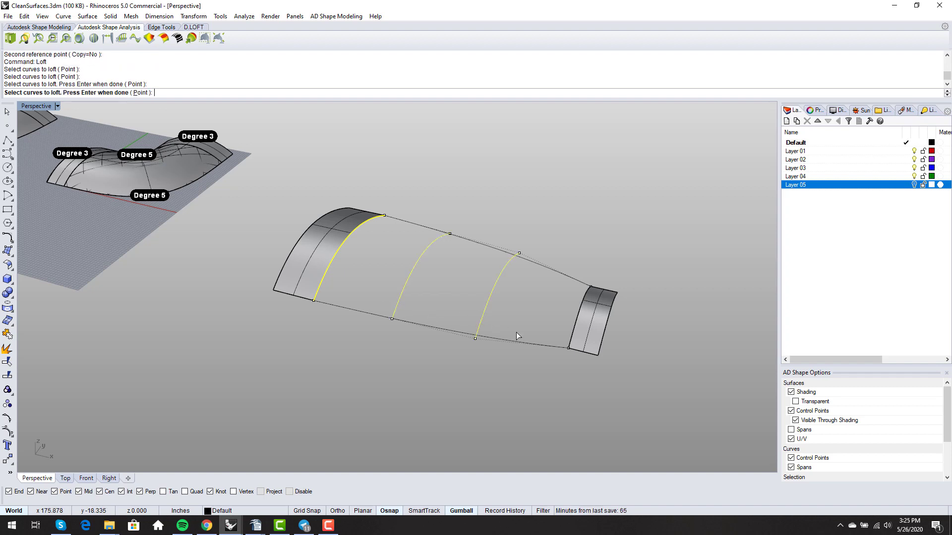
left_click(571, 340)
key("Return")
- Set the loft style to Loose and preview the surface, examining its sides against the spanning curves and their control points
left_click(233, 251)
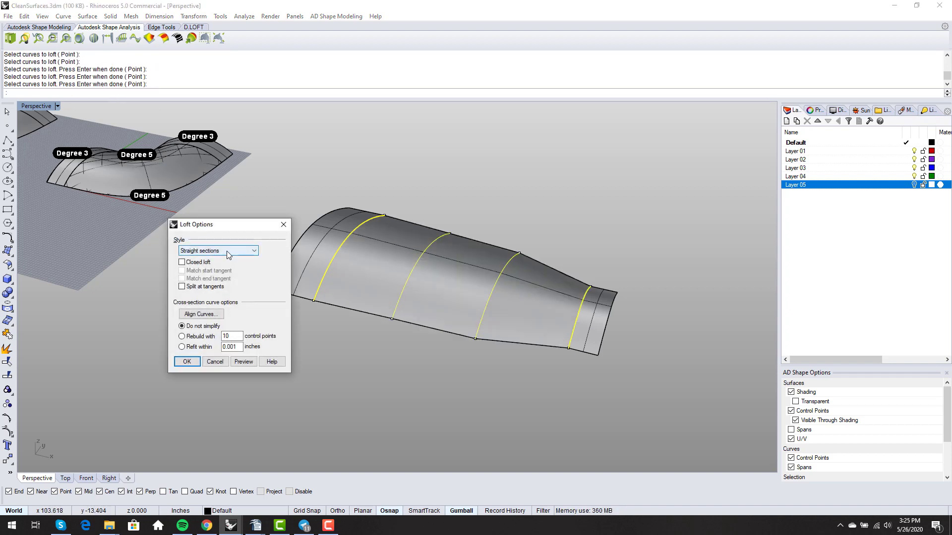
left_click(218, 267)
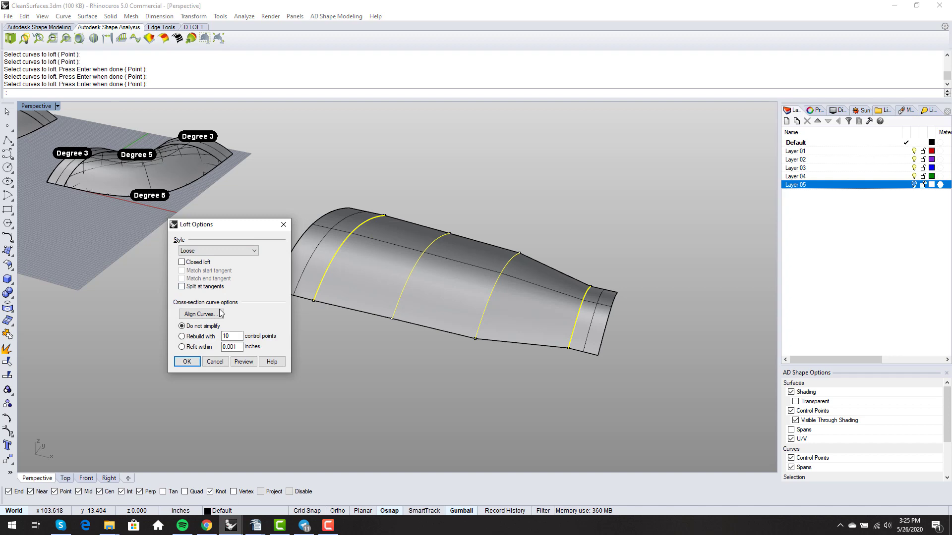
left_click(242, 361)
right_click_drag(417, 346, 428, 314)
scroll(501, 303, "up", 4)
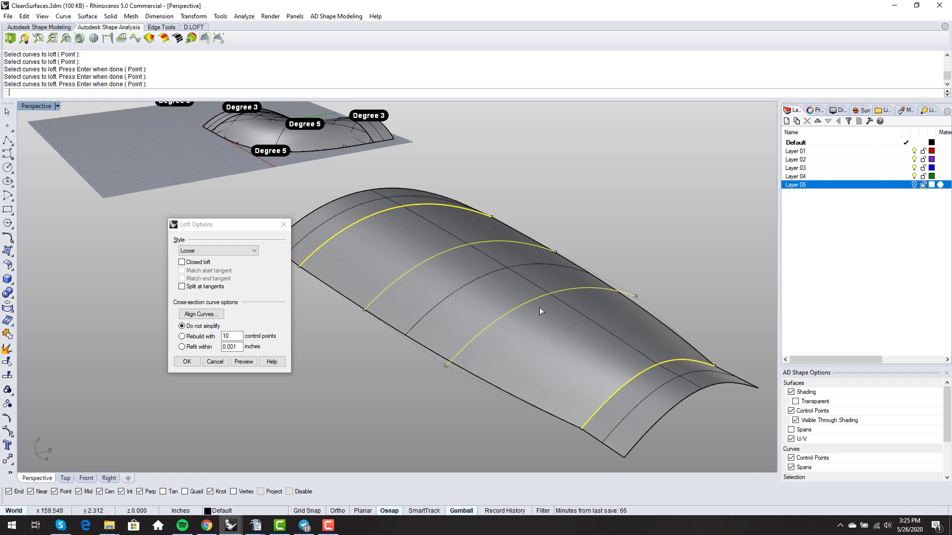
right_click_drag(539, 307, 403, 353)
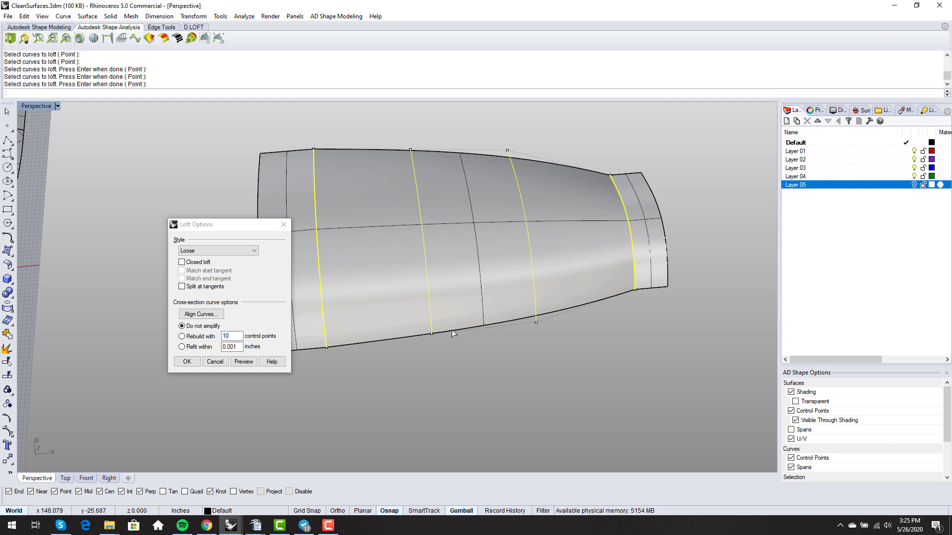
scroll(539, 299, "up", 8)
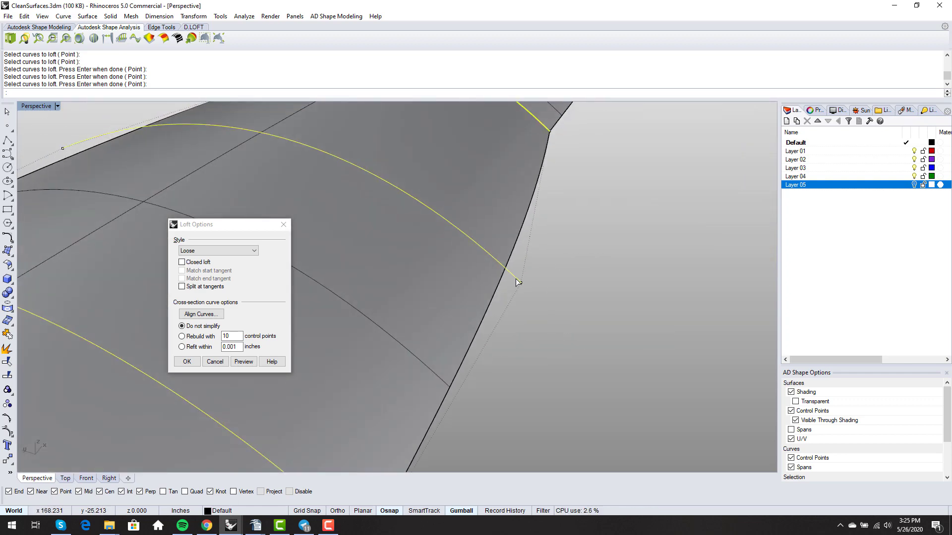
scroll(516, 283, "up", 5)
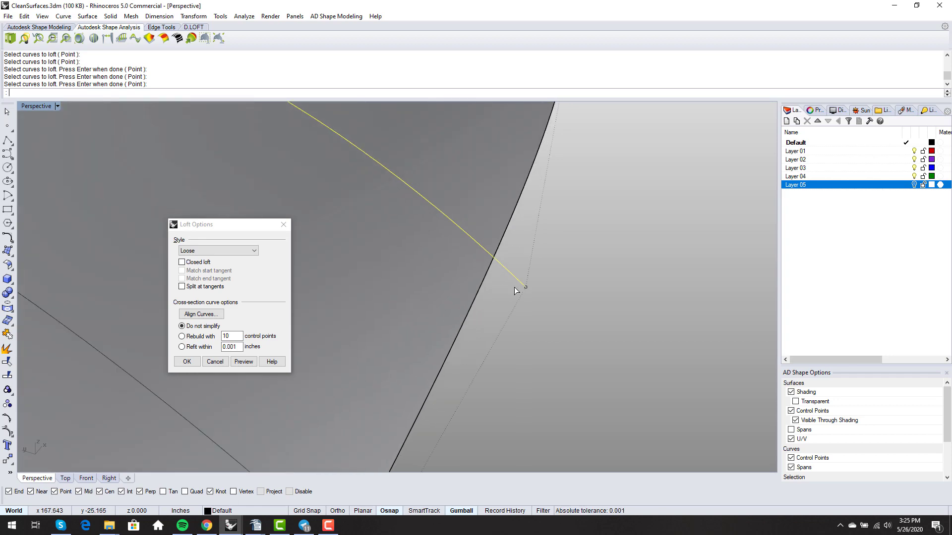
scroll(533, 288, "down", 10)
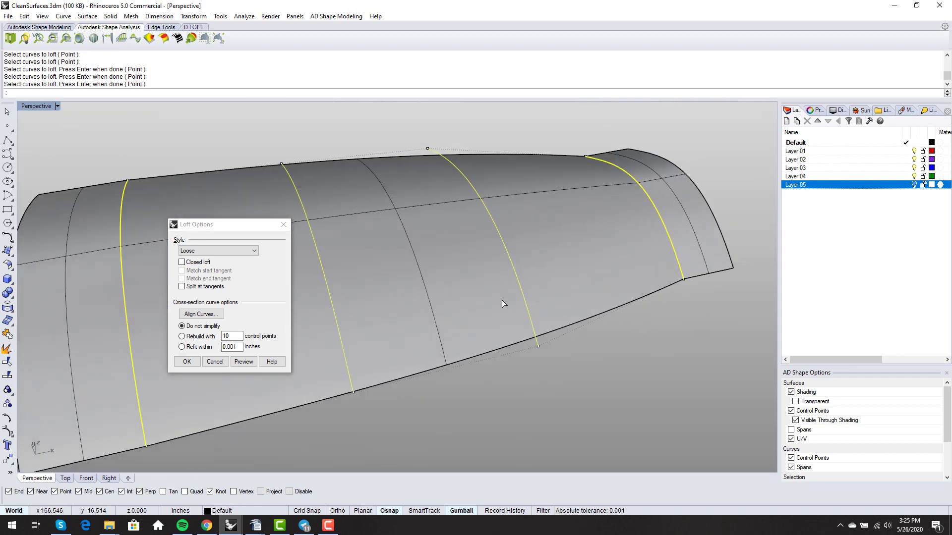
mouse_move(496, 331)
right_mouse_down()
mouse_move(473, 240)
mouse_move(463, 272)
mouse_move(492, 291)
mouse_move(444, 277)
mouse_move(482, 333)
right_mouse_up()
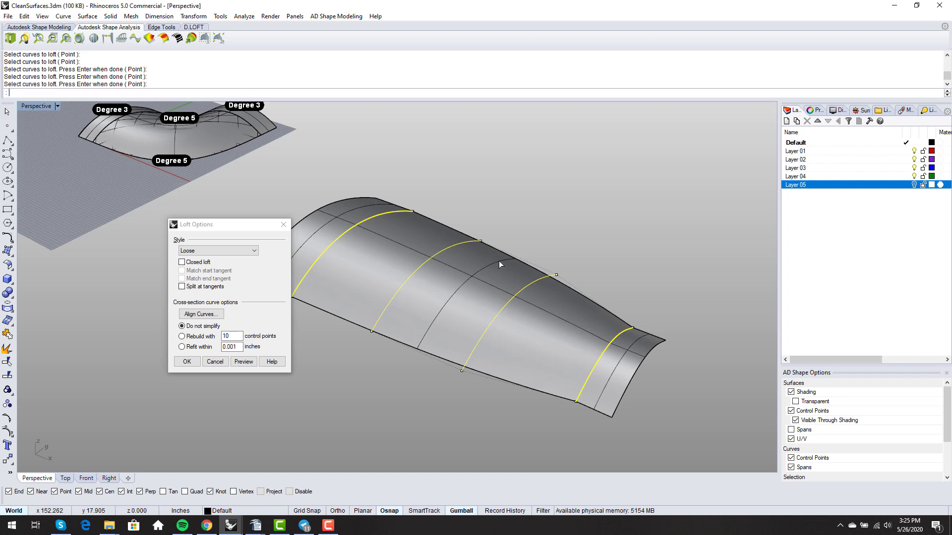
- Create the loose loft and turn on its control points to inspect their layout
key("Return")
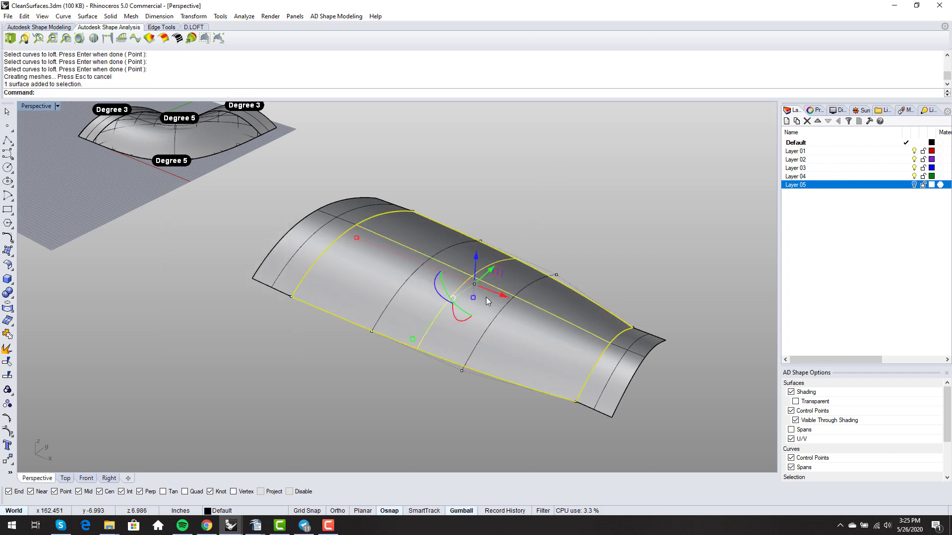
key("F10")
right_click_drag(535, 339, 539, 382)
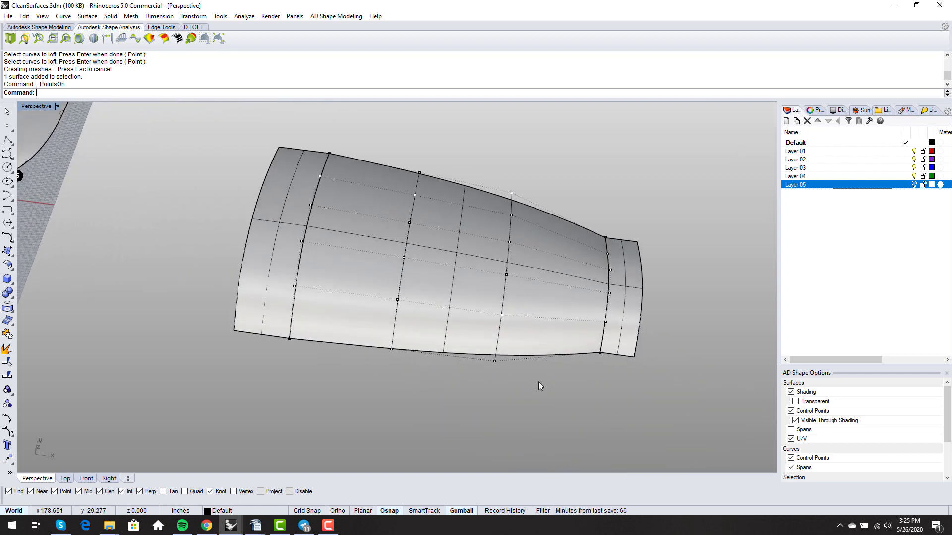
- Turn off the loose loft's control points and examine the surface between the two strips
right_click_drag(504, 357, 474, 362)
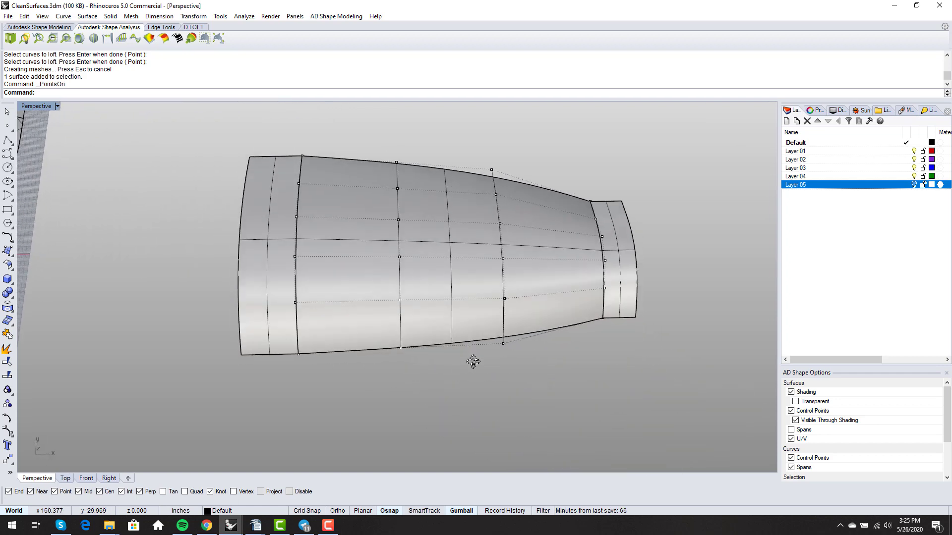
key("F11")
right_click_drag(460, 252, 461, 274)
left_click(461, 273)
scroll(461, 273, "down", 2)
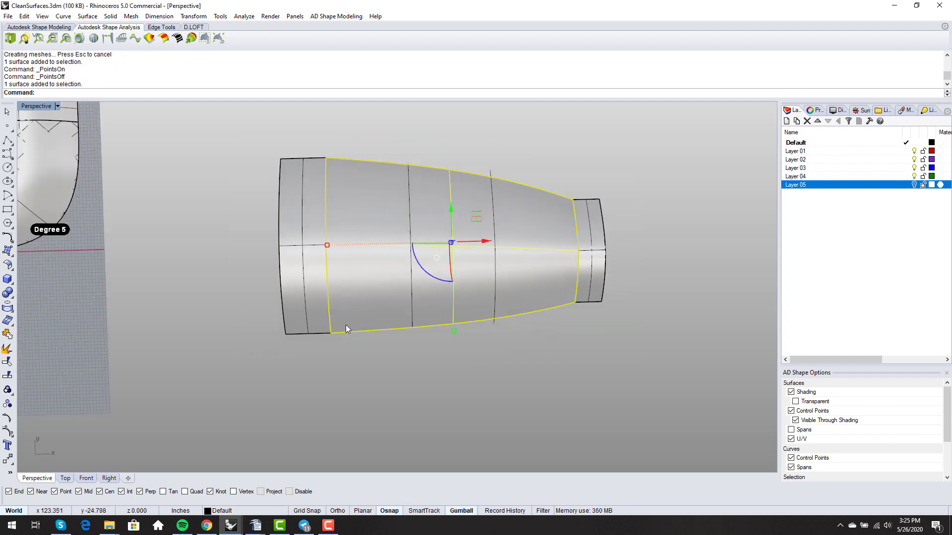
left_click(567, 323)
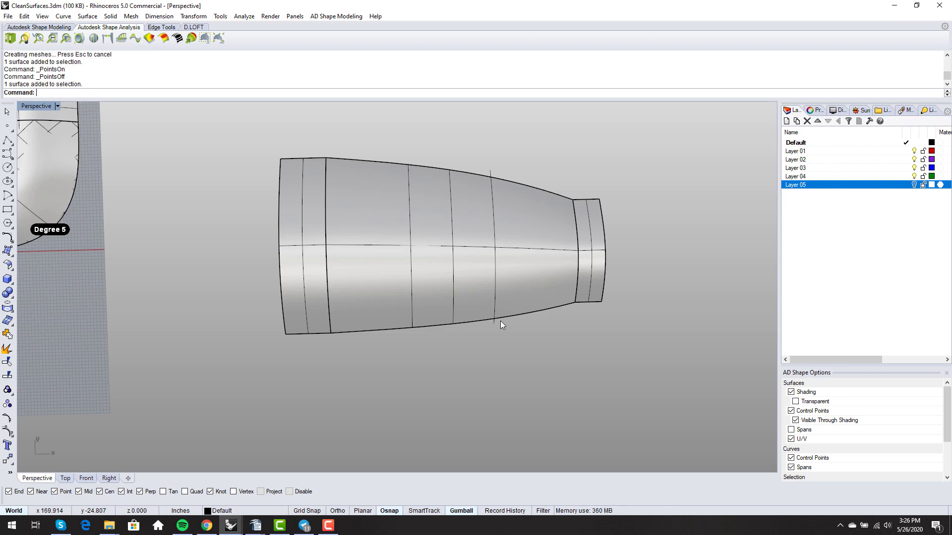
- Delete the two scaled cross-section curves that were used to build the loft
mouse_move(500, 320)
right_mouse_down()
mouse_move(516, 342)
mouse_move(517, 225)
mouse_move(495, 251)
mouse_move(507, 324)
right_mouse_up()
scroll(507, 323, "up", 5)
left_click(474, 325)
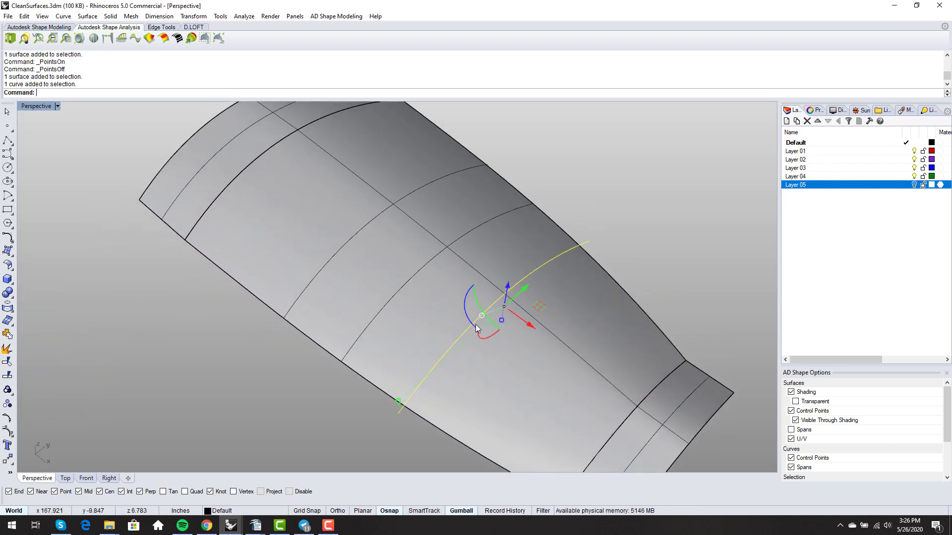
key("Delete")
left_click(341, 255)
key("Delete")
- Show the loft surface's control points and open the surface for editing in Control Point Modeling
left_click(387, 272)
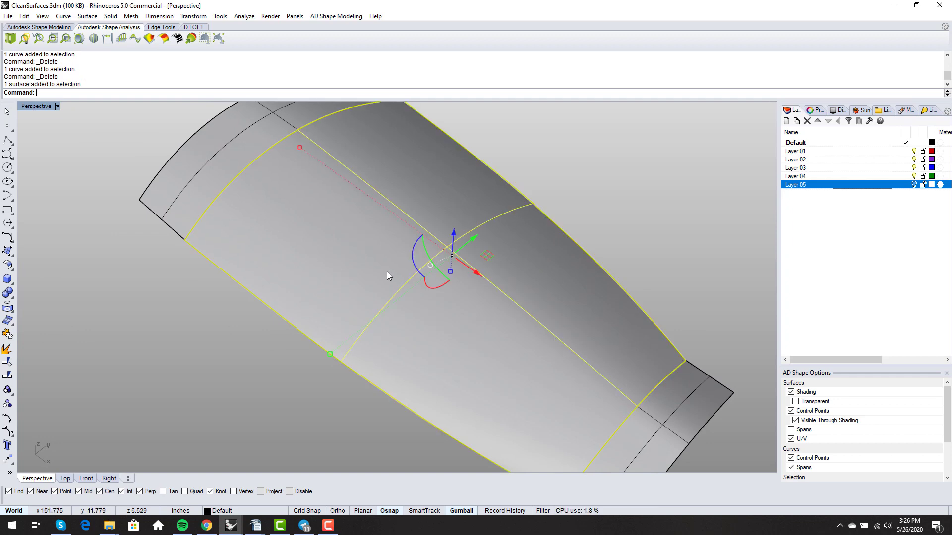
key("F10")
right_click_drag(387, 272, 495, 350)
scroll(477, 279, "down", 5)
left_click(28, 27)
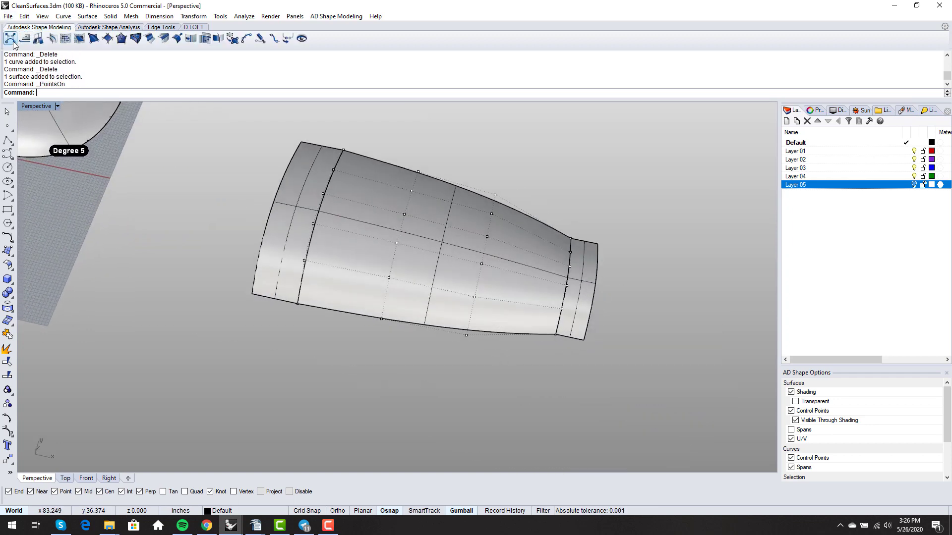
left_click(10, 38)
left_click(352, 217)
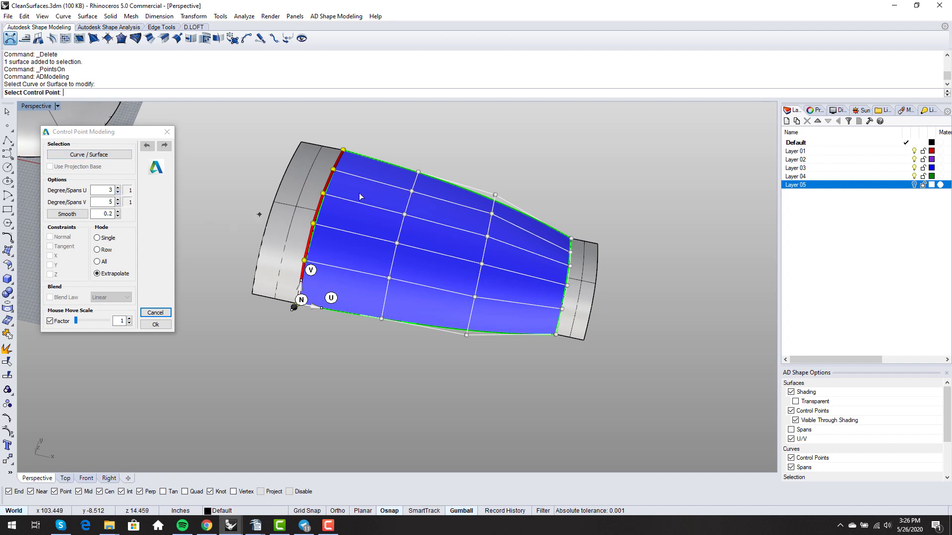